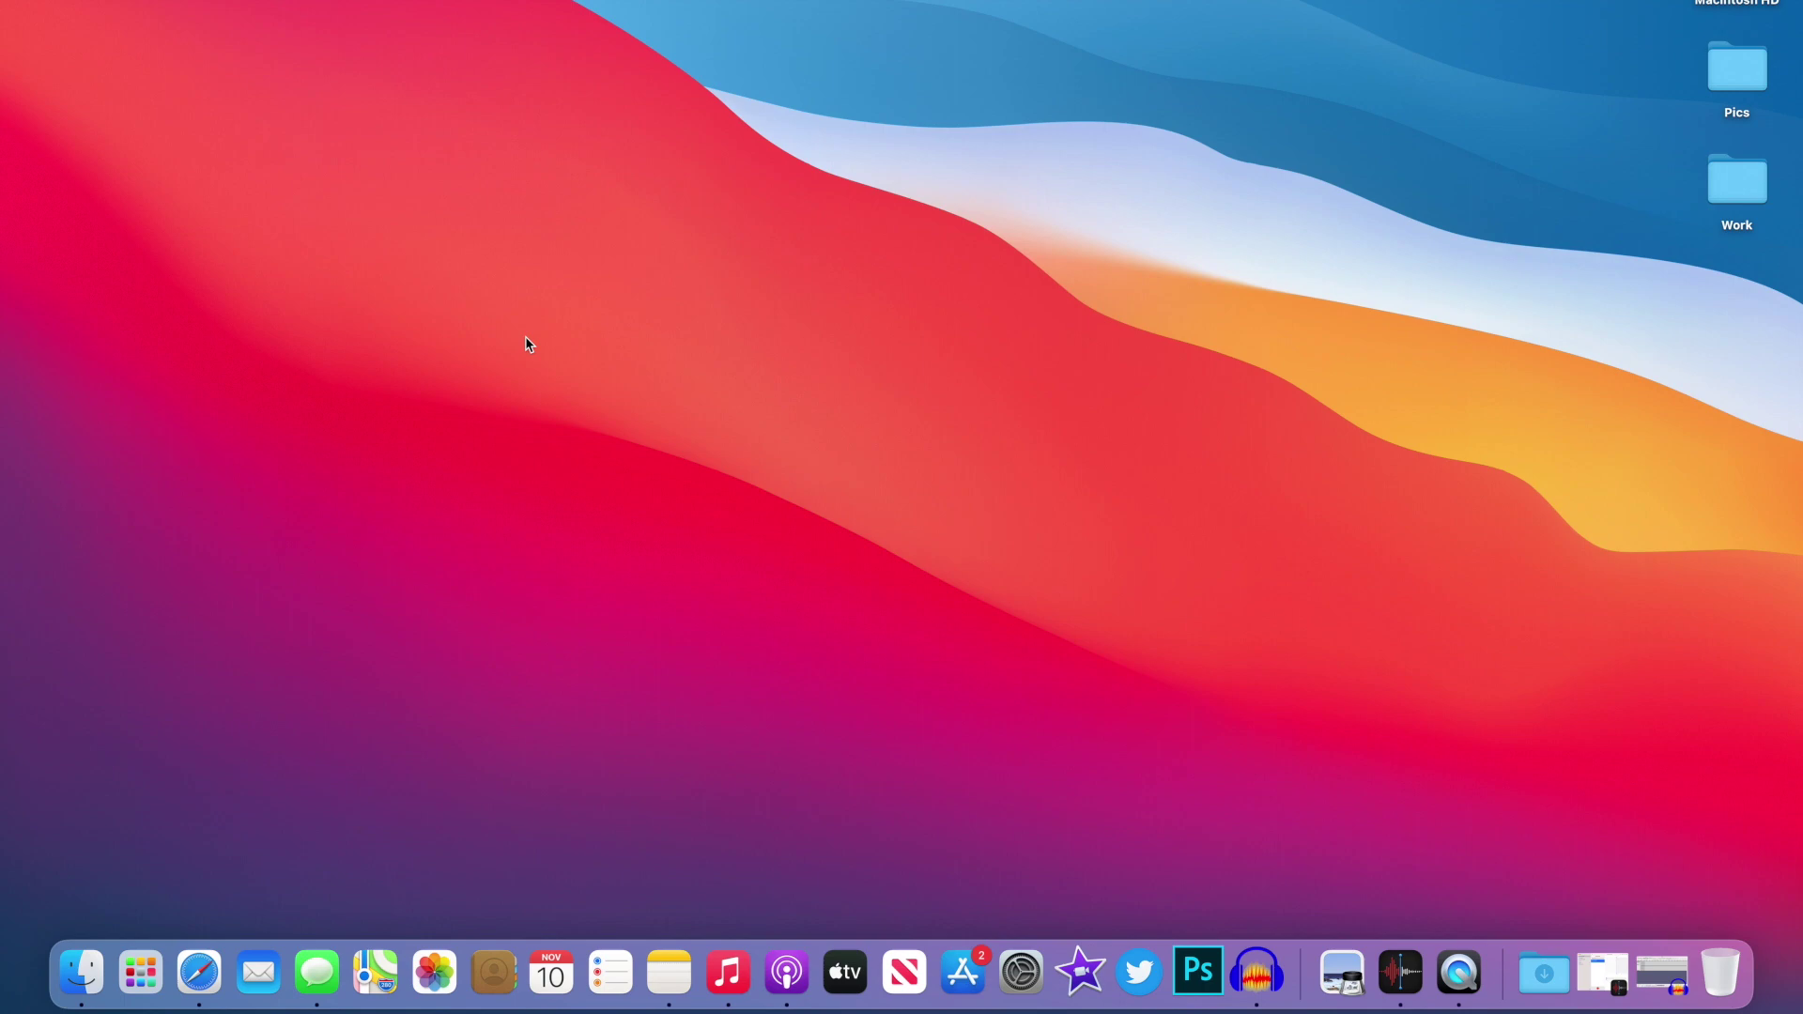
# View the desktop's options for importing from an iPhone or iPad, and dismiss them.
pyautogui.rightClick(588, 293)
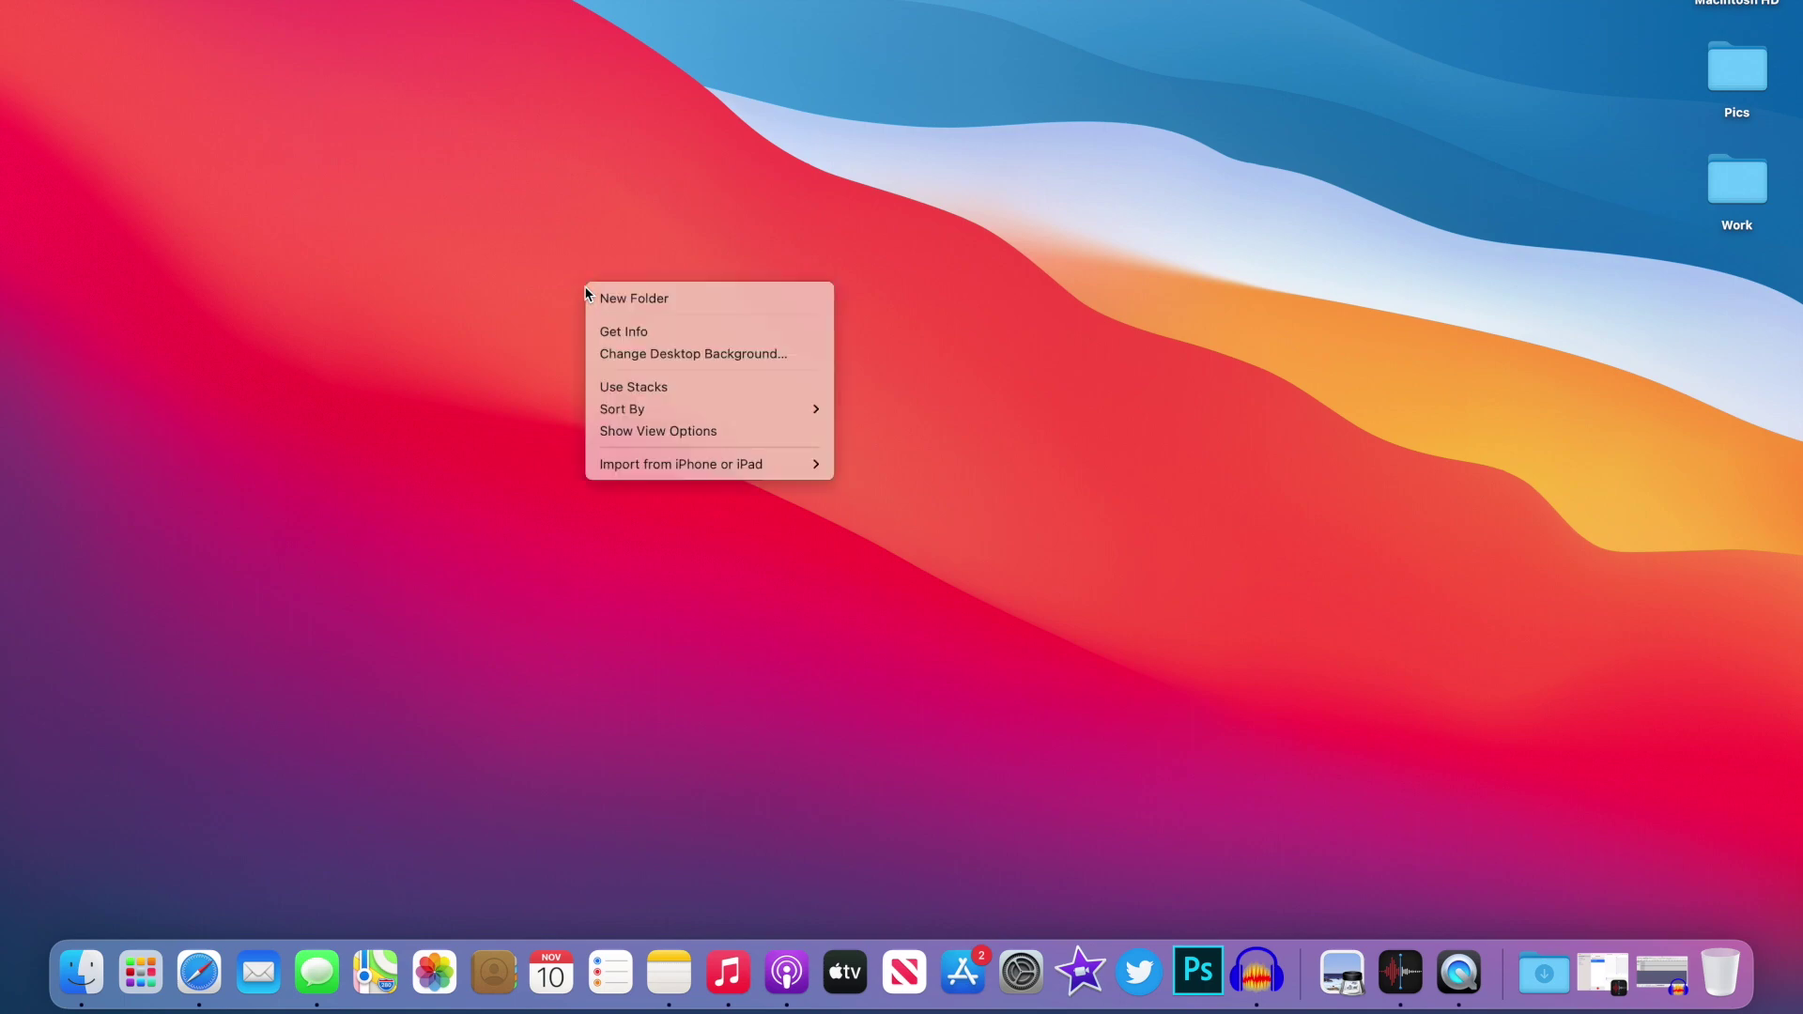
pyautogui.moveTo(804, 464)
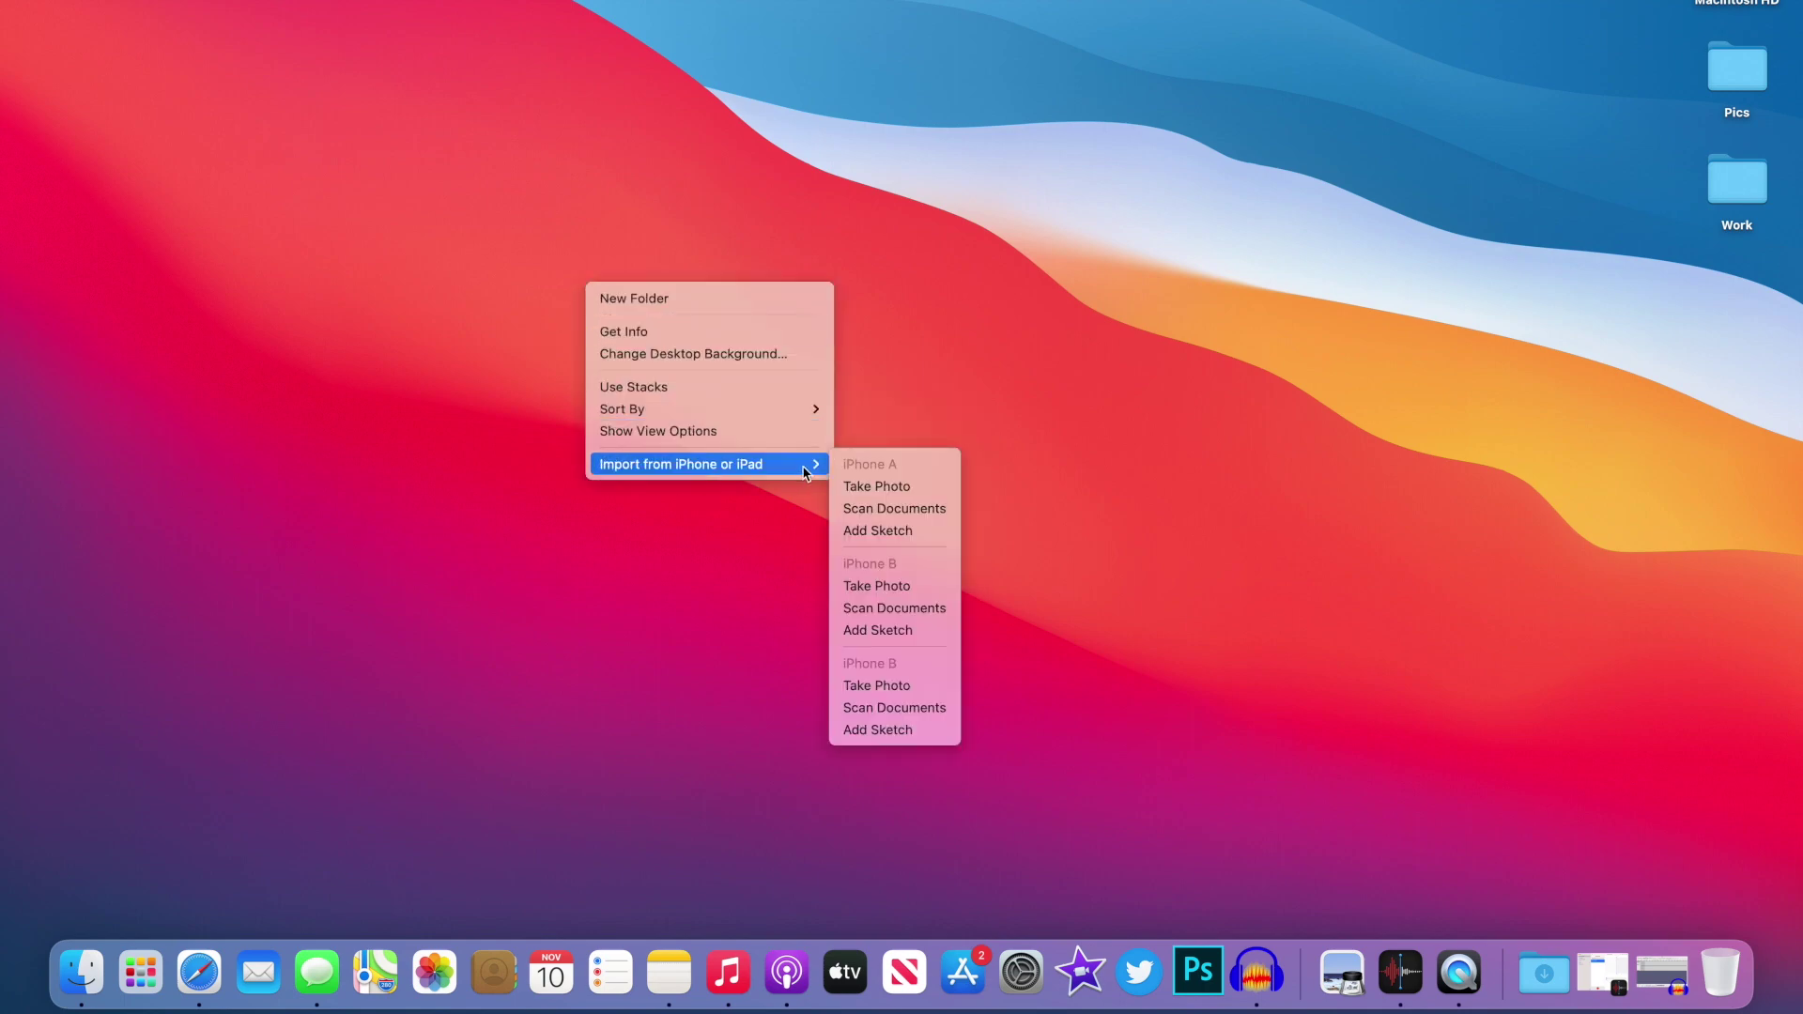
pyautogui.click(972, 376)
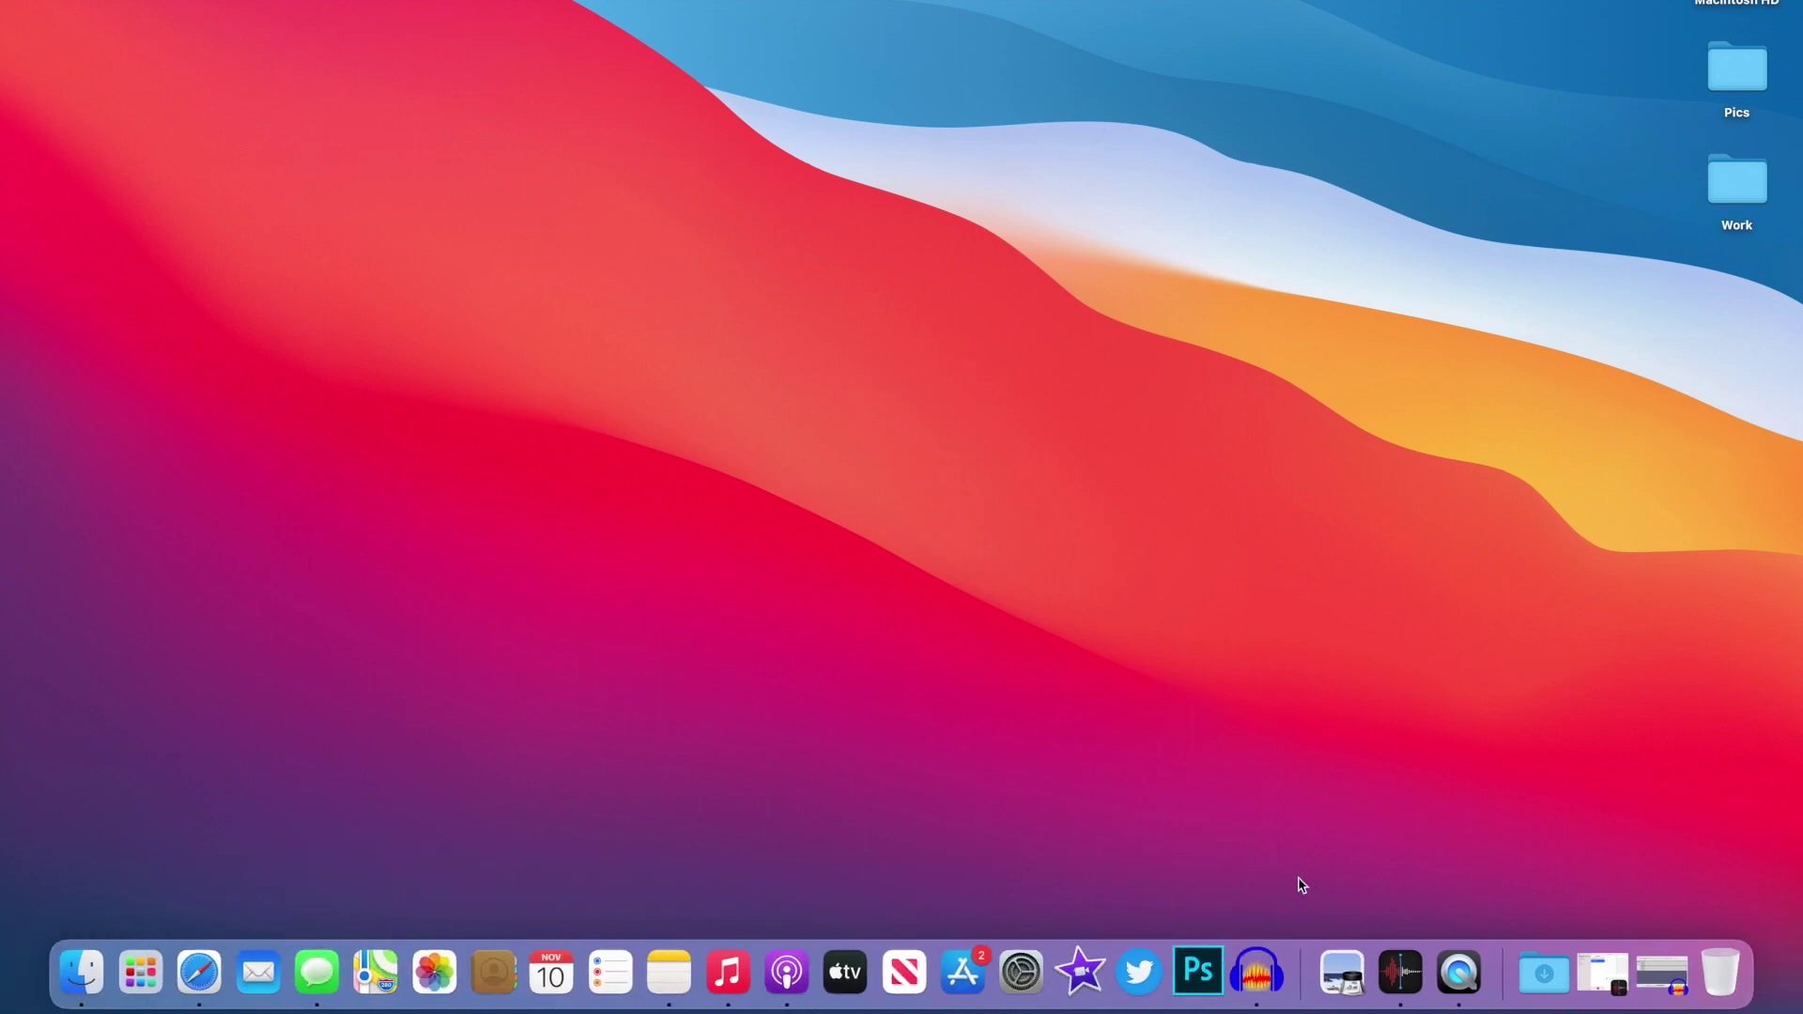
# Open Voice Memos to examine its window design, minimize it, and look over the desktop's shortcut menu.
pyautogui.click(1400, 967)
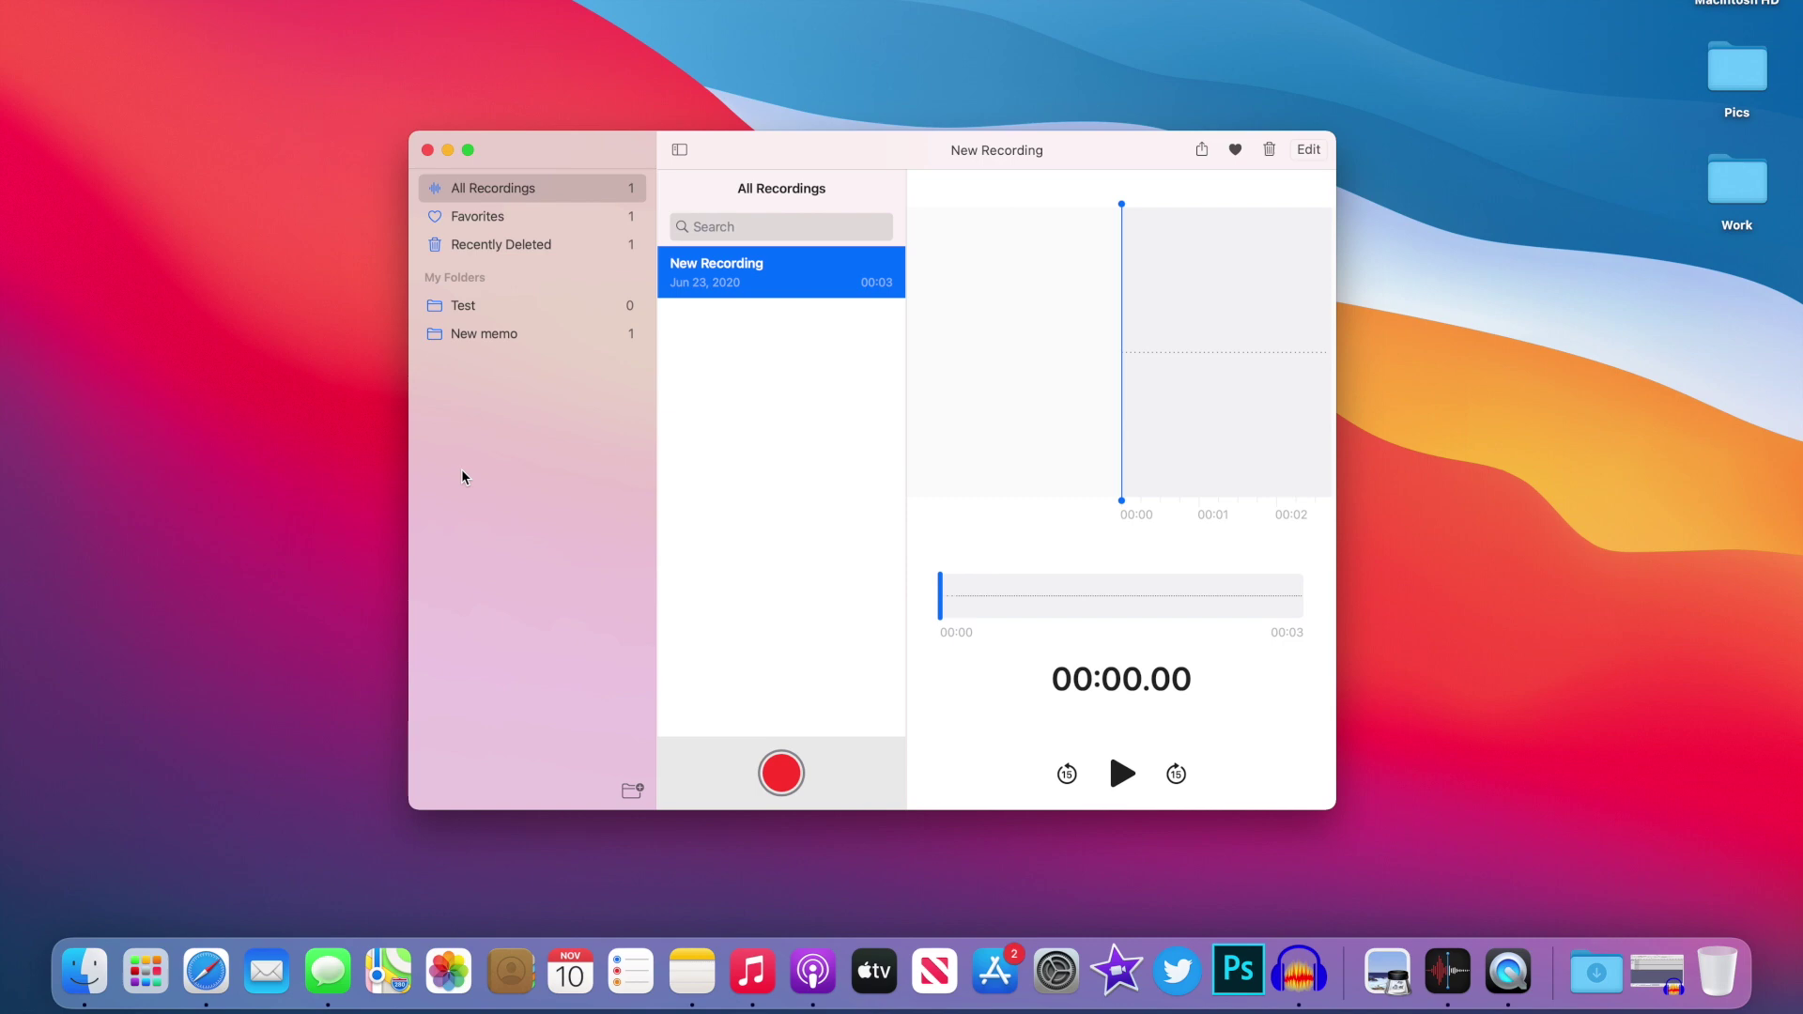
pyautogui.click(447, 152)
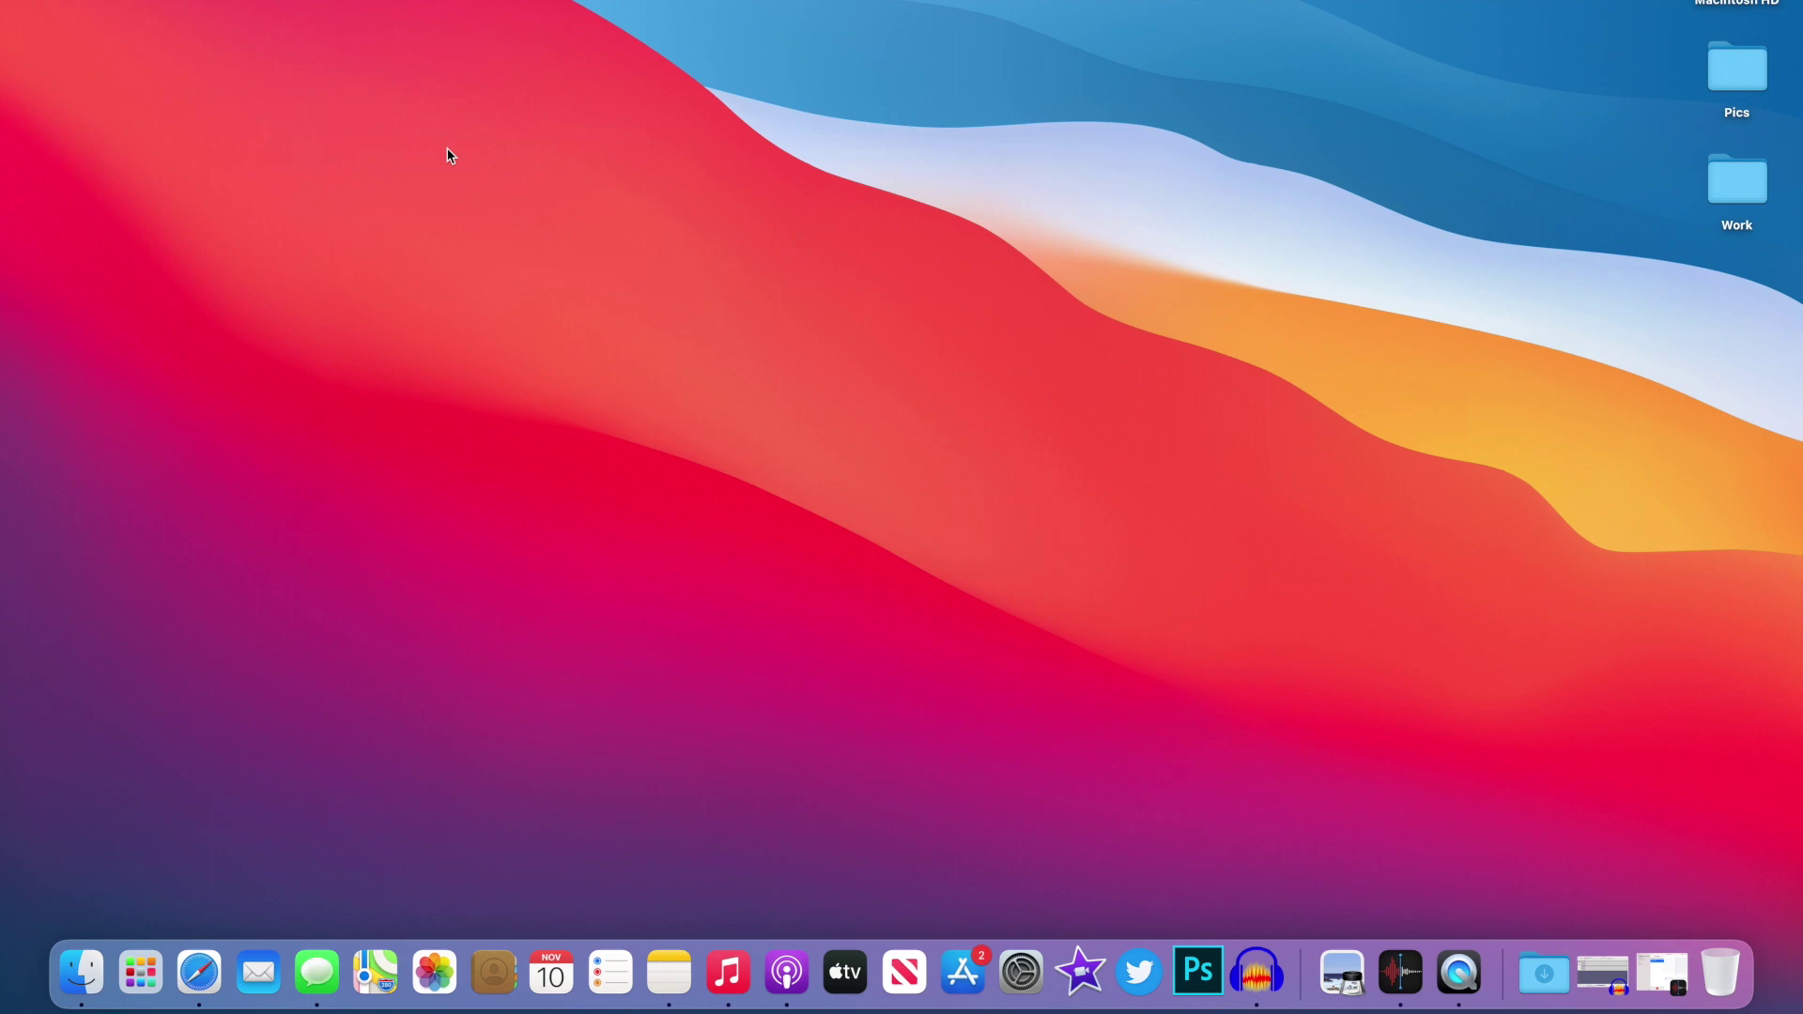
pyautogui.rightClick(617, 147)
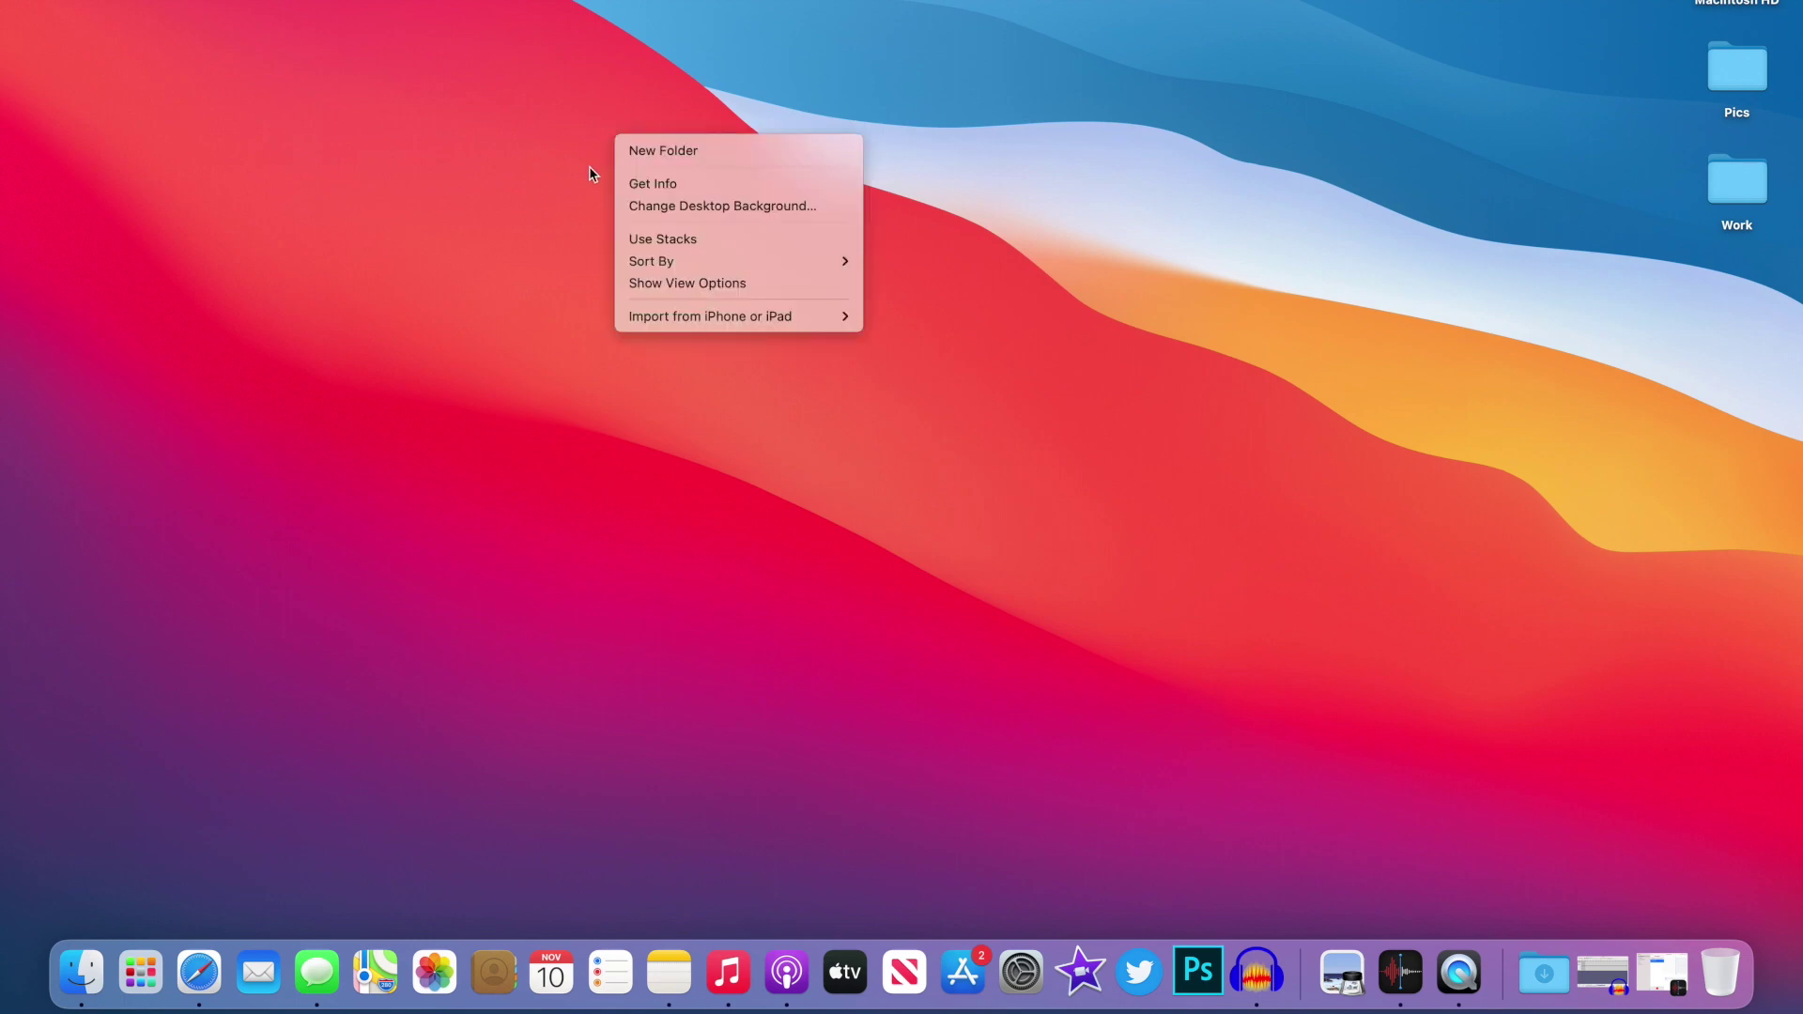
pyautogui.click(580, 213)
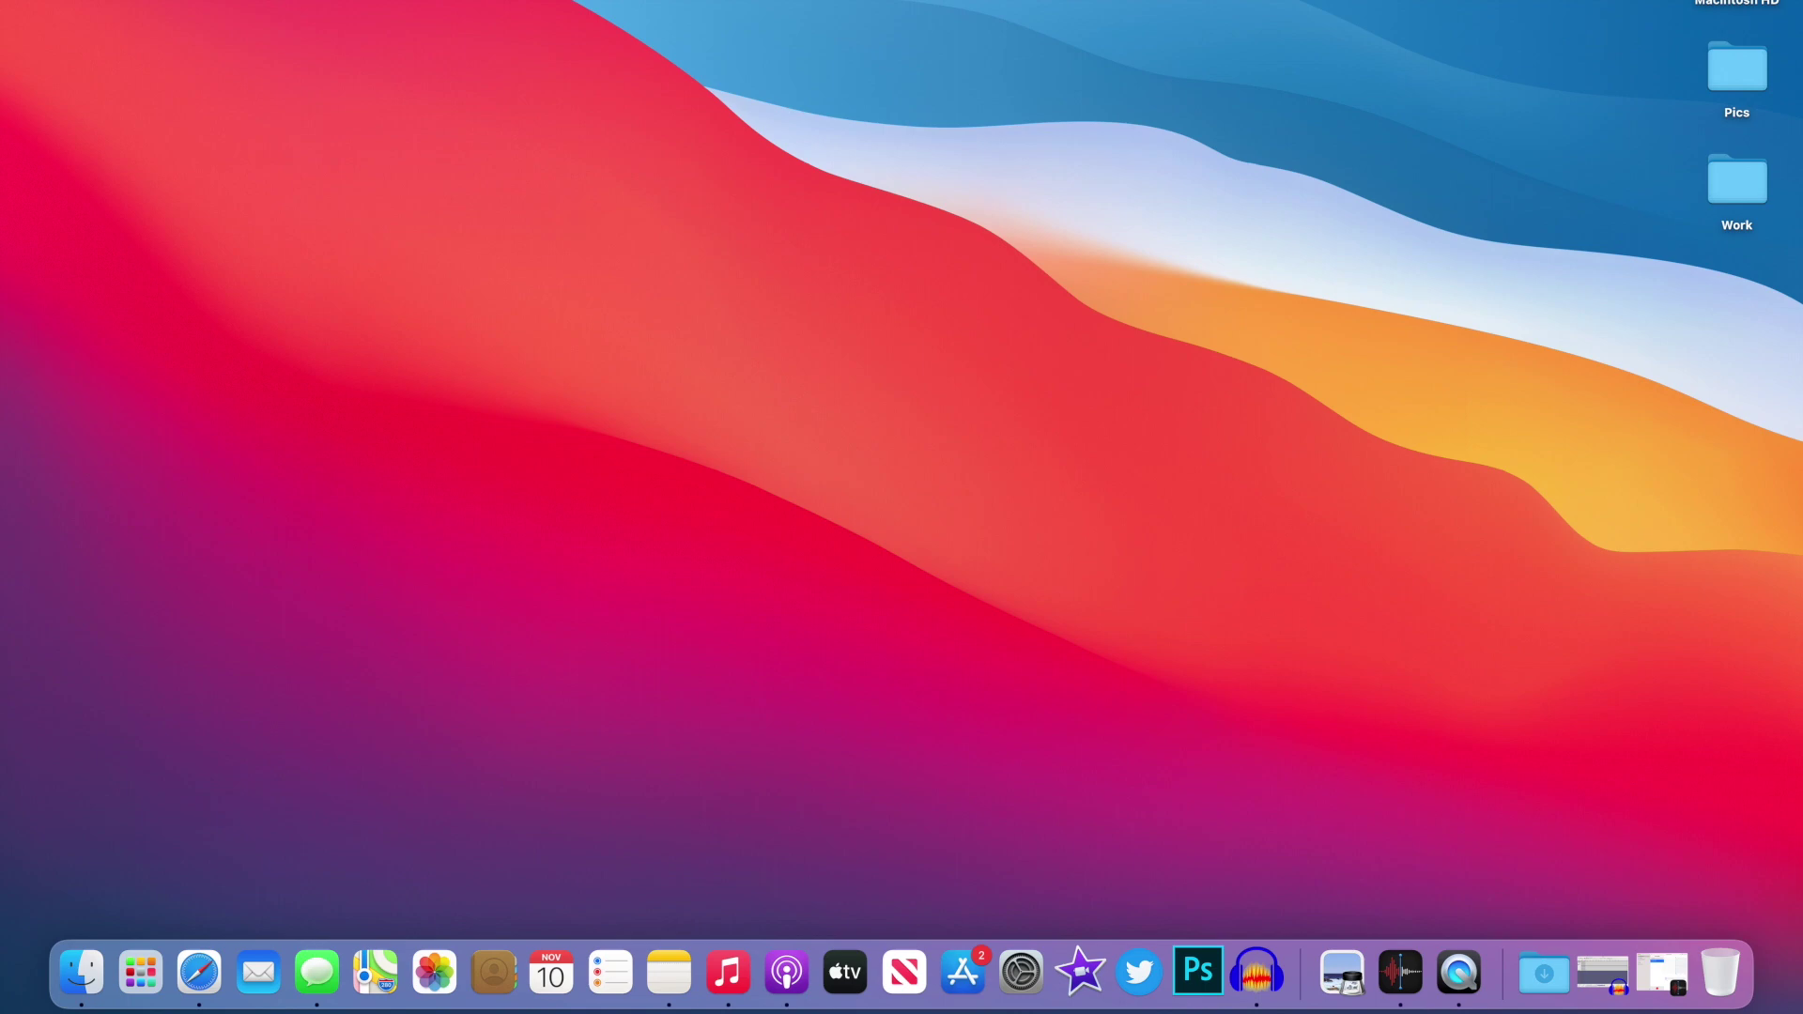
# Look at the Bluetooth device controls and the Now Playing media controls, closing each one.
pyautogui.click(1465, 0)
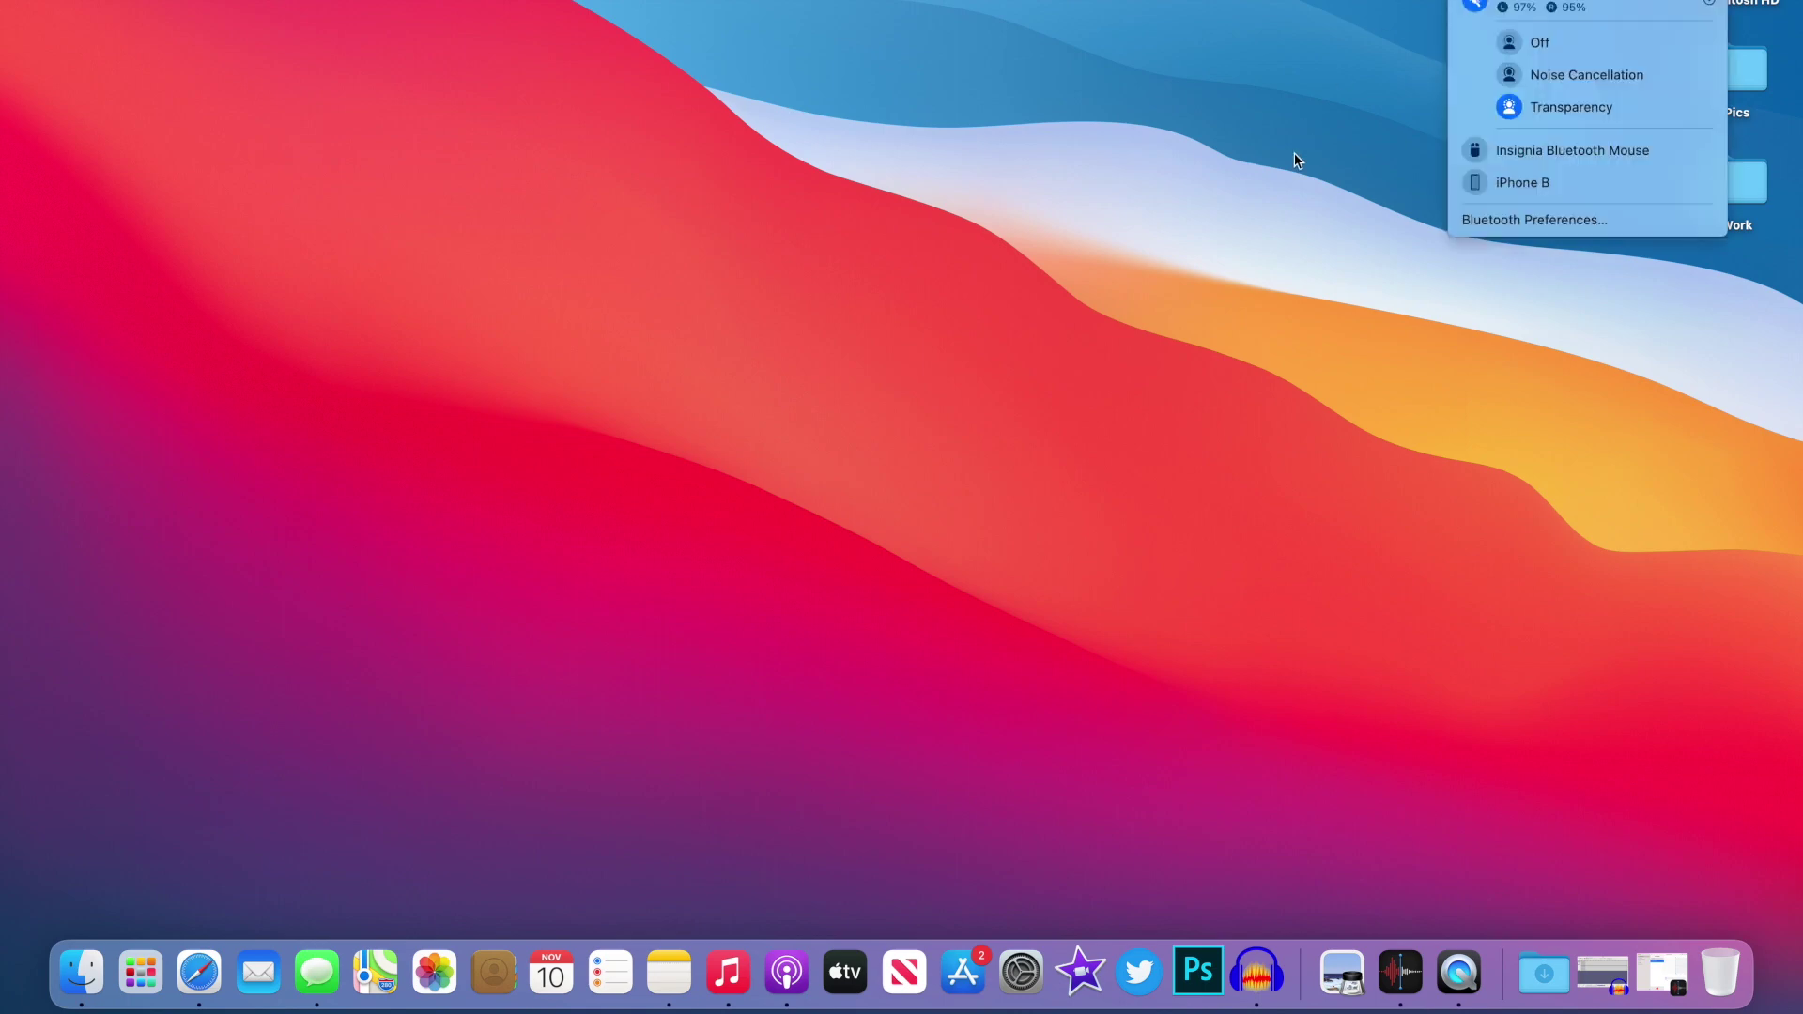
pyautogui.click(1026, 457)
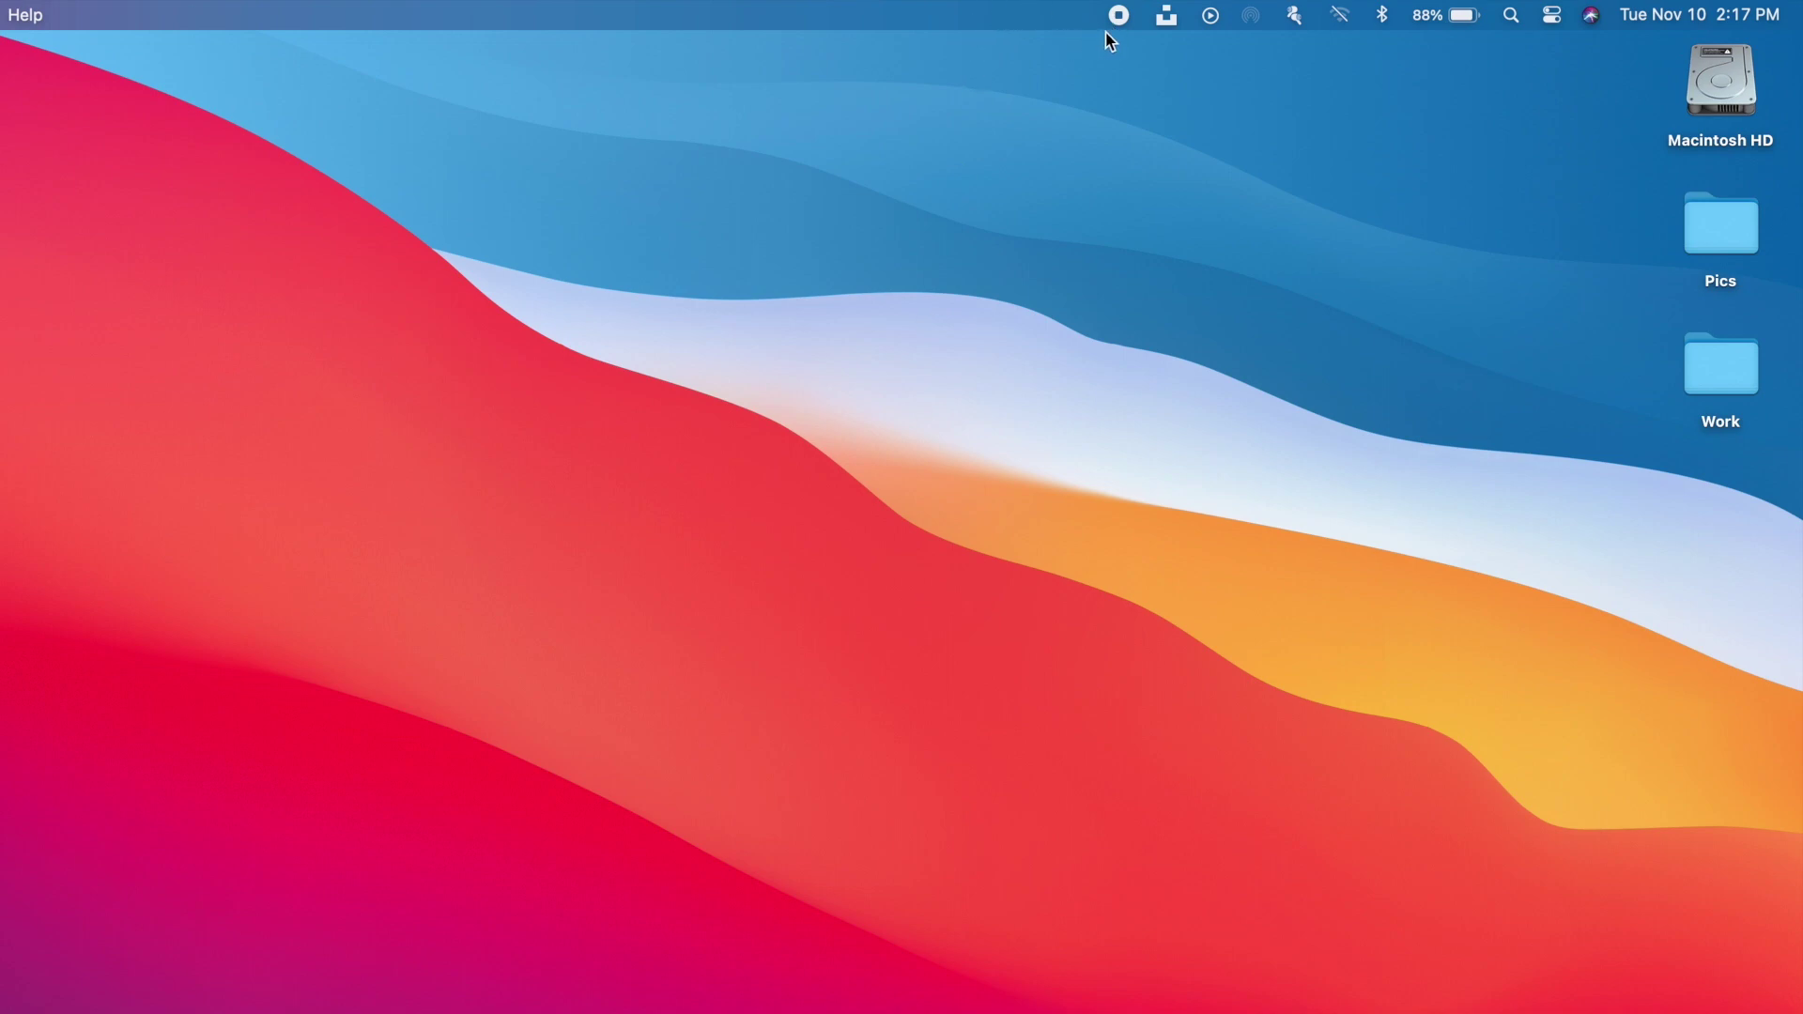
pyautogui.click(1212, 18)
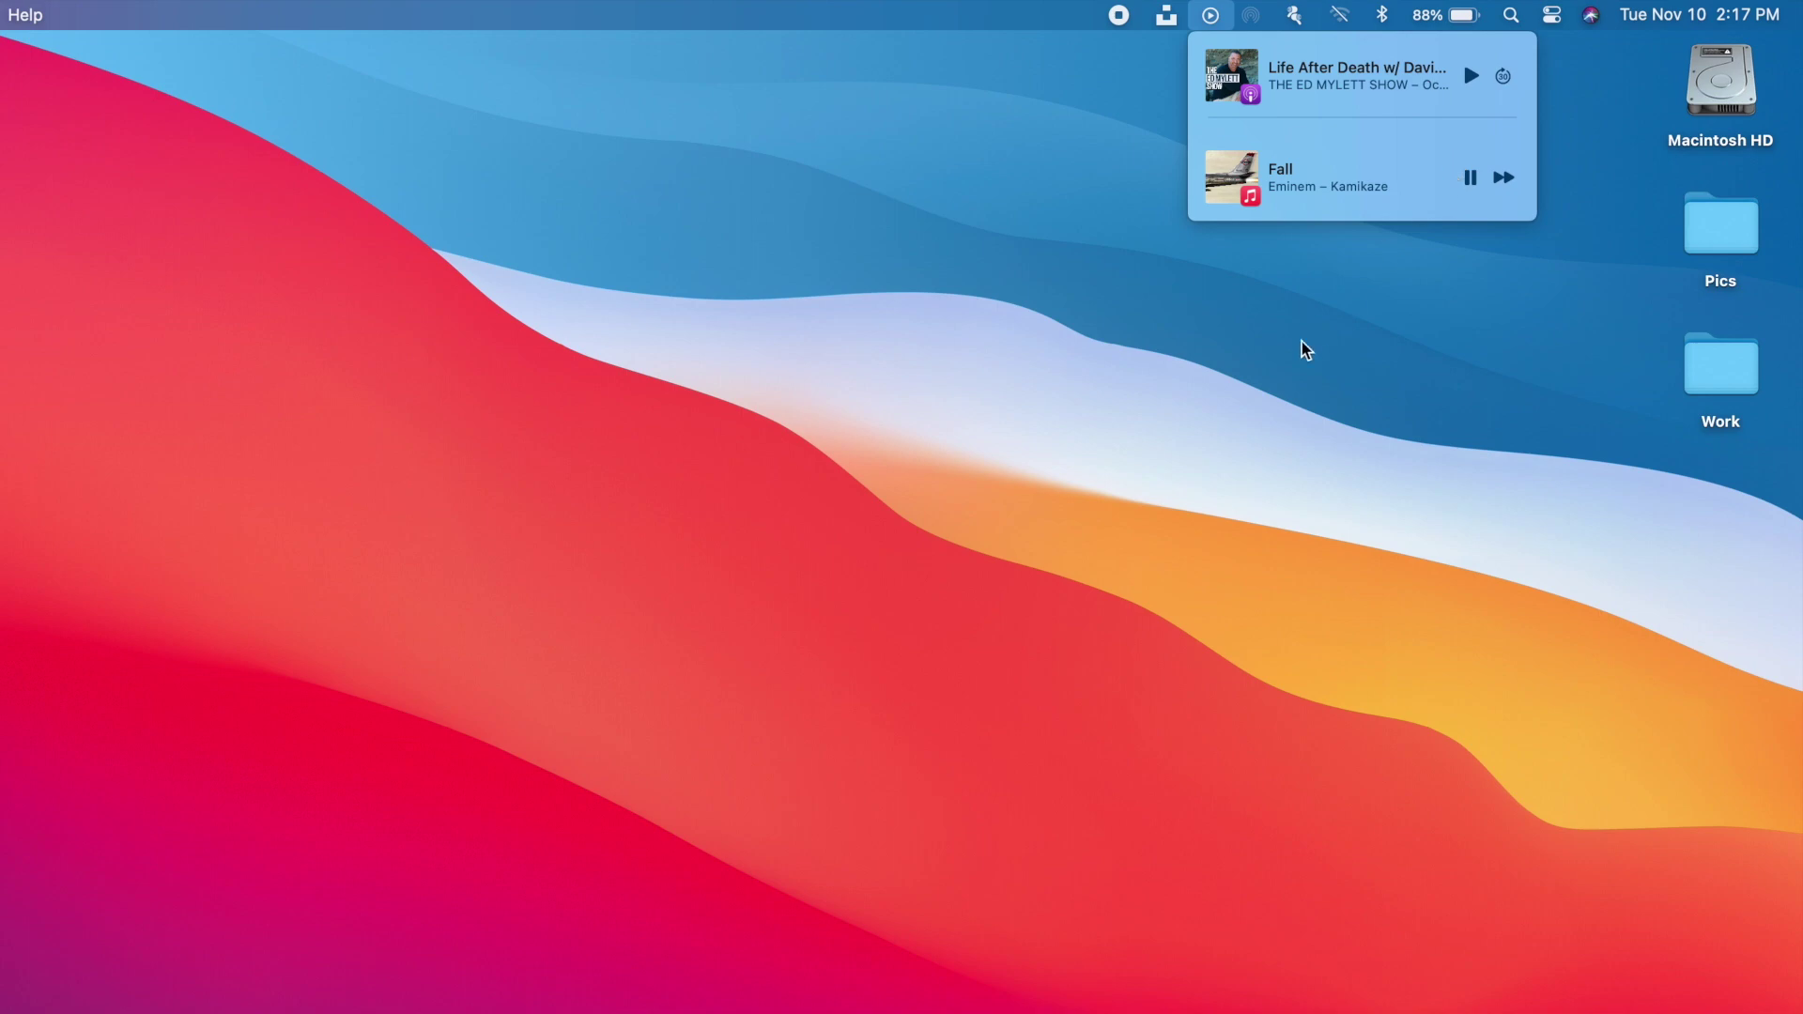
pyautogui.click(1290, 379)
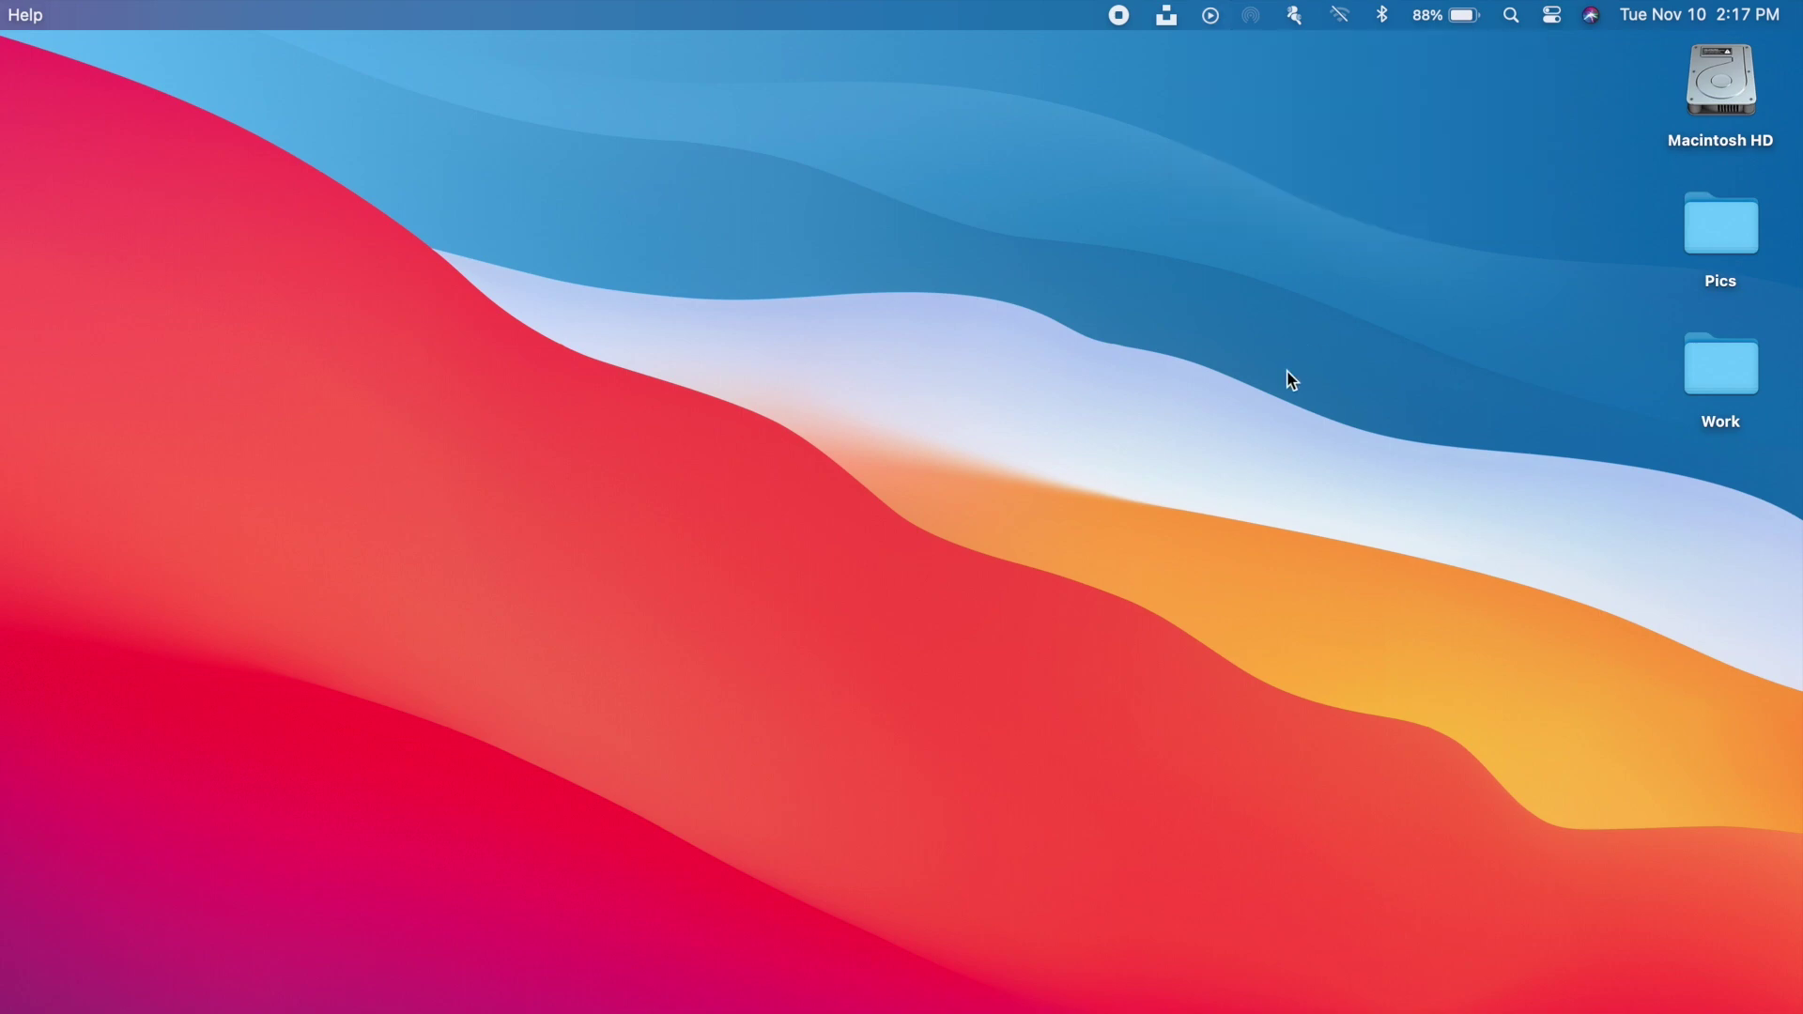
# Examine the AirPods Pro listening modes in both the sound output controls and the Bluetooth controls.
pyautogui.click(1295, 16)
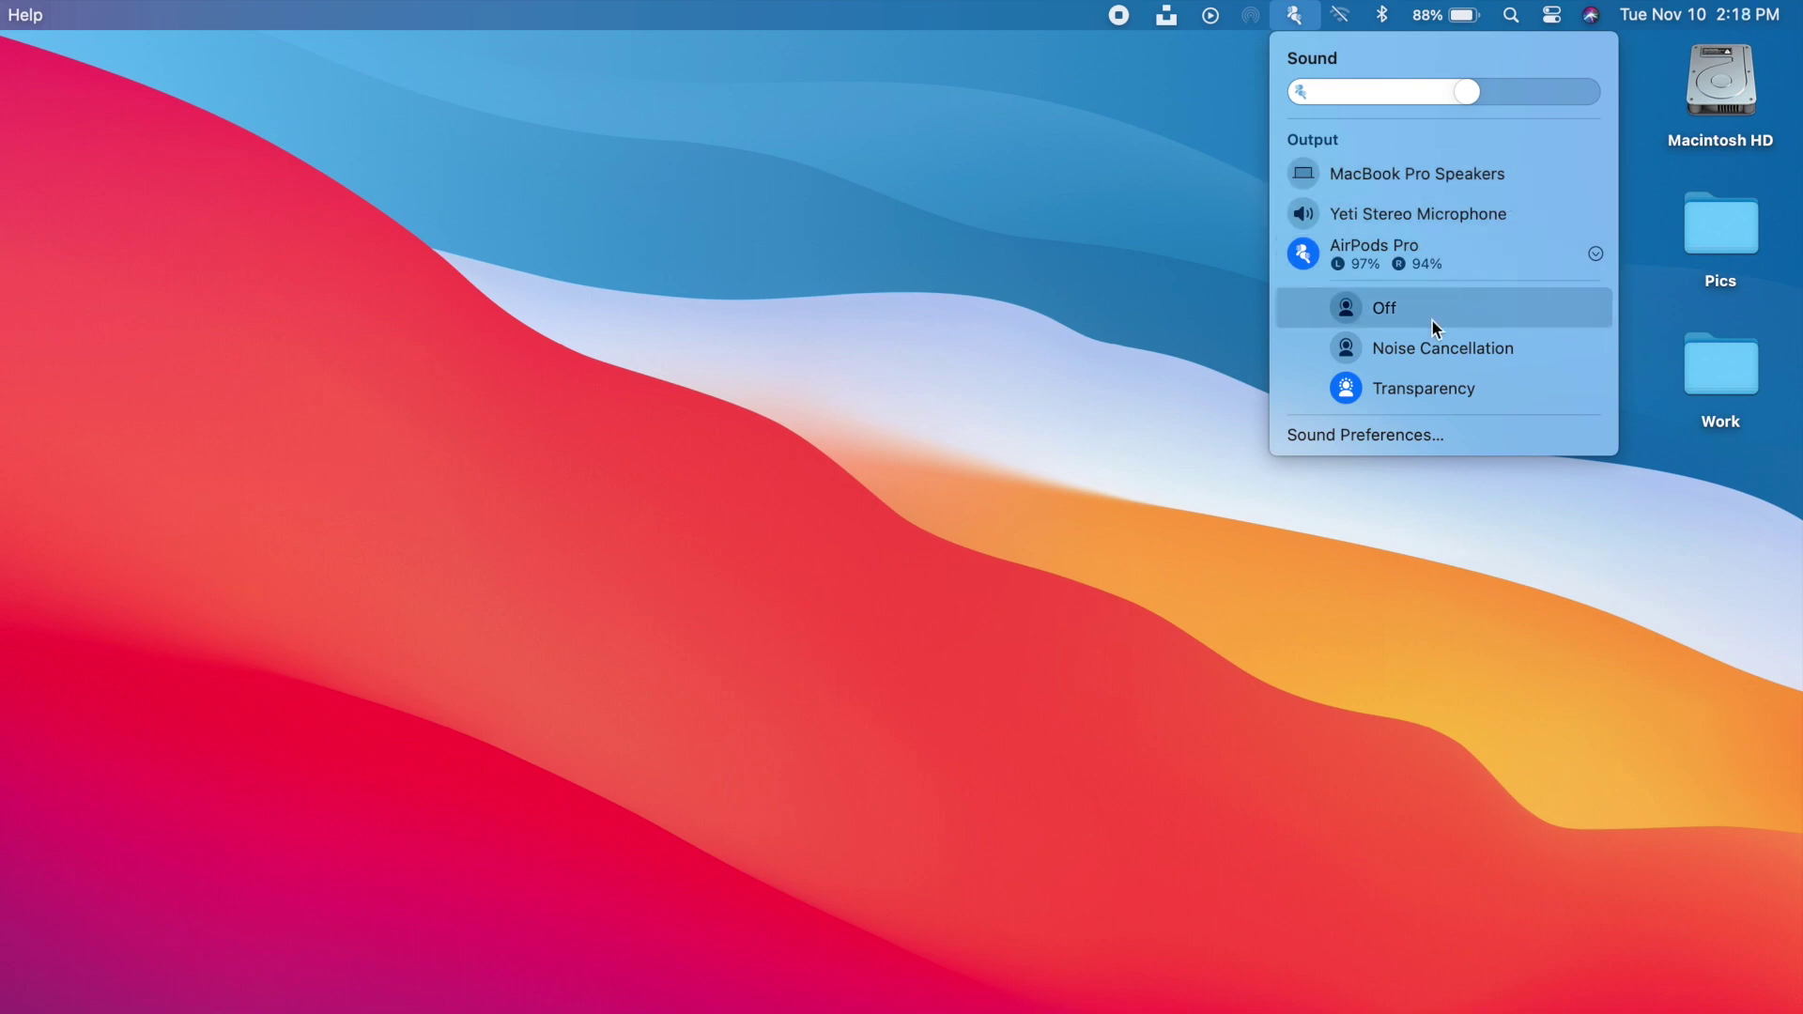
pyautogui.click(1596, 255)
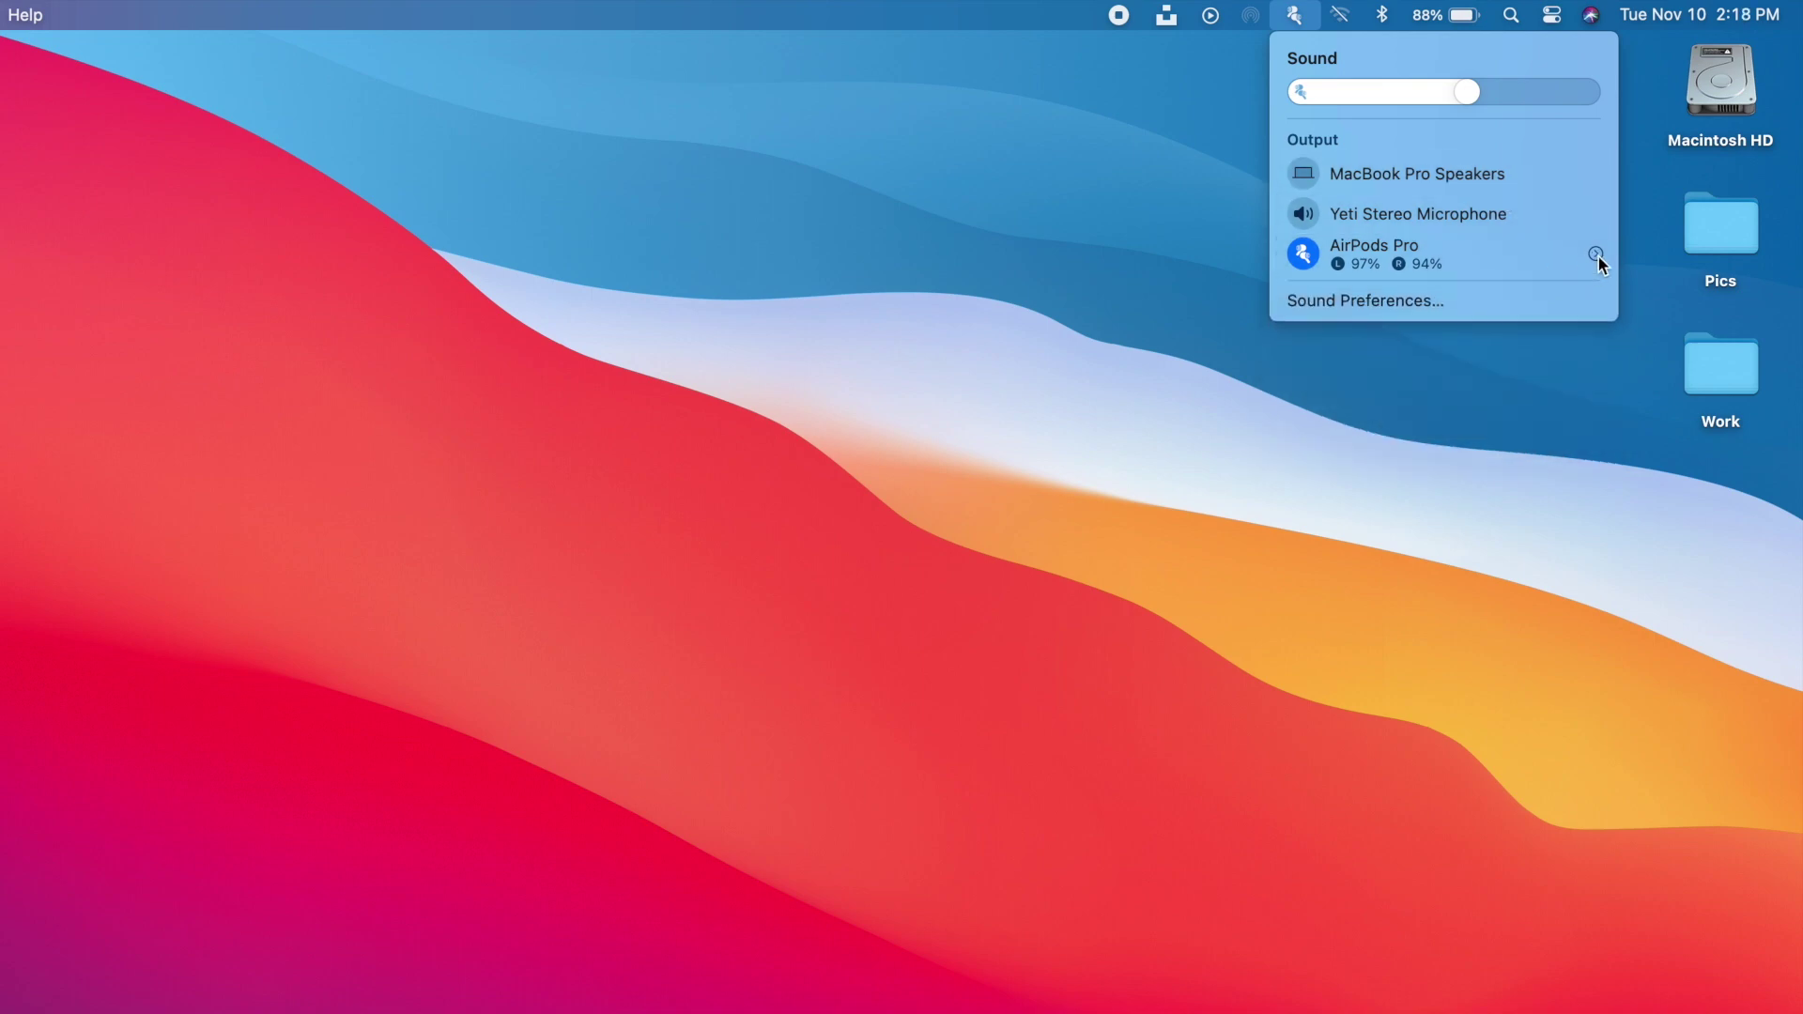
pyautogui.click(1598, 256)
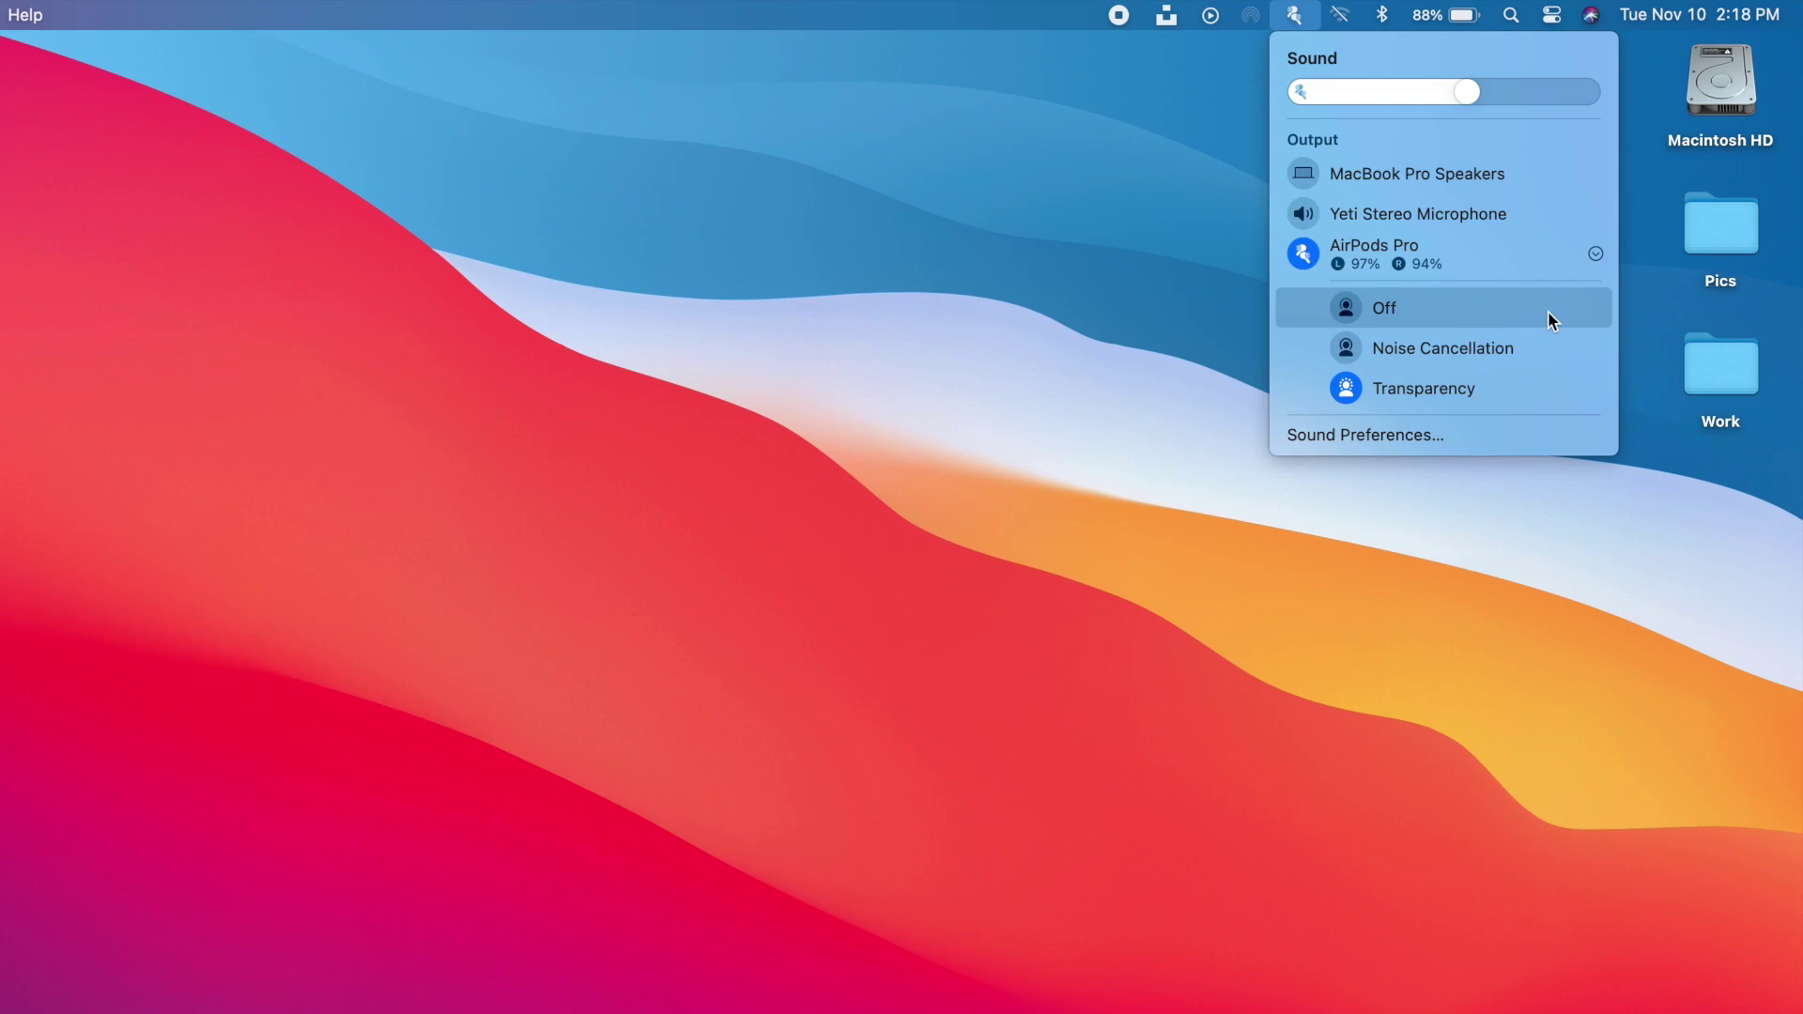
pyautogui.click(1387, 20)
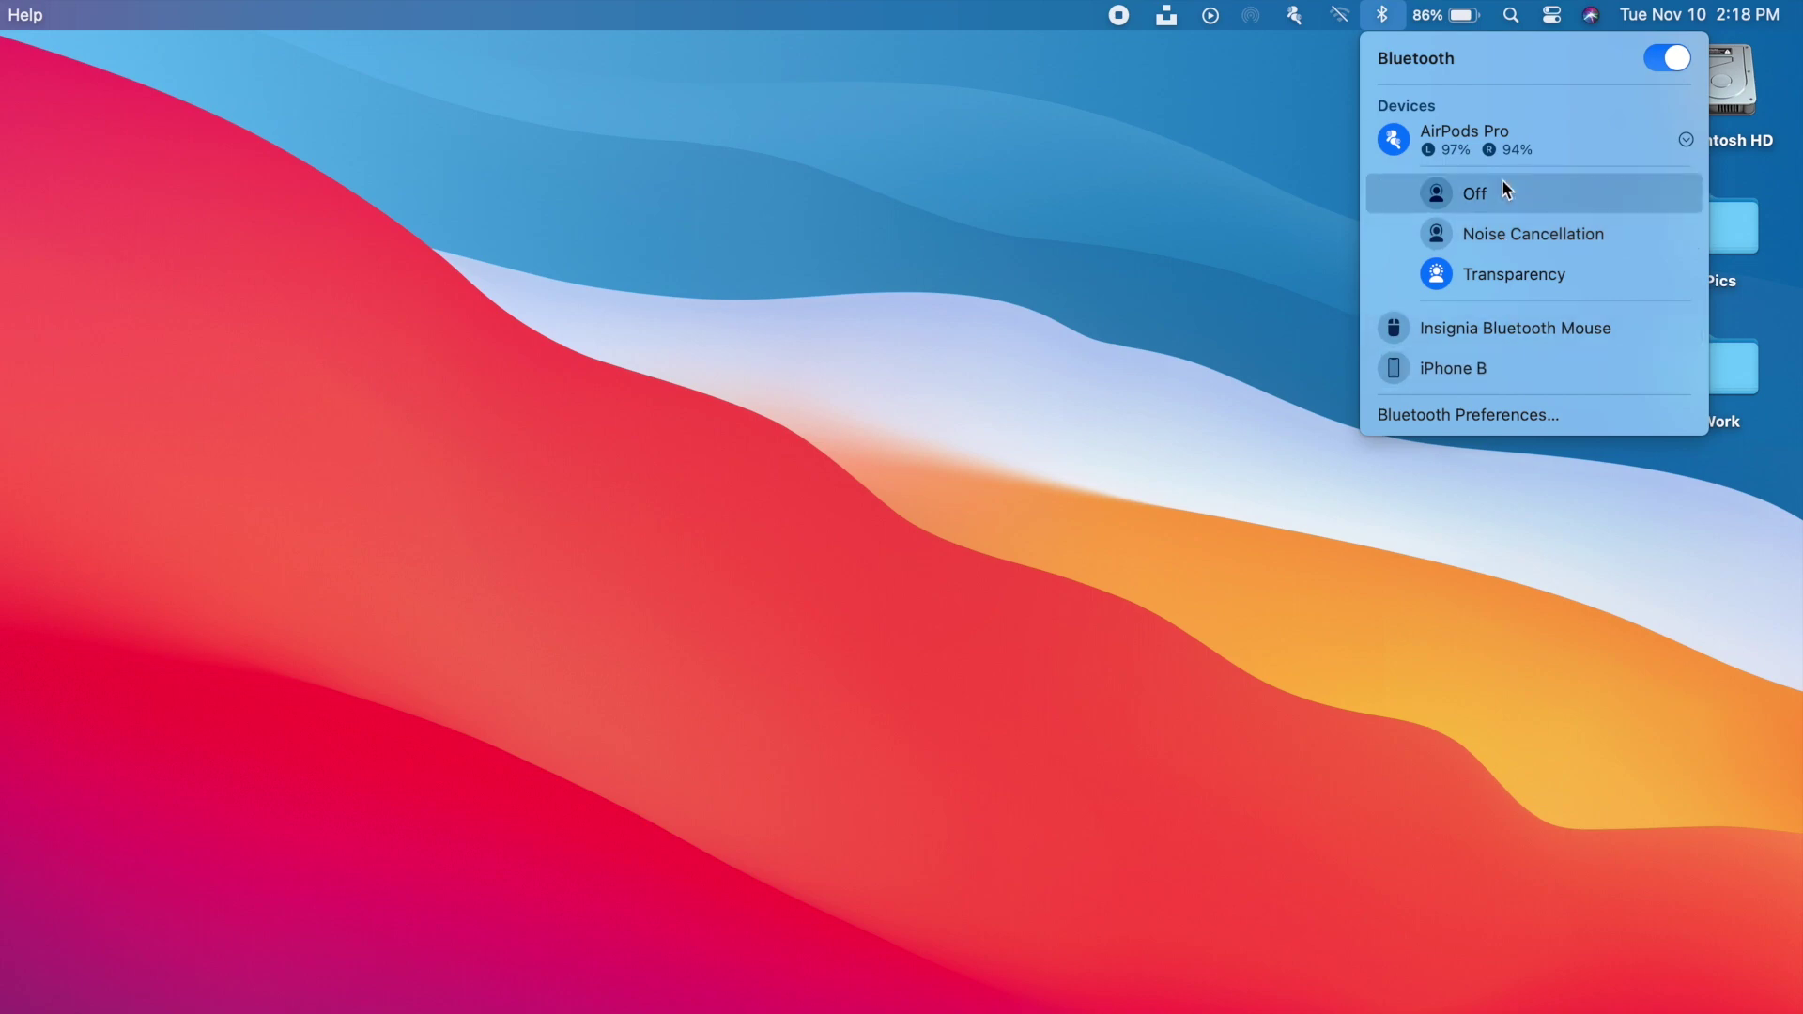
pyautogui.click(1235, 552)
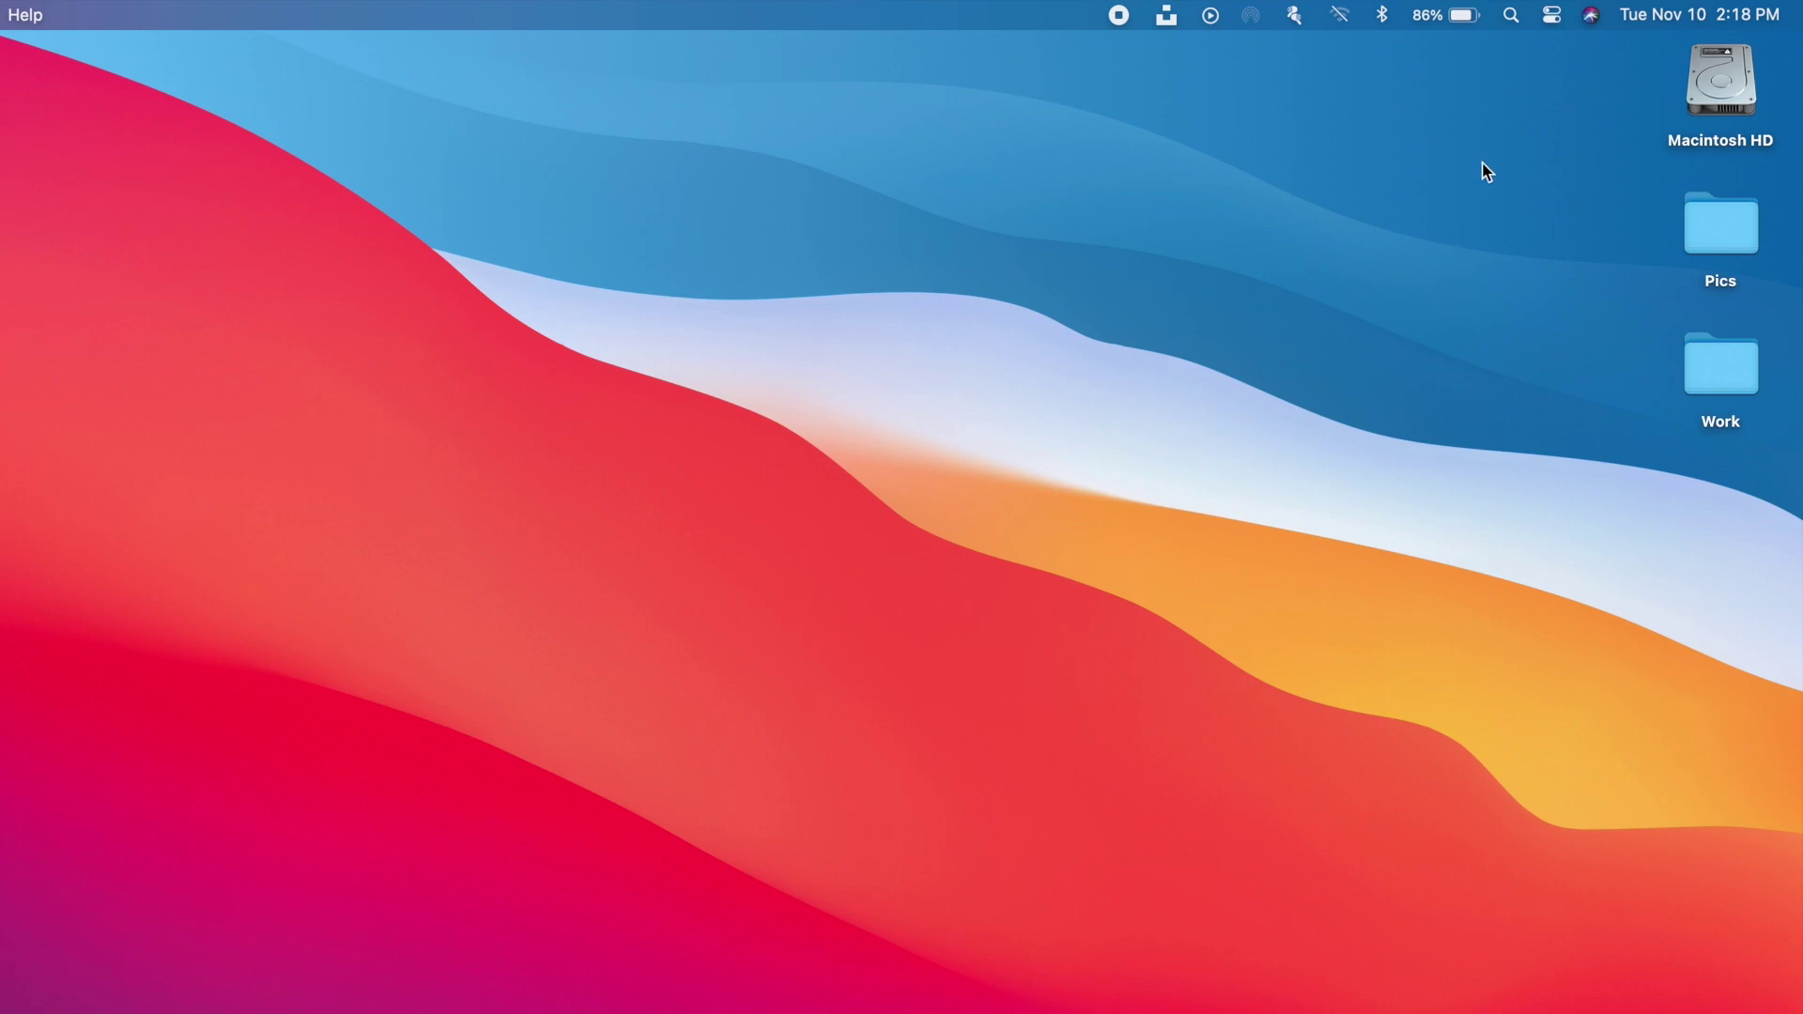
# Examine the Control Center modules and its expanded Bluetooth settings, and close it.
pyautogui.click(1552, 17)
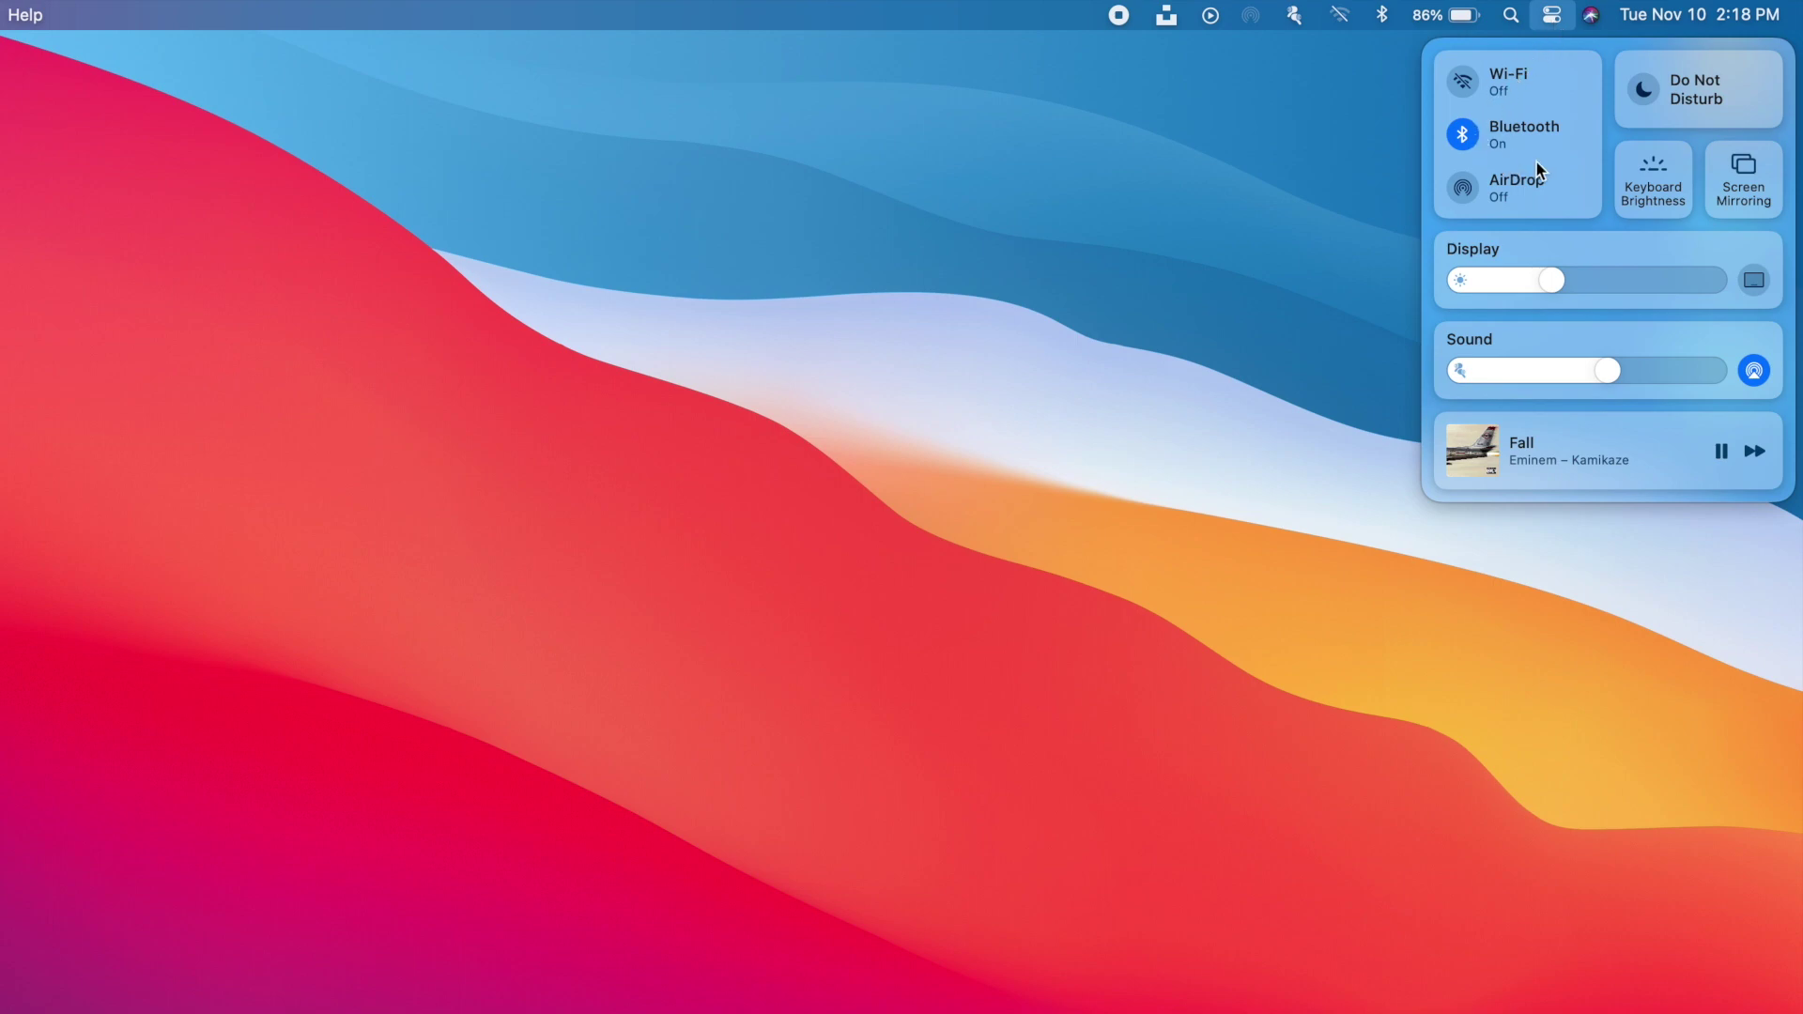
pyautogui.click(1581, 134)
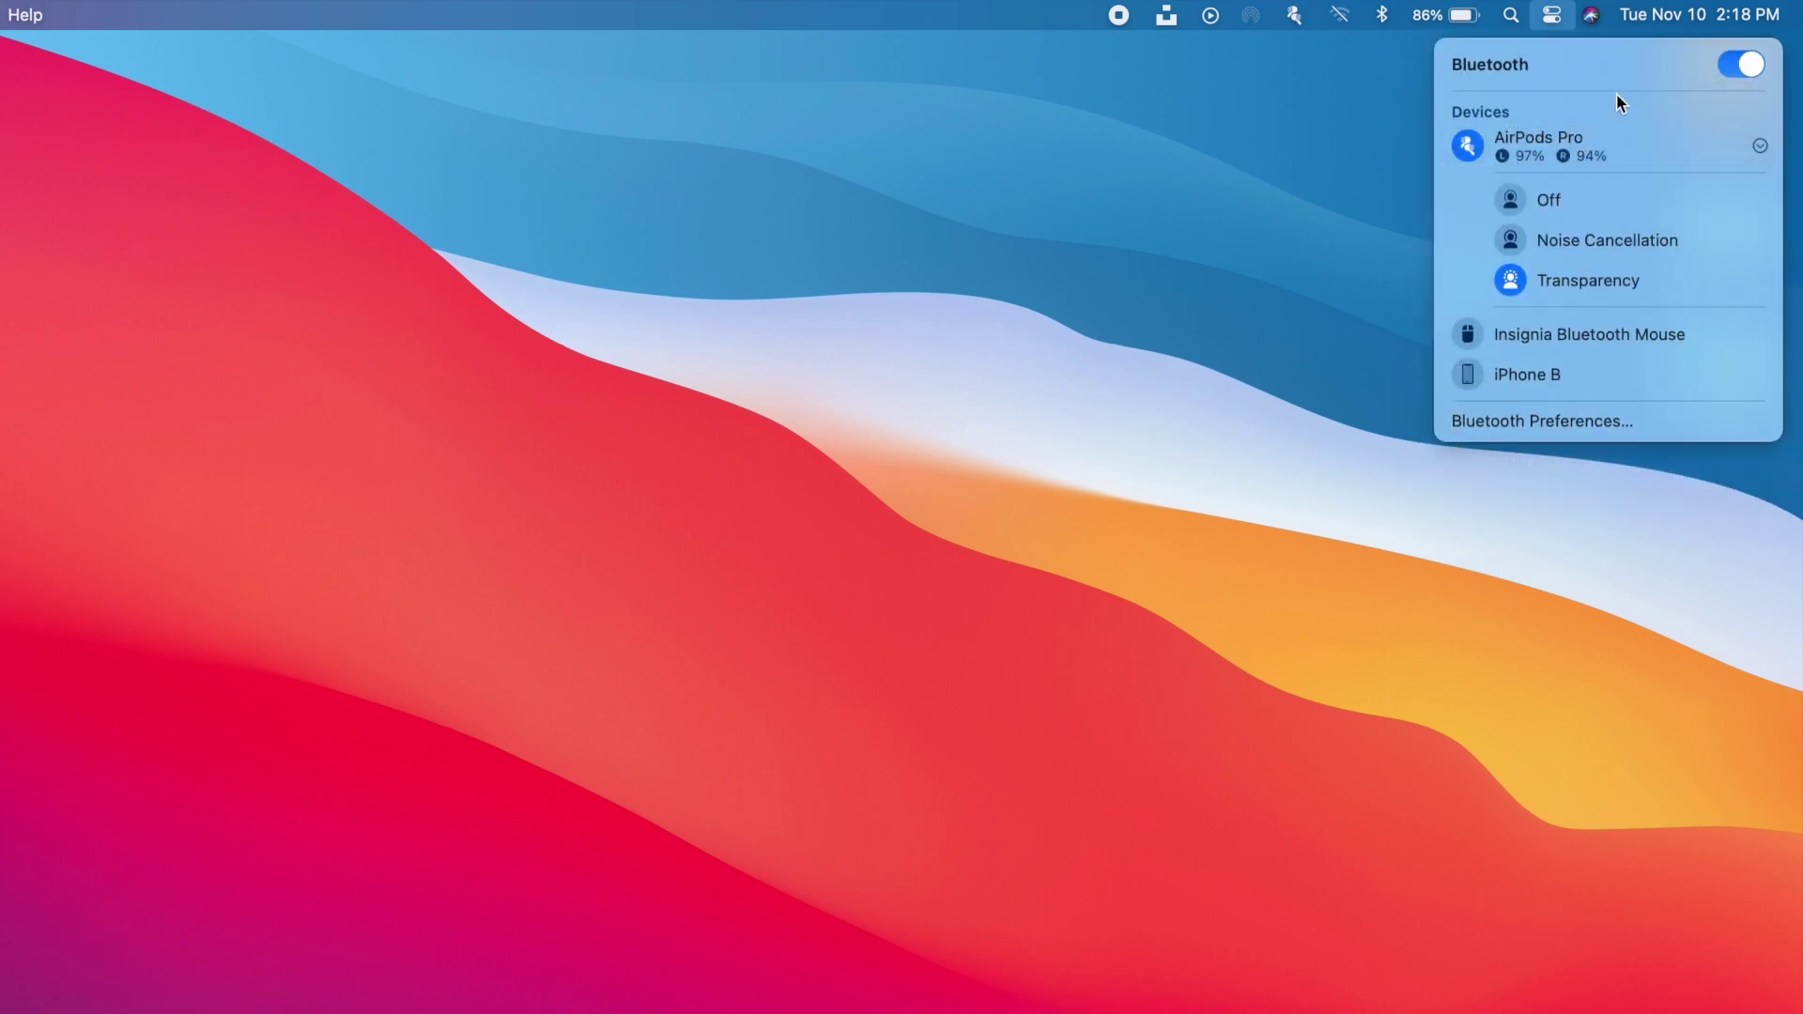
pyautogui.click(1299, 335)
pyautogui.click(1551, 21)
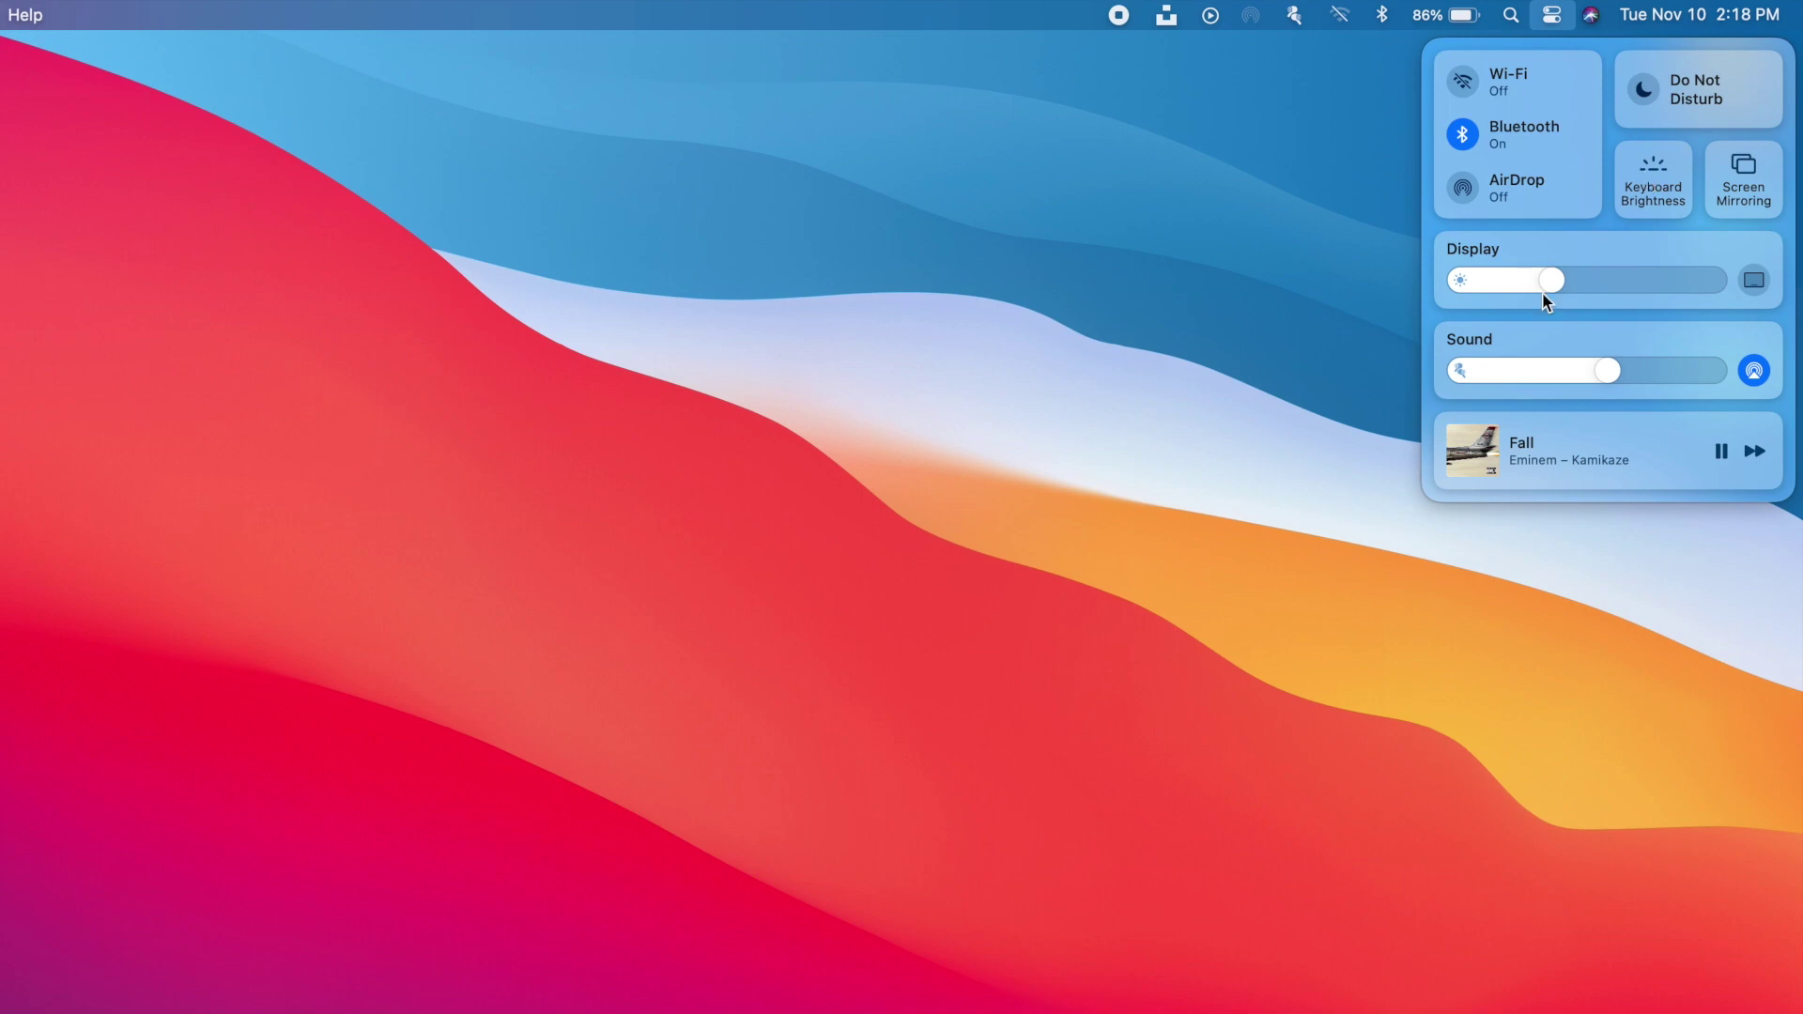
pyautogui.click(1404, 624)
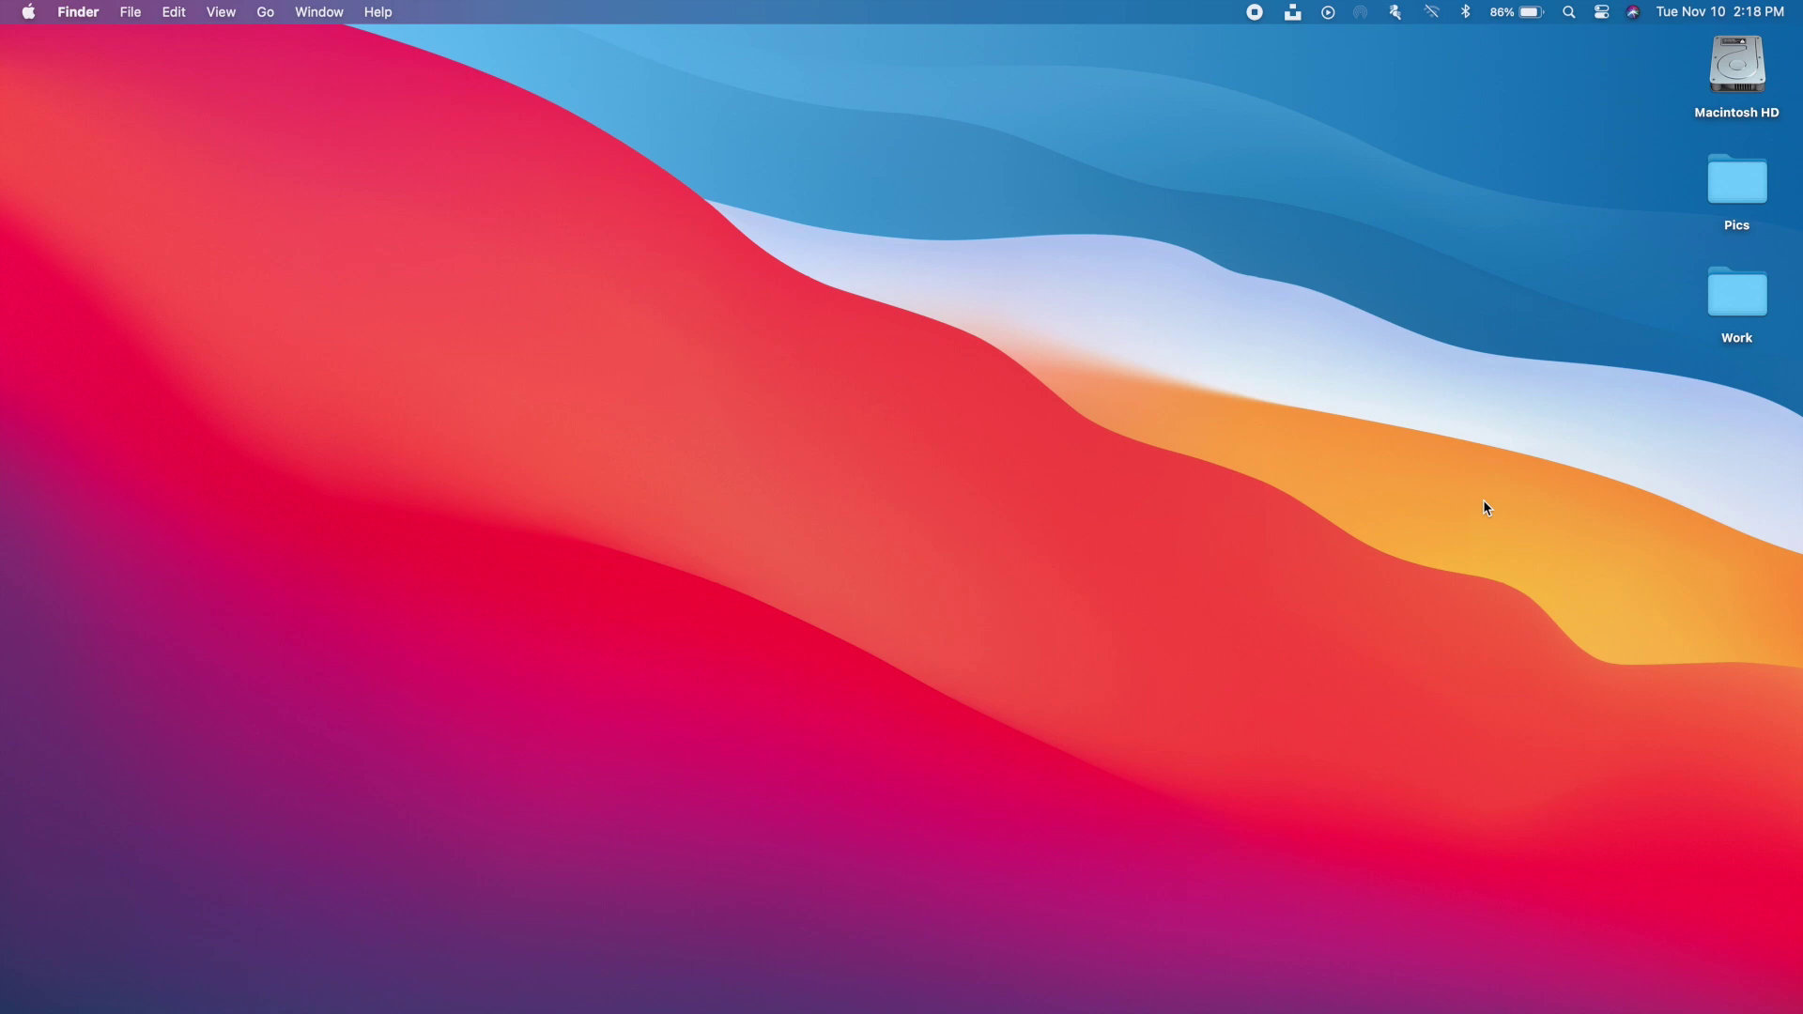
# Open Notification Center and clear the grouped Podcasts notifications.
pyautogui.click(1749, 12)
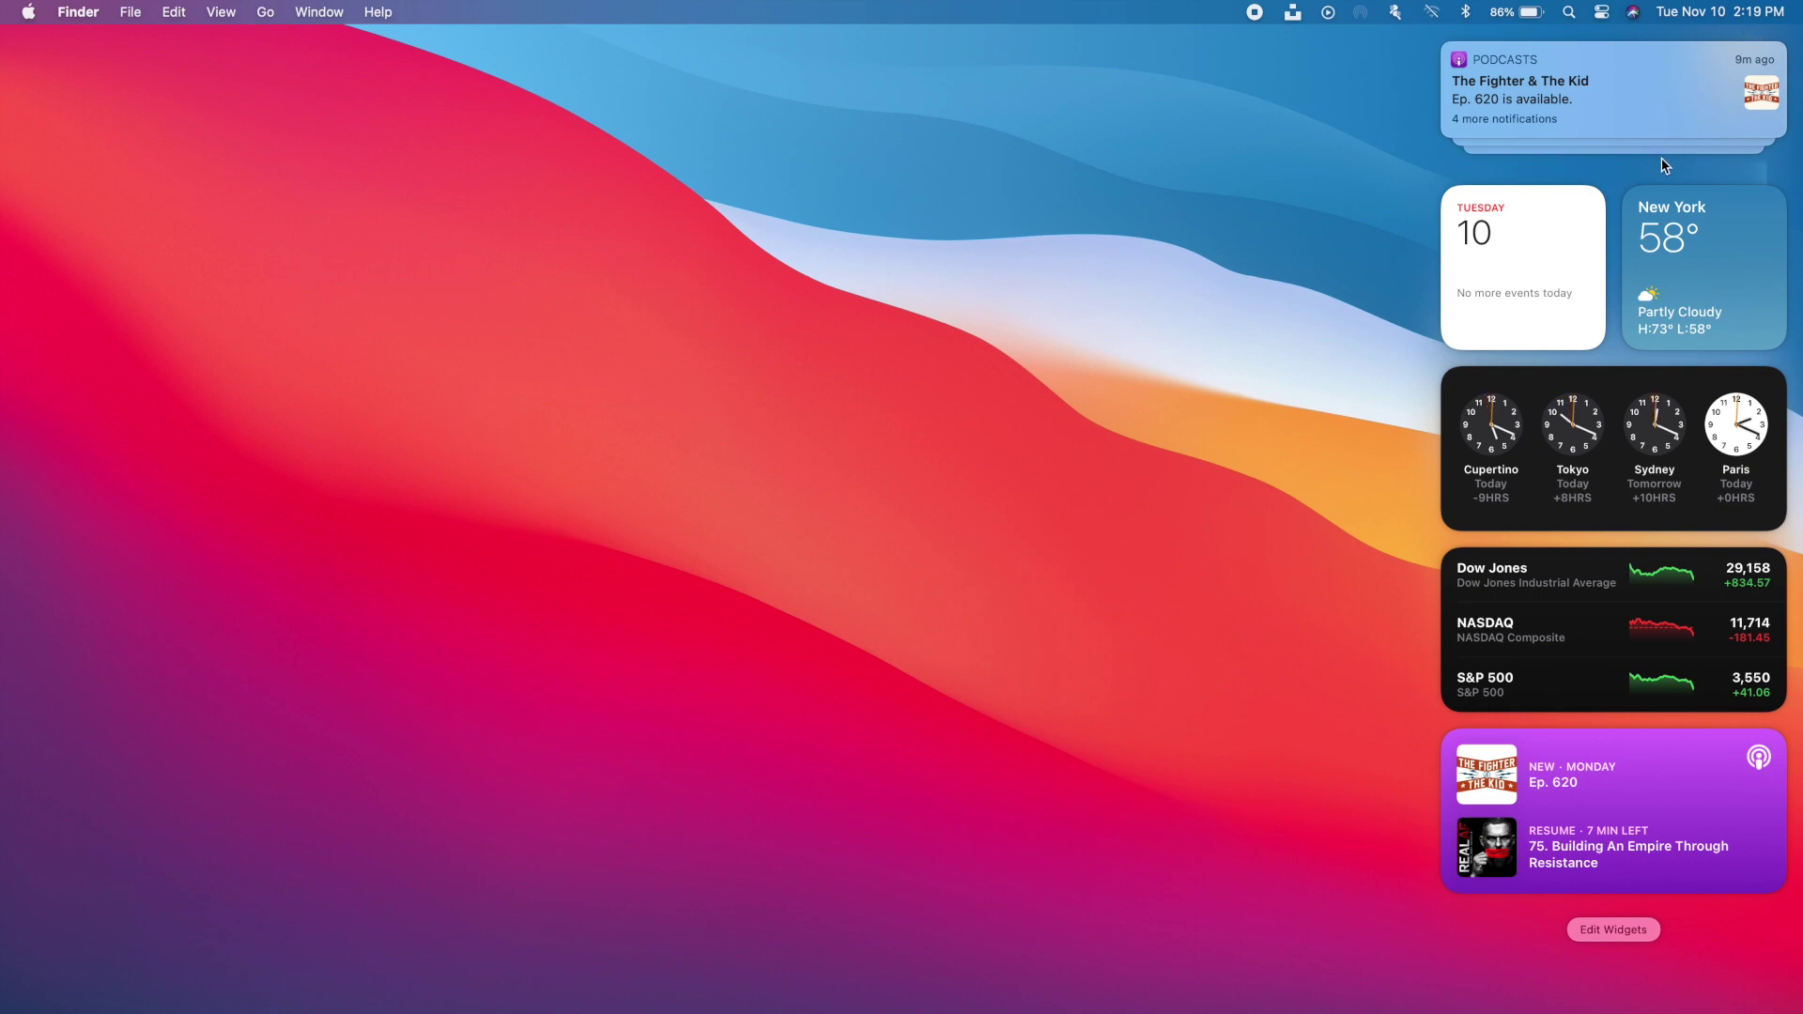
pyautogui.moveTo(1566, 99)
pyautogui.moveTo(1448, 49)
pyautogui.click(1467, 45)
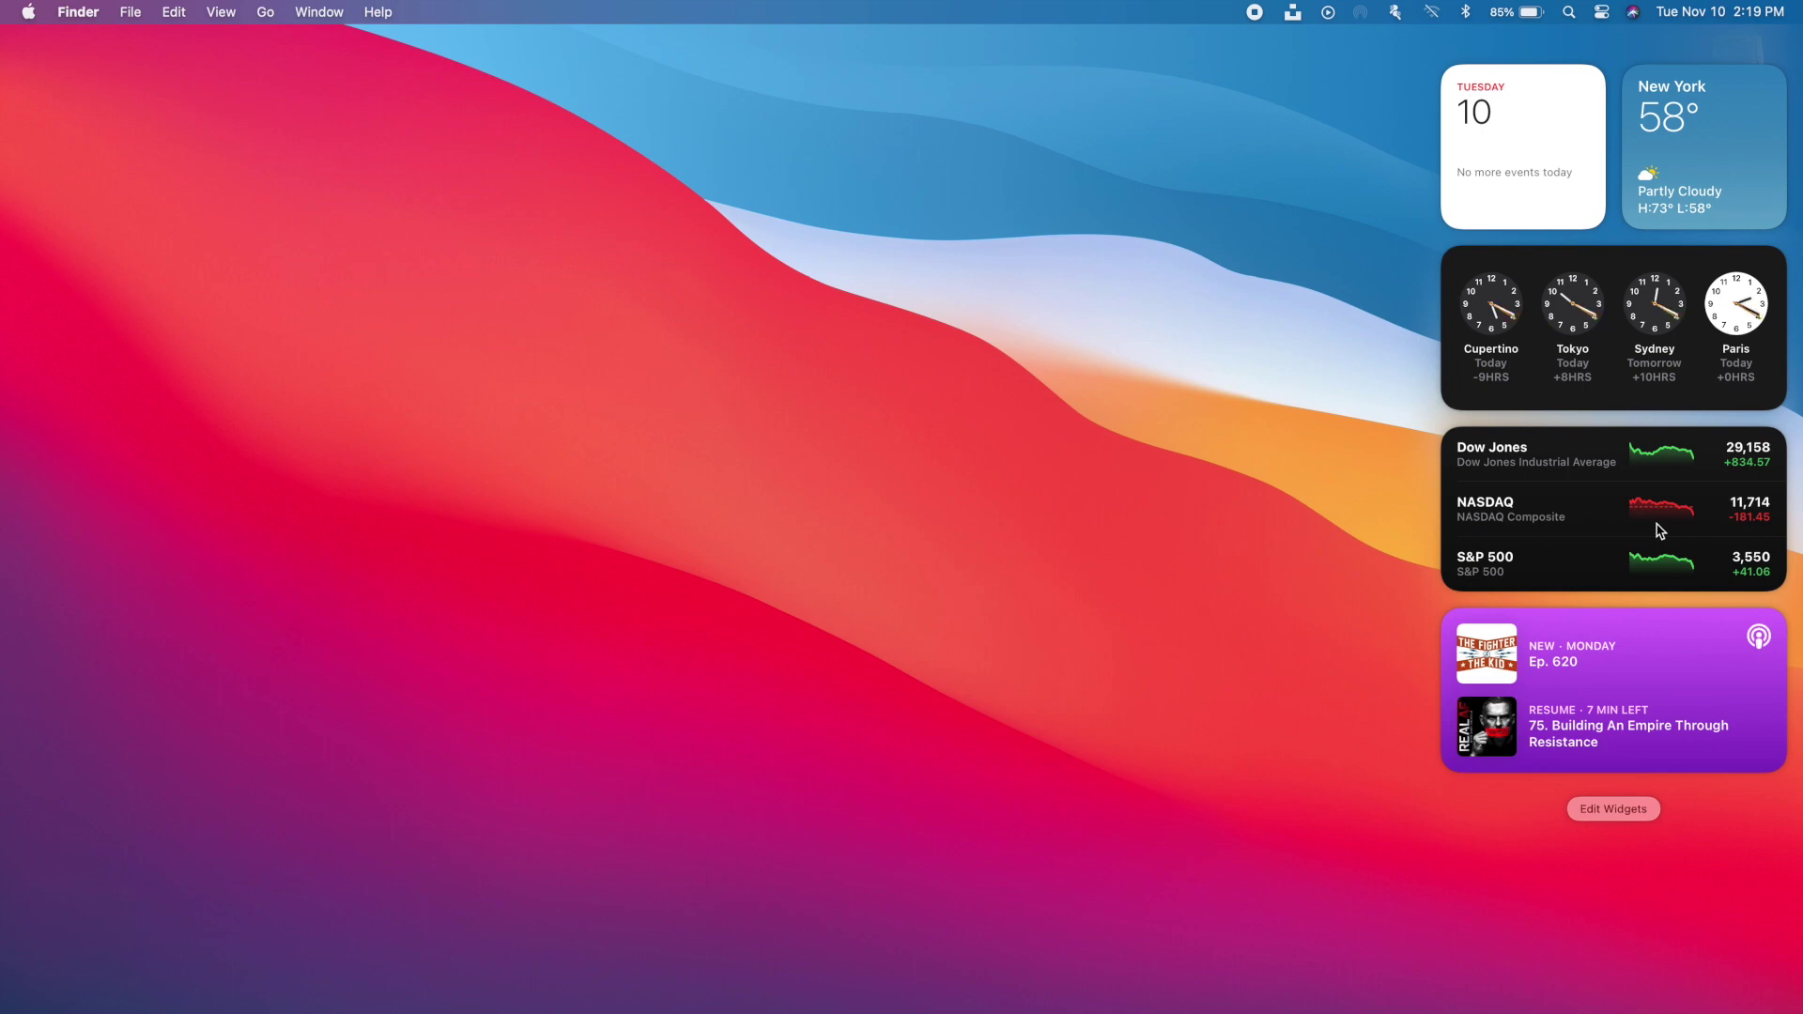
# Start editing the widgets and move the Stocks widget above the World Clock widget.
pyautogui.click(1634, 808)
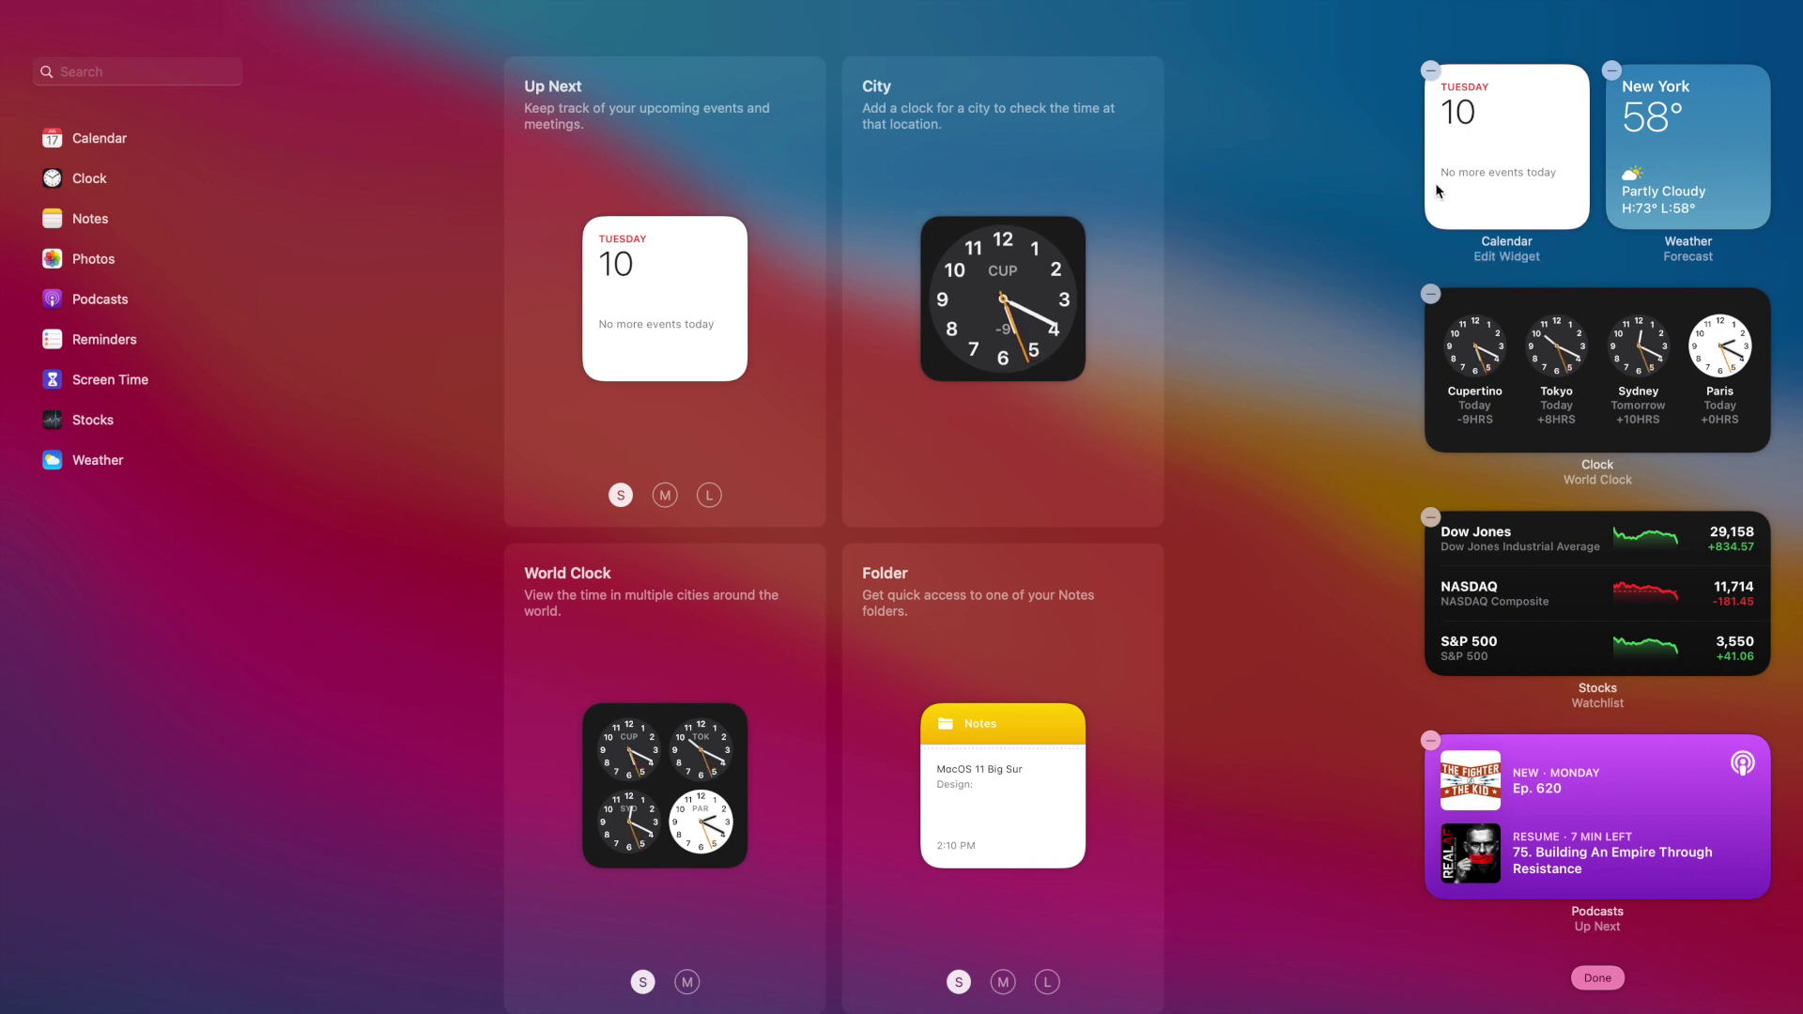
pyautogui.moveTo(1507, 569); pyautogui.dragTo(1502, 376)
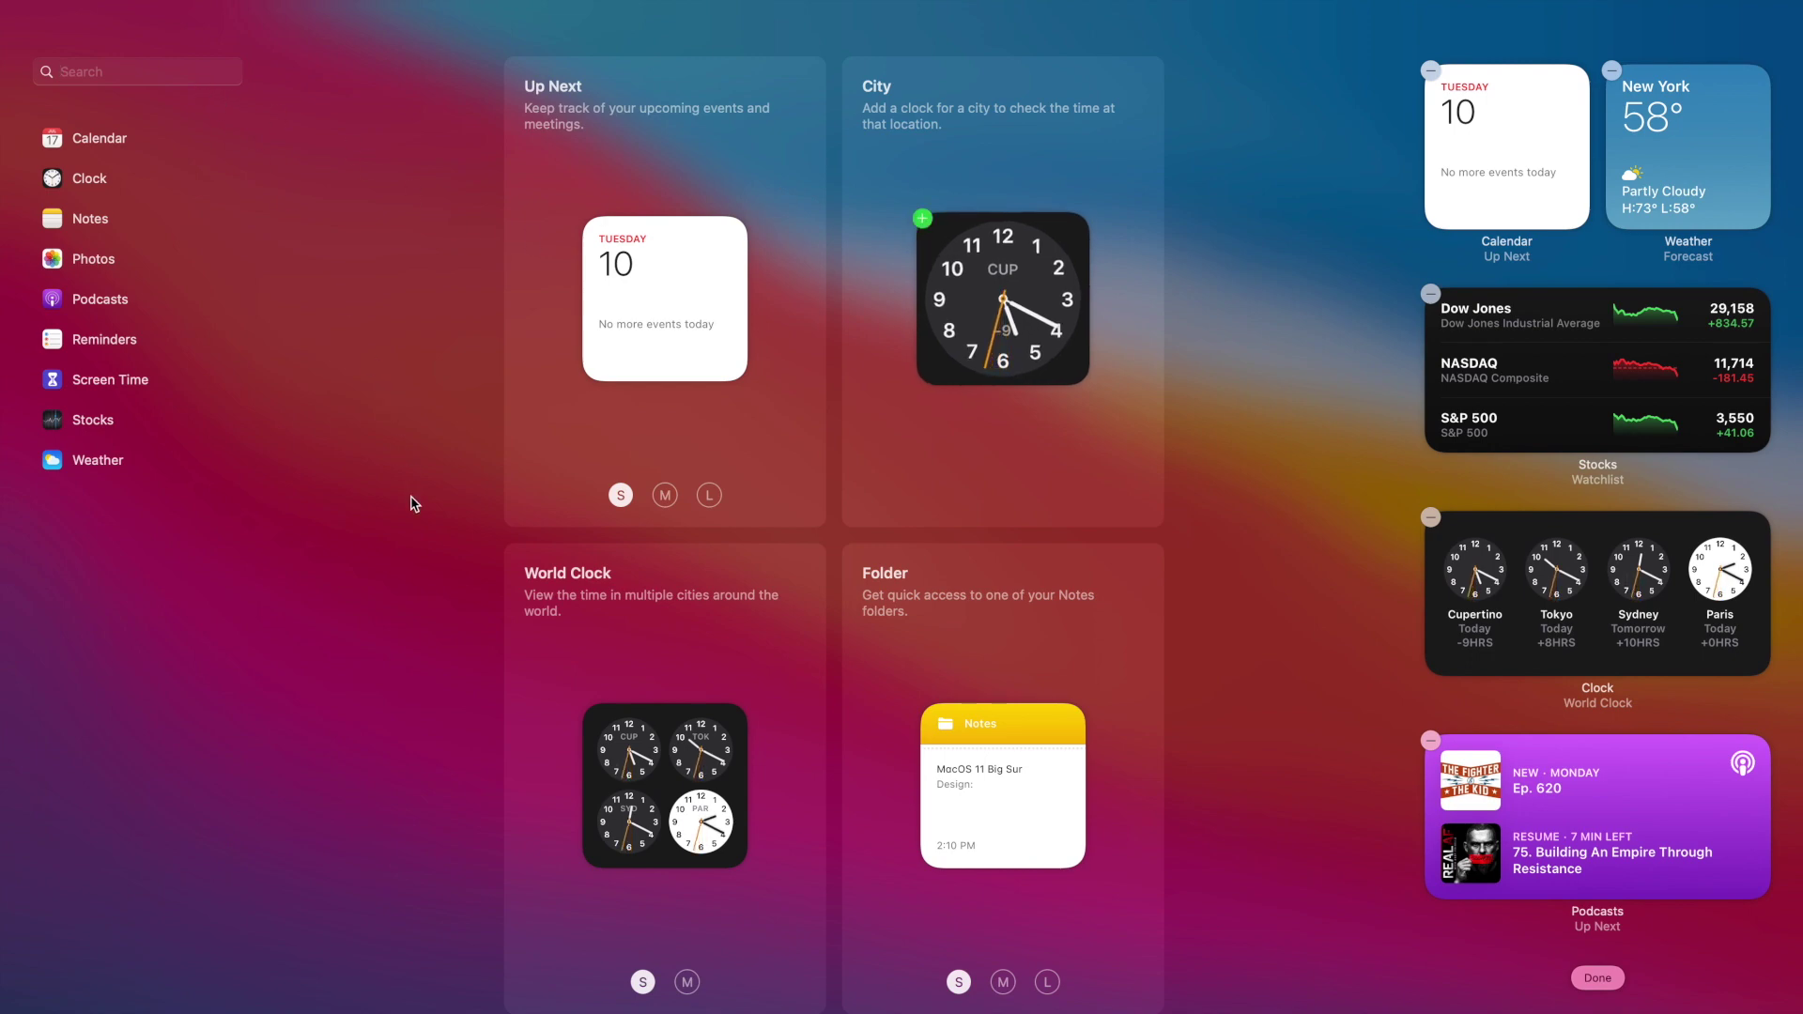
# Browse the widget gallery and preview the Notes Folder widget in medium and large sizes, returning it to small.
pyautogui.moveTo(697, 255)
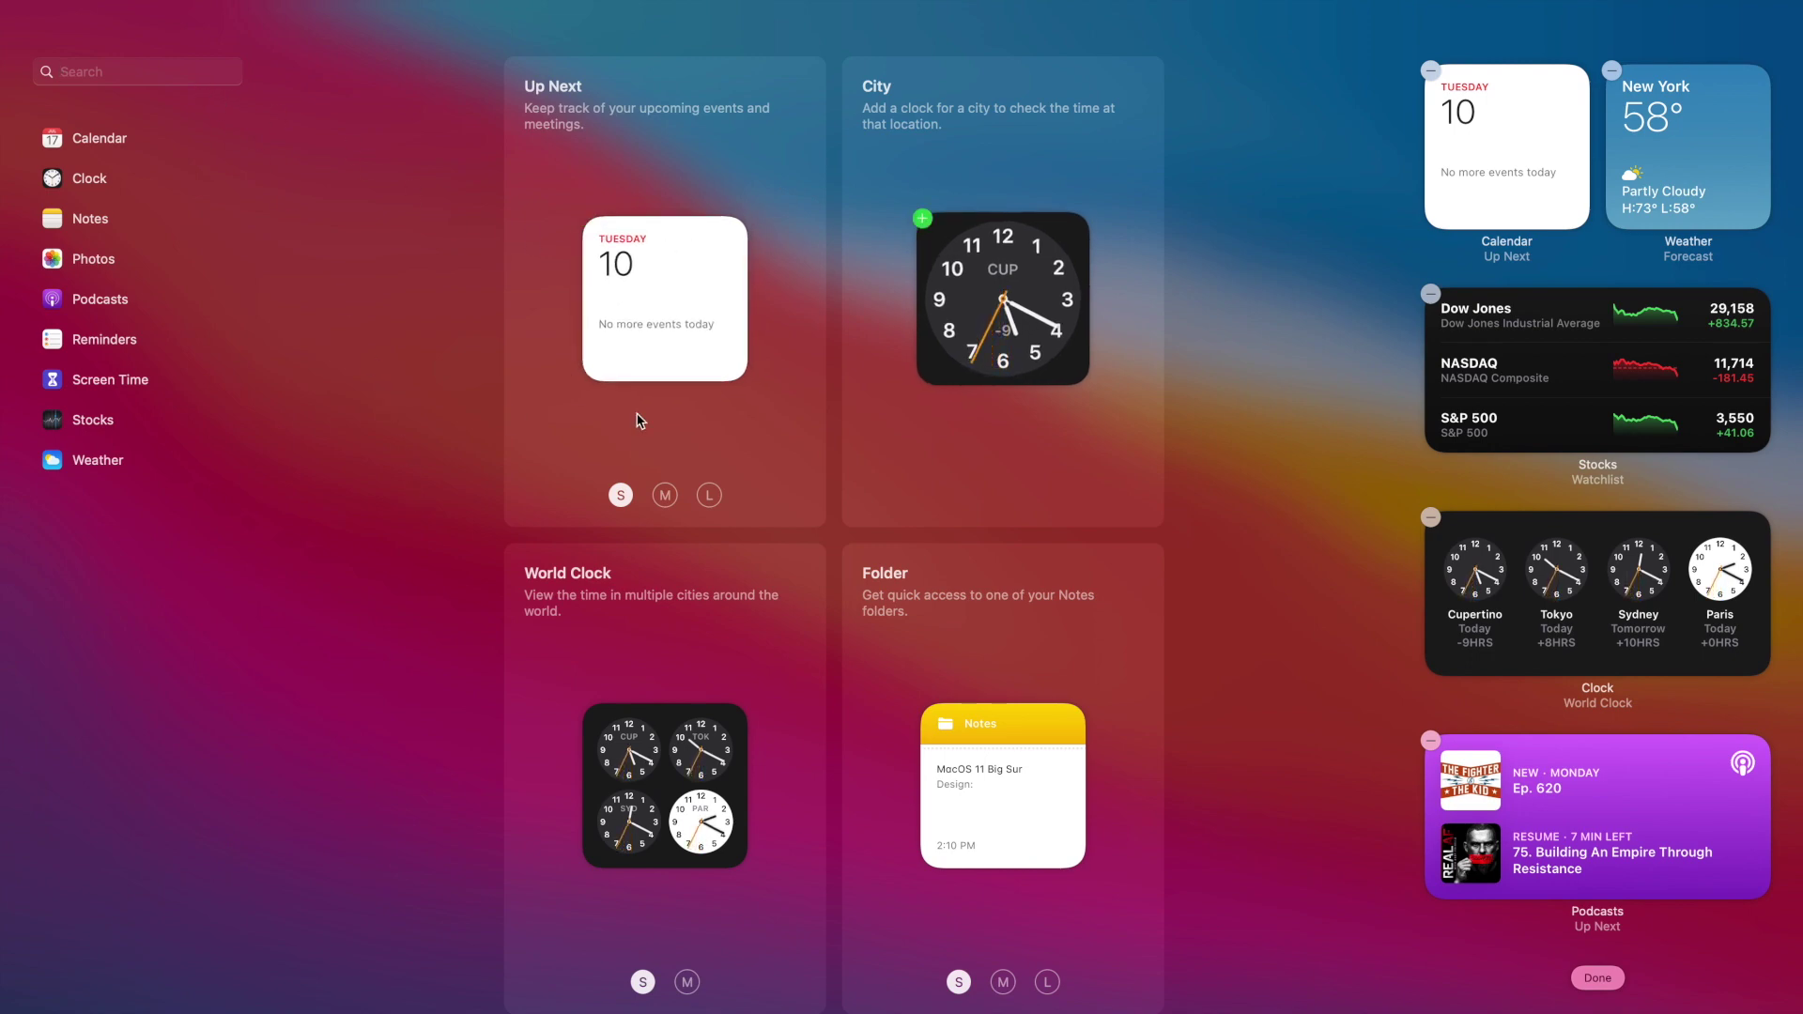
pyautogui.scroll(-1, 695, 943)
pyautogui.scroll(-3, 695, 943)
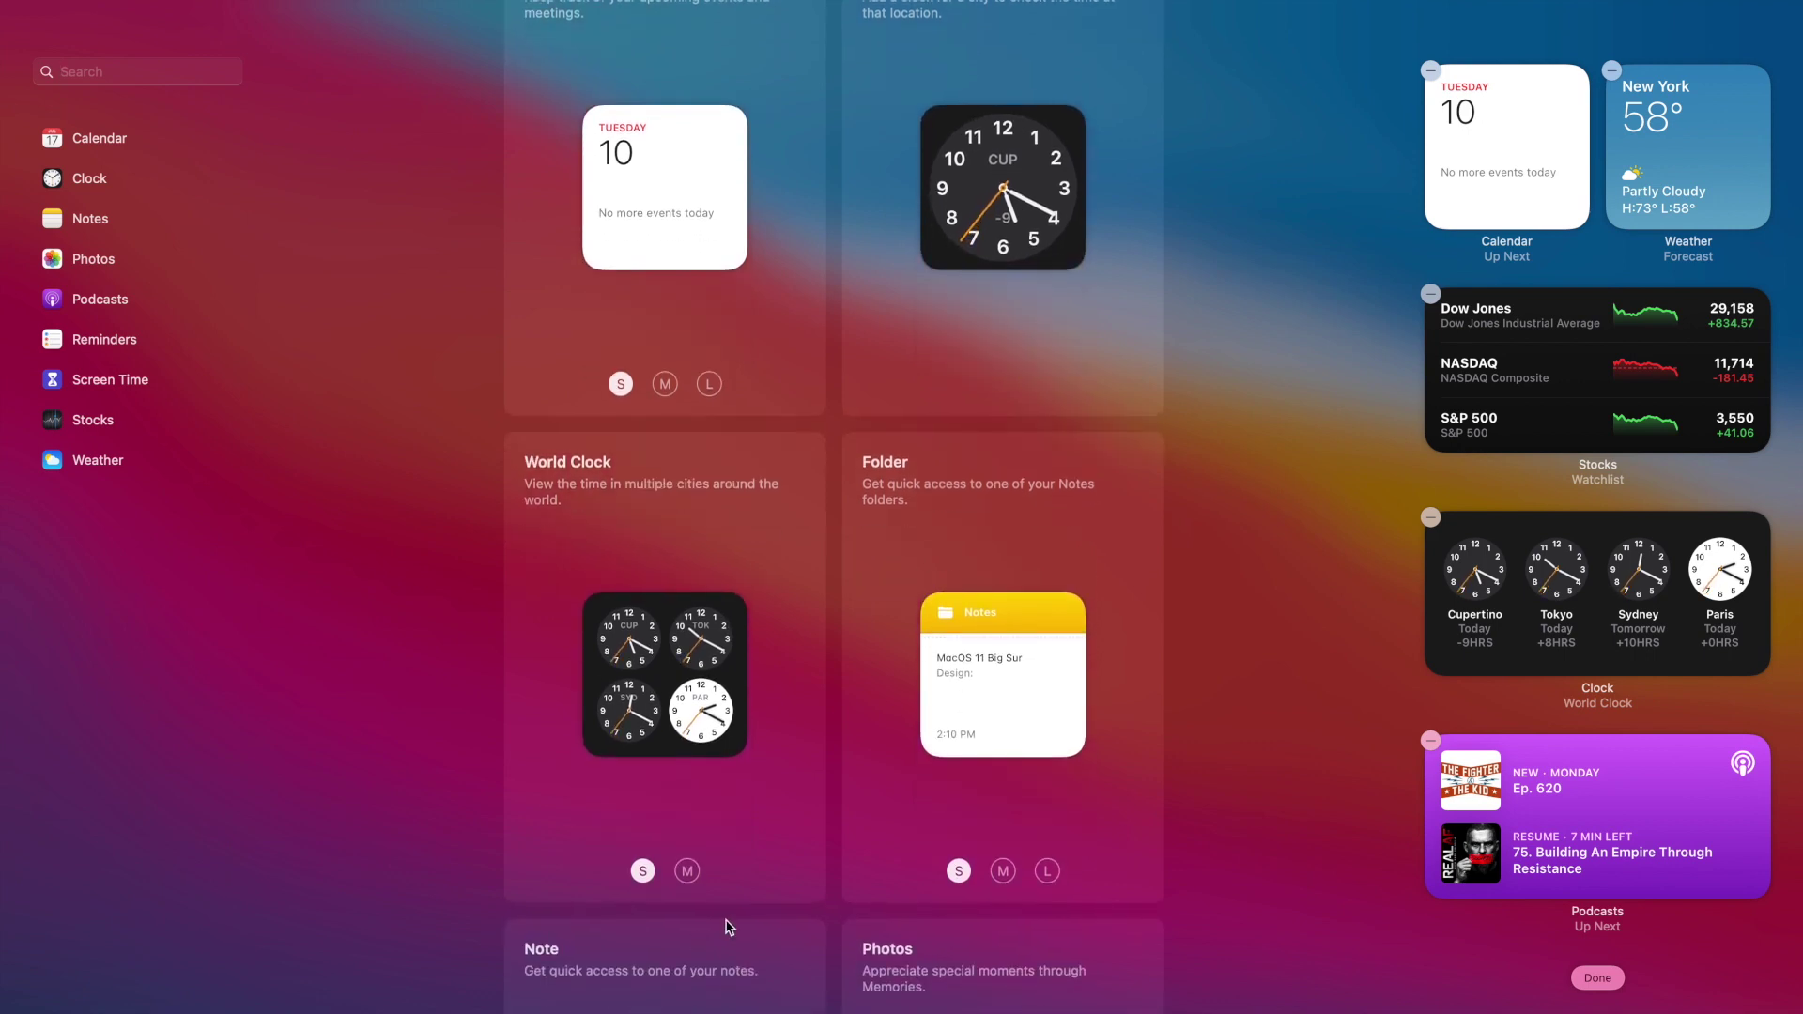
pyautogui.click(1002, 870)
pyautogui.click(1047, 871)
pyautogui.click(1002, 870)
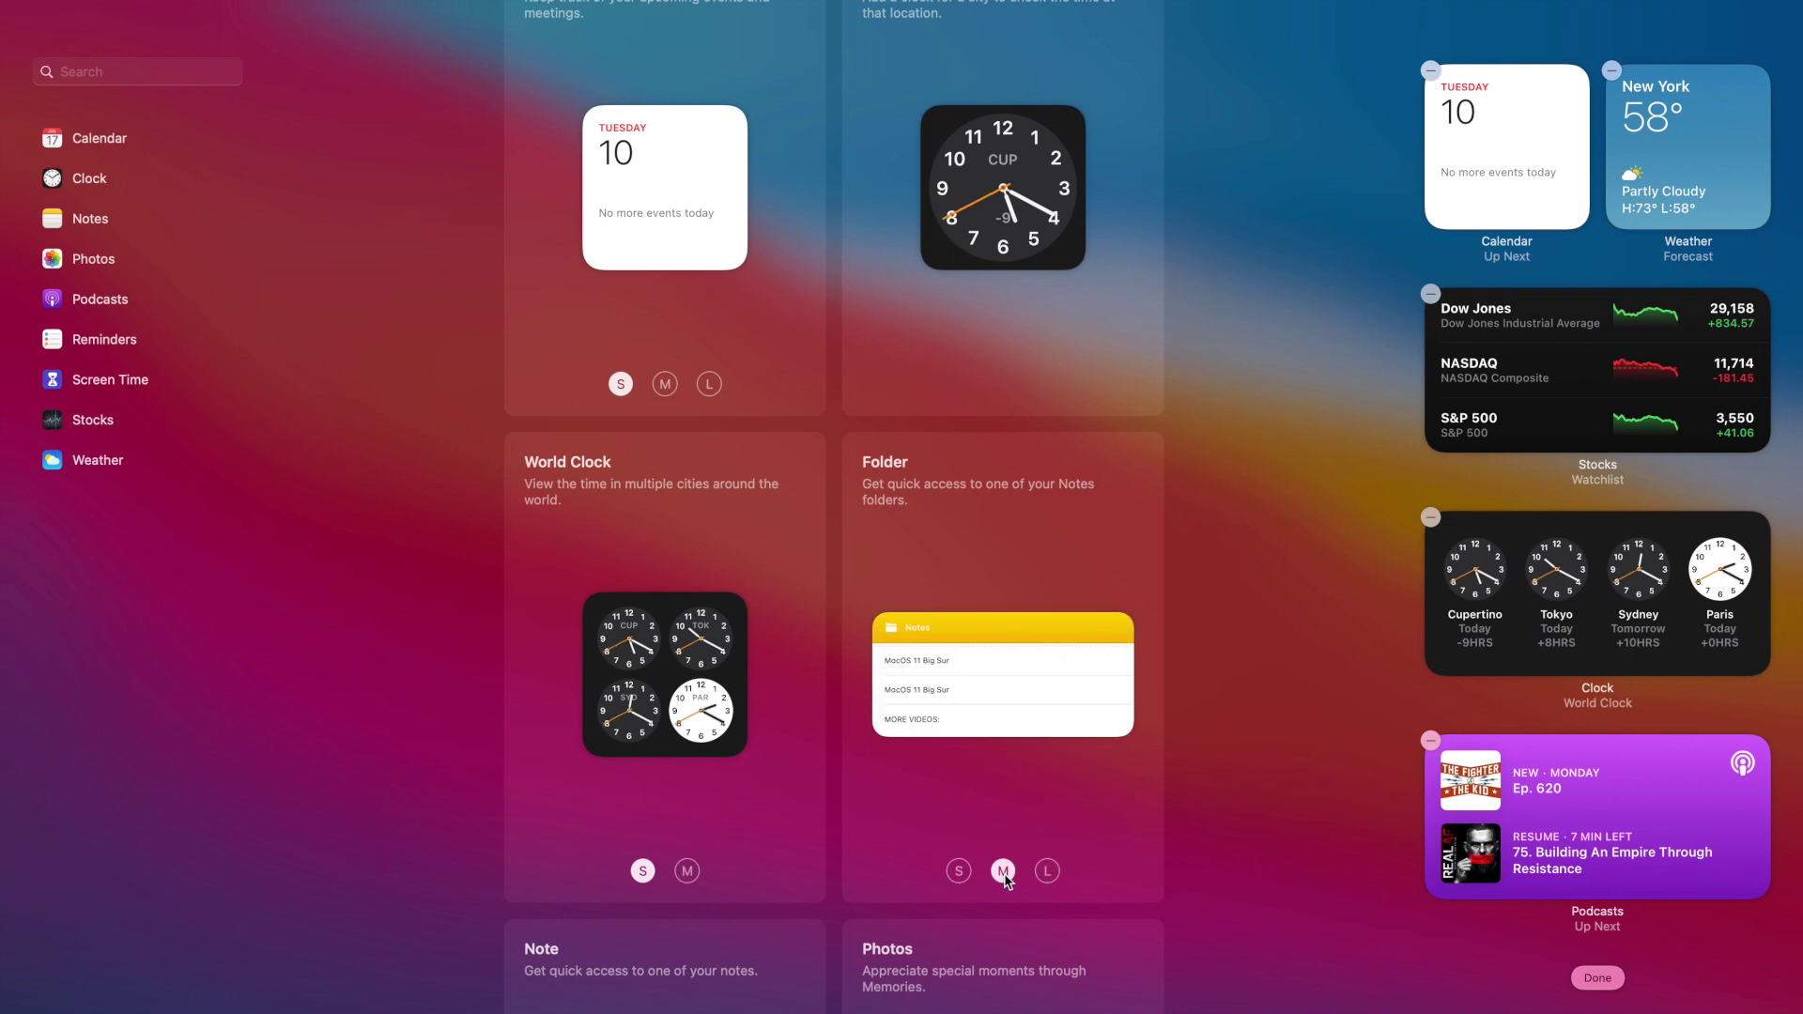
pyautogui.click(958, 871)
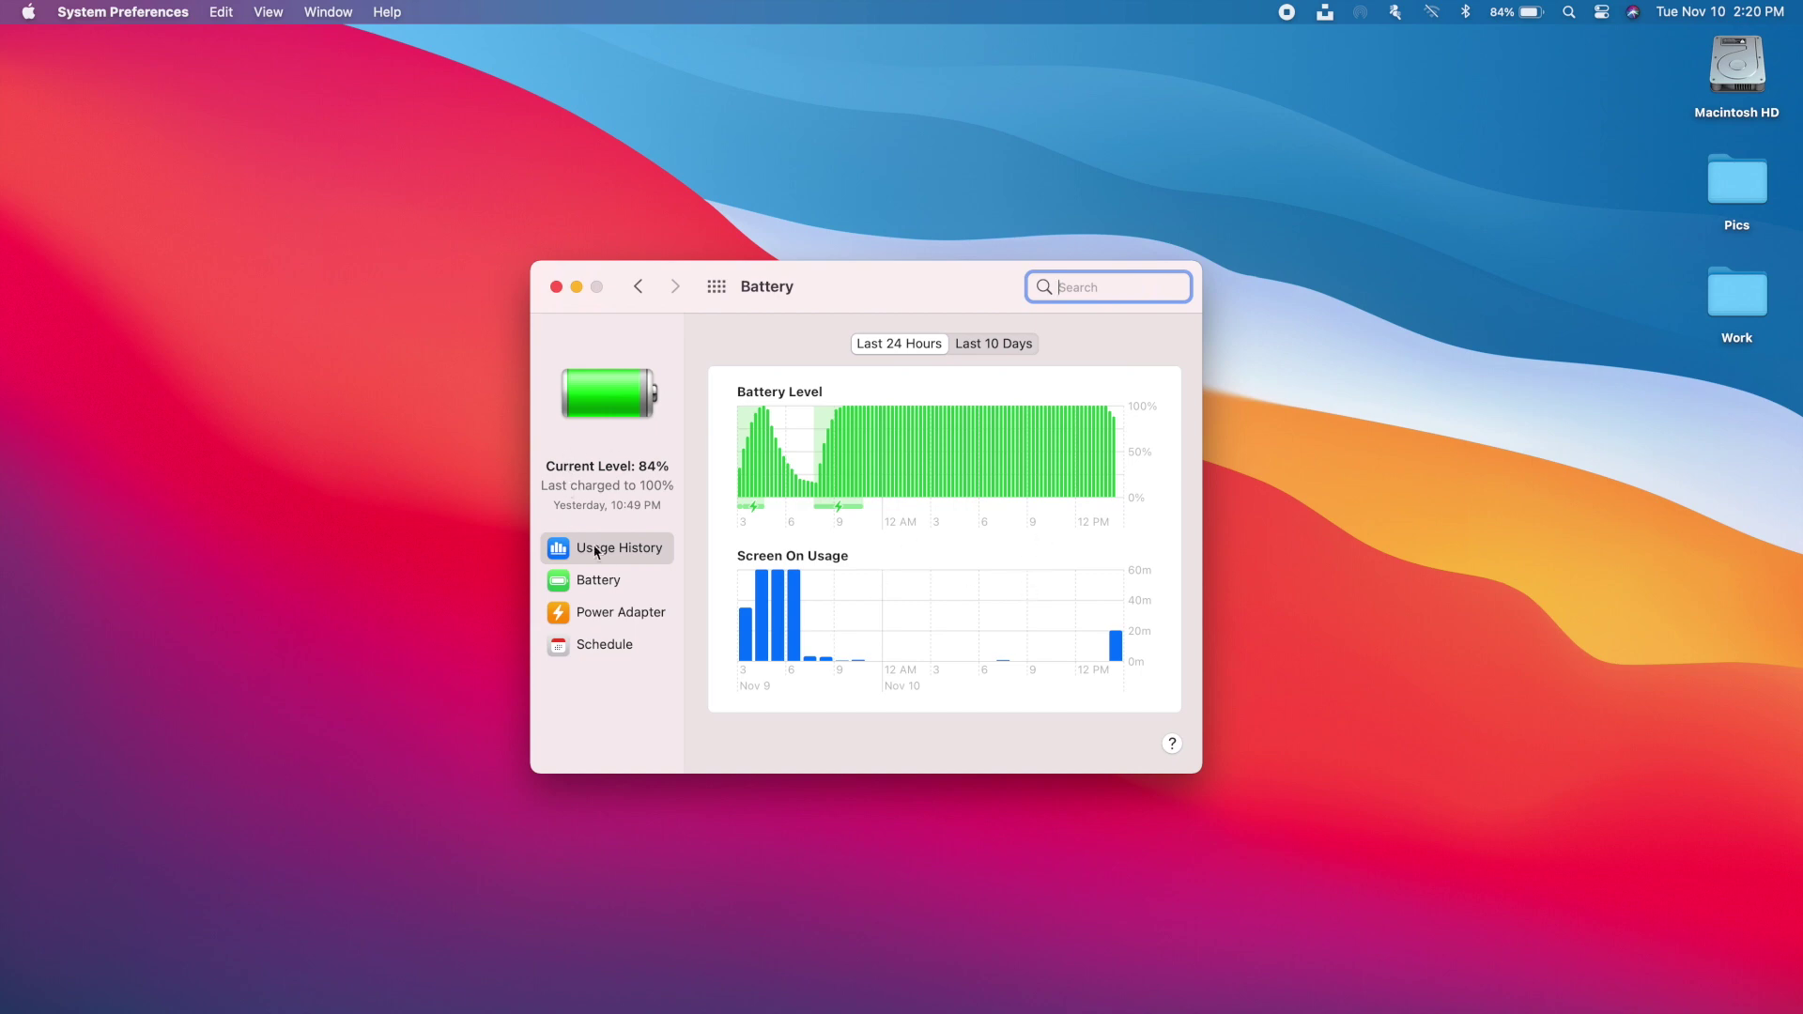
# Review the Battery settings, including the choices for turning off optimized battery charging and the Battery Health details.
pyautogui.click(607, 590)
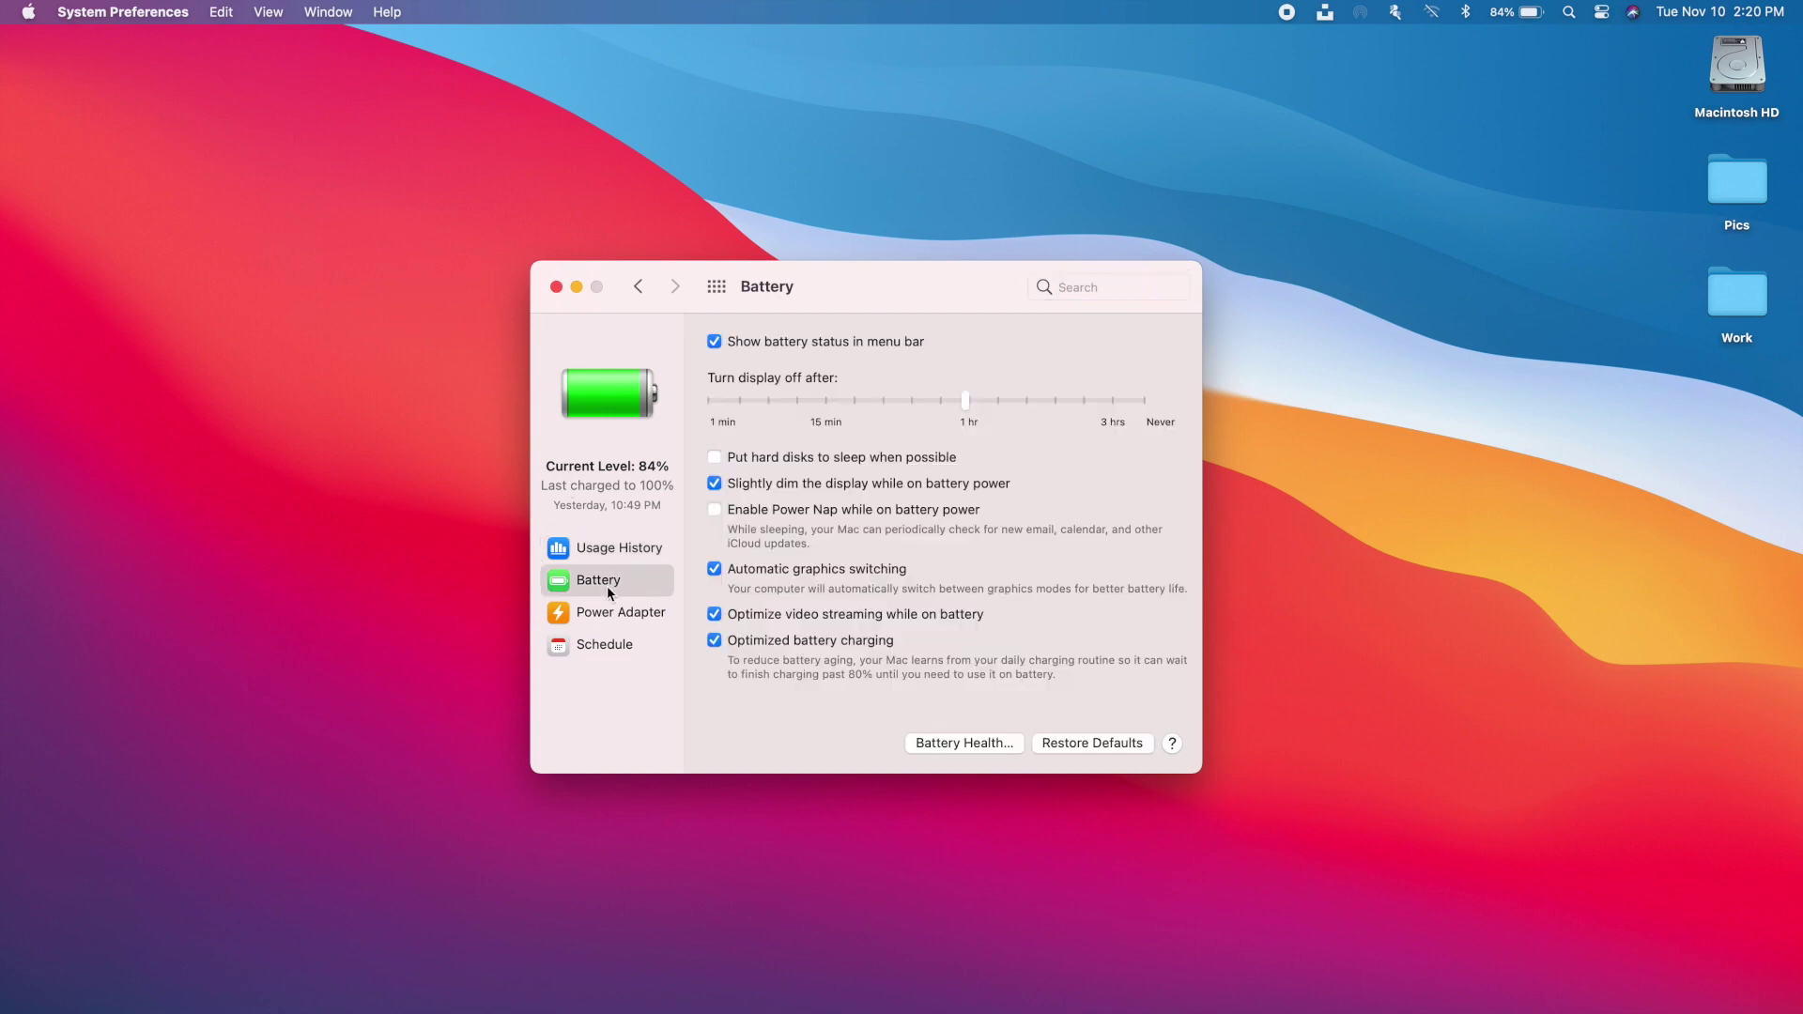
pyautogui.click(765, 640)
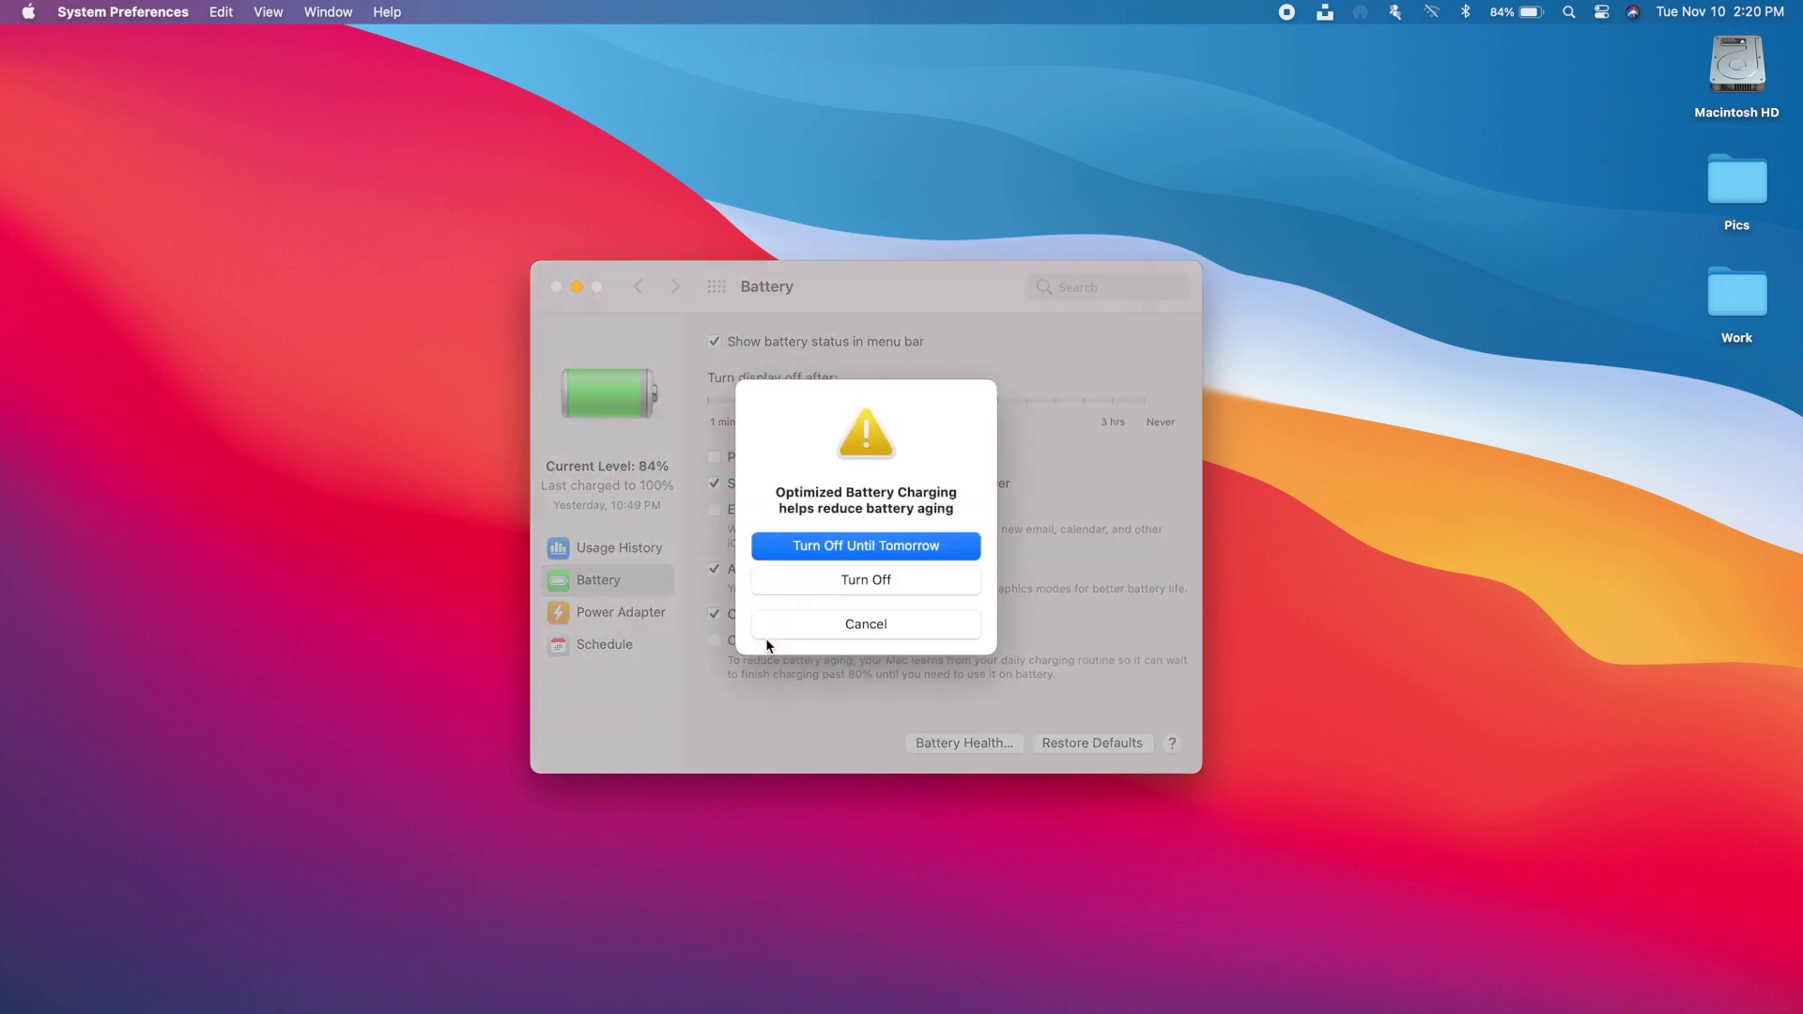
pyautogui.click(836, 626)
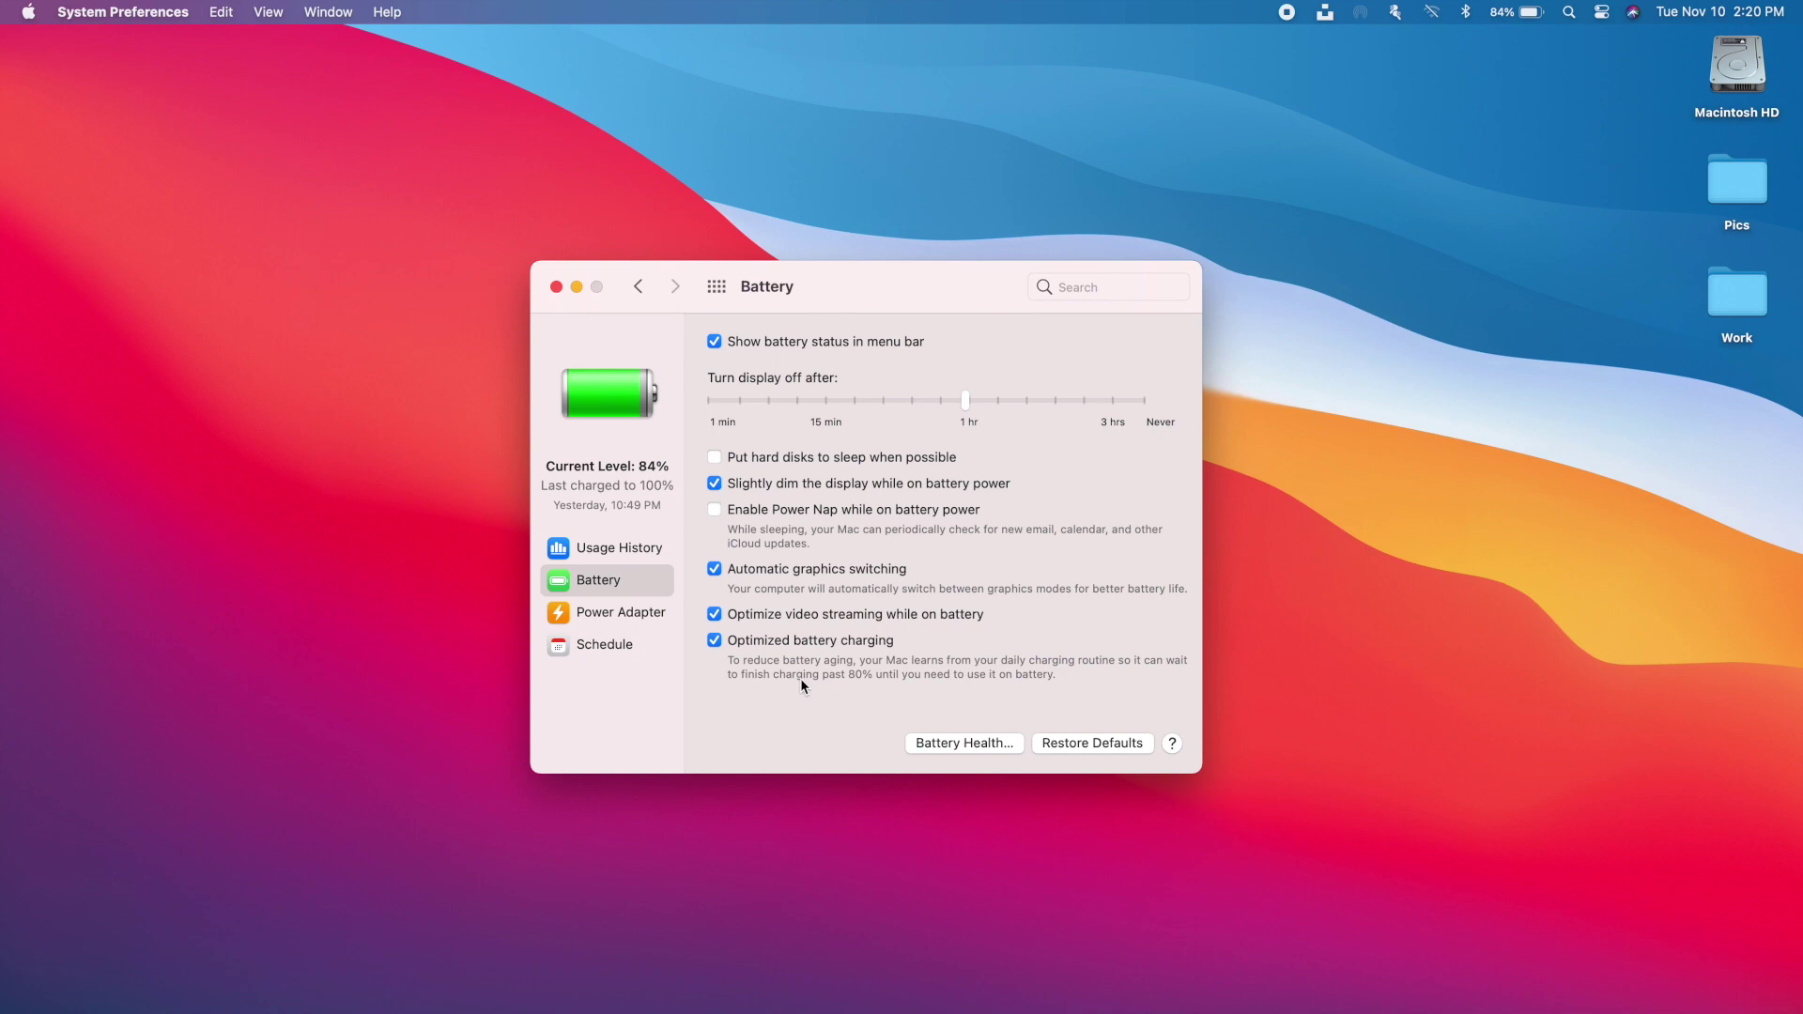
pyautogui.click(968, 744)
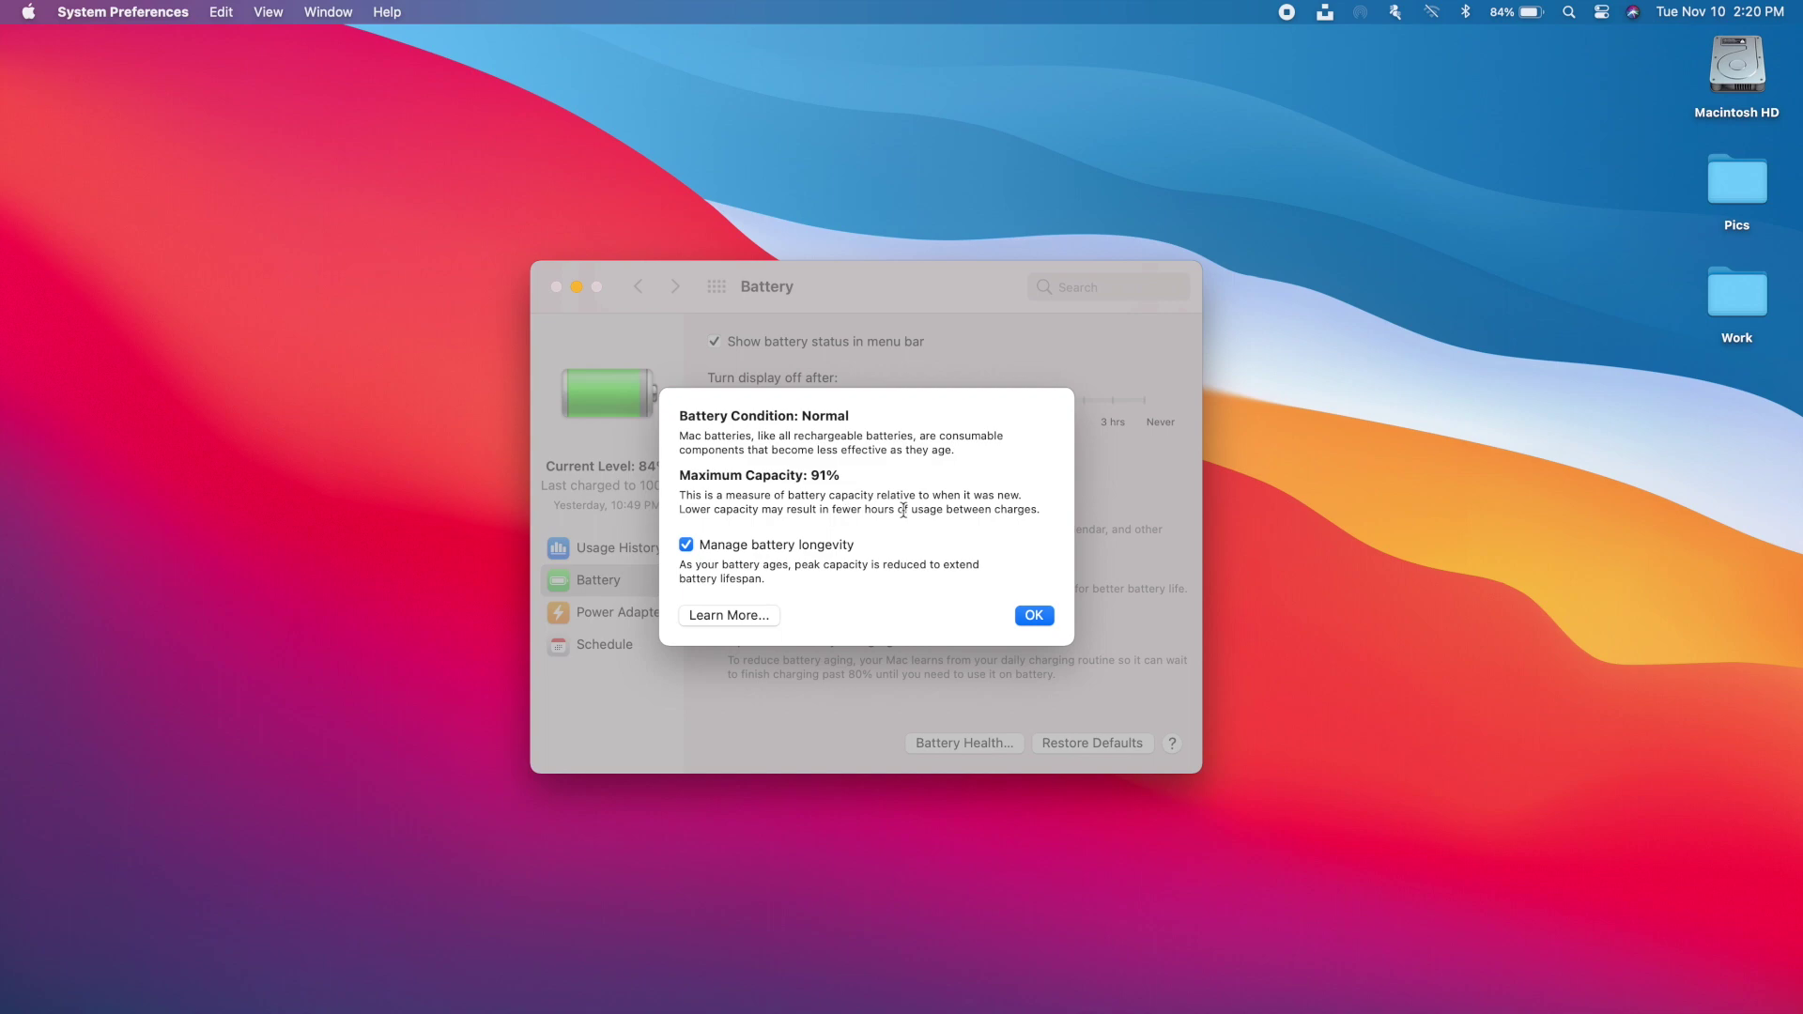
pyautogui.click(1036, 616)
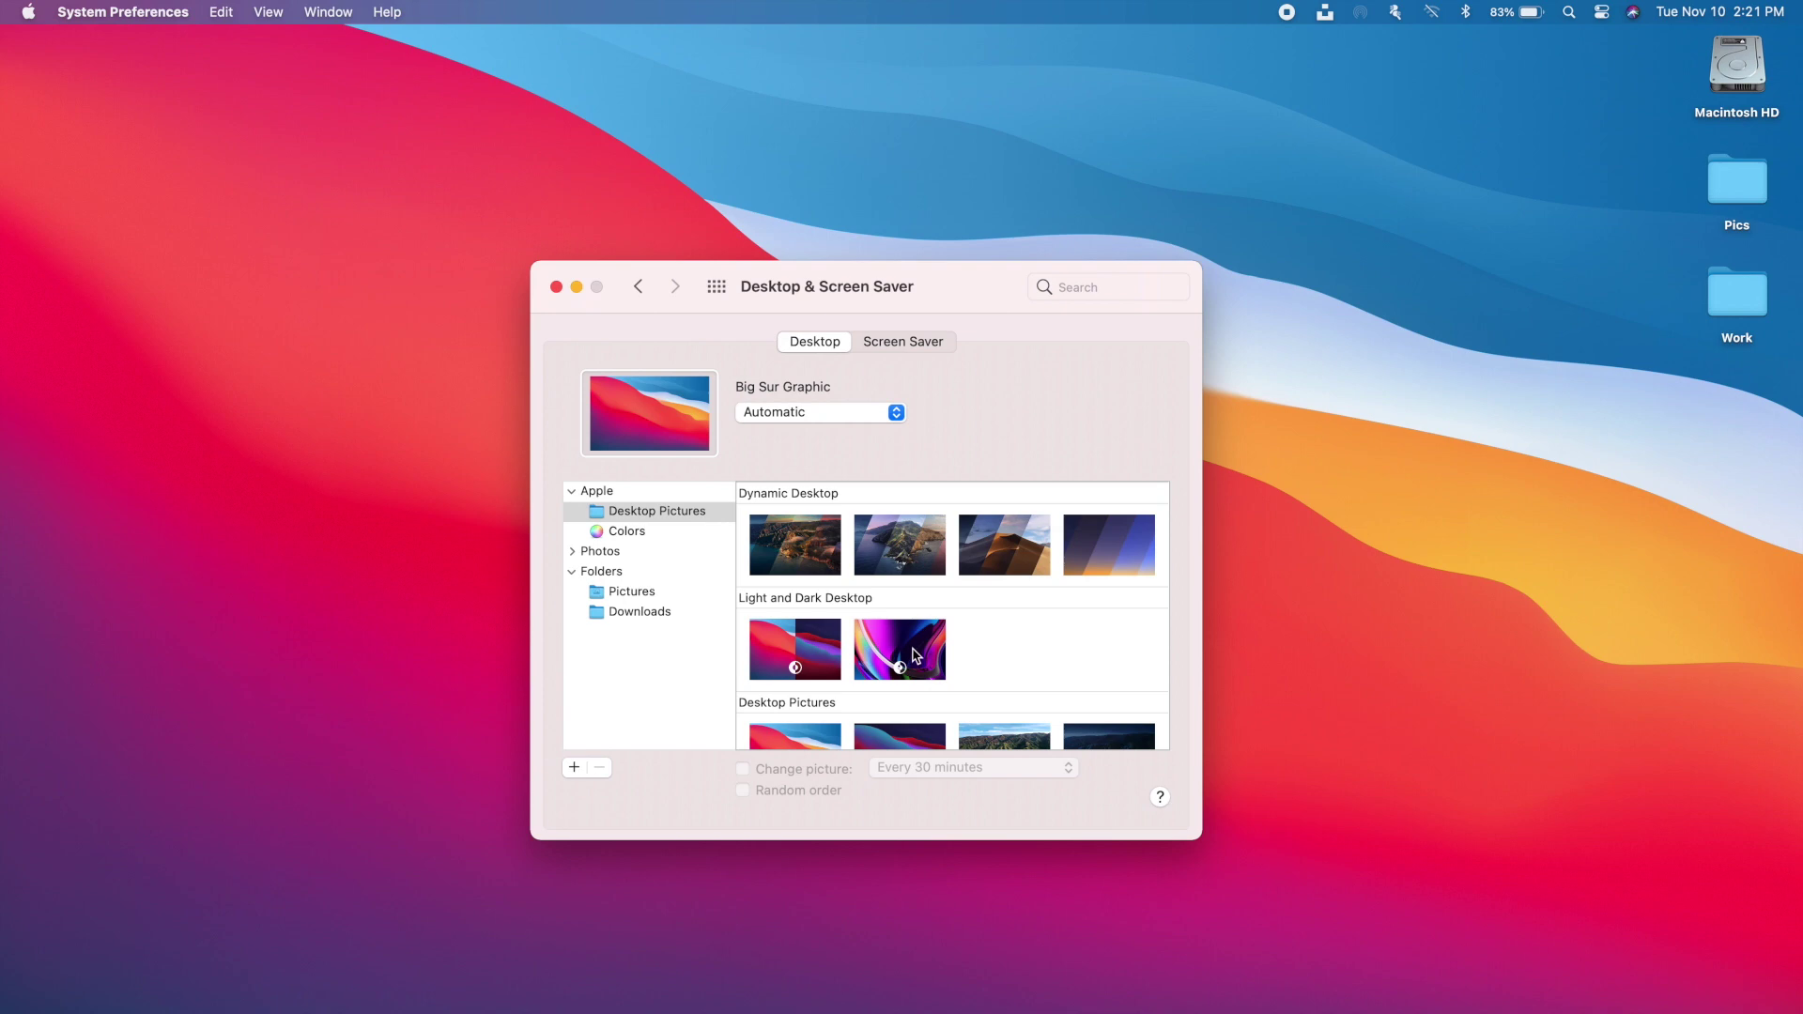
# Browse the available desktop pictures in the Desktop & Screen Saver preferences, including the Light and Dark Desktop group.
pyautogui.scroll(-2, 919, 648)
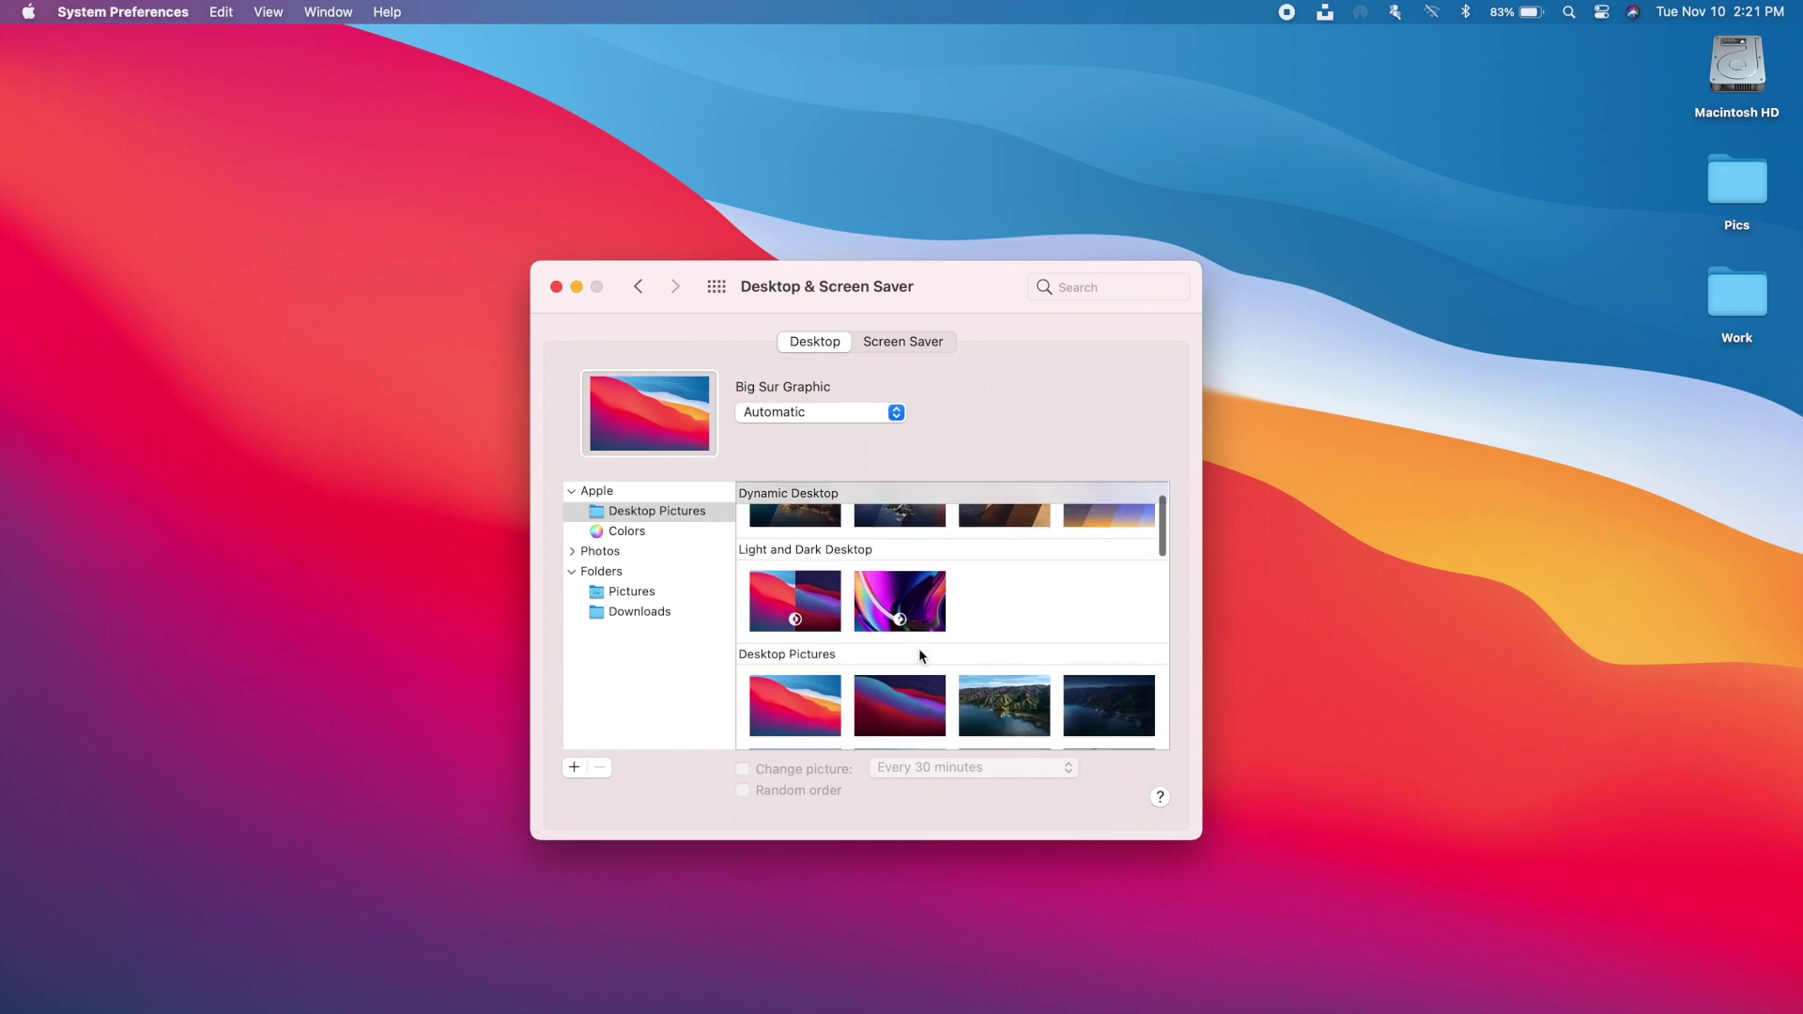
pyautogui.scroll(1, 919, 655)
pyautogui.scroll(1, 917, 654)
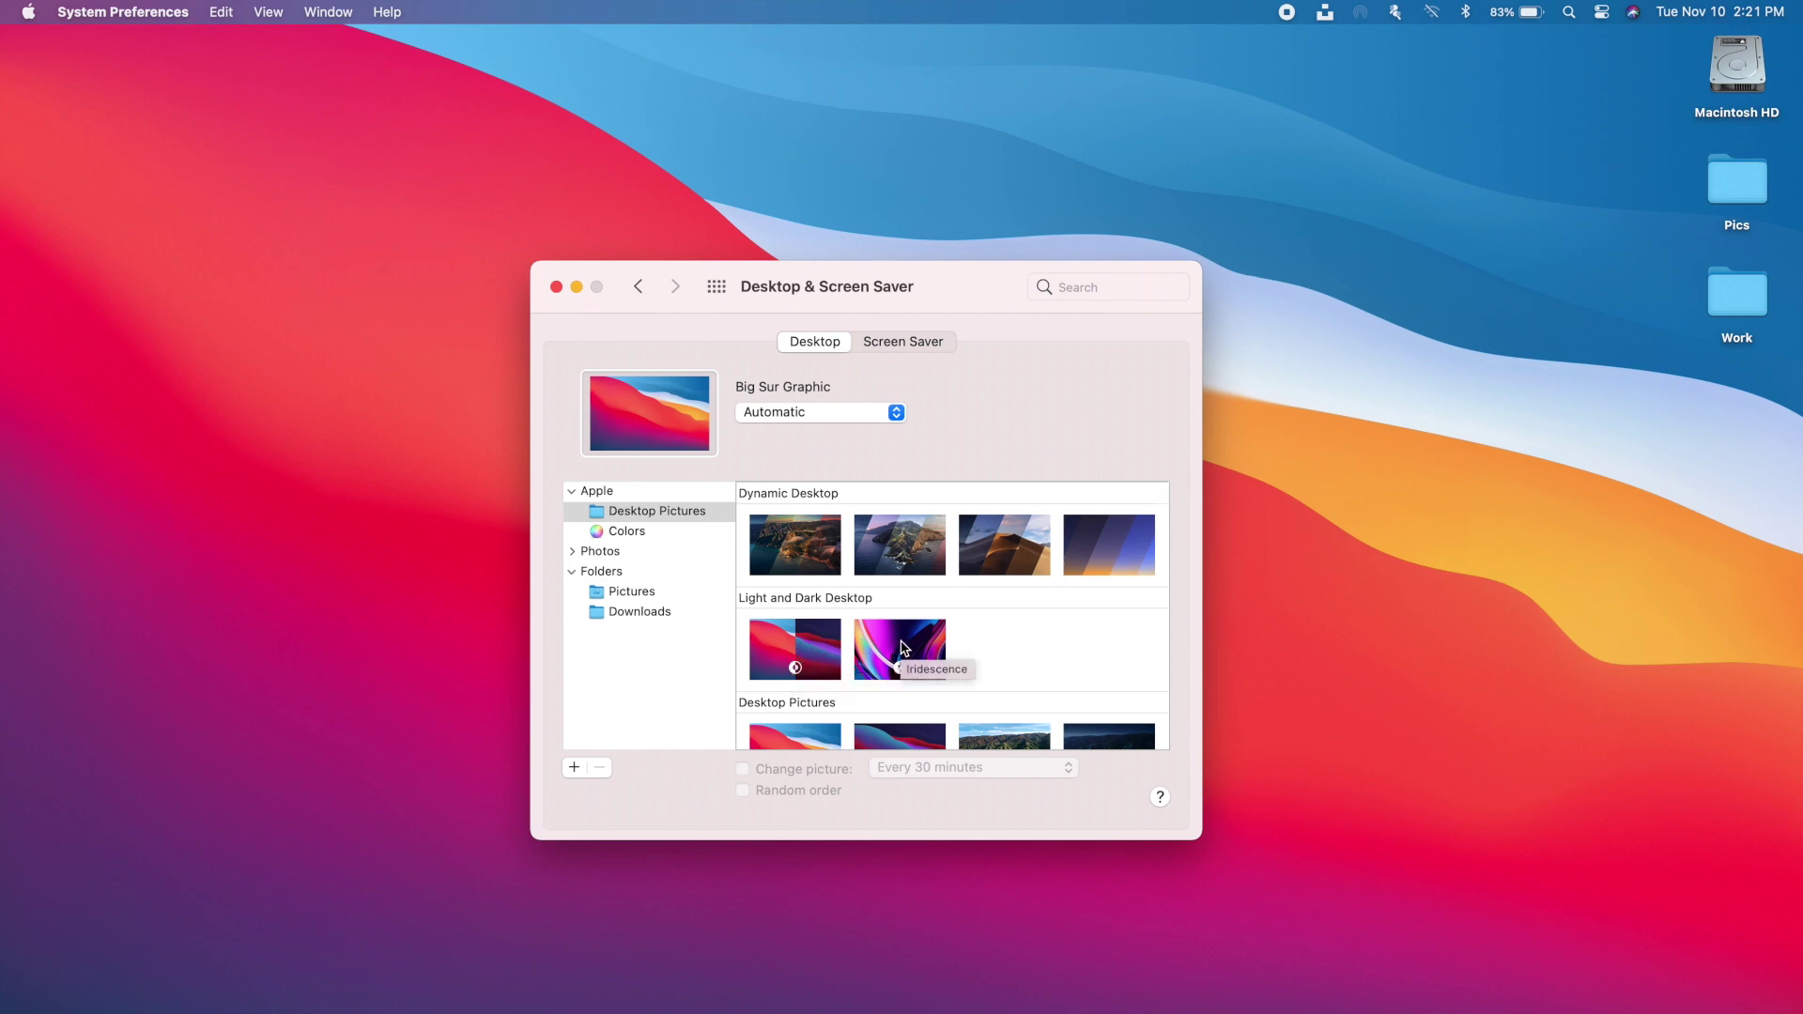
# Review the Automatic, Light (Still) and Dark (Still) choices for the Big Sur Graphic desktop picture.
pyautogui.scroll(2, 1051, 625)
pyautogui.click(838, 417)
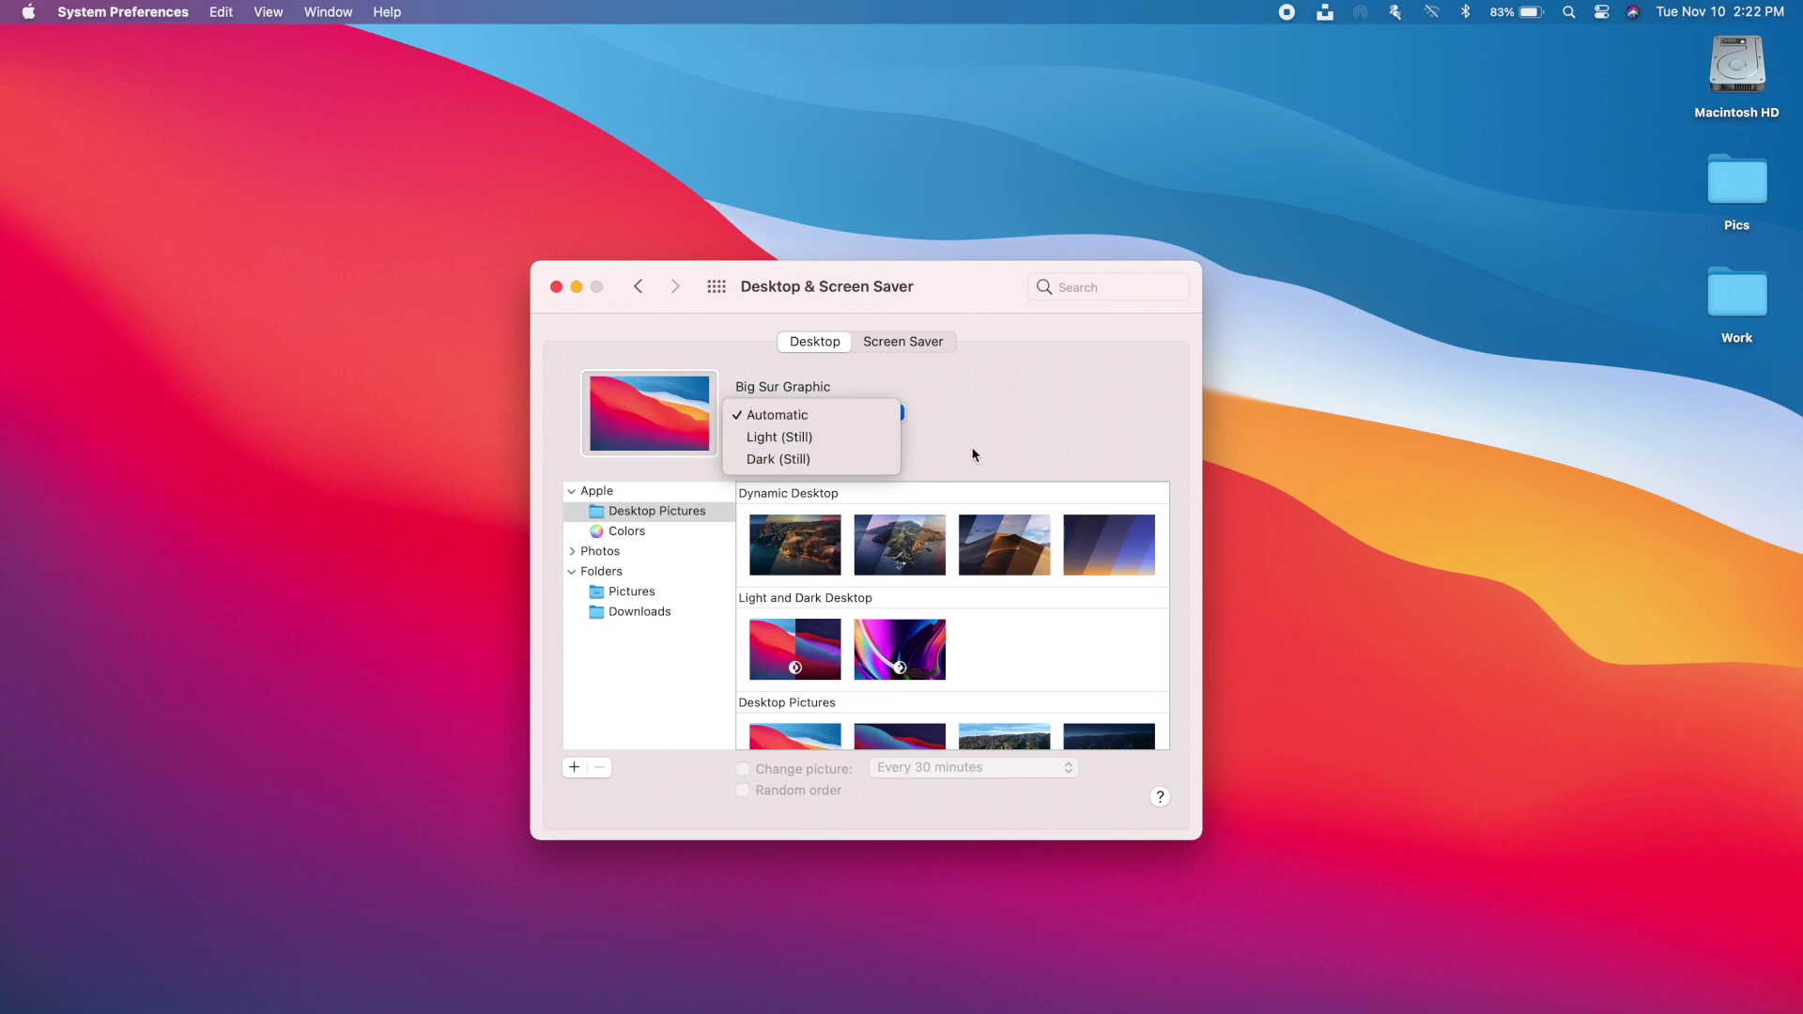
pyautogui.click(997, 454)
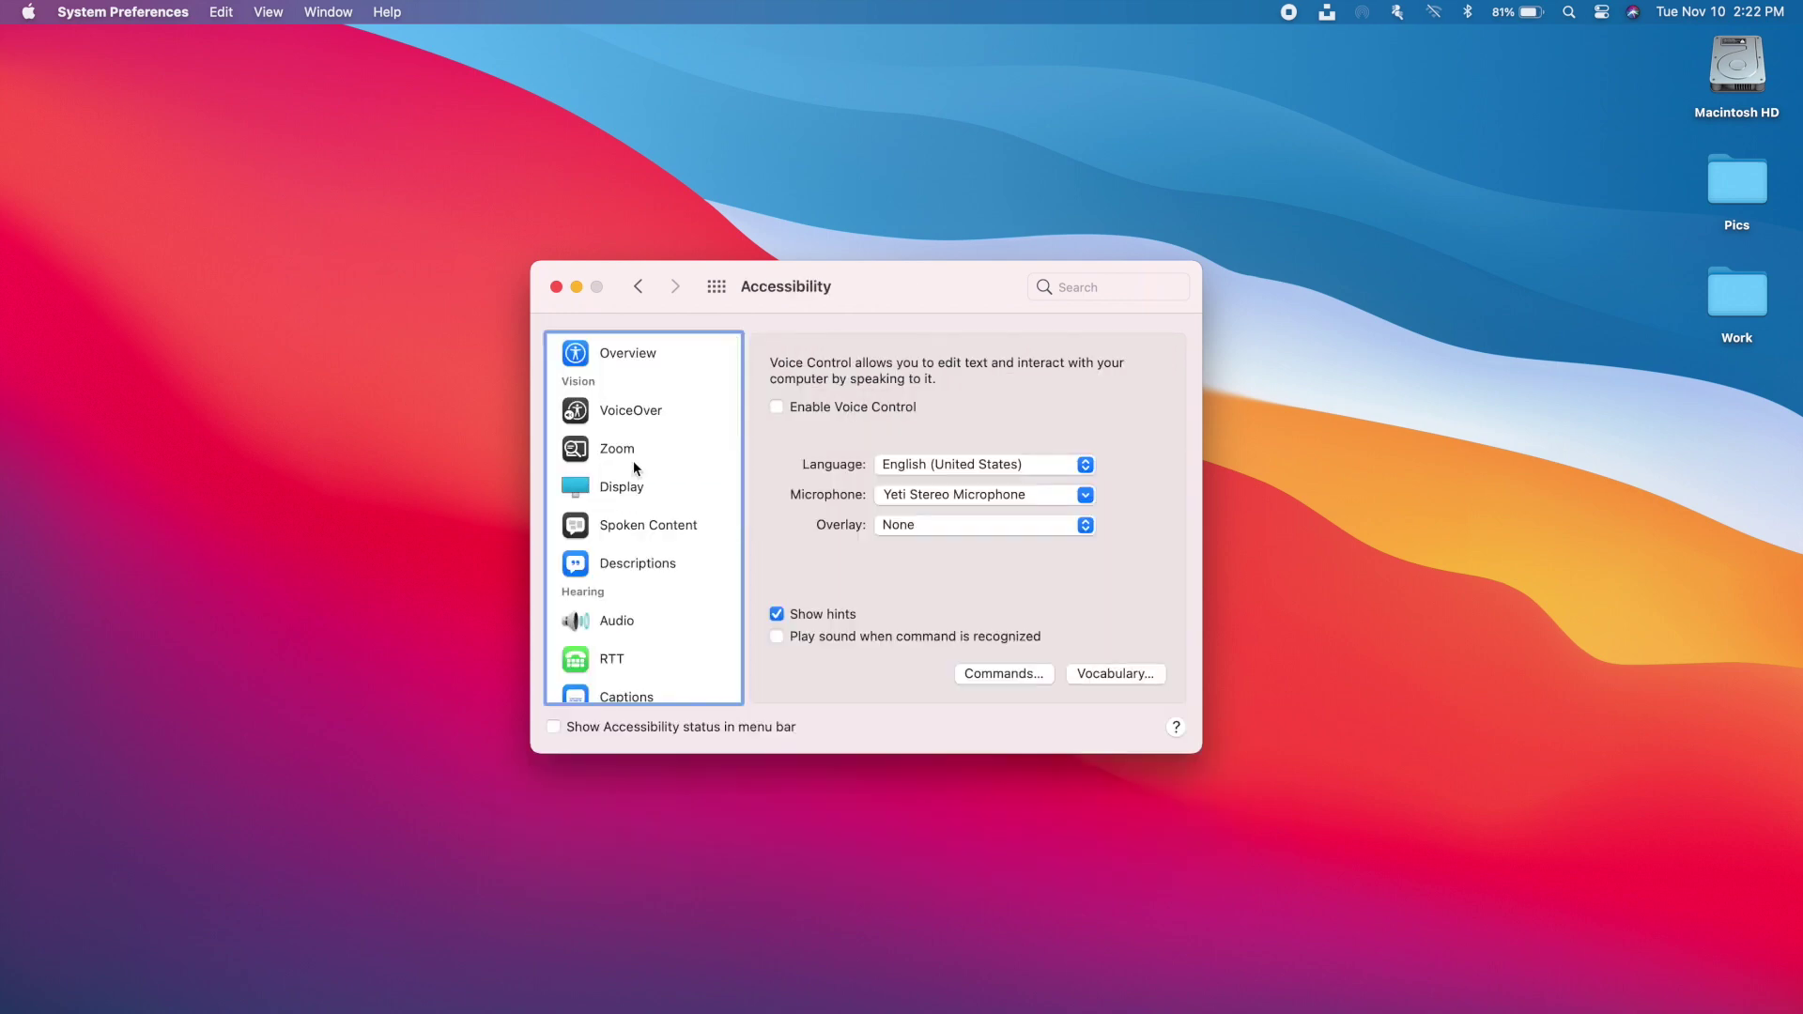
# Try the Numbered Grid overlay for Voice Control in the Accessibility settings, and choose a different overlay option.
pyautogui.scroll(-4, 633, 460)
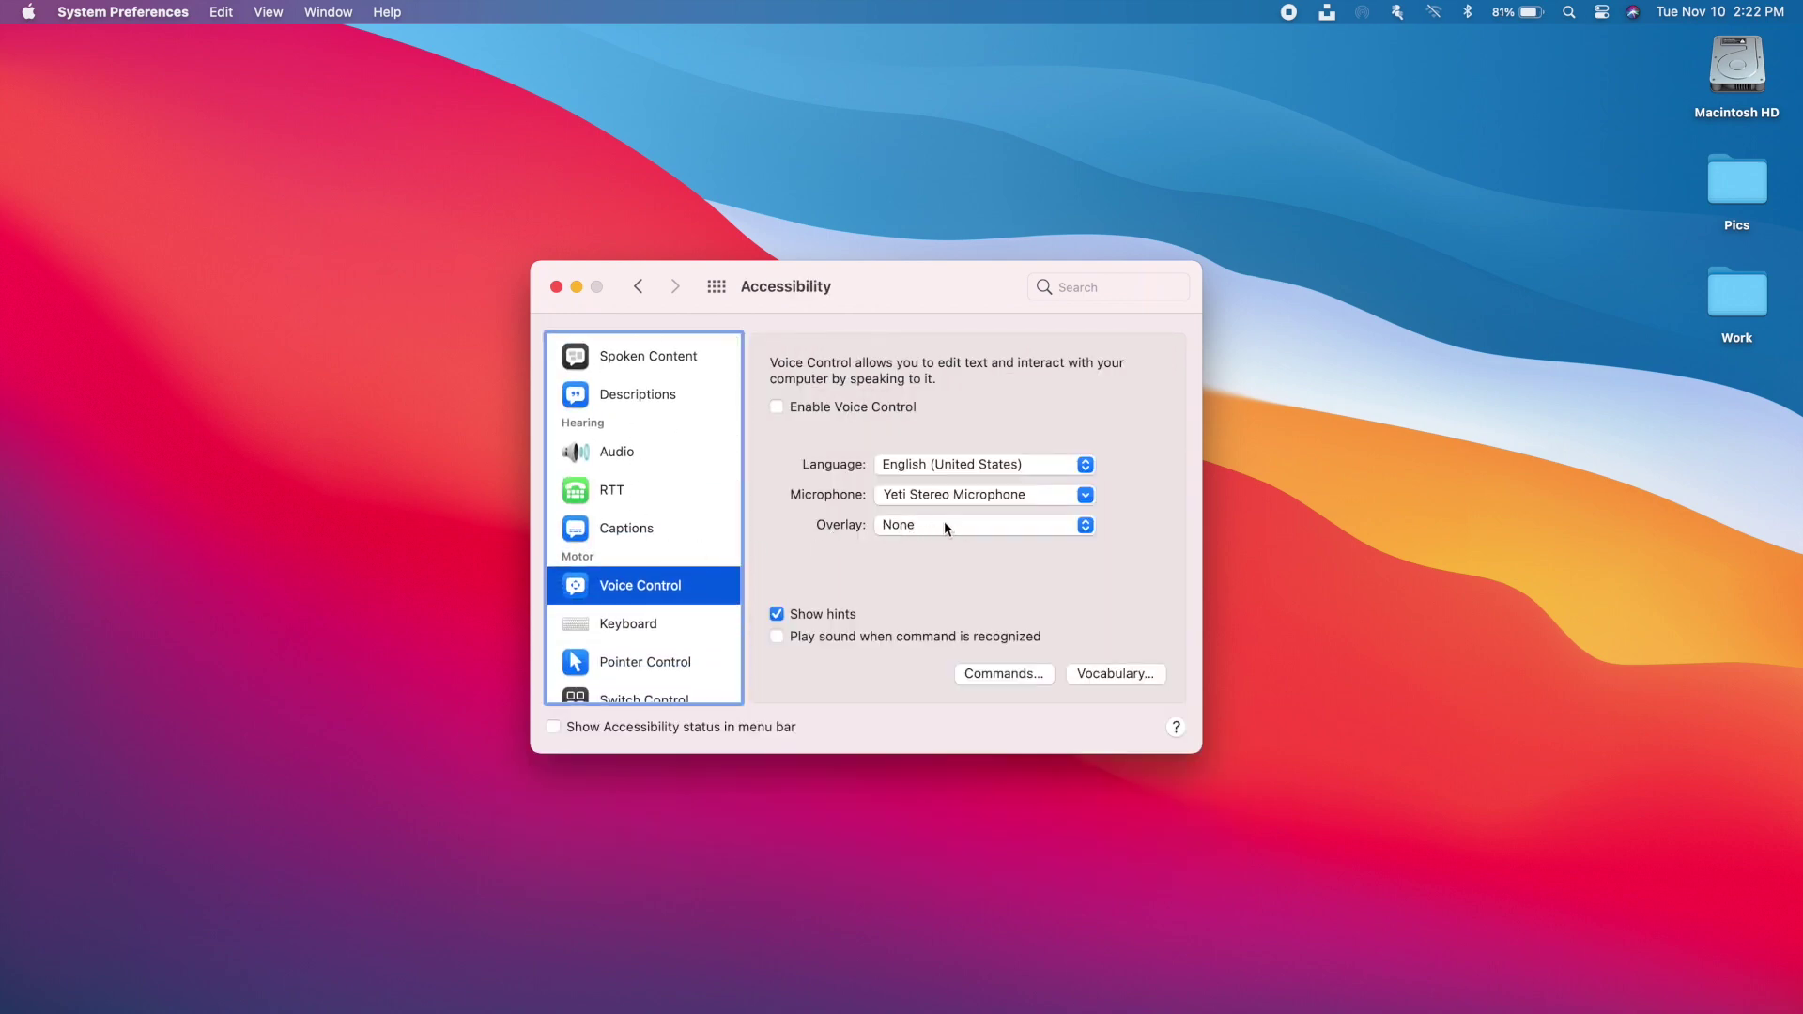
pyautogui.click(1084, 524)
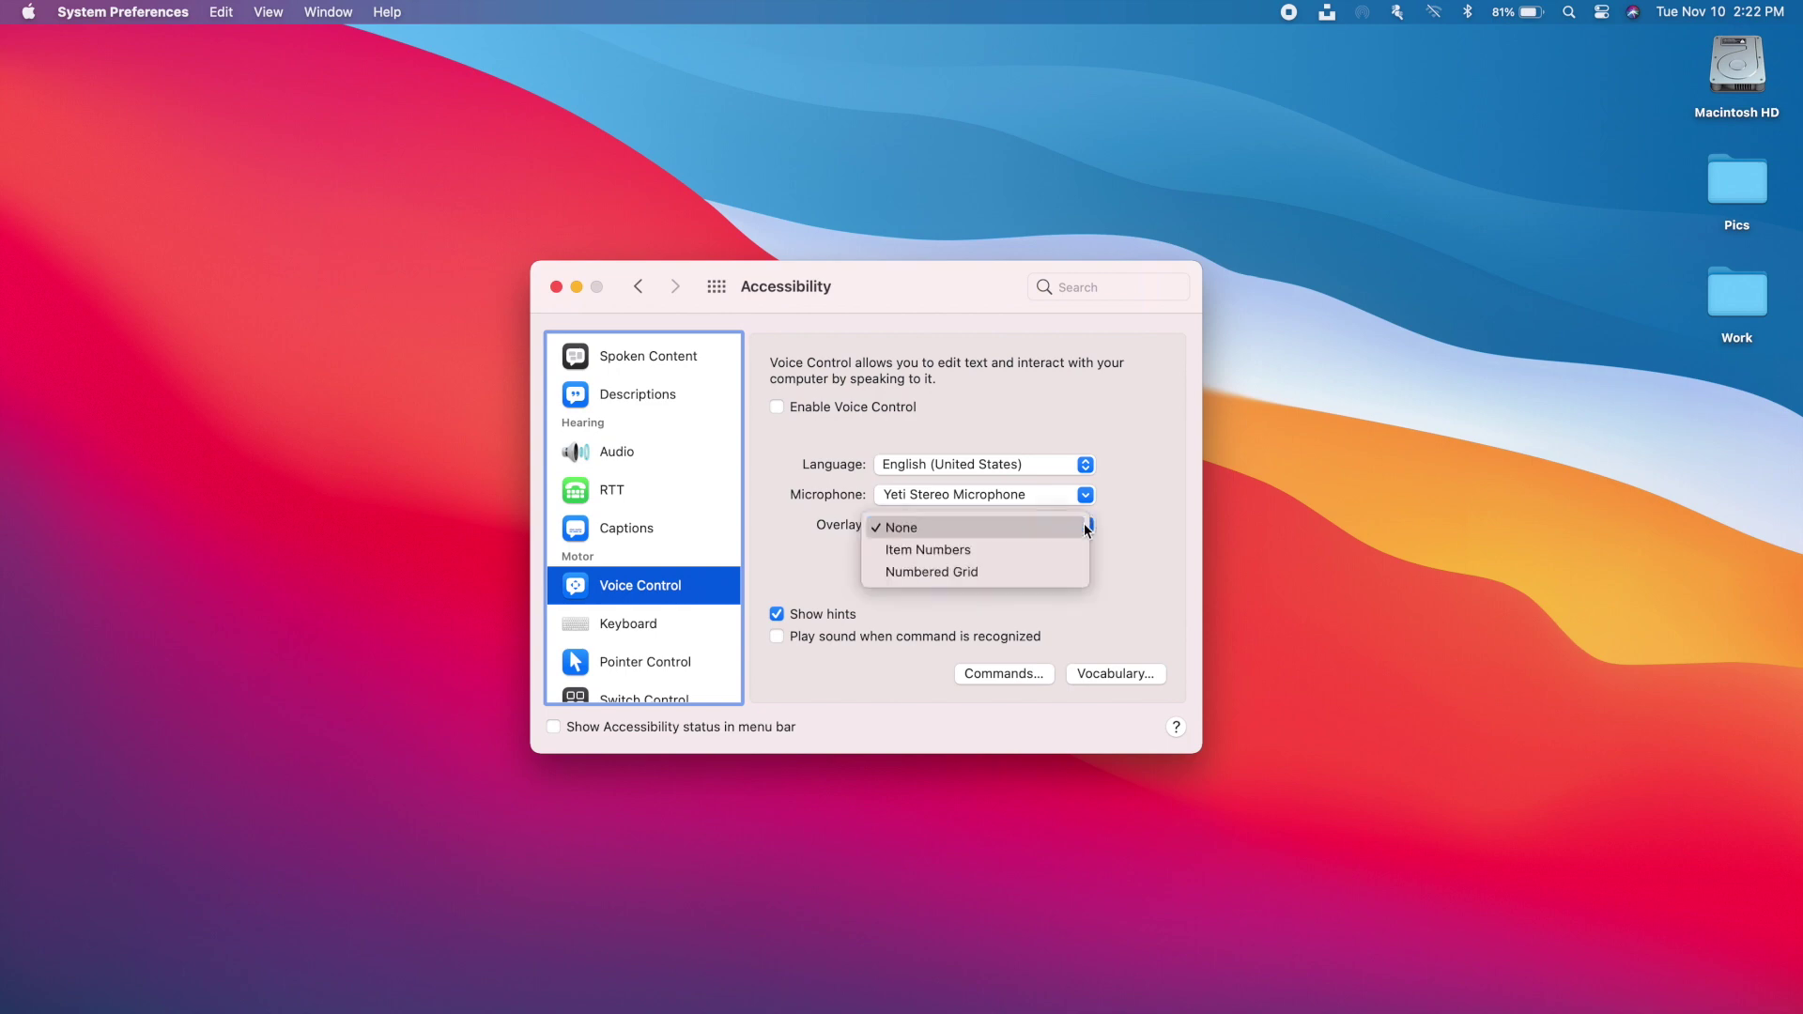
pyautogui.click(1054, 568)
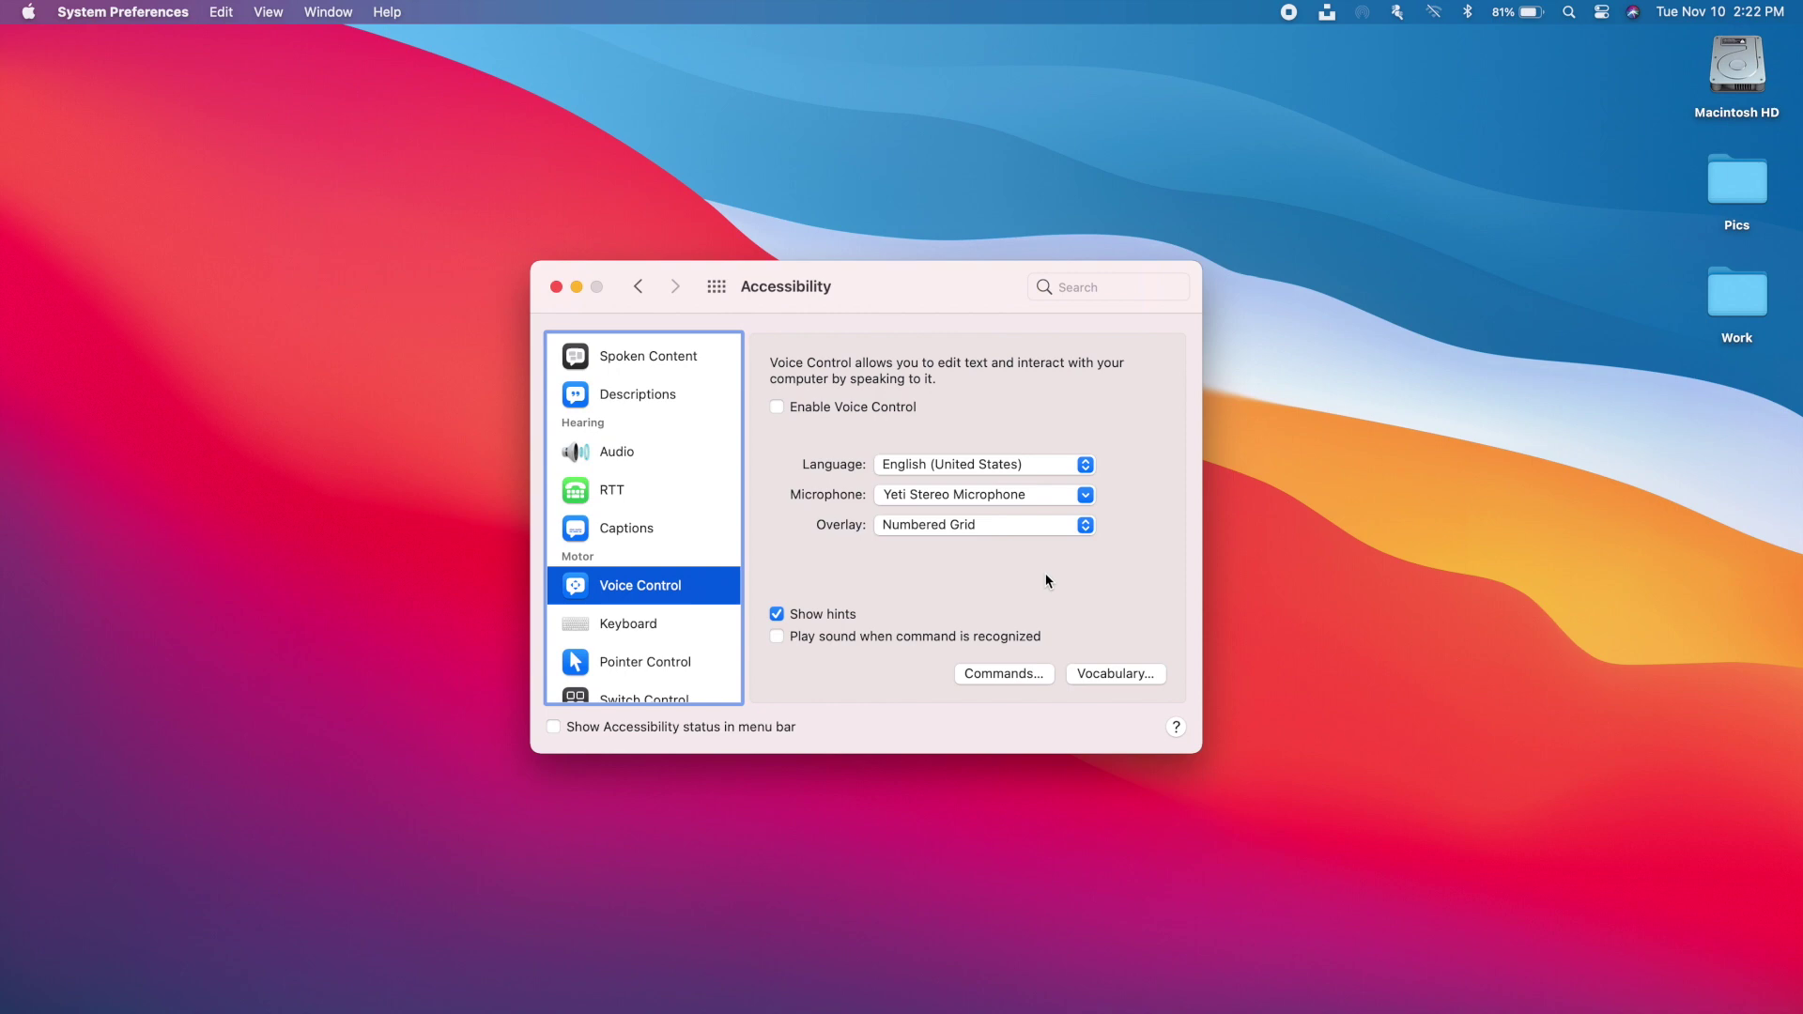
pyautogui.click(1063, 527)
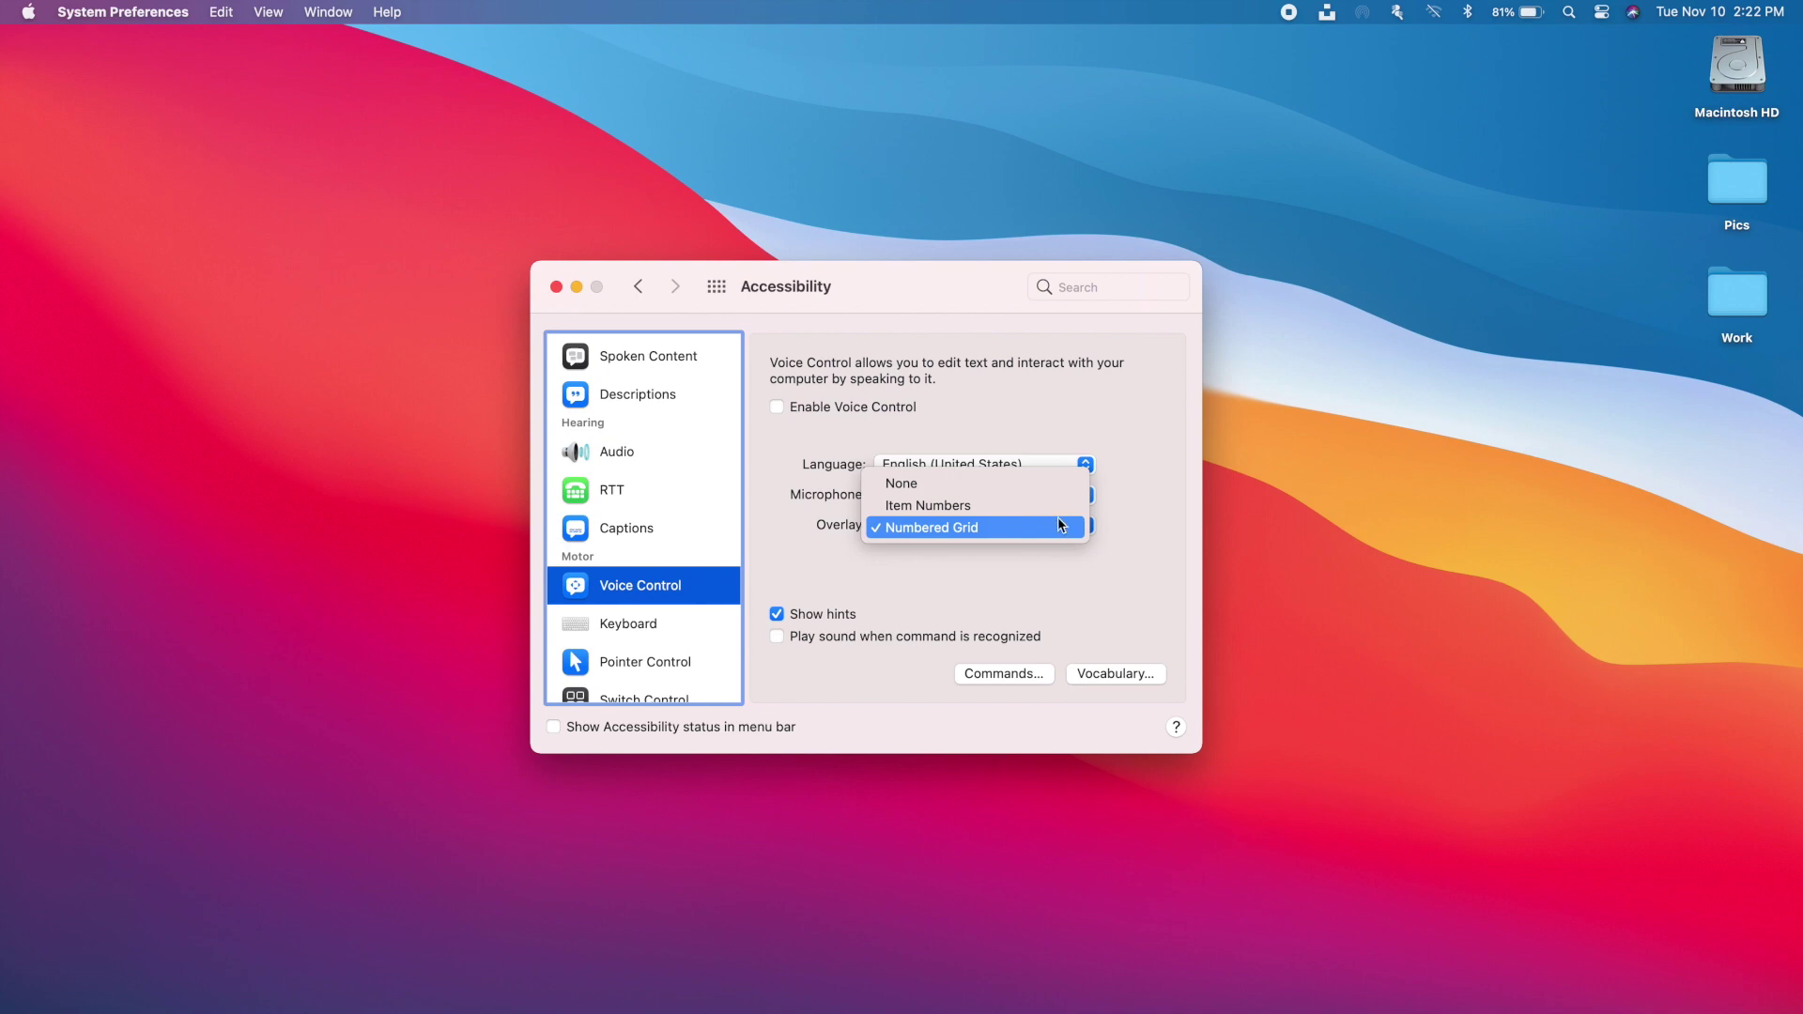
pyautogui.click(1041, 498)
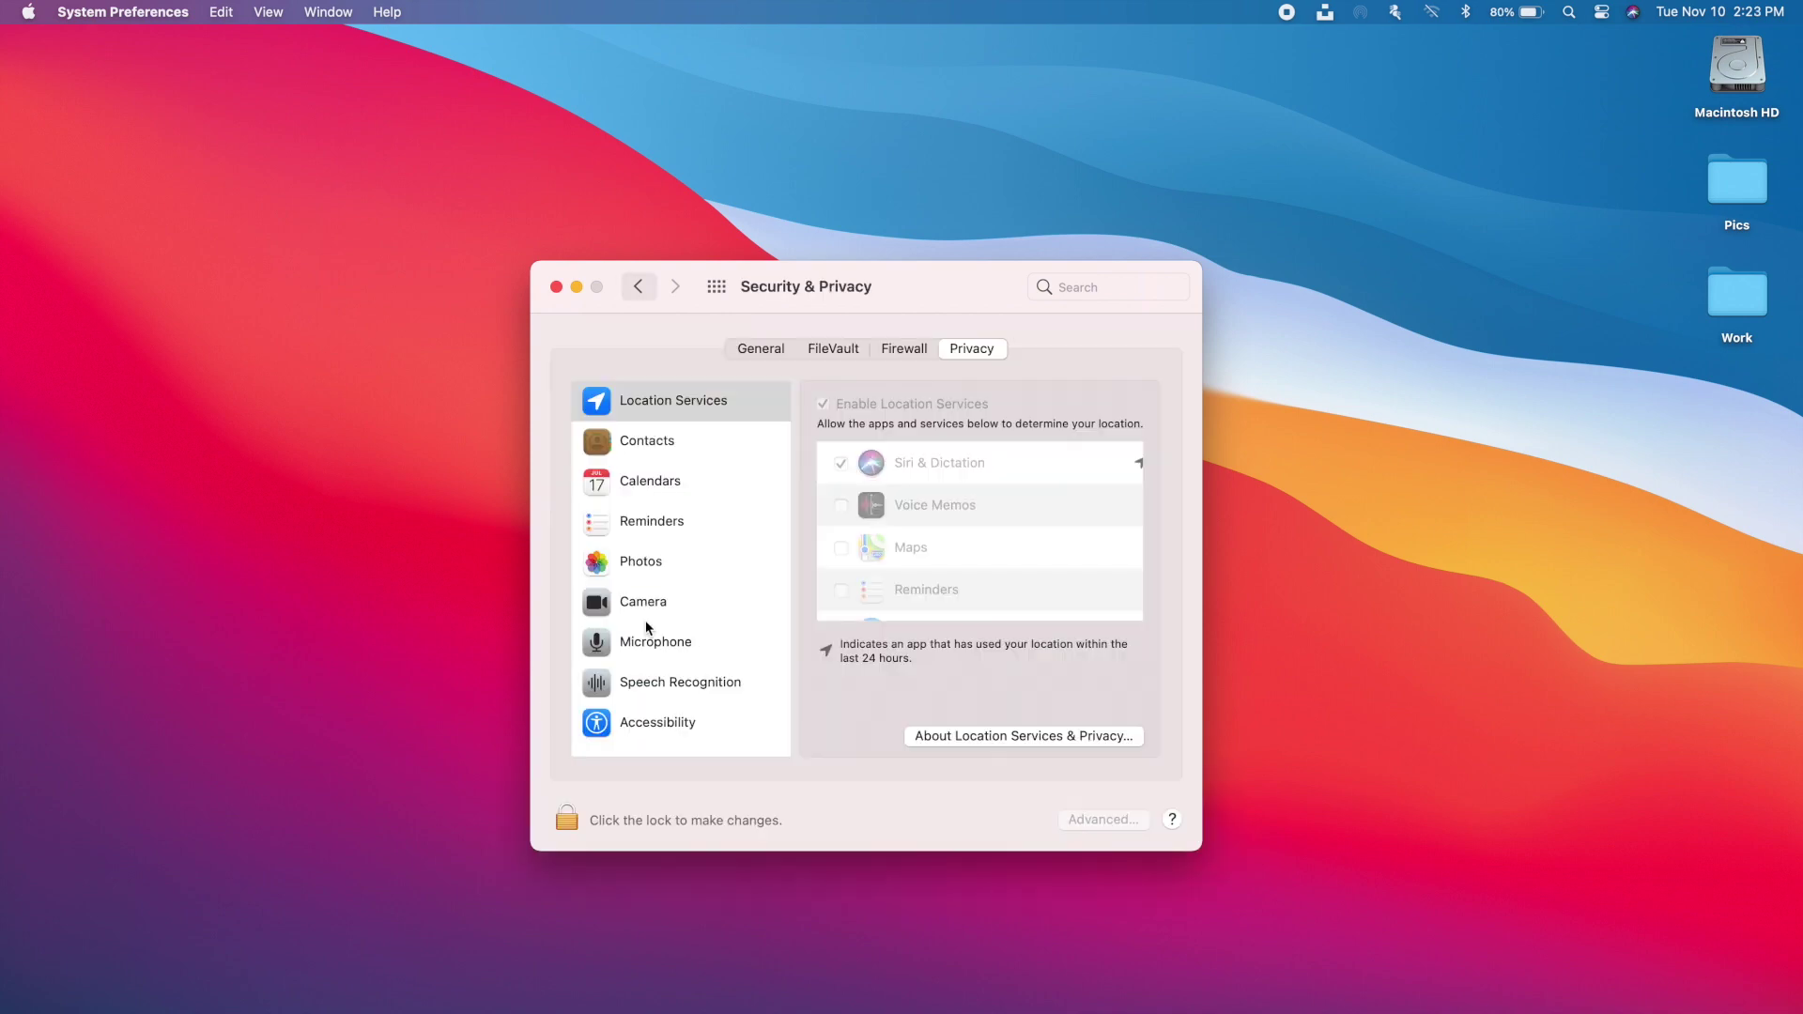
# Review the app access settings for Bluetooth, HomeKit and Media & Apple Music in the Security & Privacy preferences.
pyautogui.scroll(-1, 647, 628)
pyautogui.scroll(-10, 647, 629)
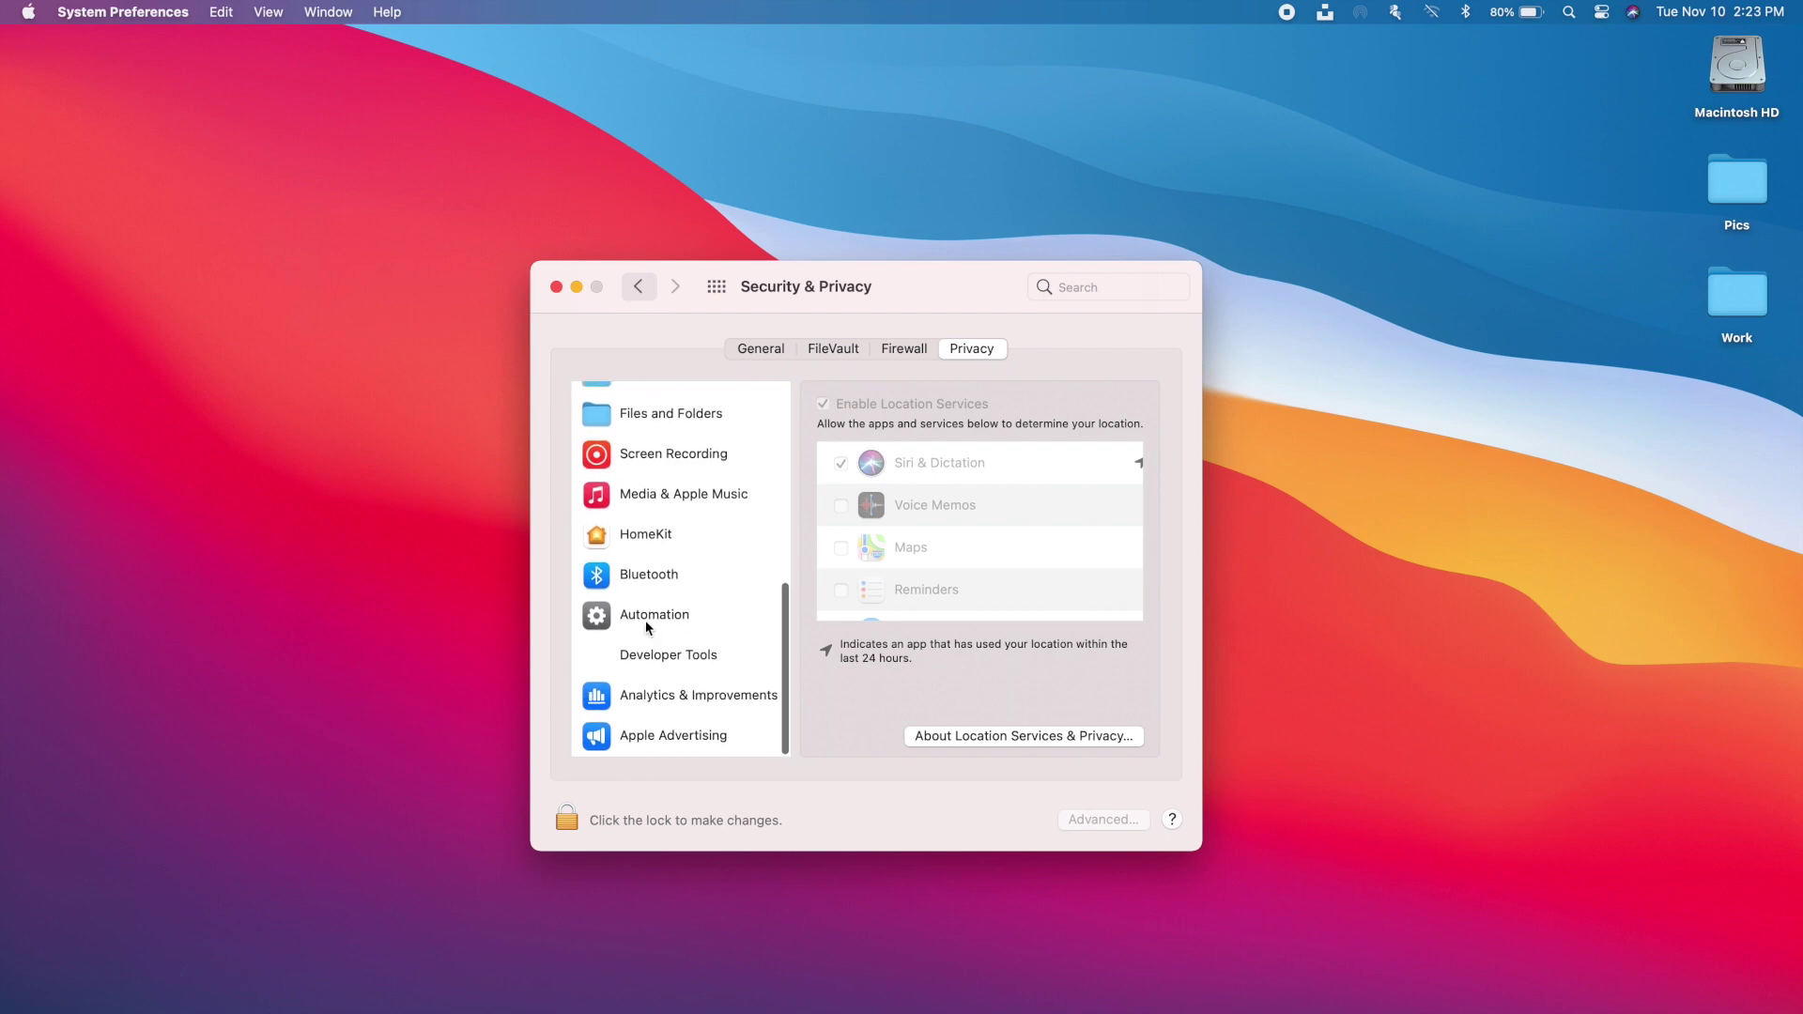
pyautogui.click(671, 587)
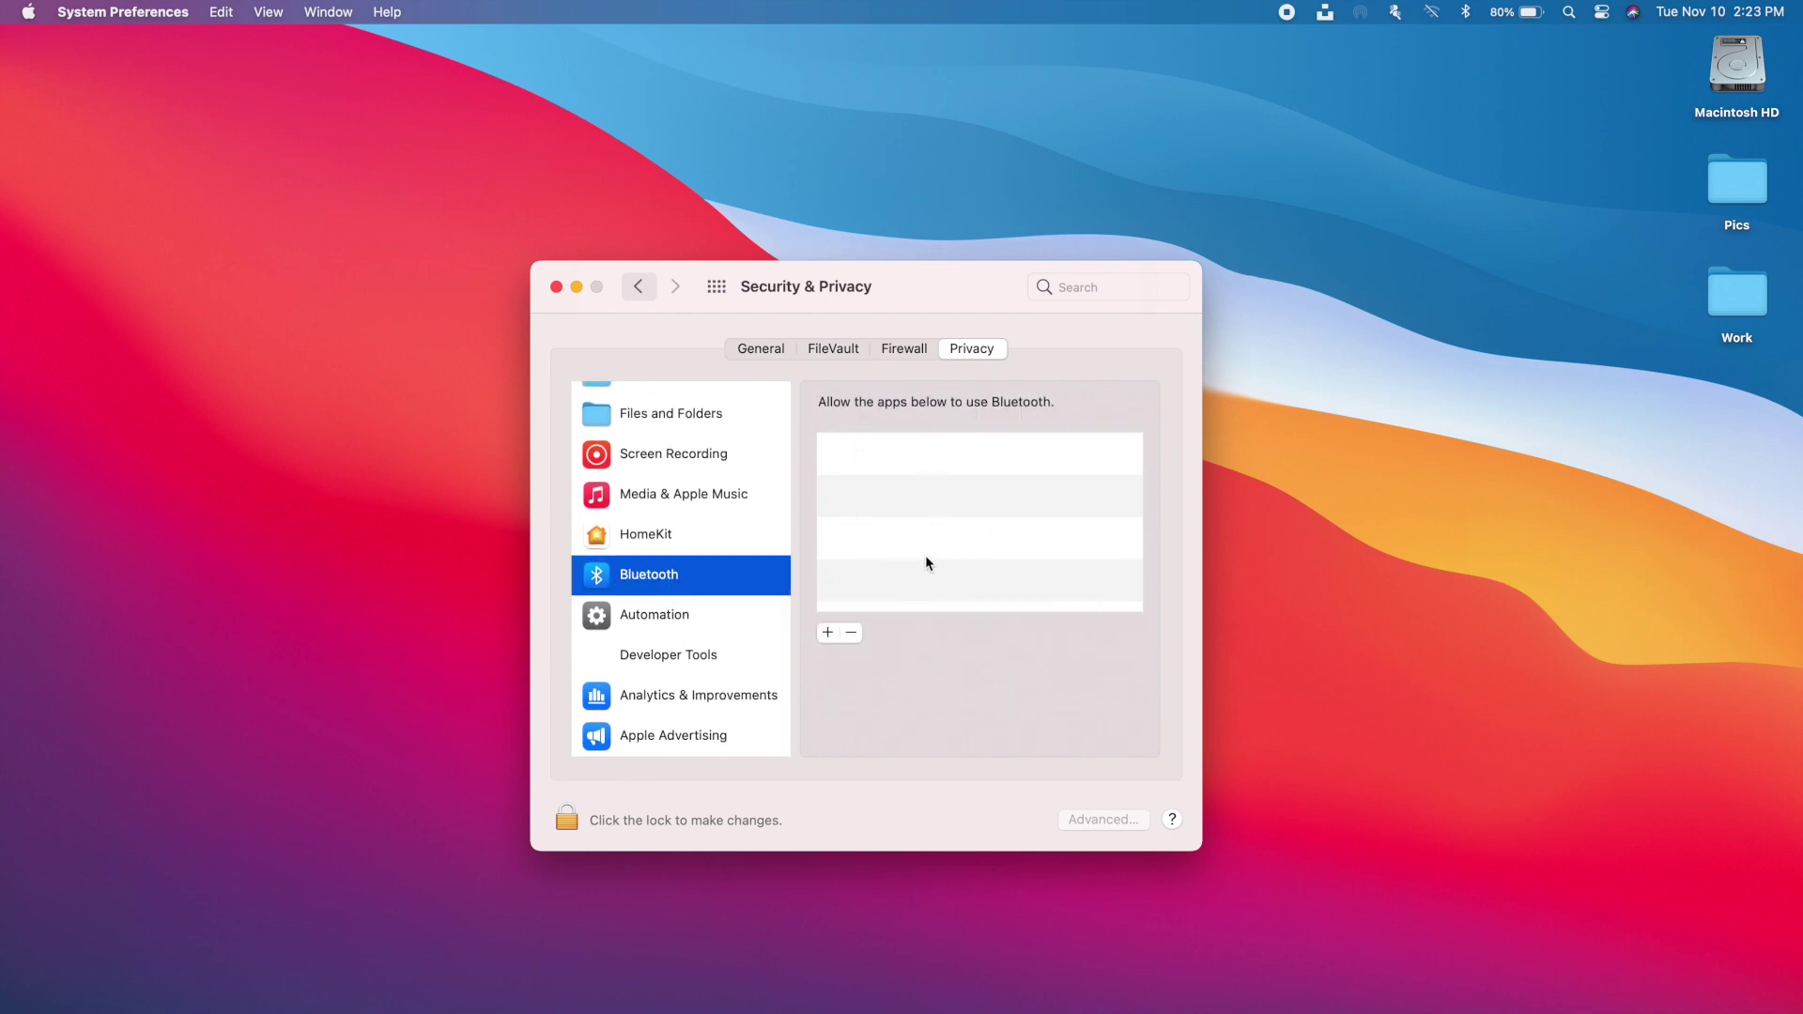
pyautogui.click(720, 541)
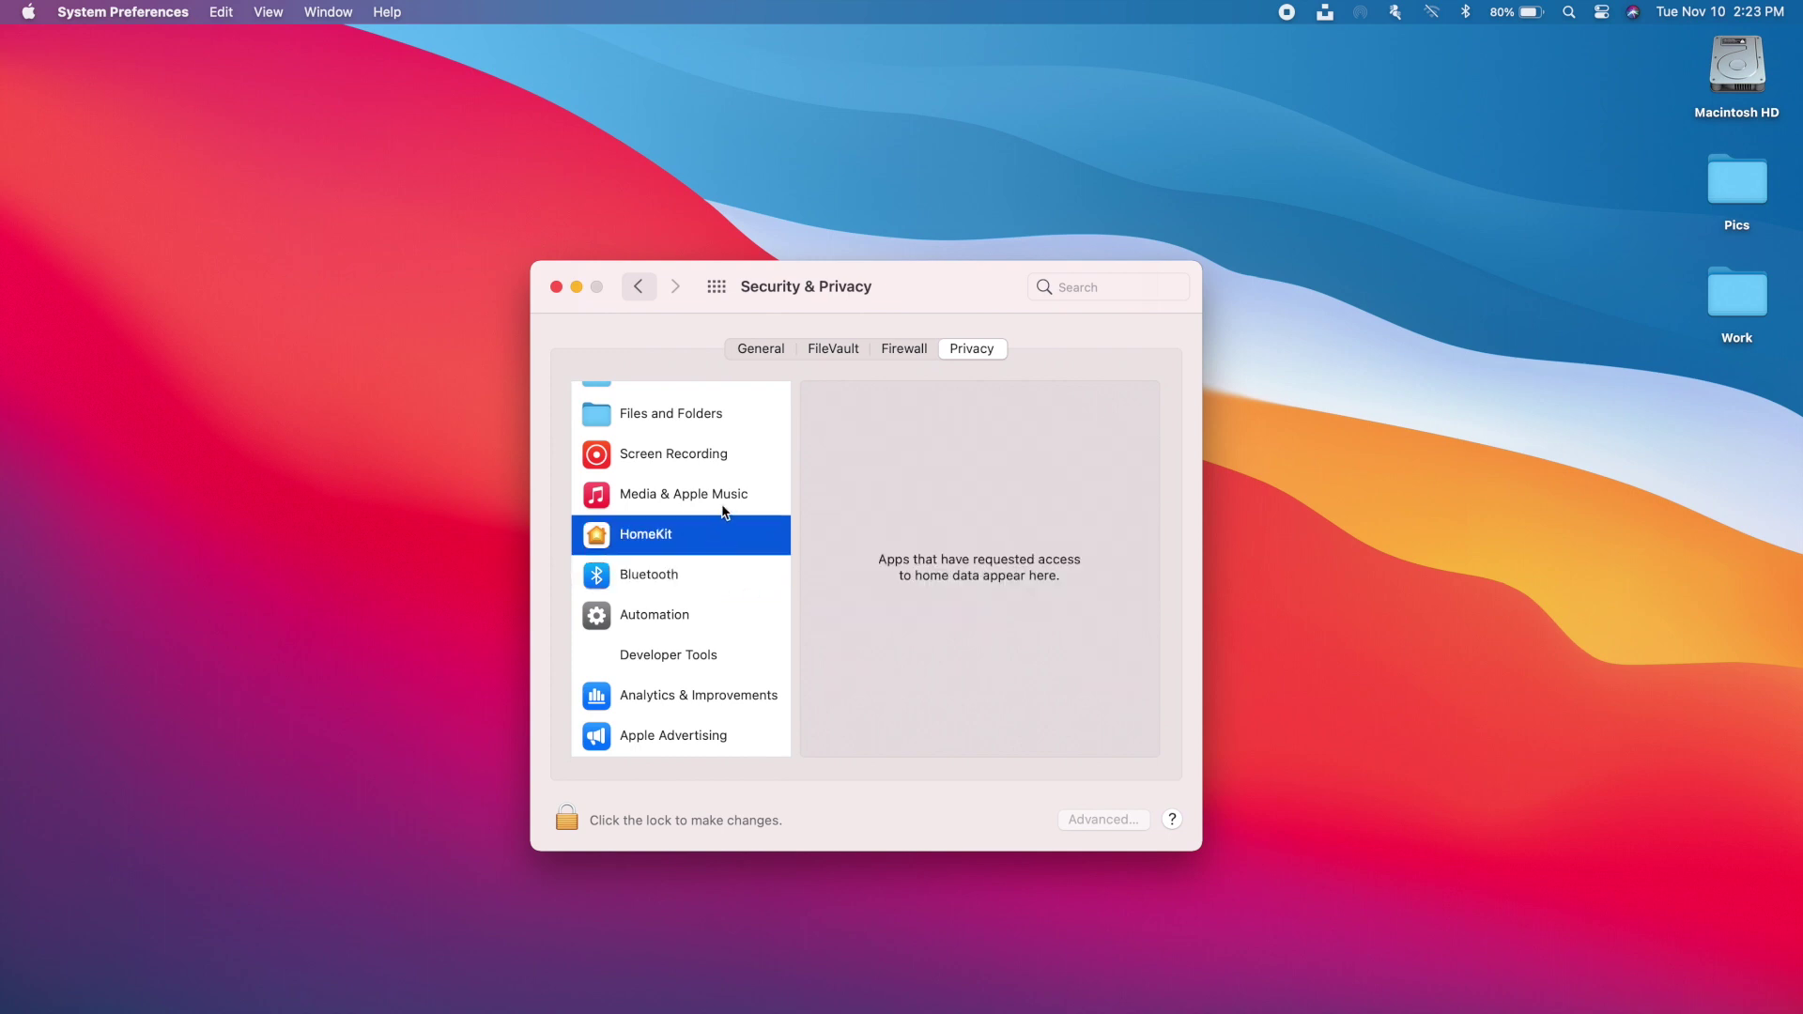
pyautogui.click(730, 494)
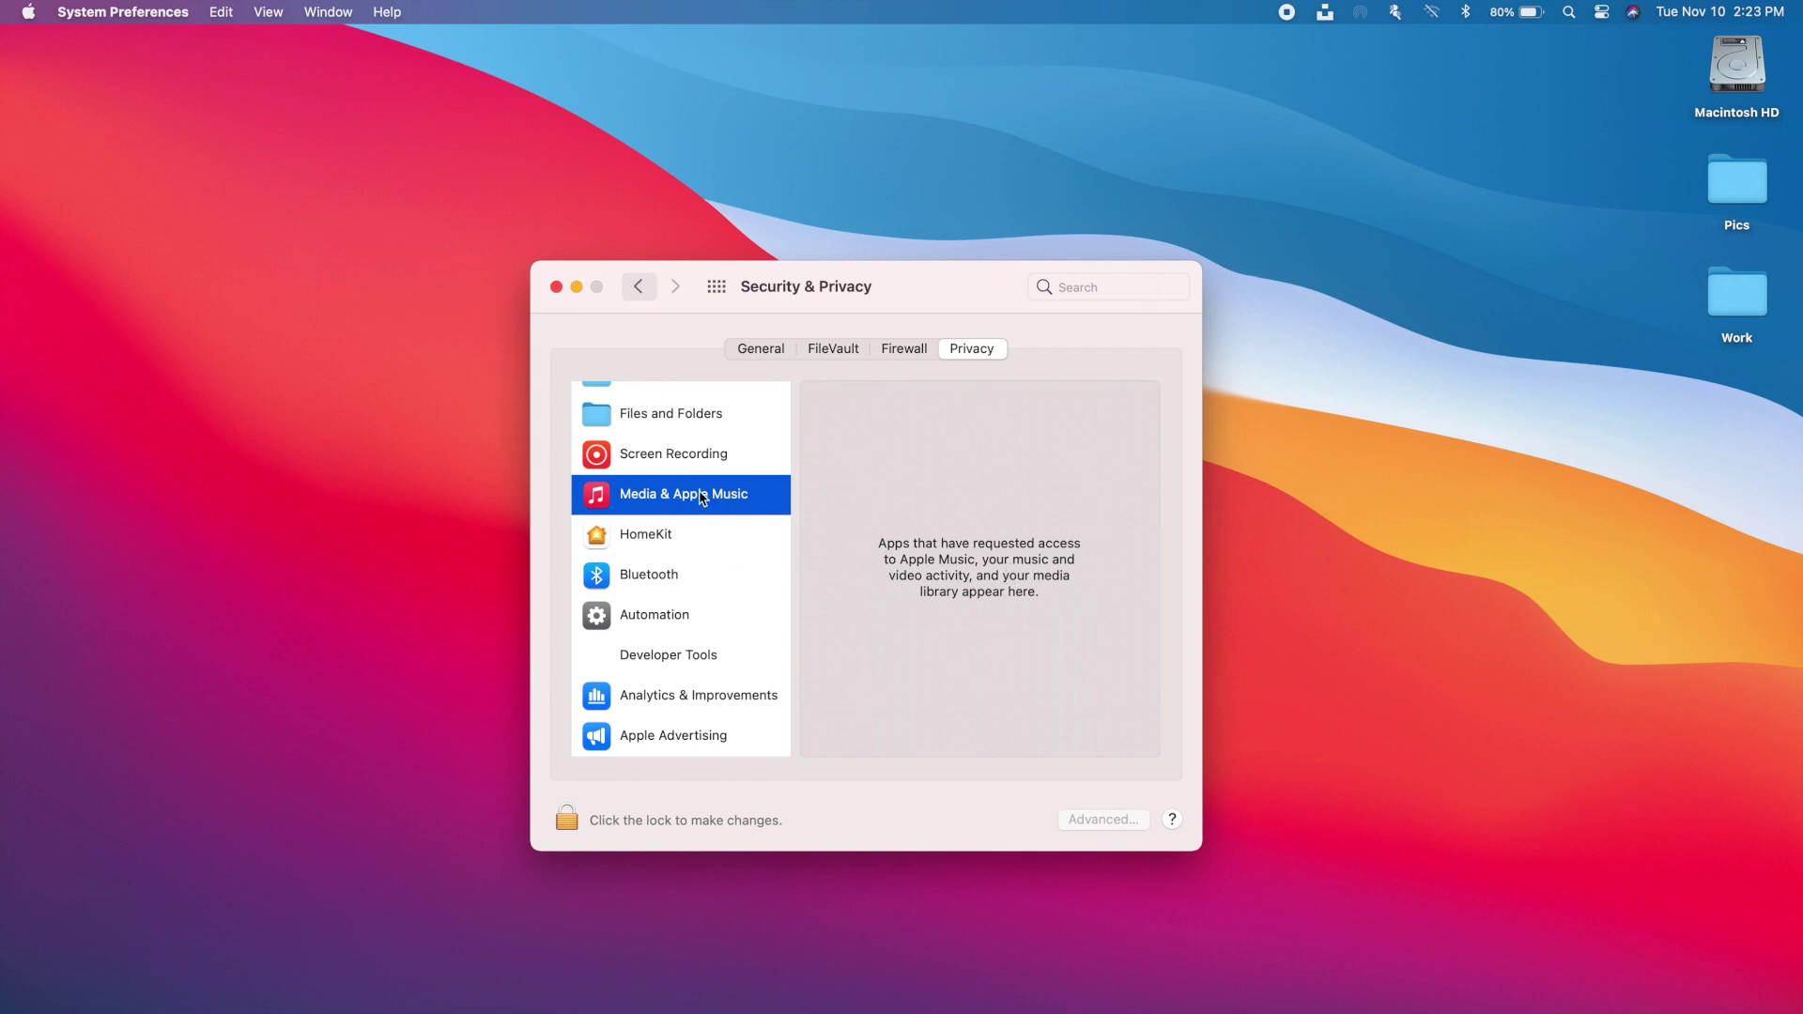
pyautogui.click(733, 574)
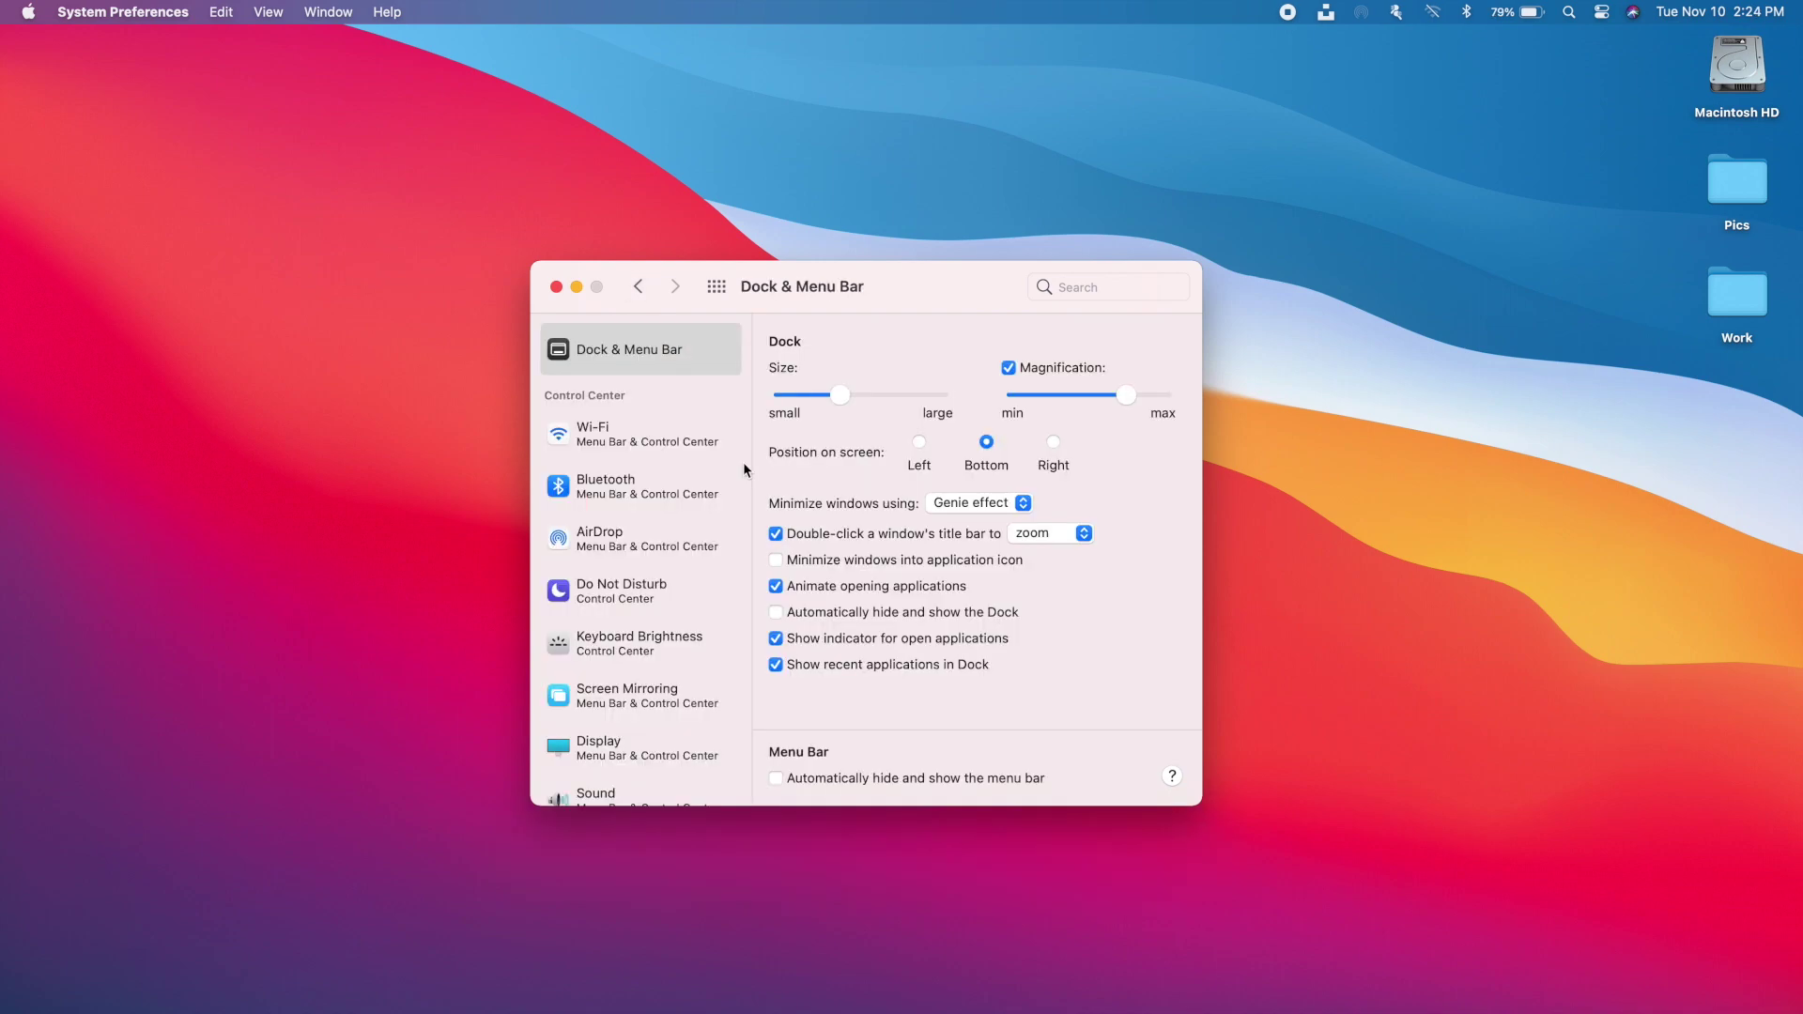
# Review the Wi-Fi, Bluetooth, AirDrop and Do Not Disturb modules in the Dock & Menu Bar preferences.
pyautogui.click(688, 437)
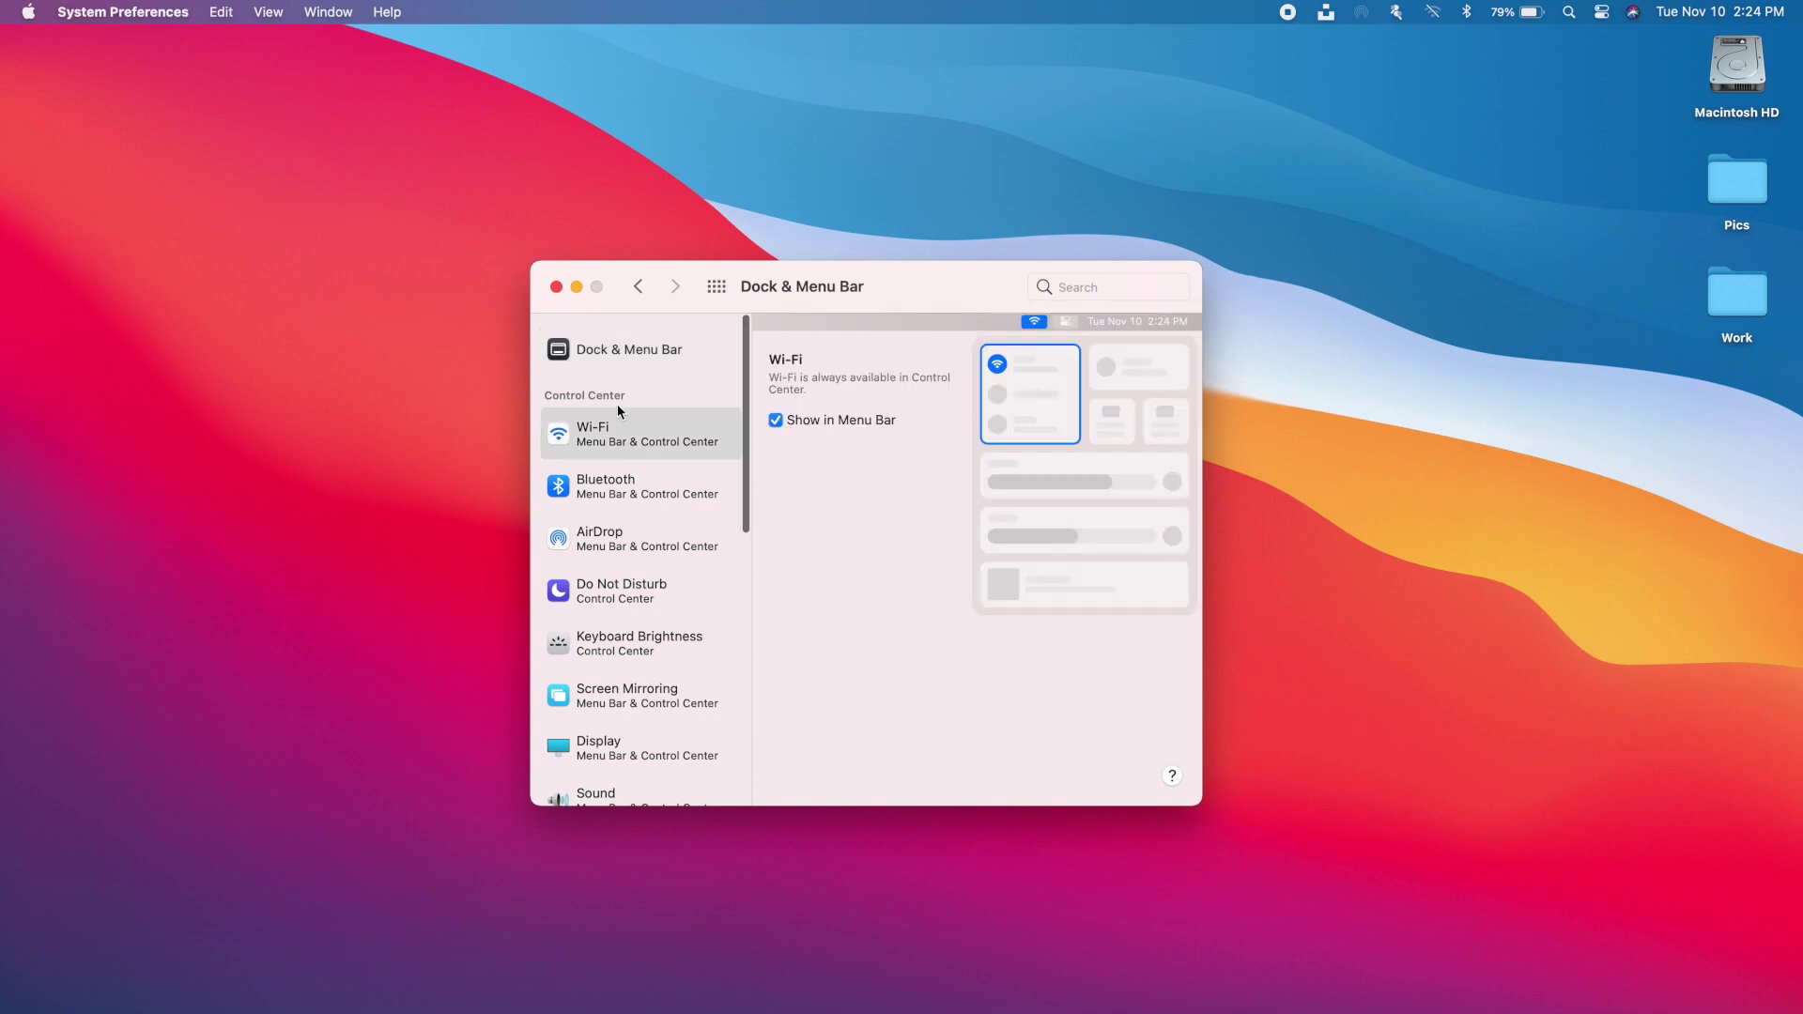
pyautogui.scroll(-1, 623, 487)
pyautogui.click(623, 485)
pyautogui.click(634, 527)
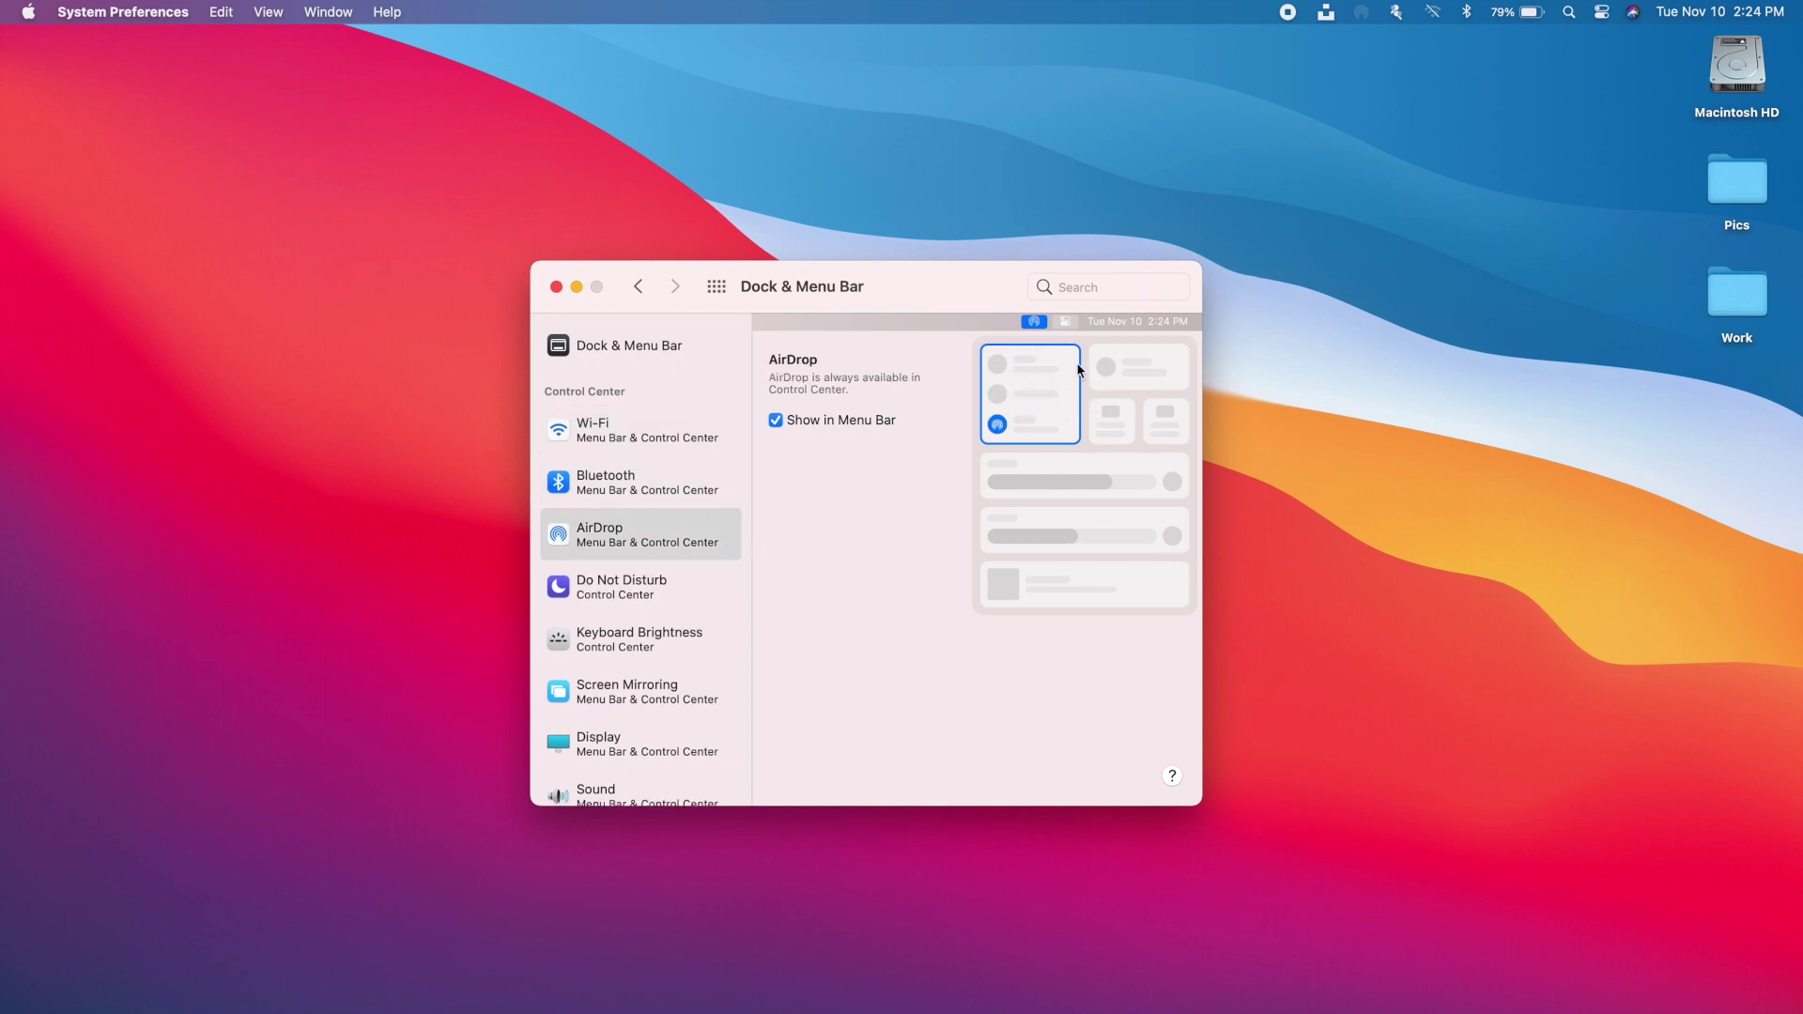
pyautogui.click(670, 592)
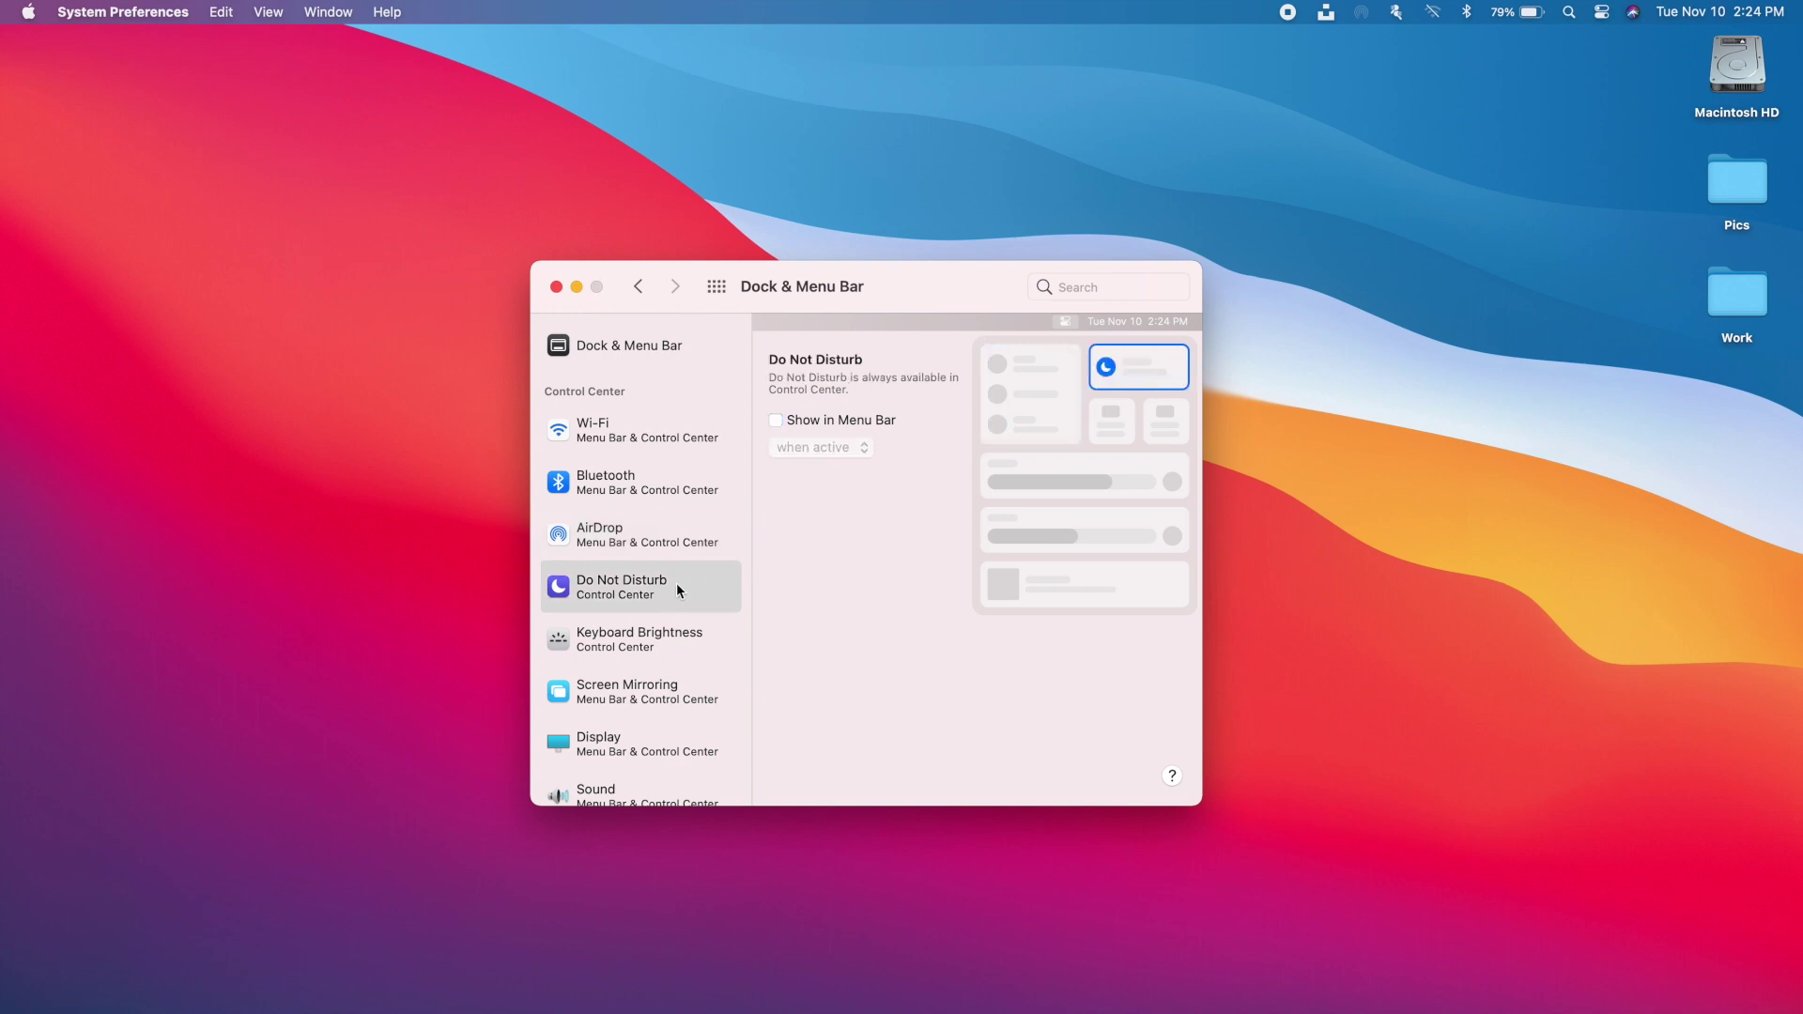
# Hide AirDrop from the menu bar and show it again.
pyautogui.click(660, 549)
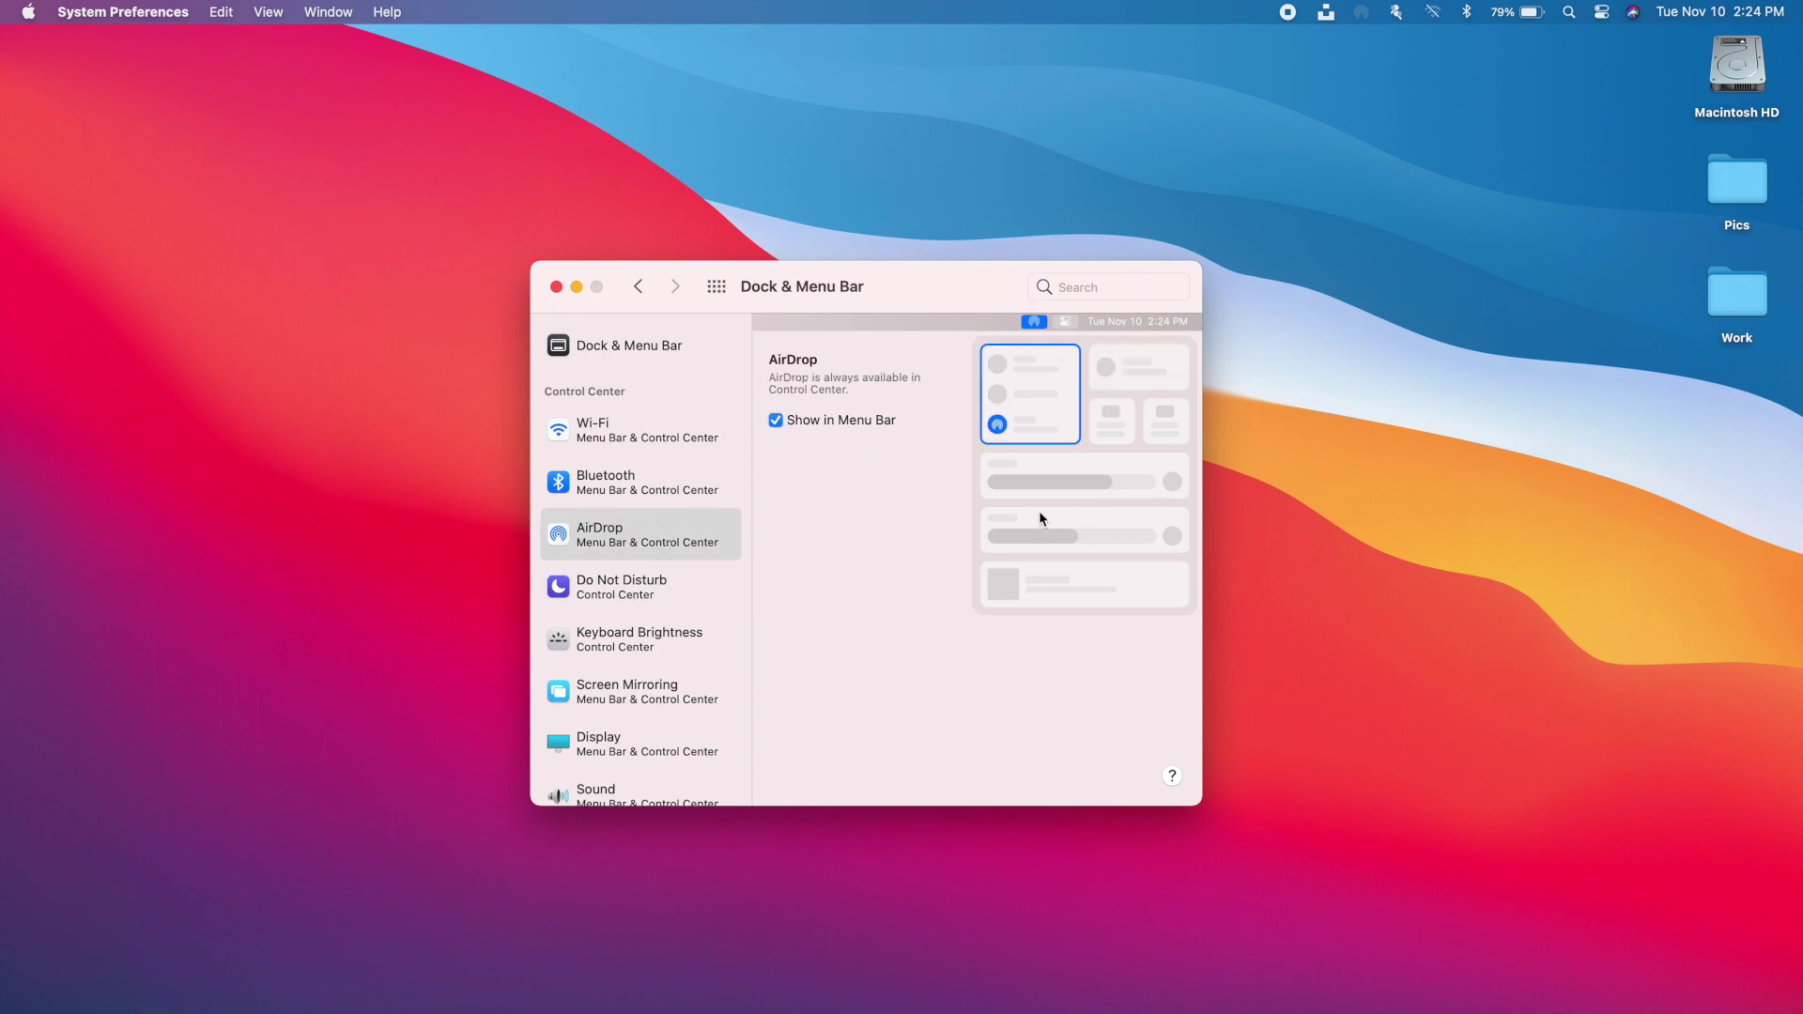
pyautogui.click(776, 421)
pyautogui.click(776, 420)
# Review the Keyboard Brightness, Screen Mirroring, Display, Sound and Now Playing modules for Control Center.
pyautogui.scroll(-2, 650, 644)
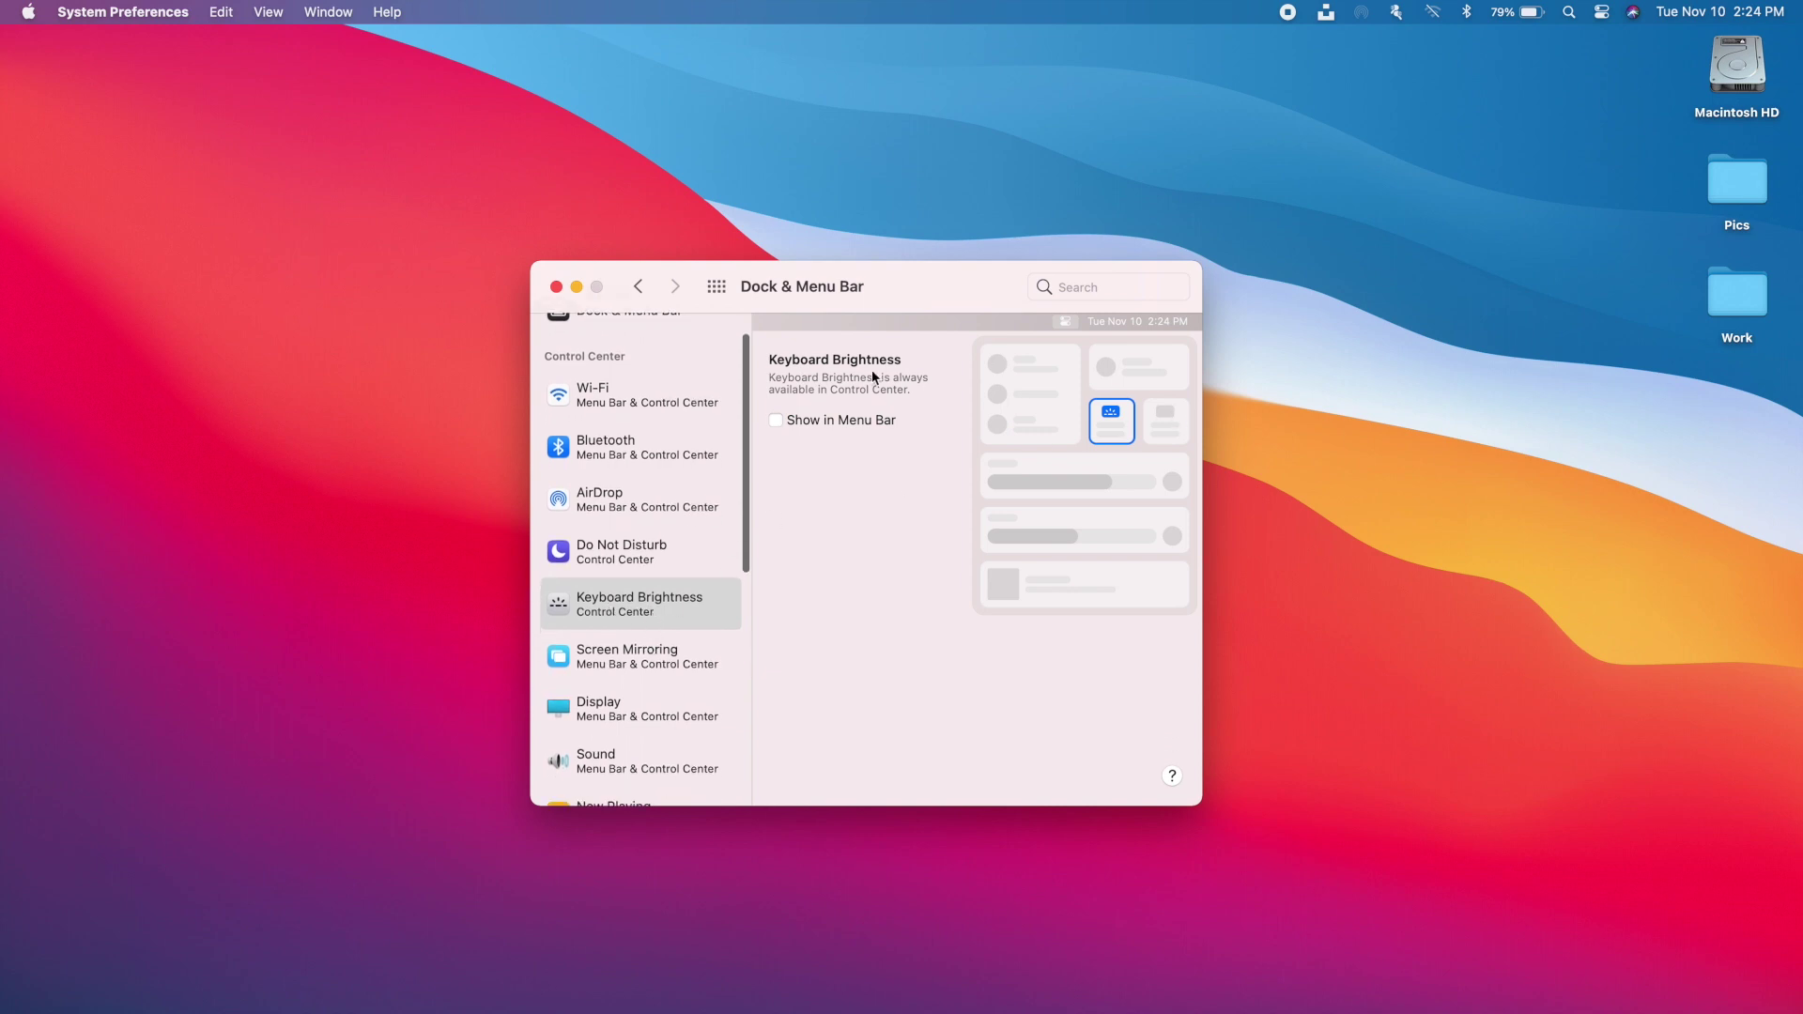
pyautogui.click(692, 655)
pyautogui.scroll(-3, 693, 654)
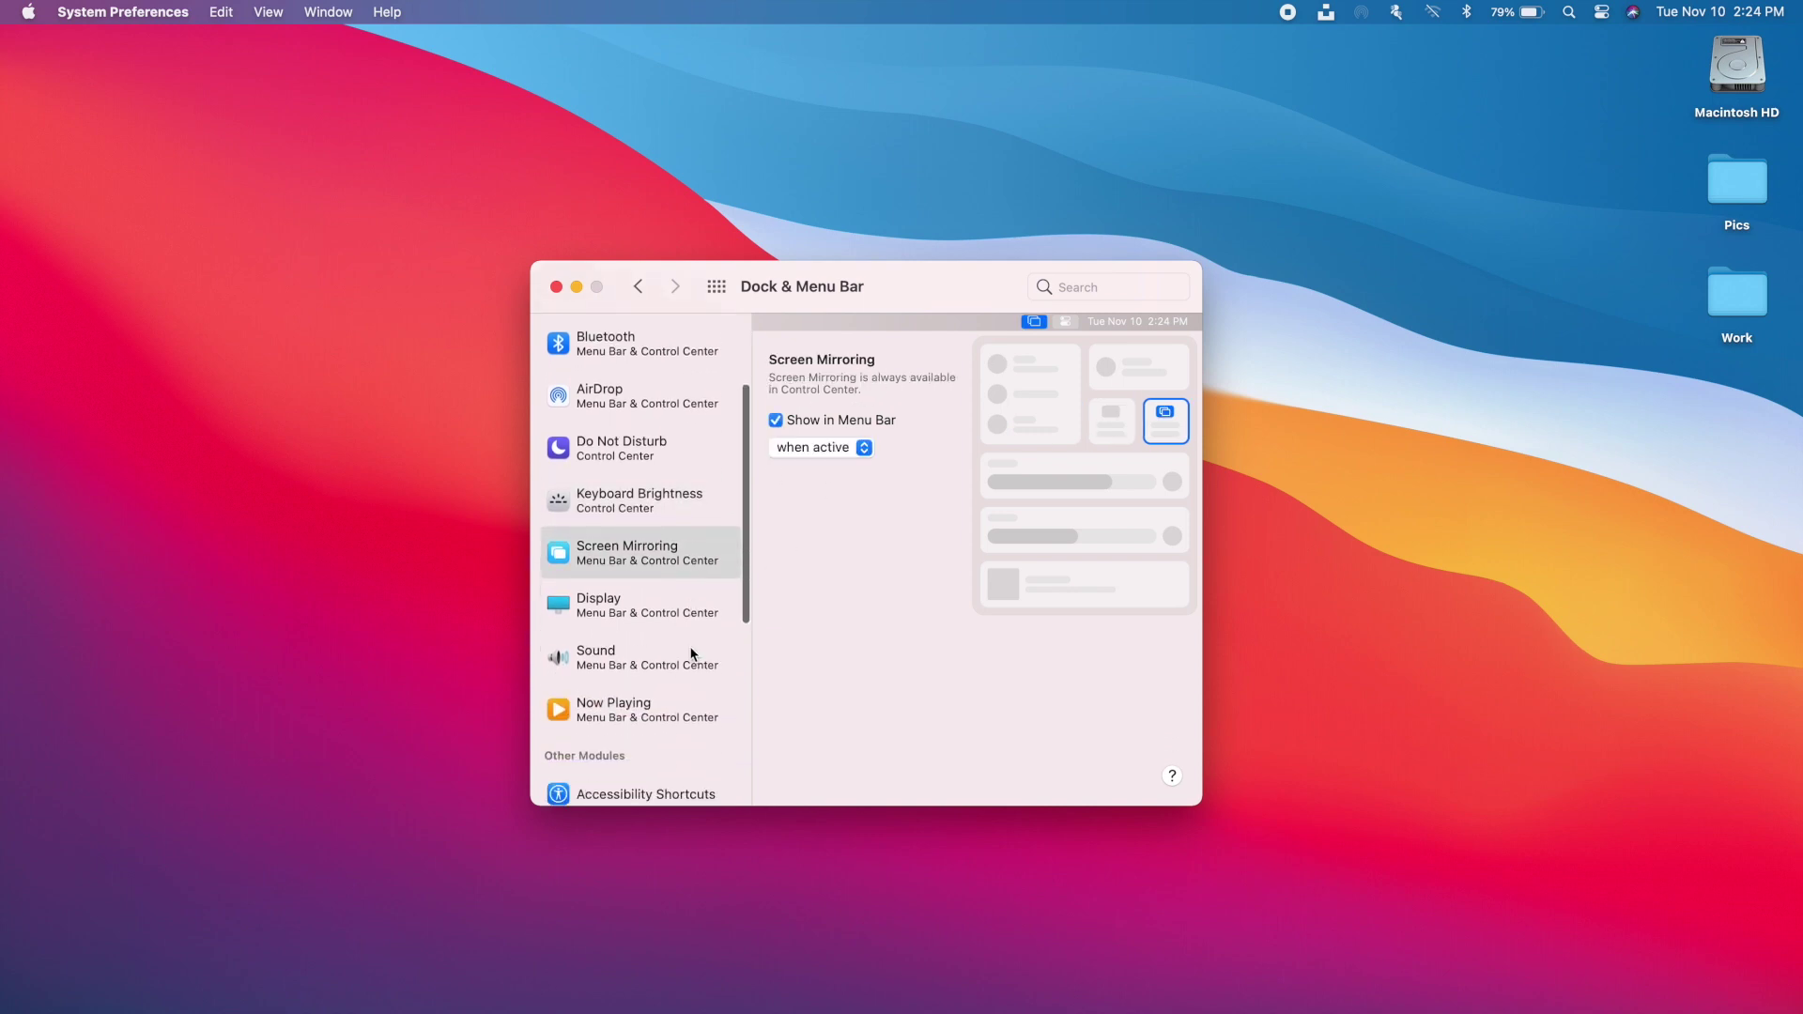
pyautogui.click(663, 610)
pyautogui.click(657, 648)
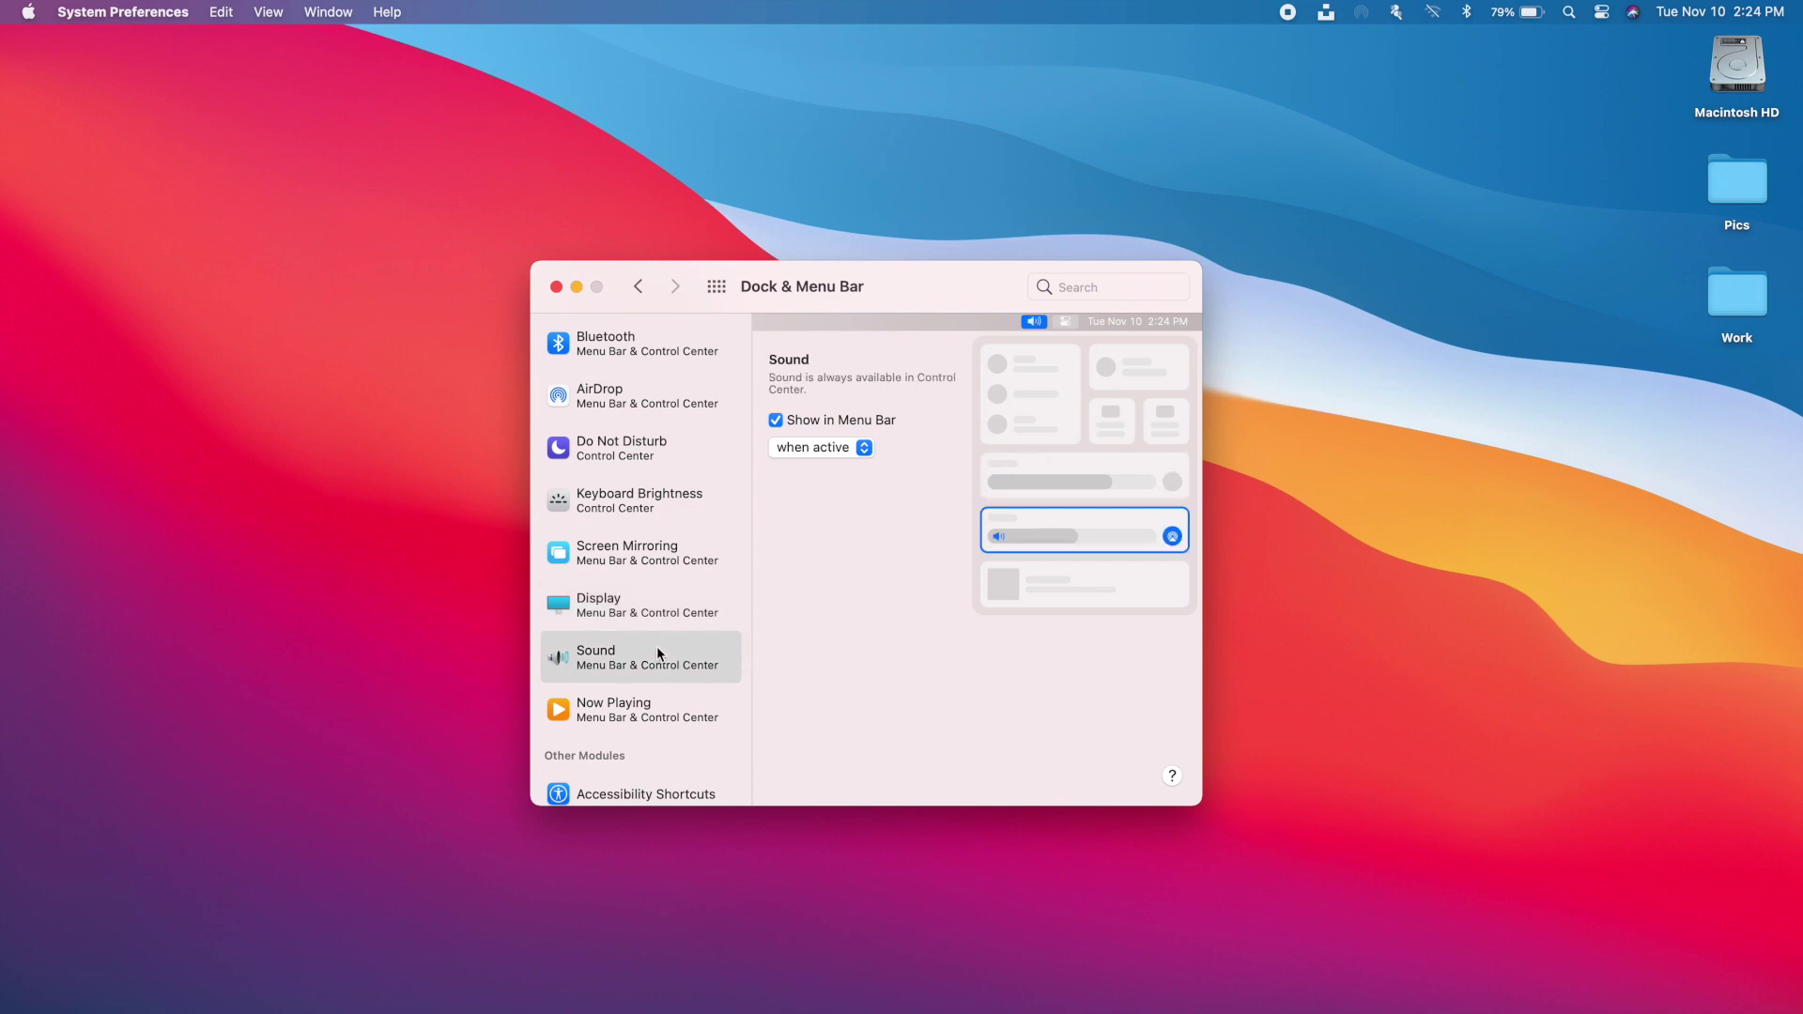
pyautogui.click(658, 719)
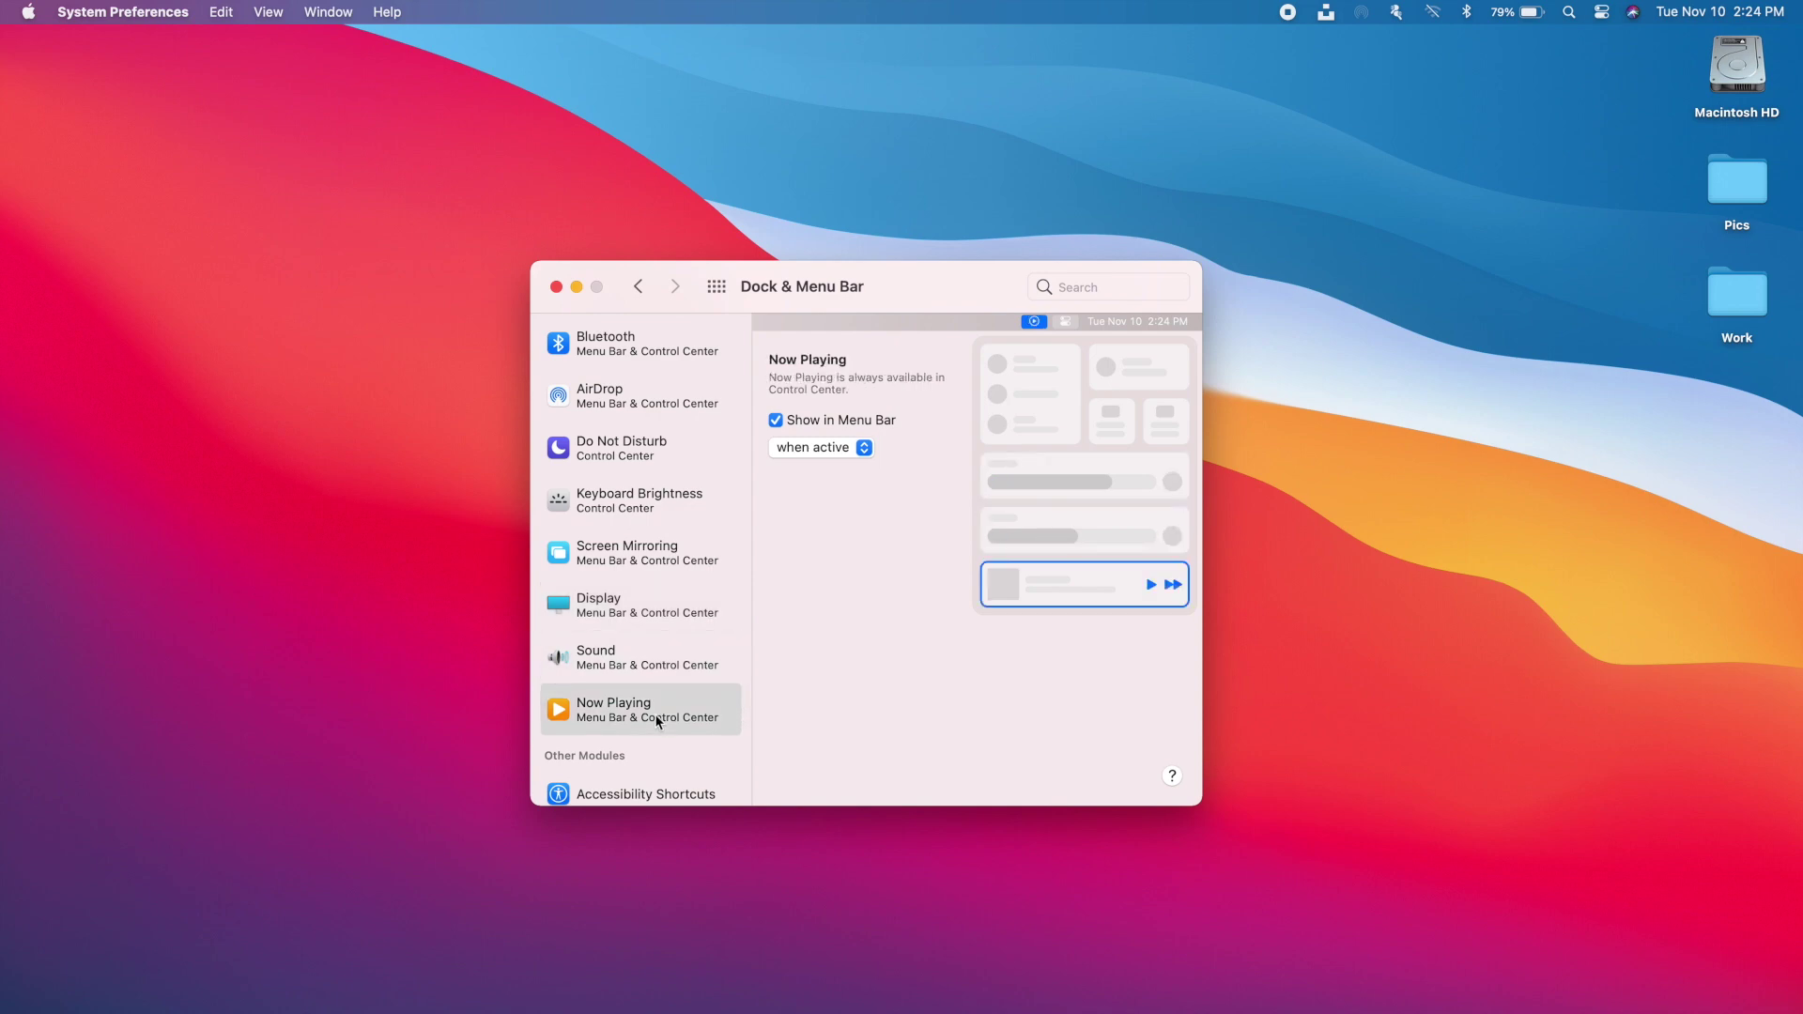
# Turn the battery percentage off and back on in the Battery module's settings.
pyautogui.scroll(-10, 658, 720)
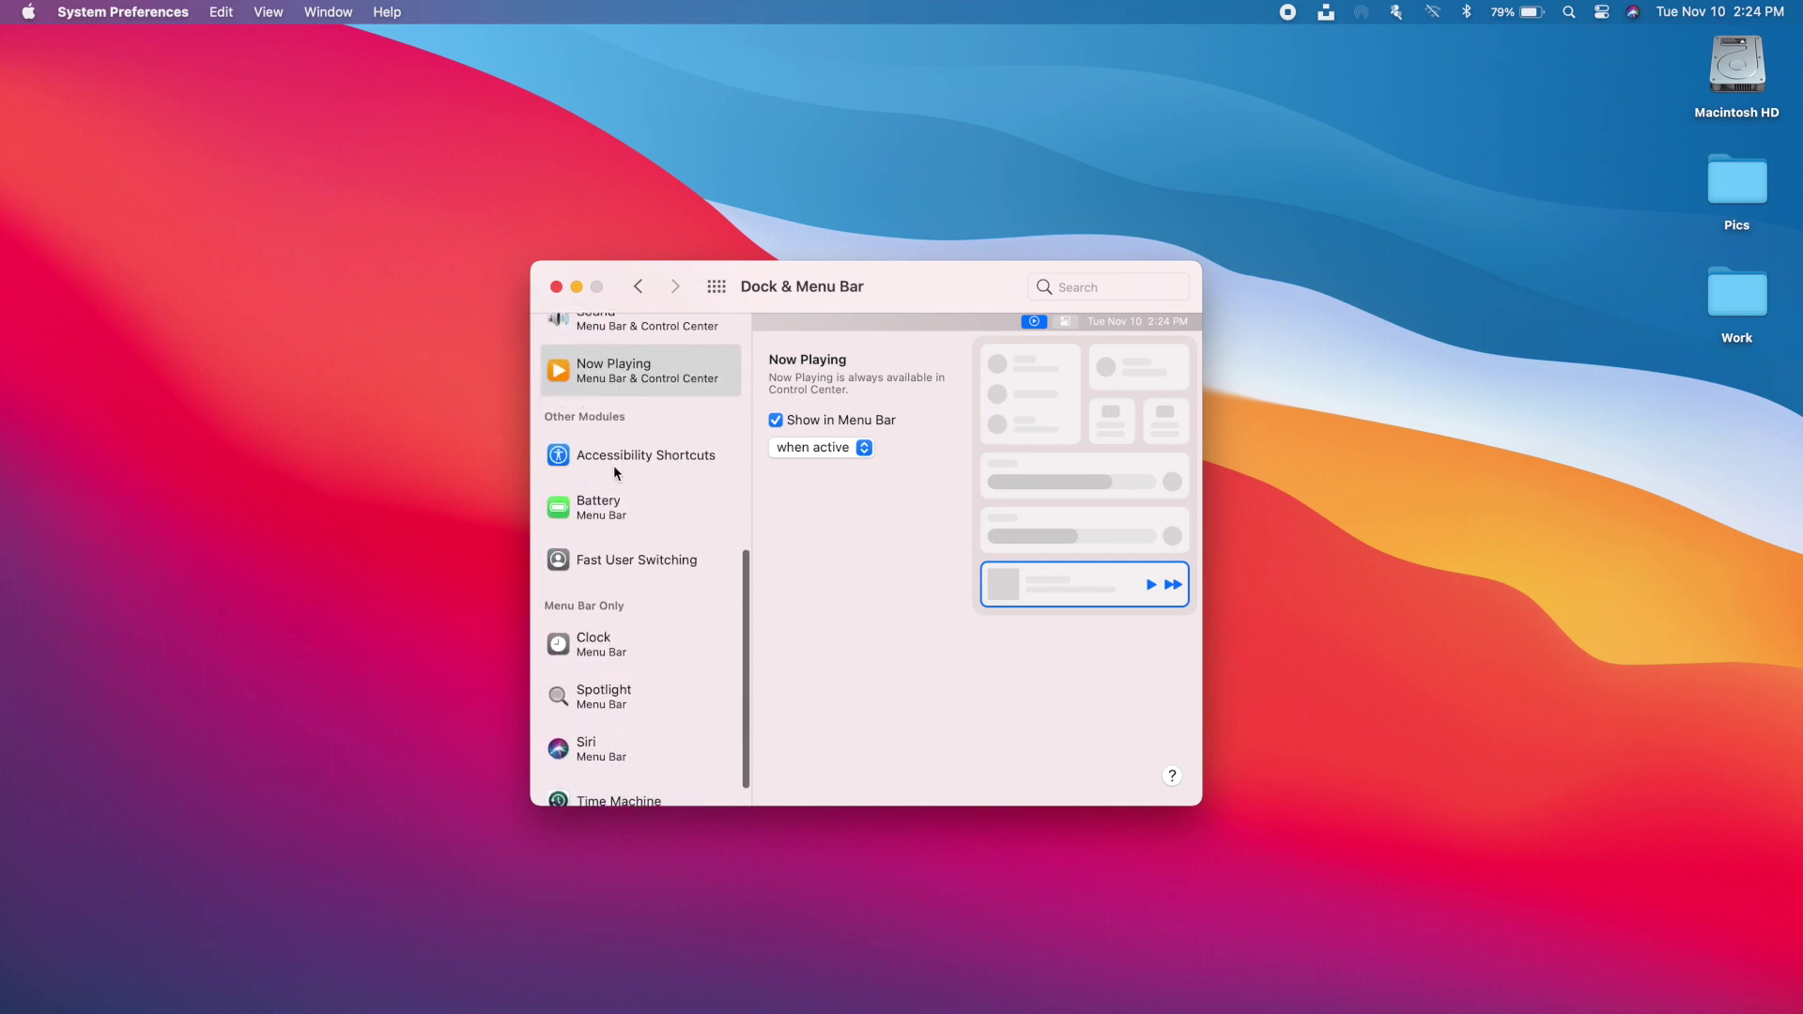
pyautogui.click(623, 494)
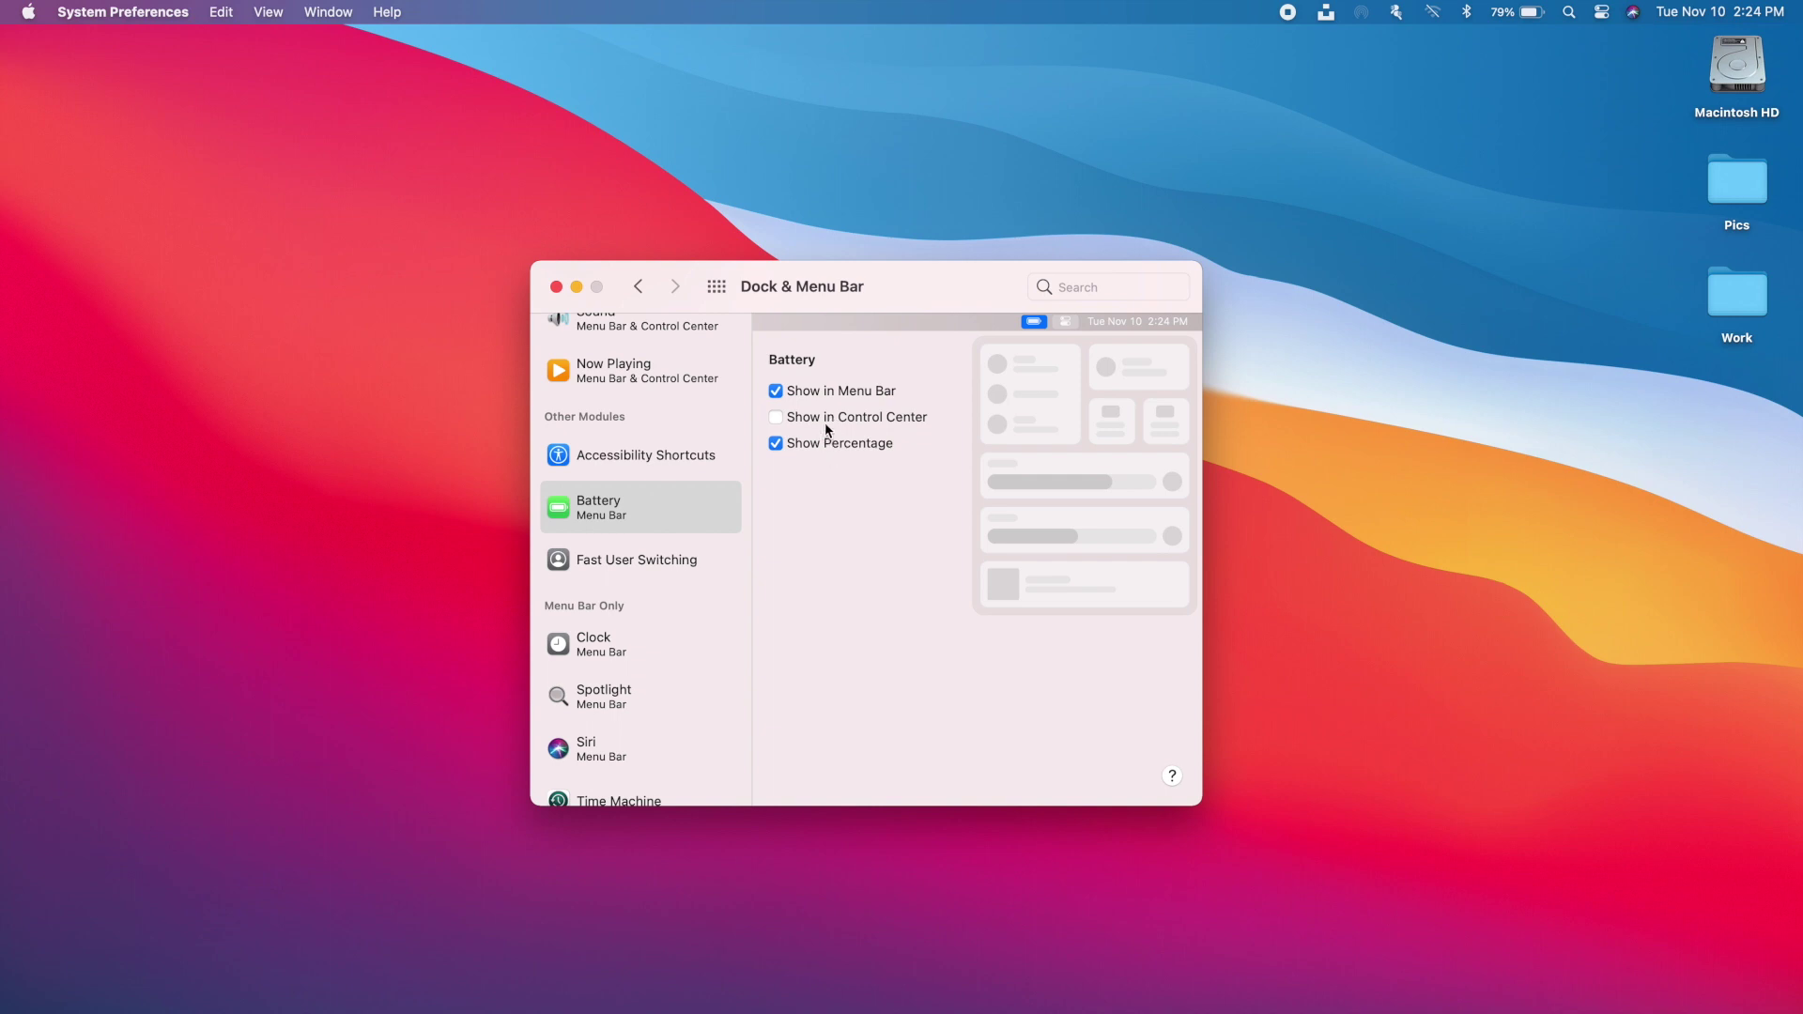
pyautogui.click(777, 443)
pyautogui.click(777, 443)
# Review the menu-bar-only settings for Clock and Spotlight.
pyautogui.scroll(-3, 657, 573)
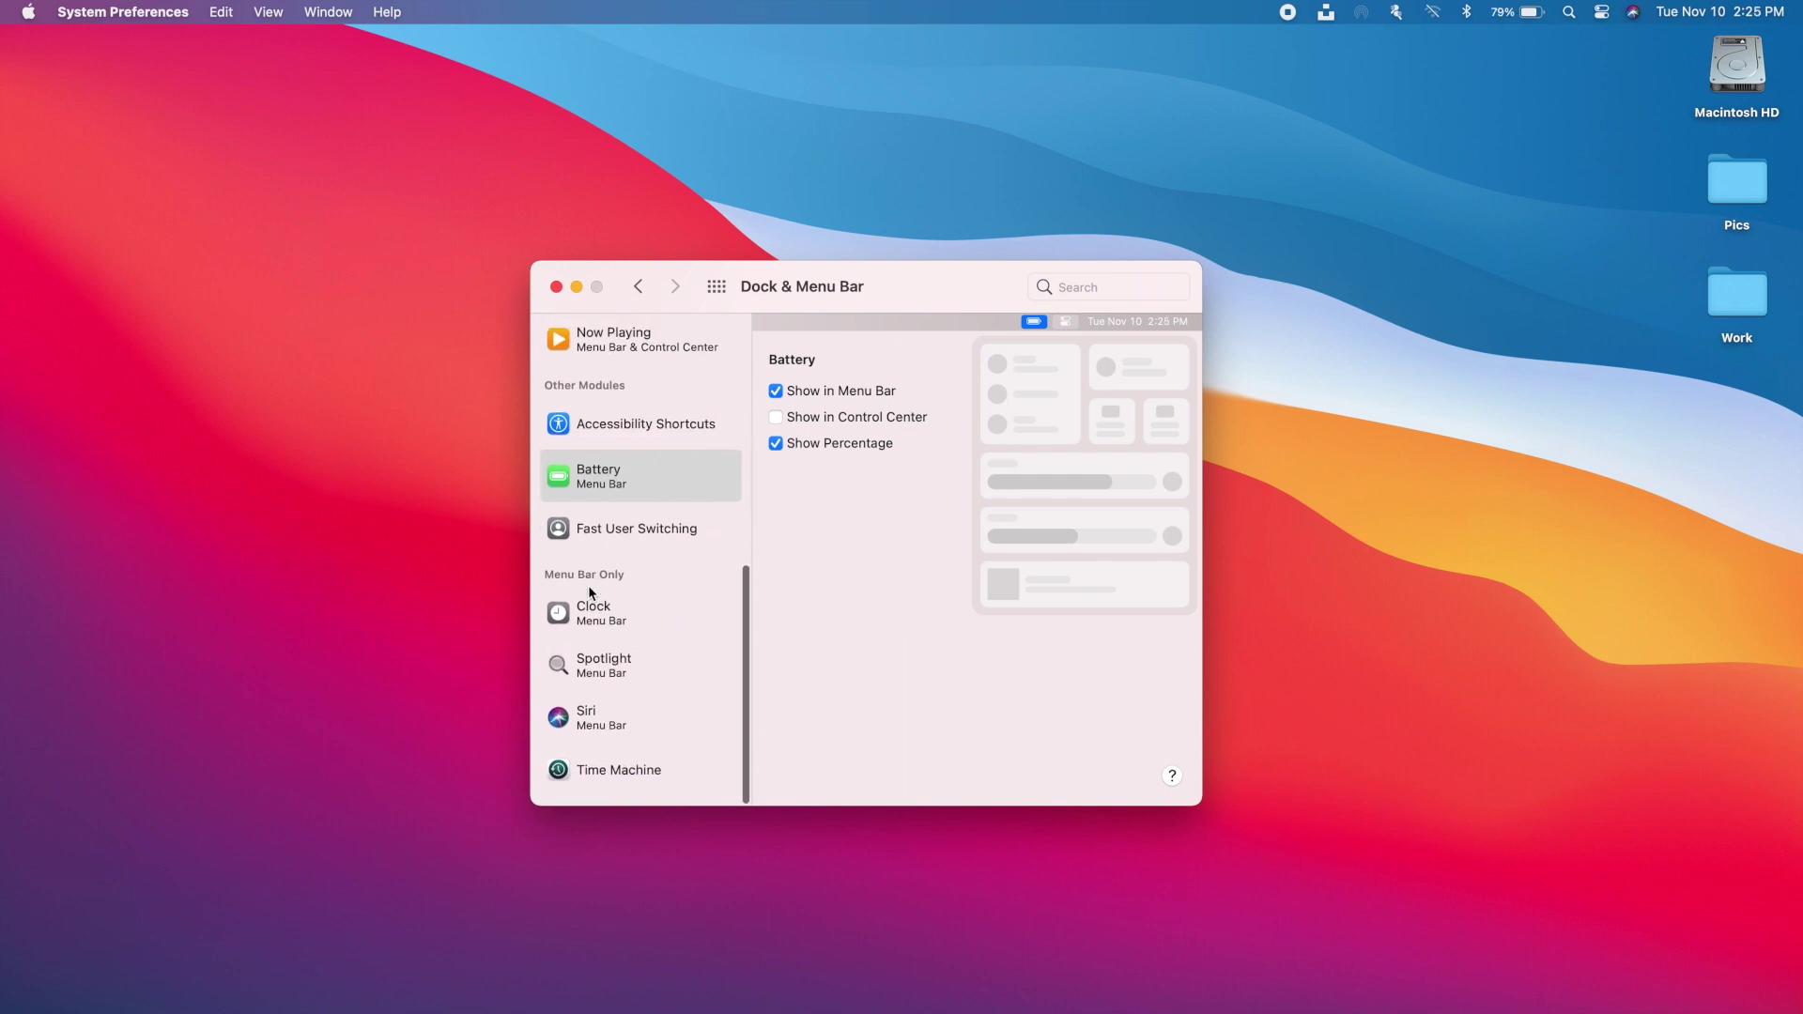
pyautogui.click(643, 634)
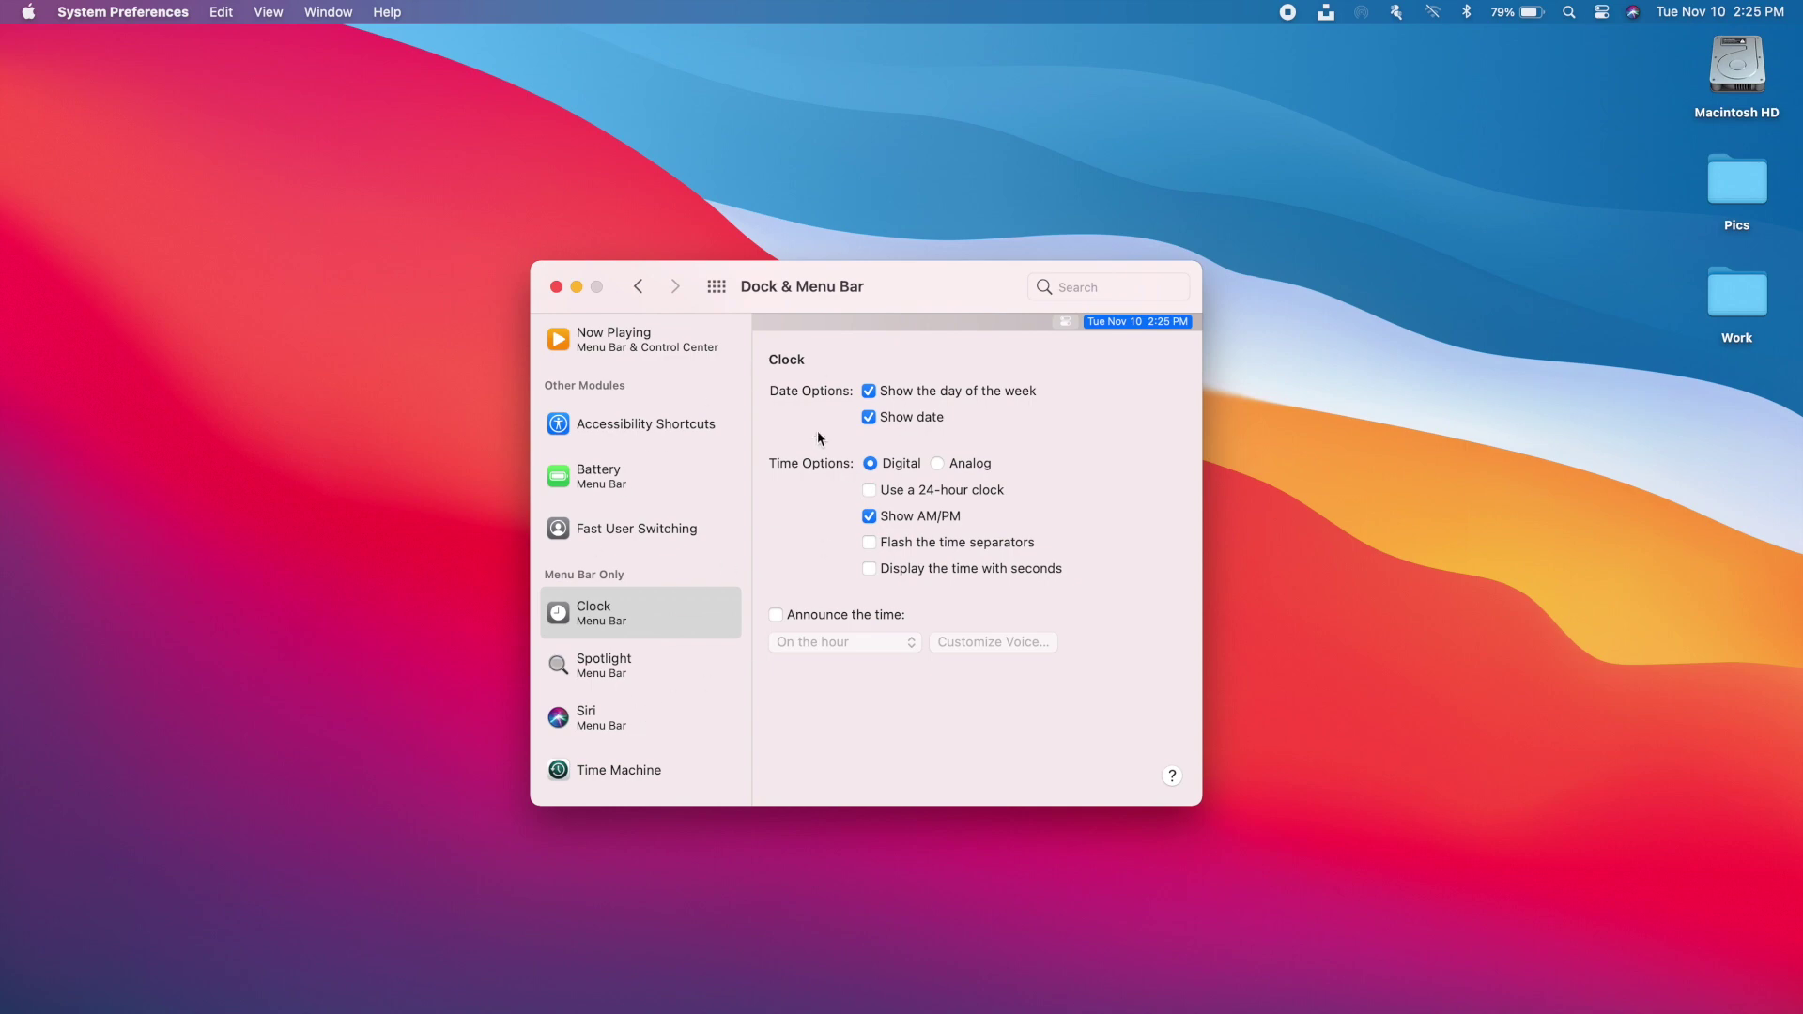
pyautogui.click(649, 663)
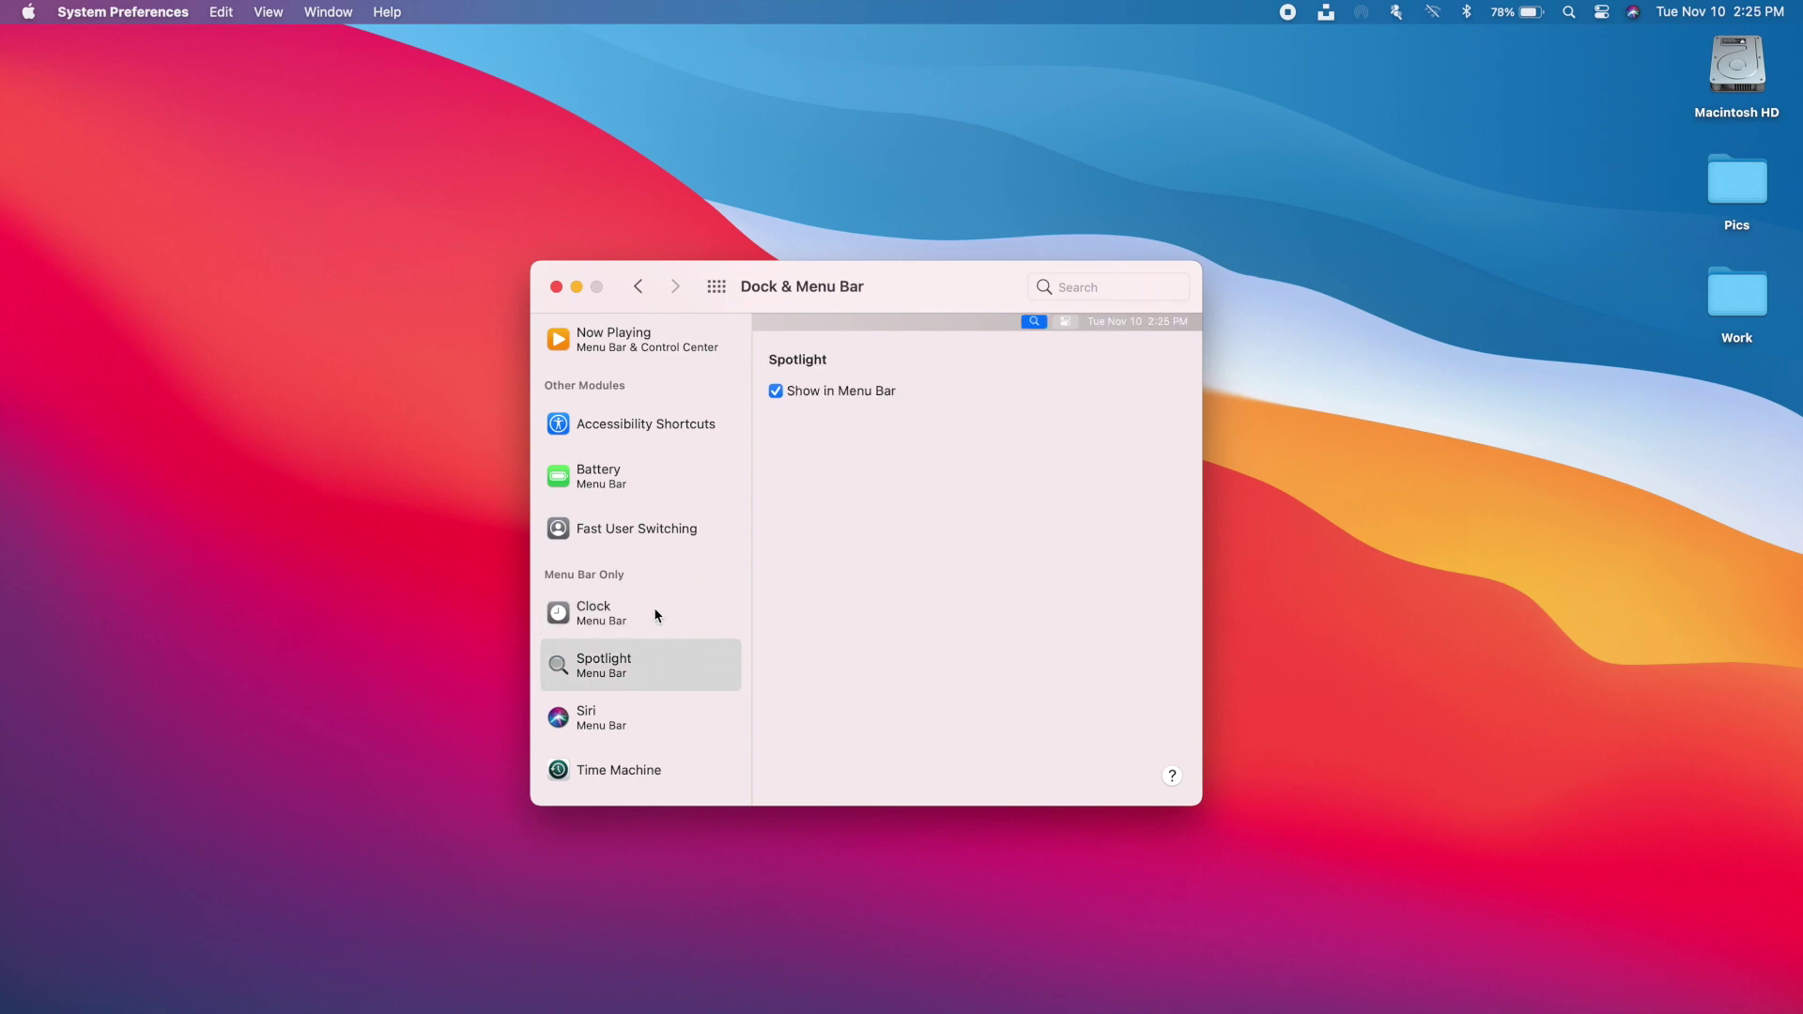
pyautogui.click(655, 615)
pyautogui.click(653, 668)
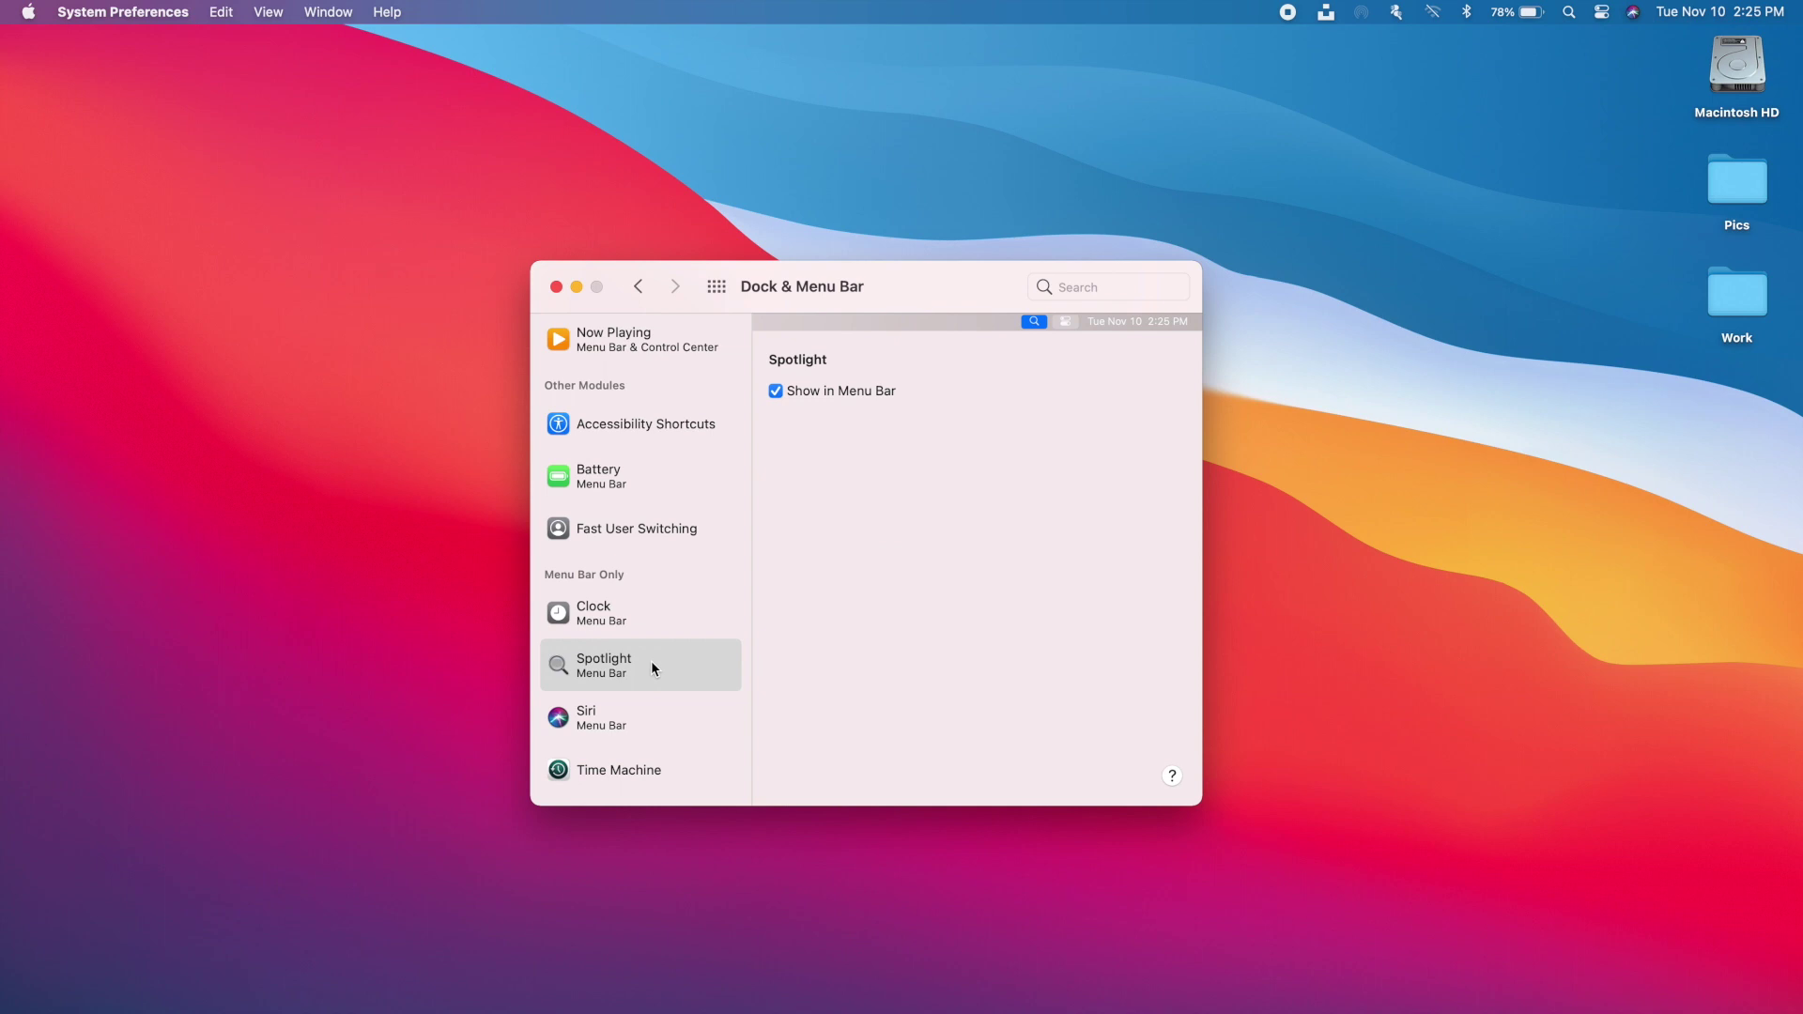
# Hide Siri from the menu bar and show it again.
pyautogui.click(647, 725)
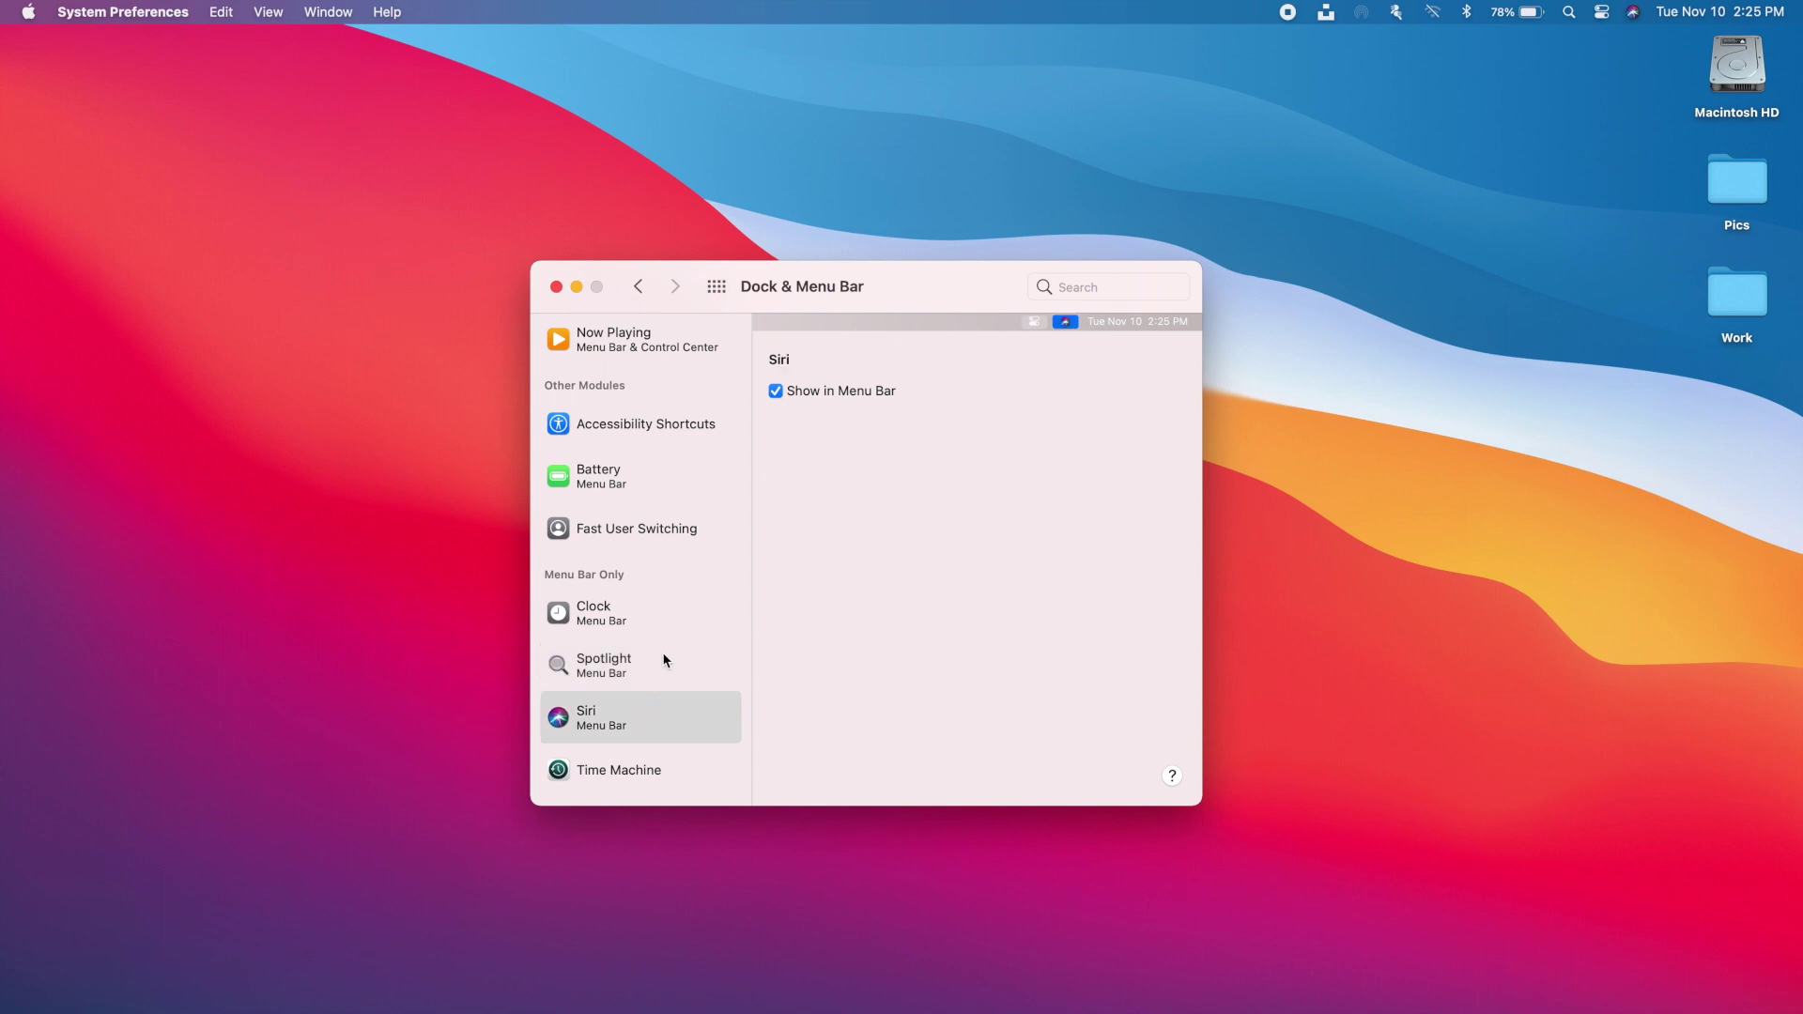
pyautogui.click(776, 391)
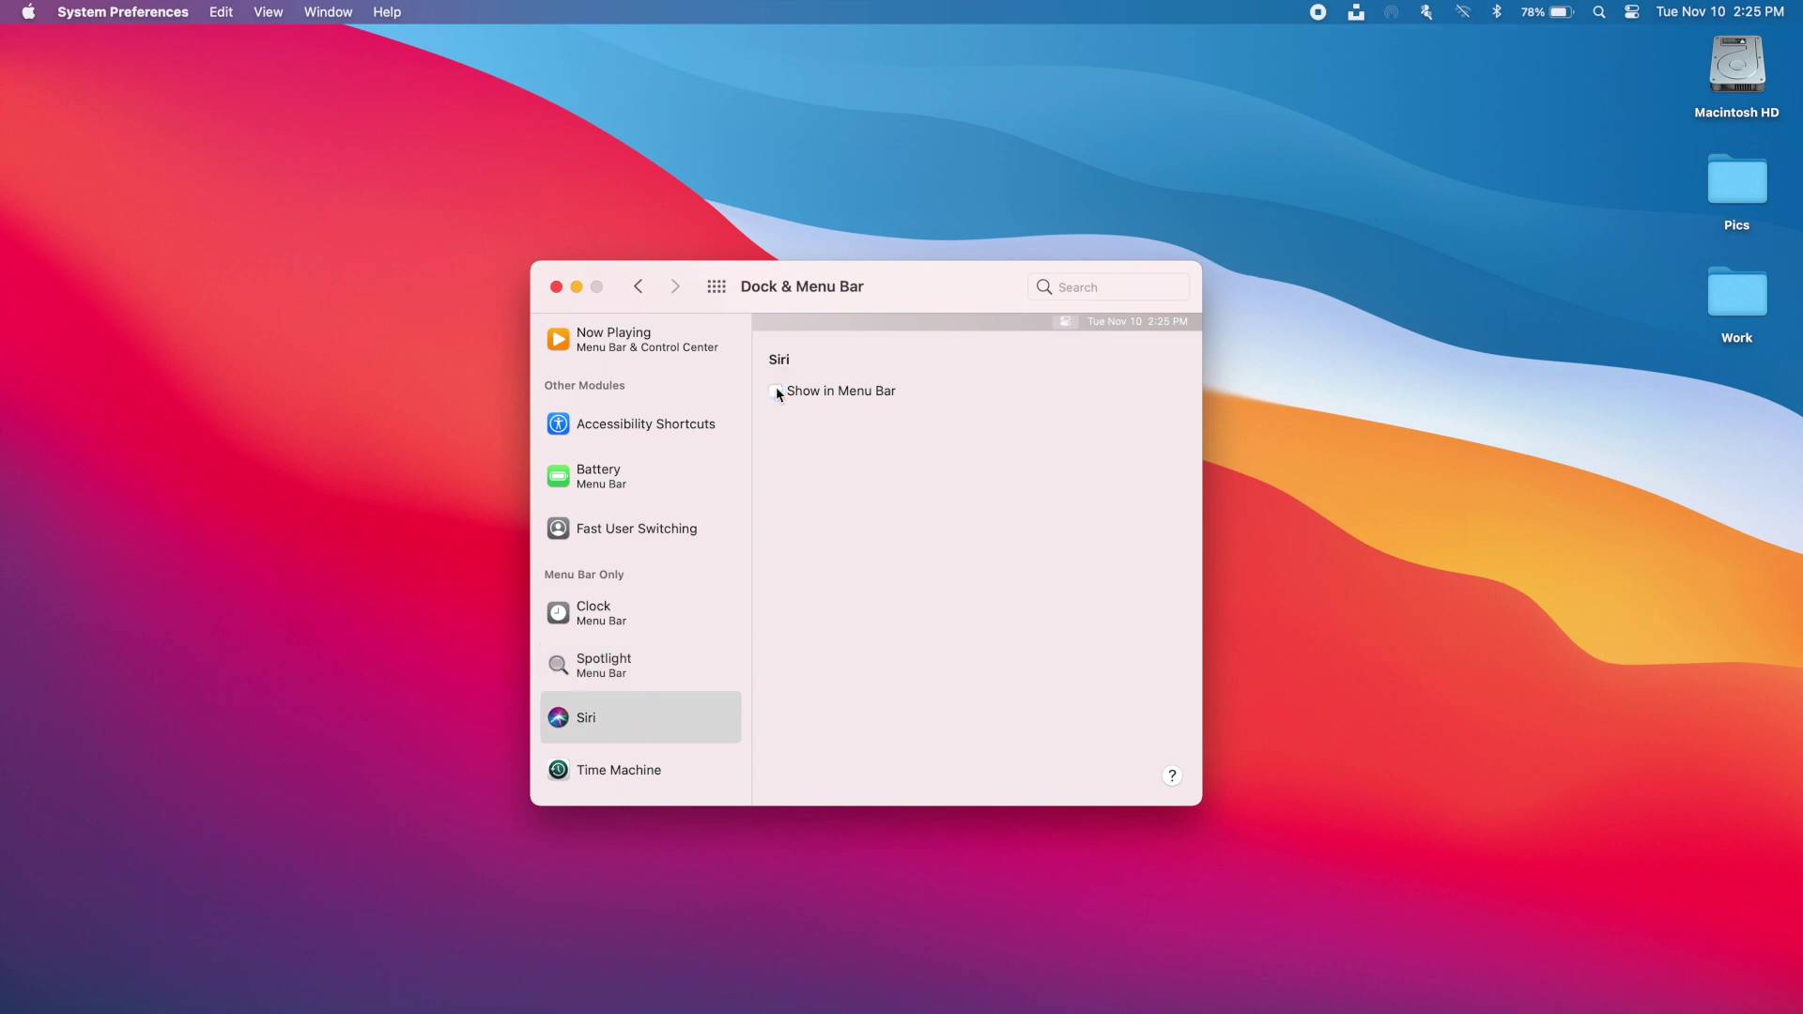
pyautogui.click(775, 391)
# Review the Notifications preferences for Calendar, including the general preview choices and the notification grouping options.
pyautogui.press('super+bracketleft')
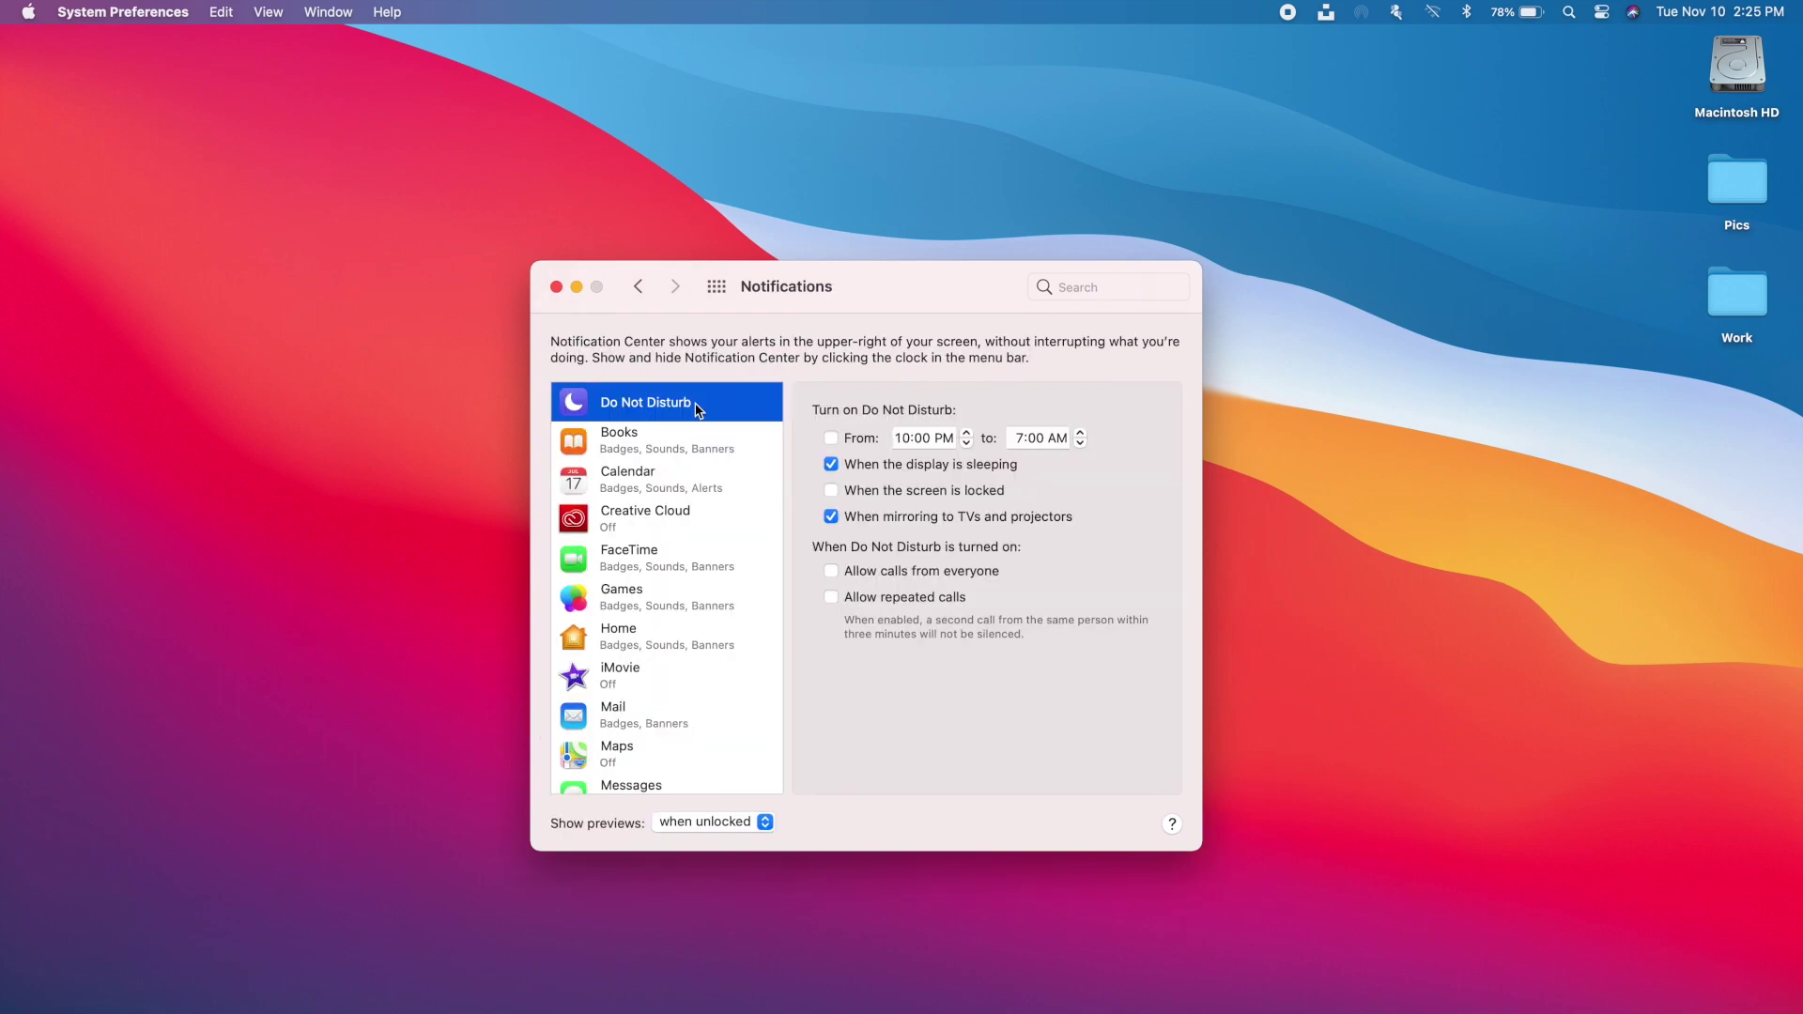
pyautogui.click(686, 479)
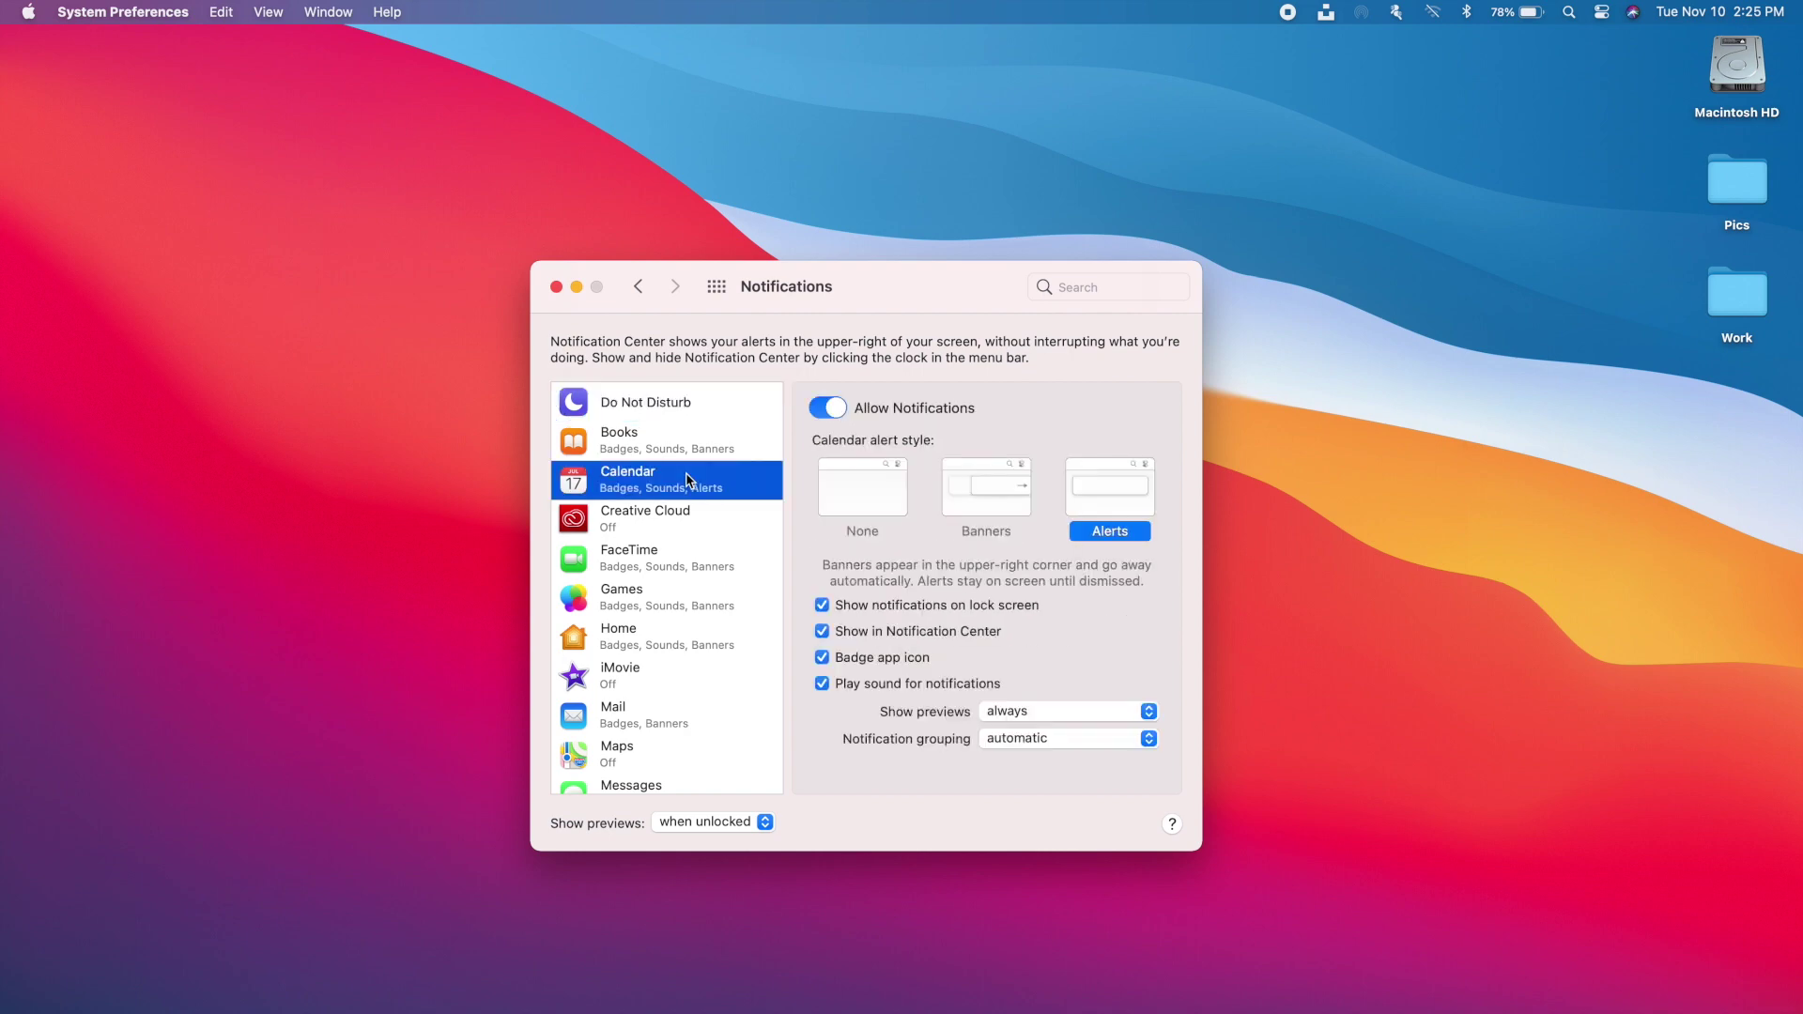
pyautogui.click(757, 824)
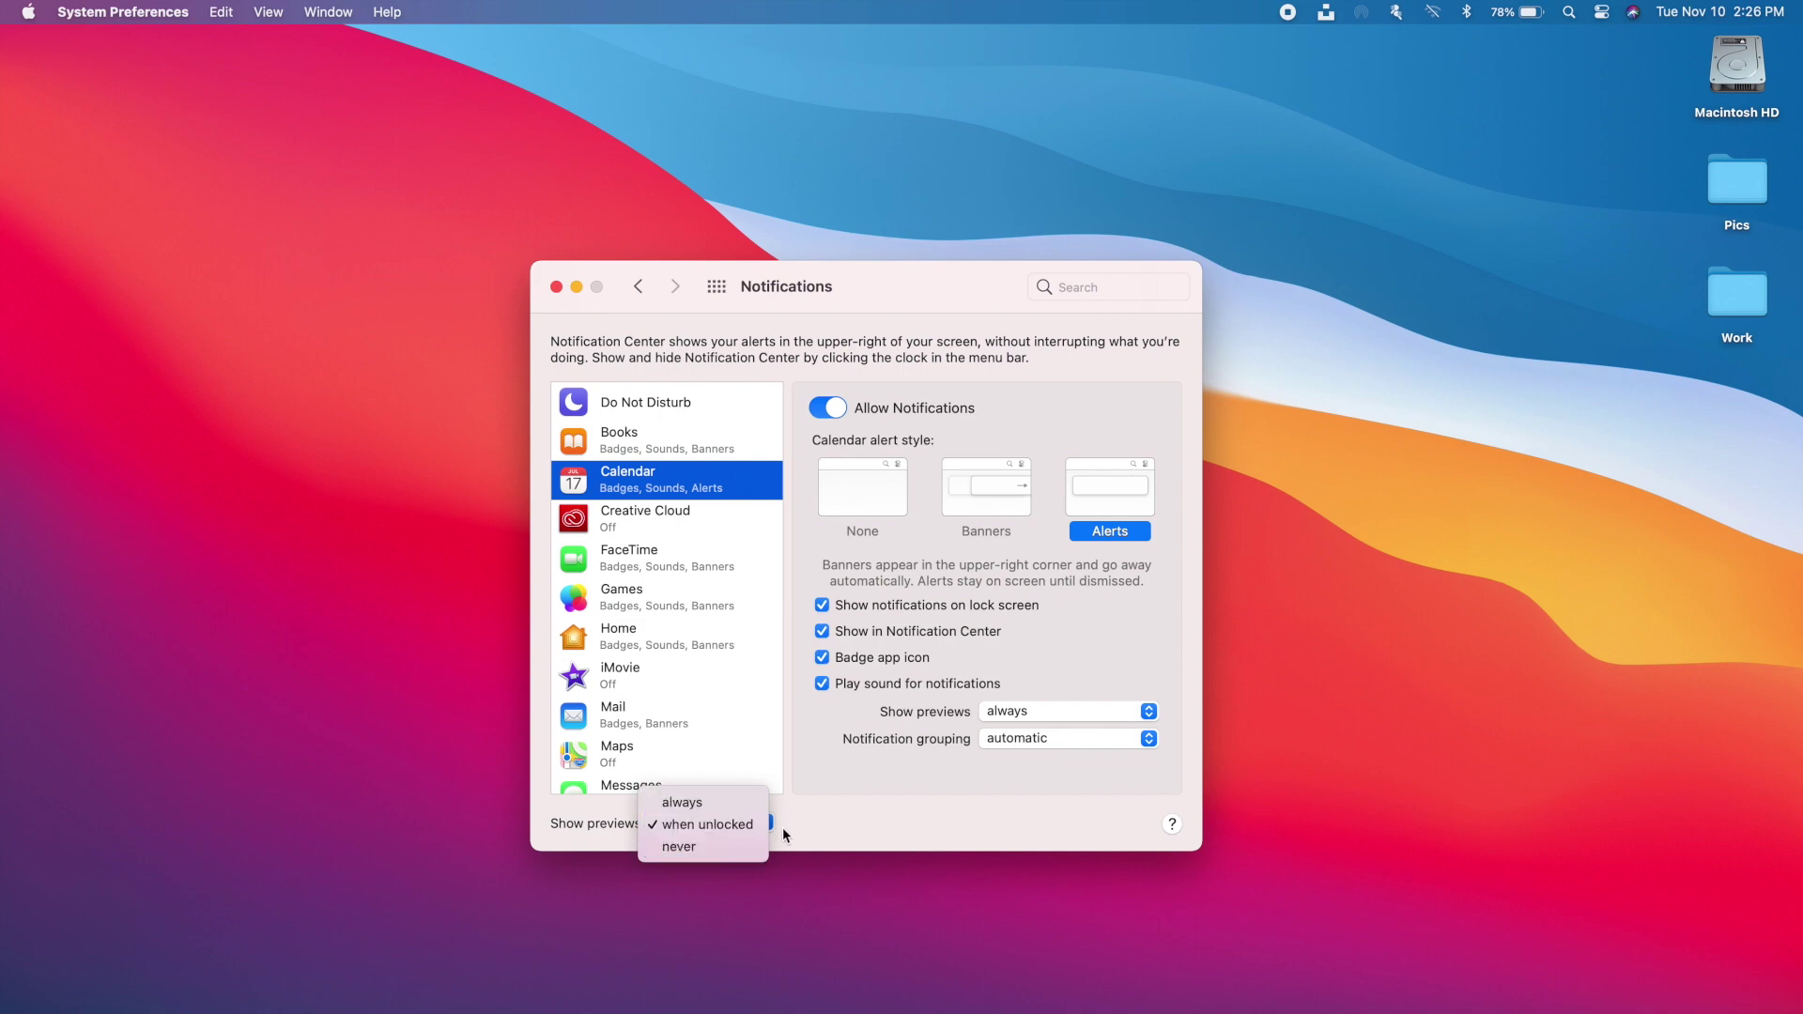
pyautogui.click(787, 836)
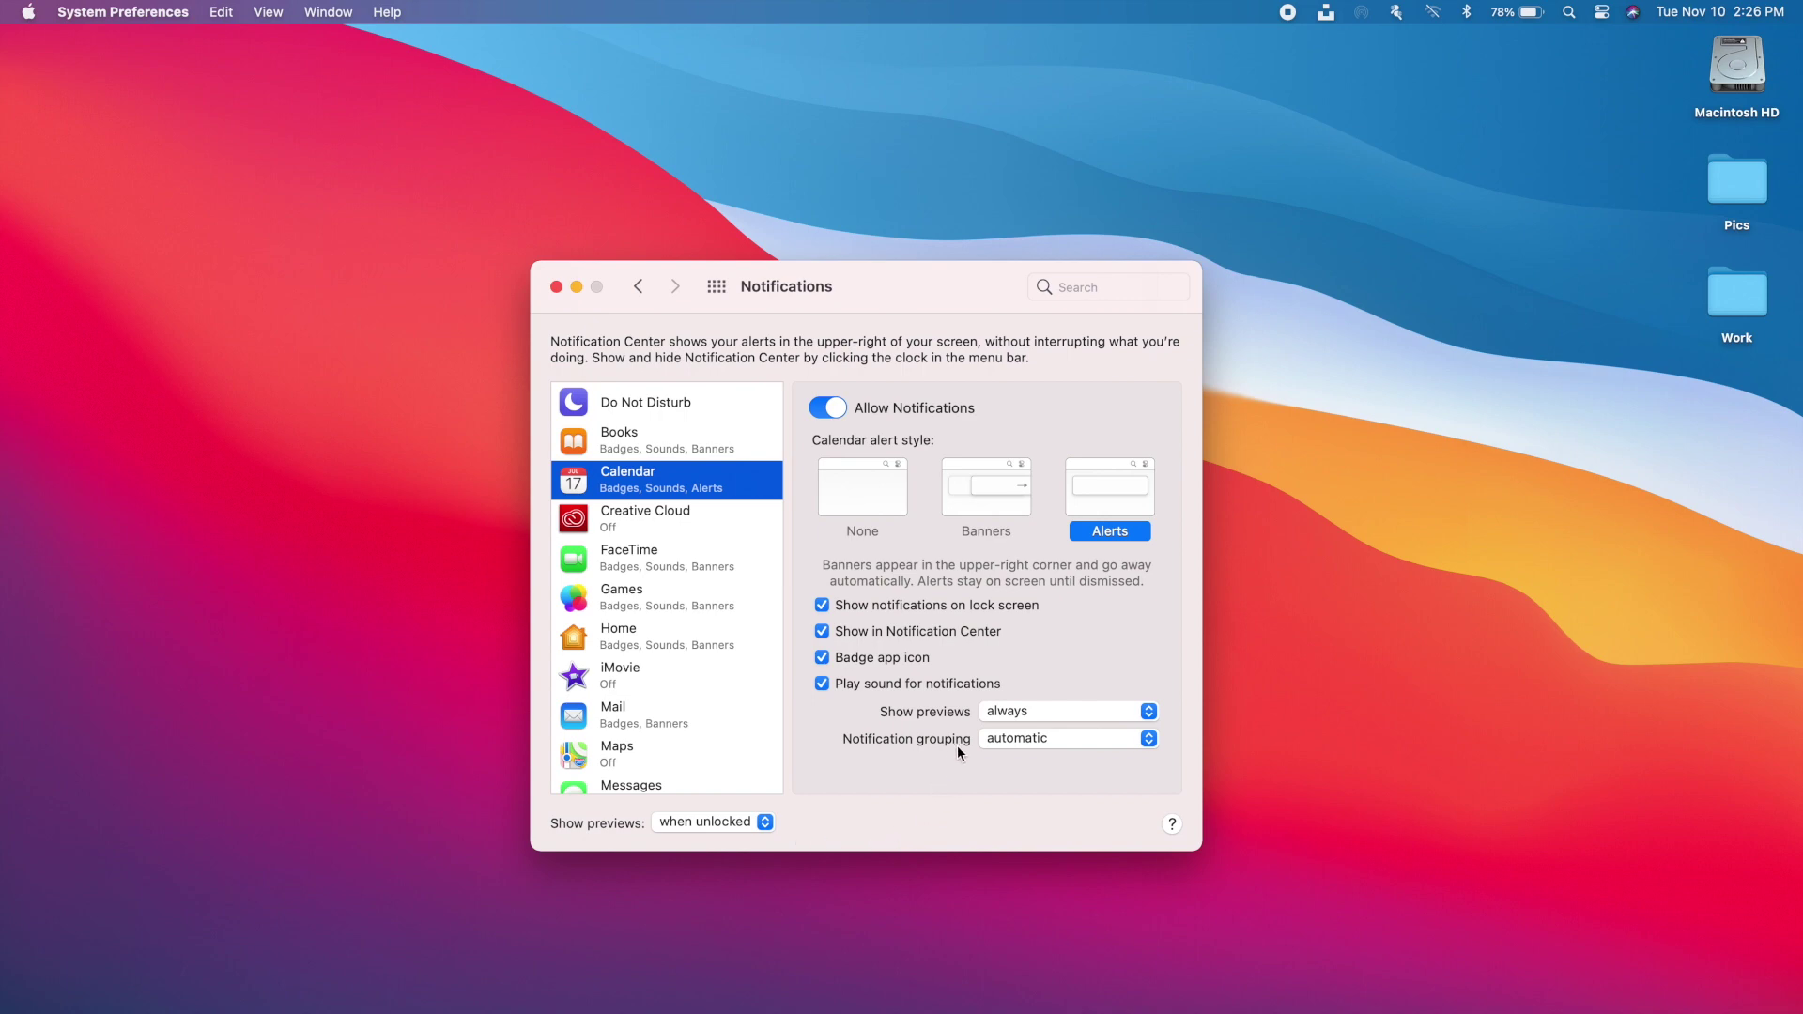
pyautogui.click(1148, 740)
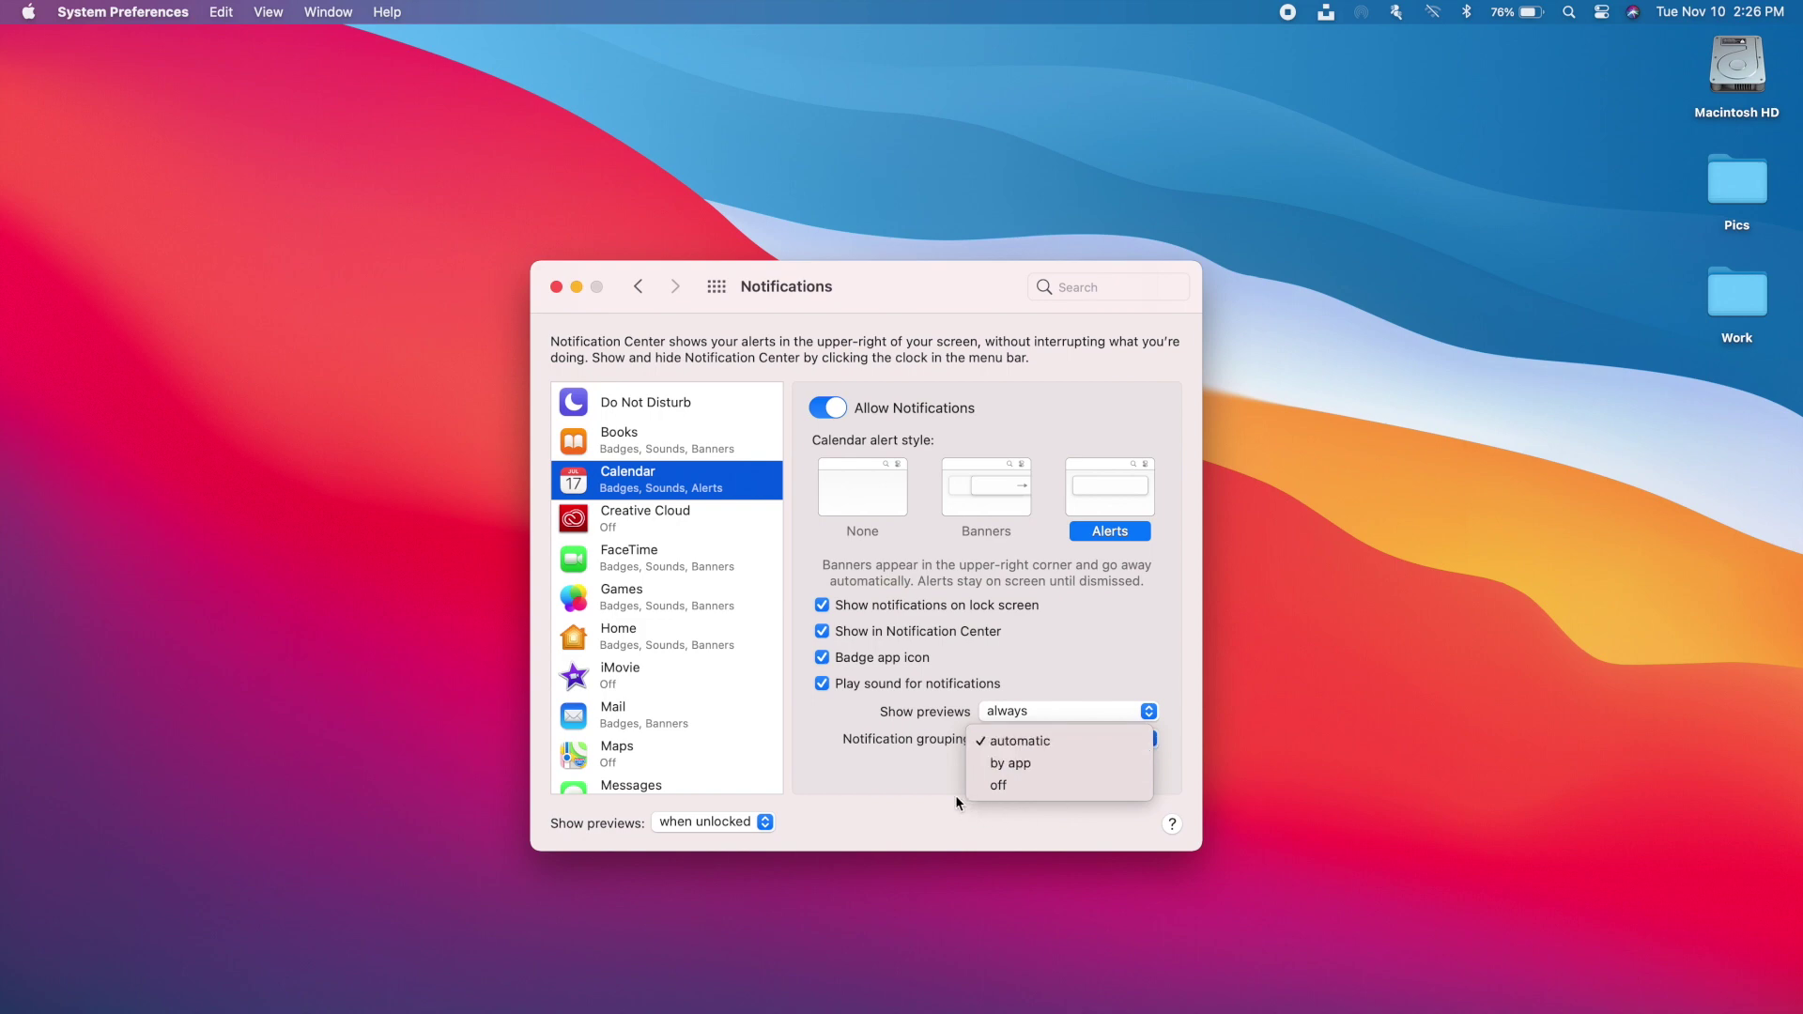
pyautogui.click(918, 799)
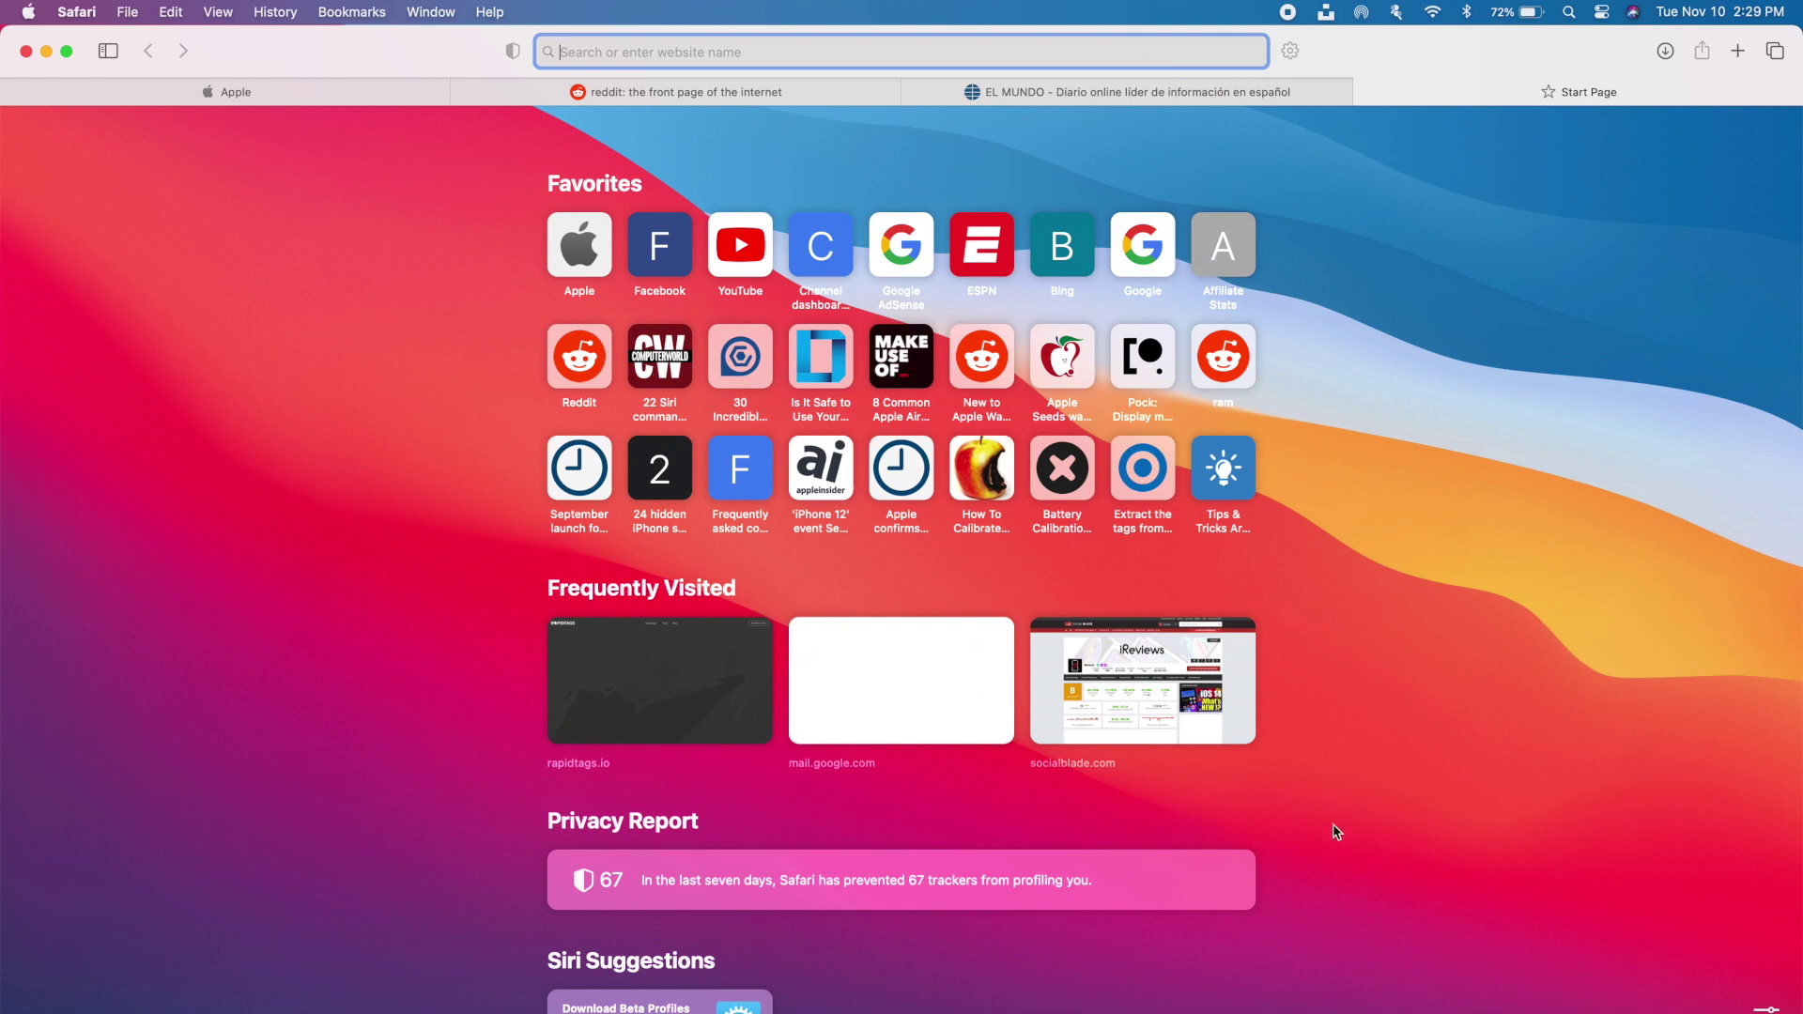
# Look over Safari's full Privacy Report from the start page and close it.
pyautogui.scroll(-2, 1201, 879)
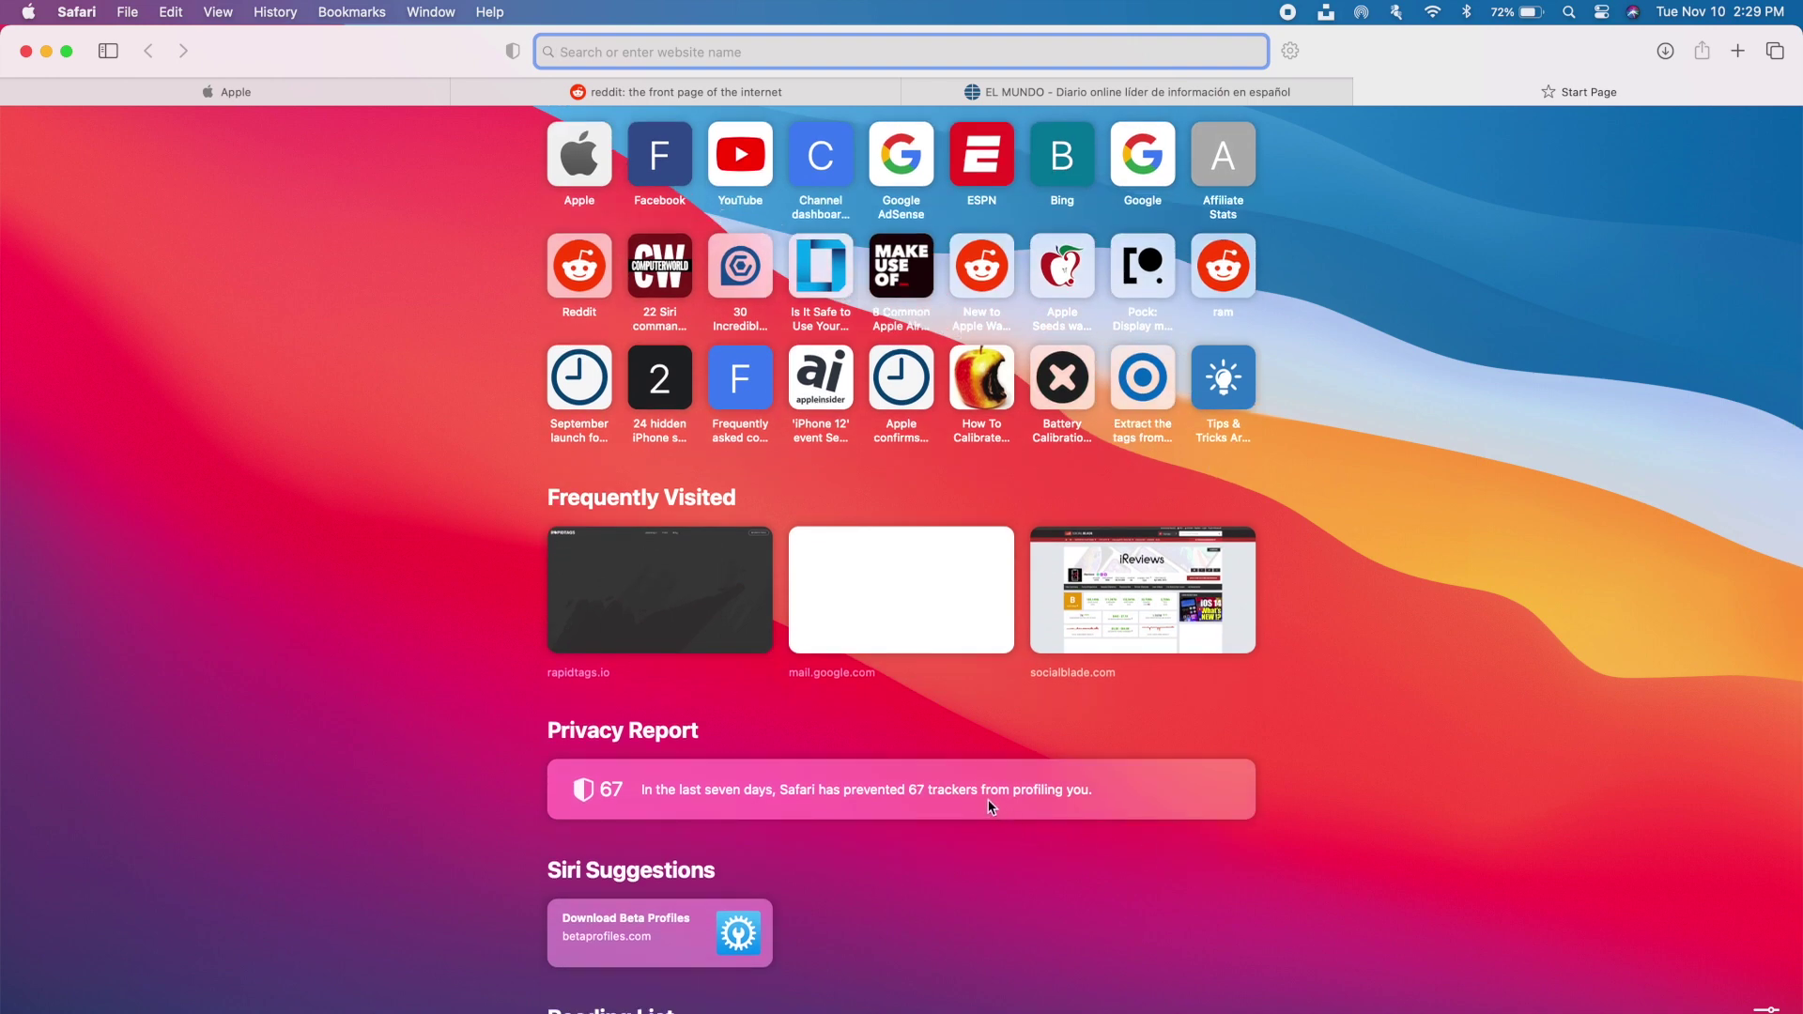
pyautogui.click(989, 806)
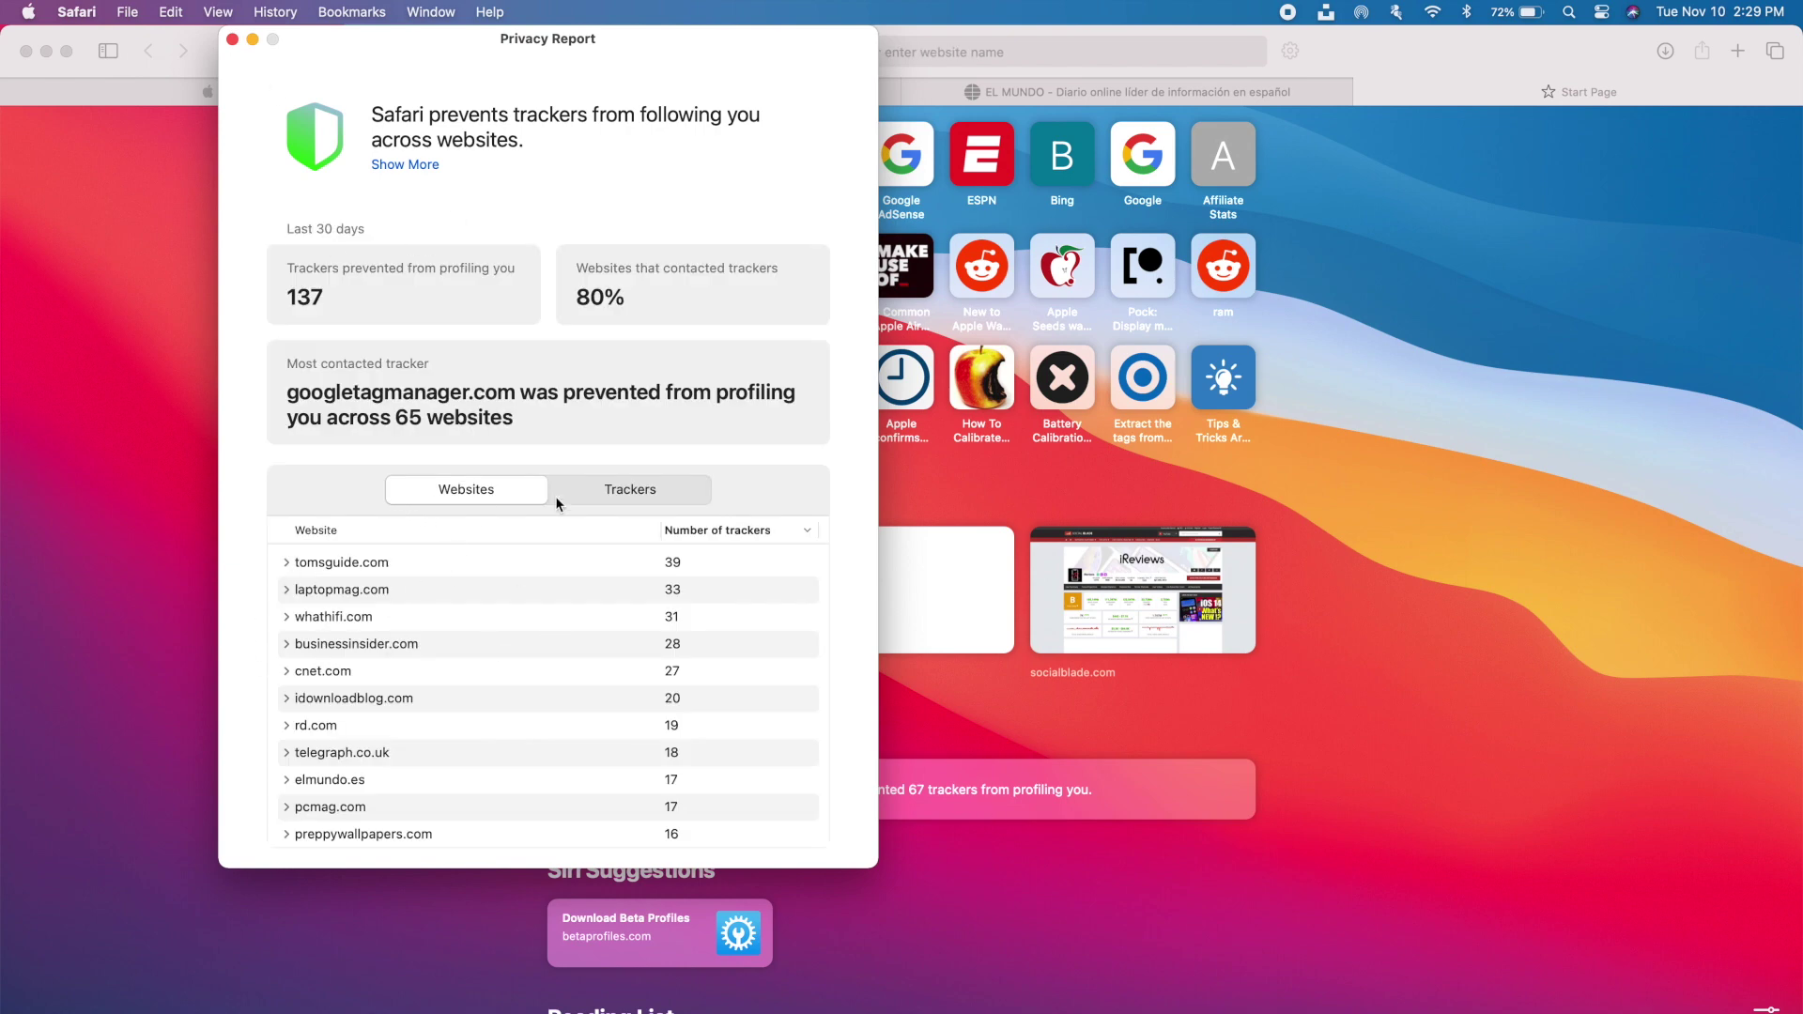
pyautogui.click(232, 40)
# Check the tracker report for the apple.com page and dismiss it.
pyautogui.click(280, 99)
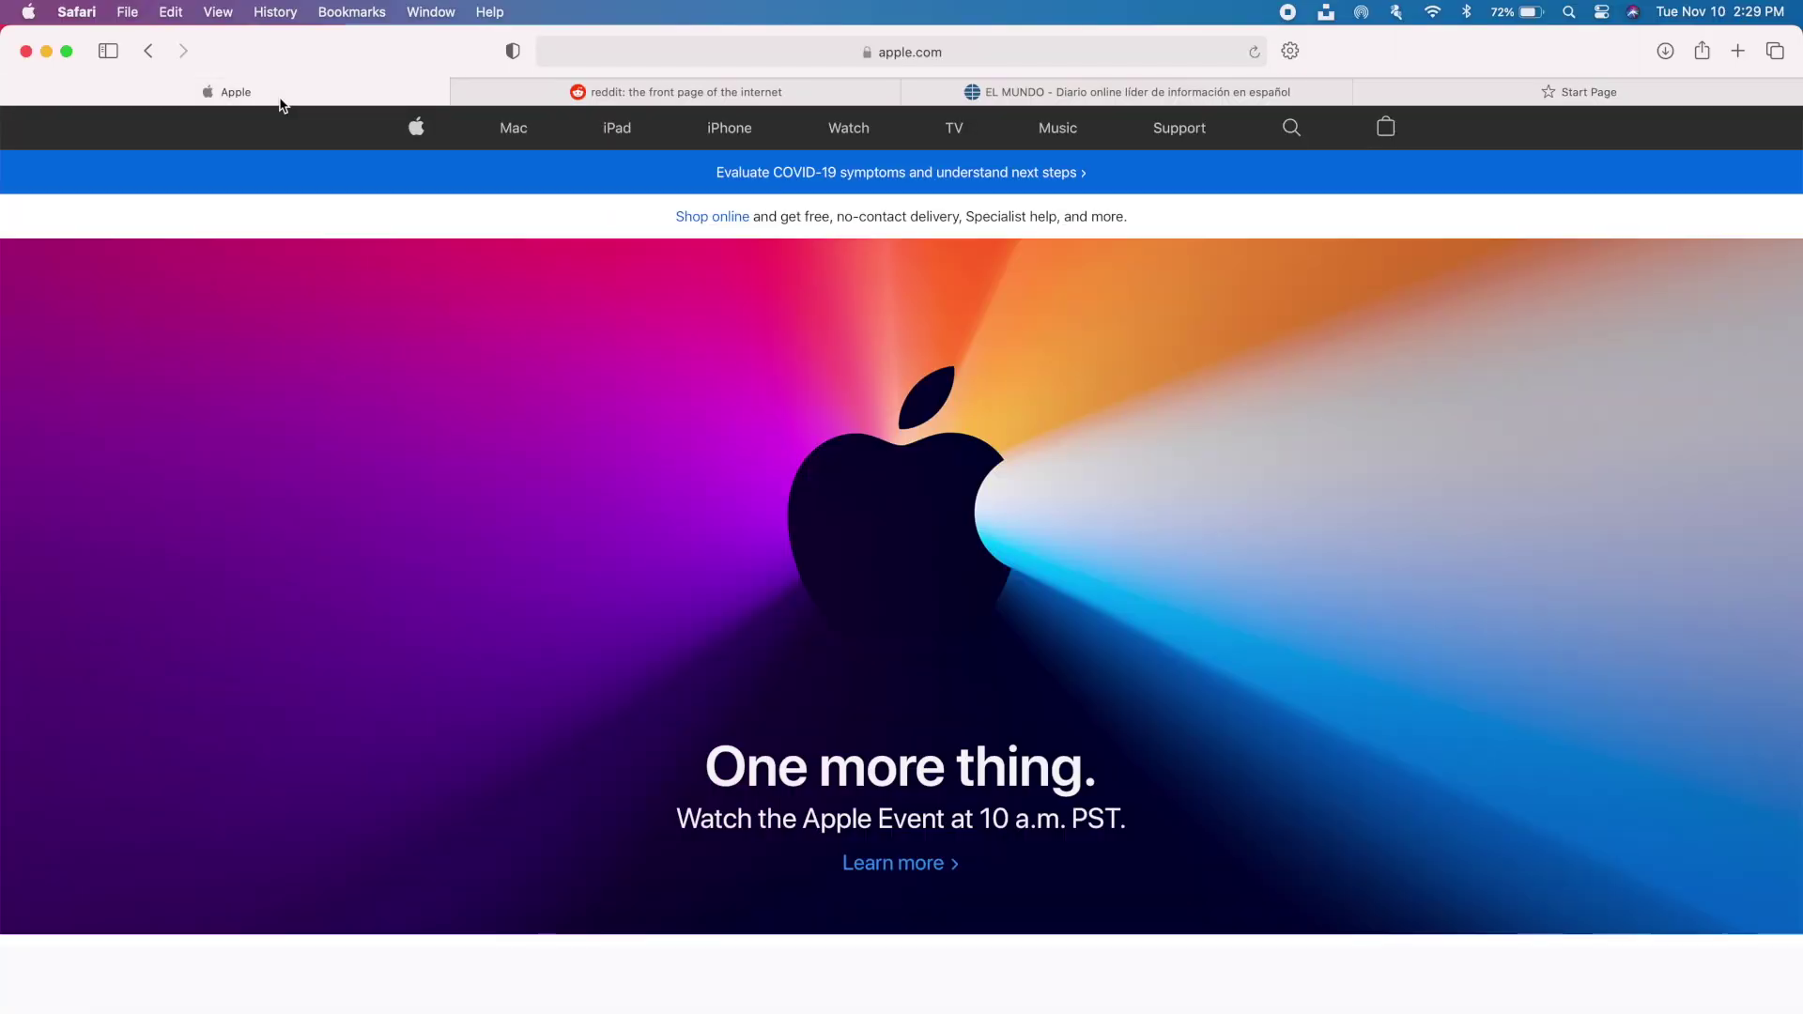
pyautogui.click(514, 51)
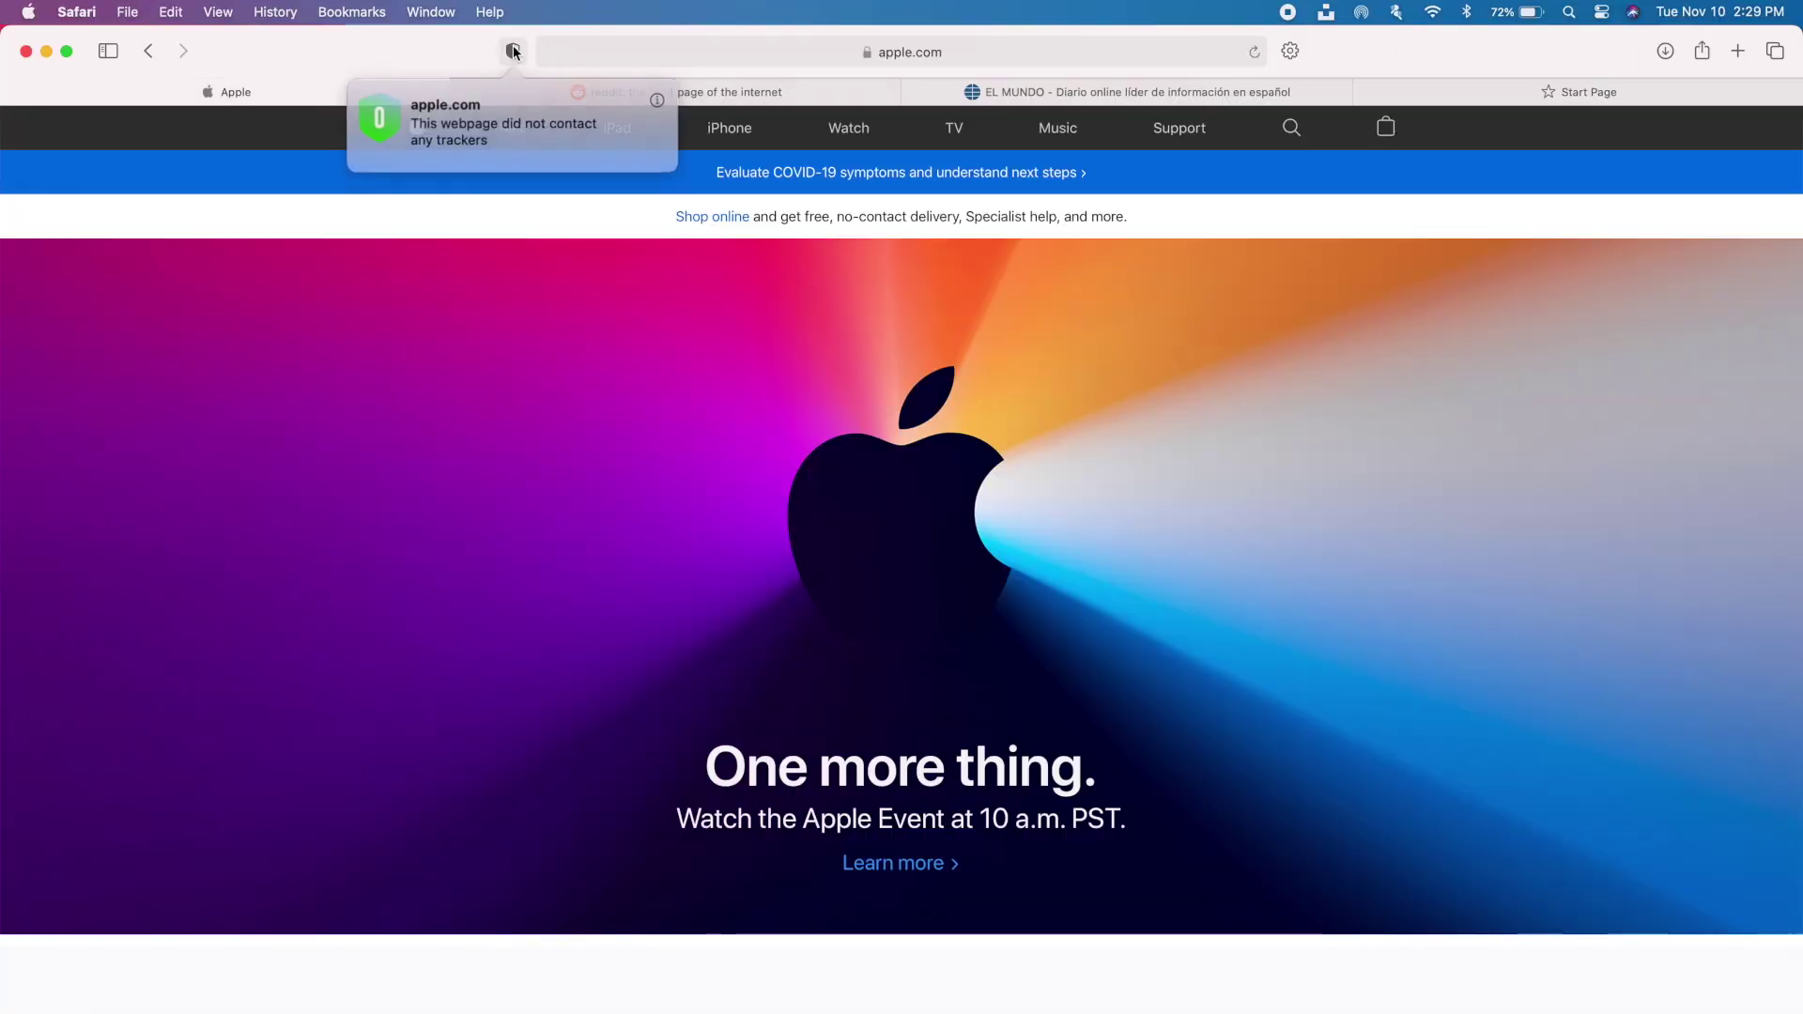
pyautogui.click(289, 102)
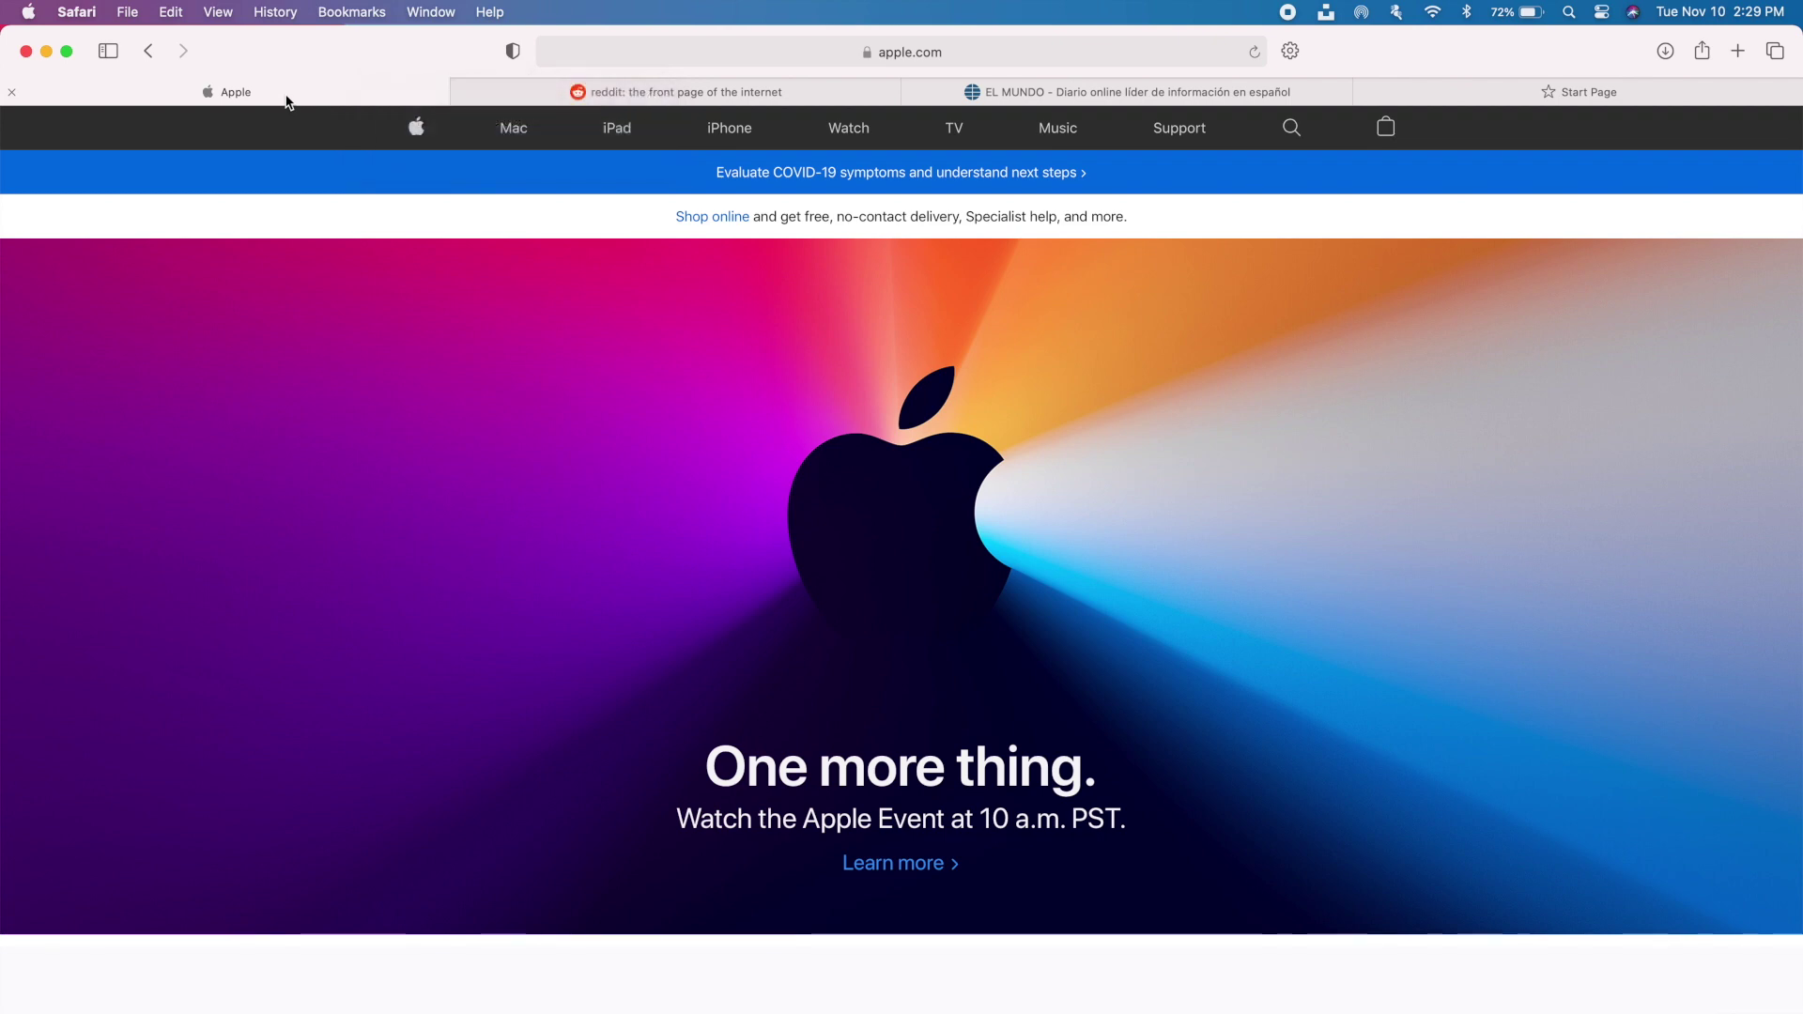
# Return to the Start Page, look through its sections and preview the EL MUNDO and reddit tabs.
pyautogui.click(1557, 90)
pyautogui.scroll(-3, 1368, 829)
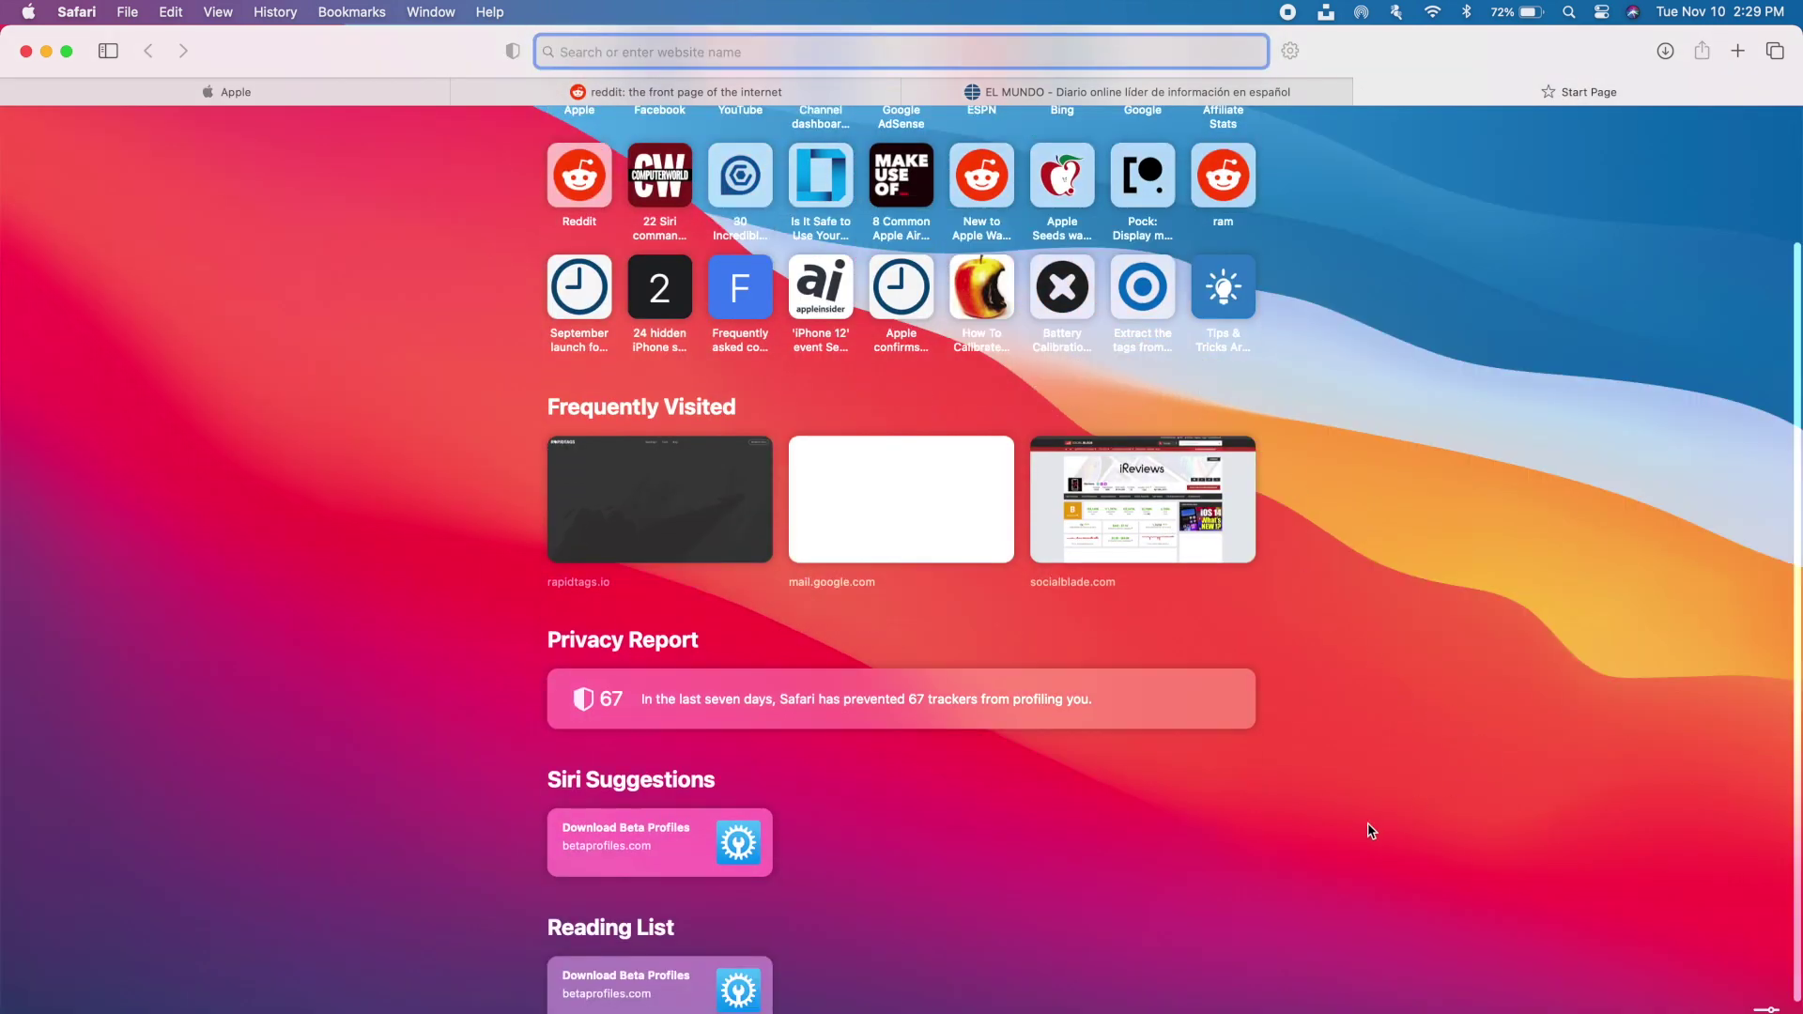
pyautogui.scroll(5, 941, 963)
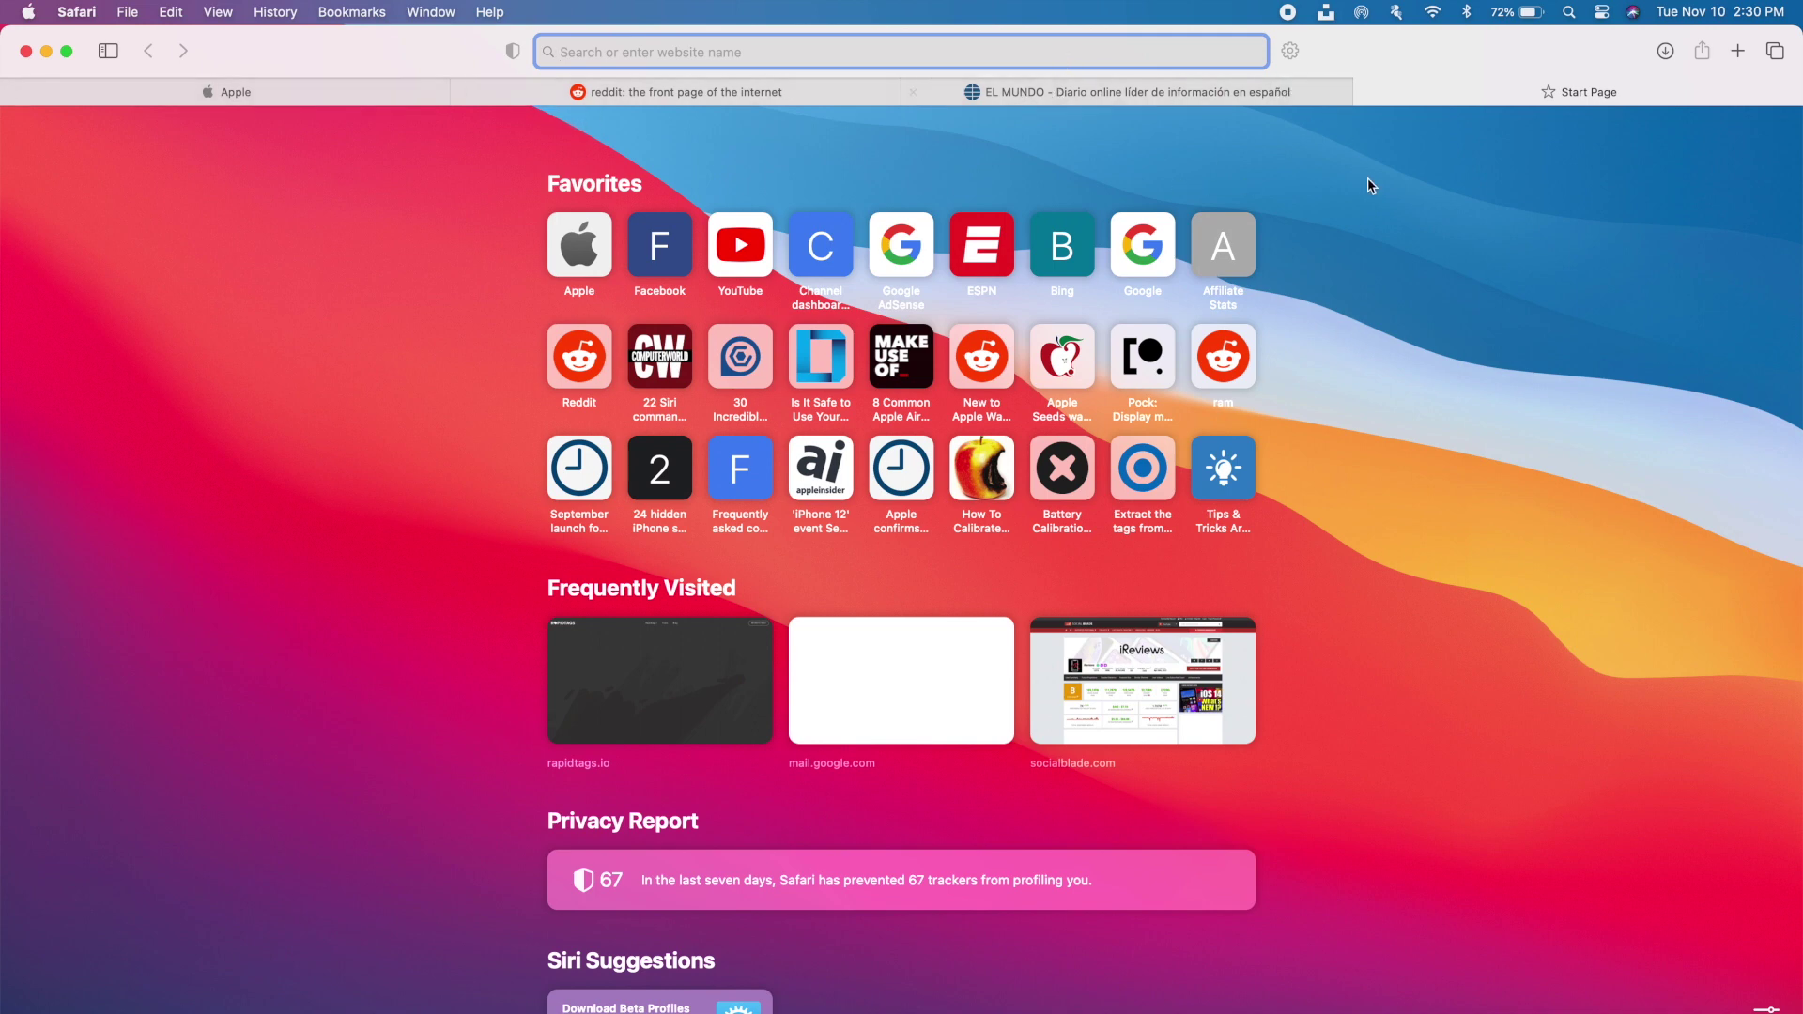
pyautogui.moveTo(1183, 102)
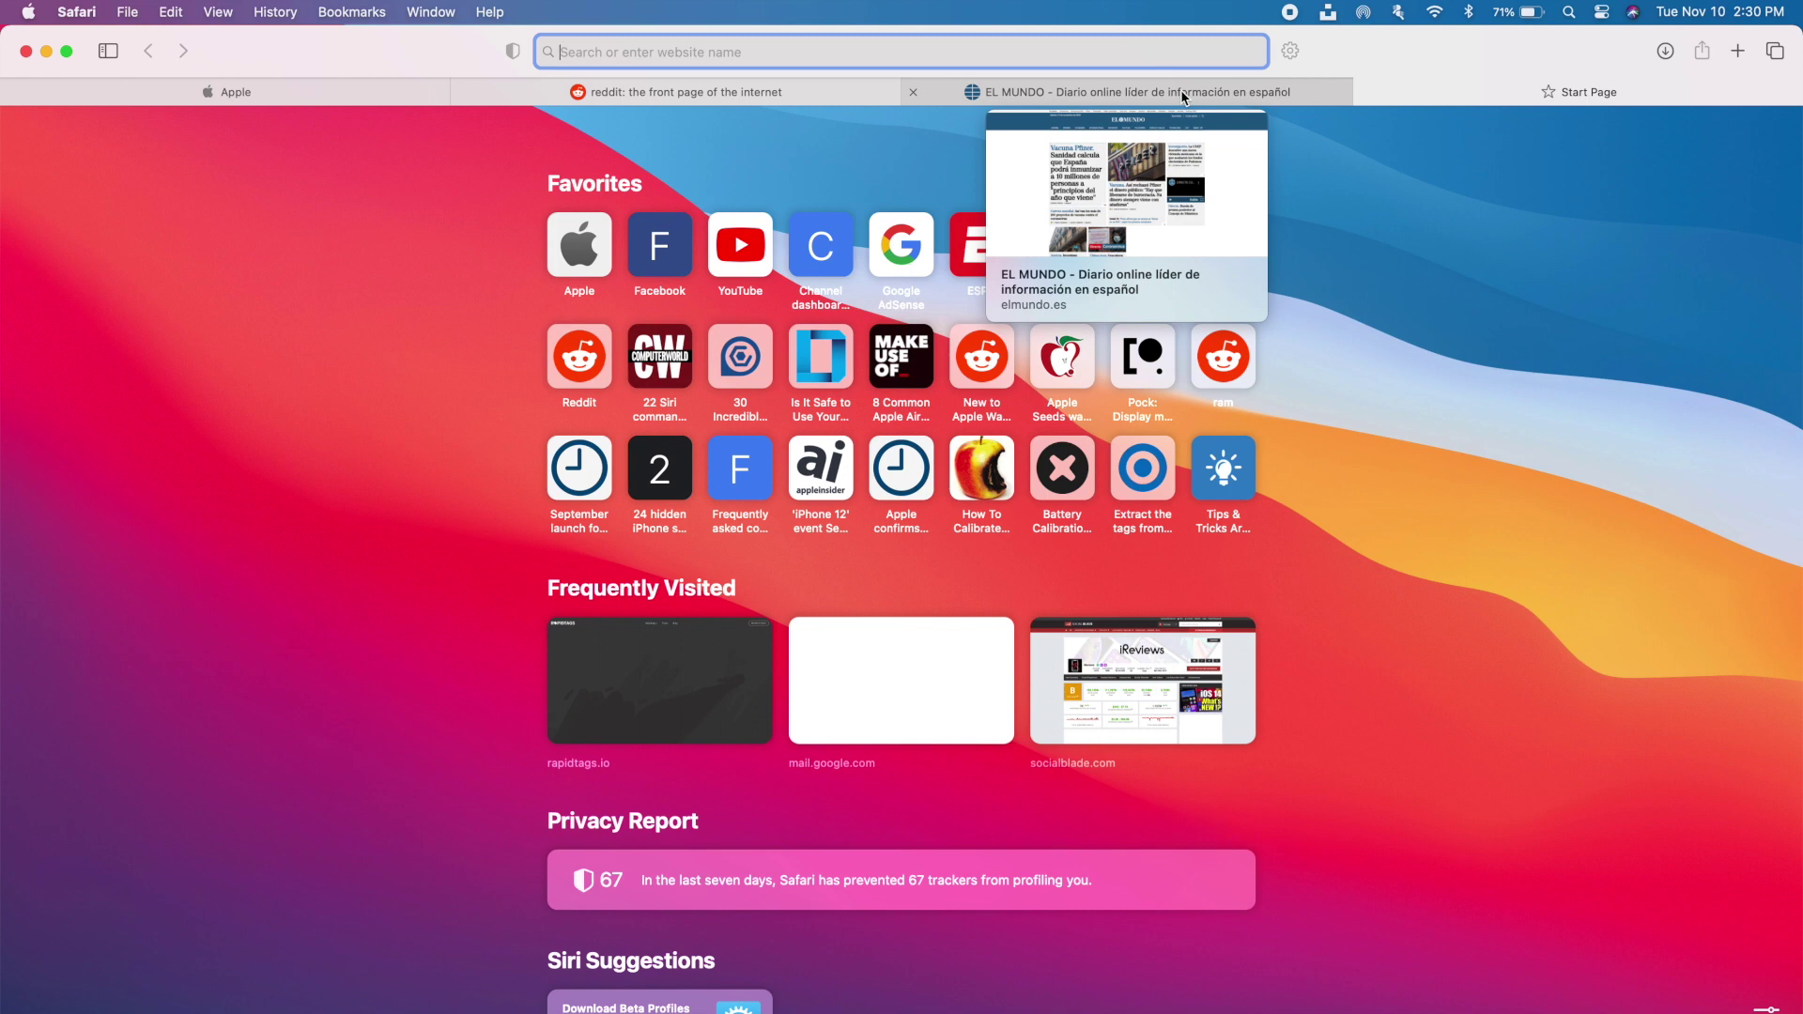
pyautogui.moveTo(822, 90)
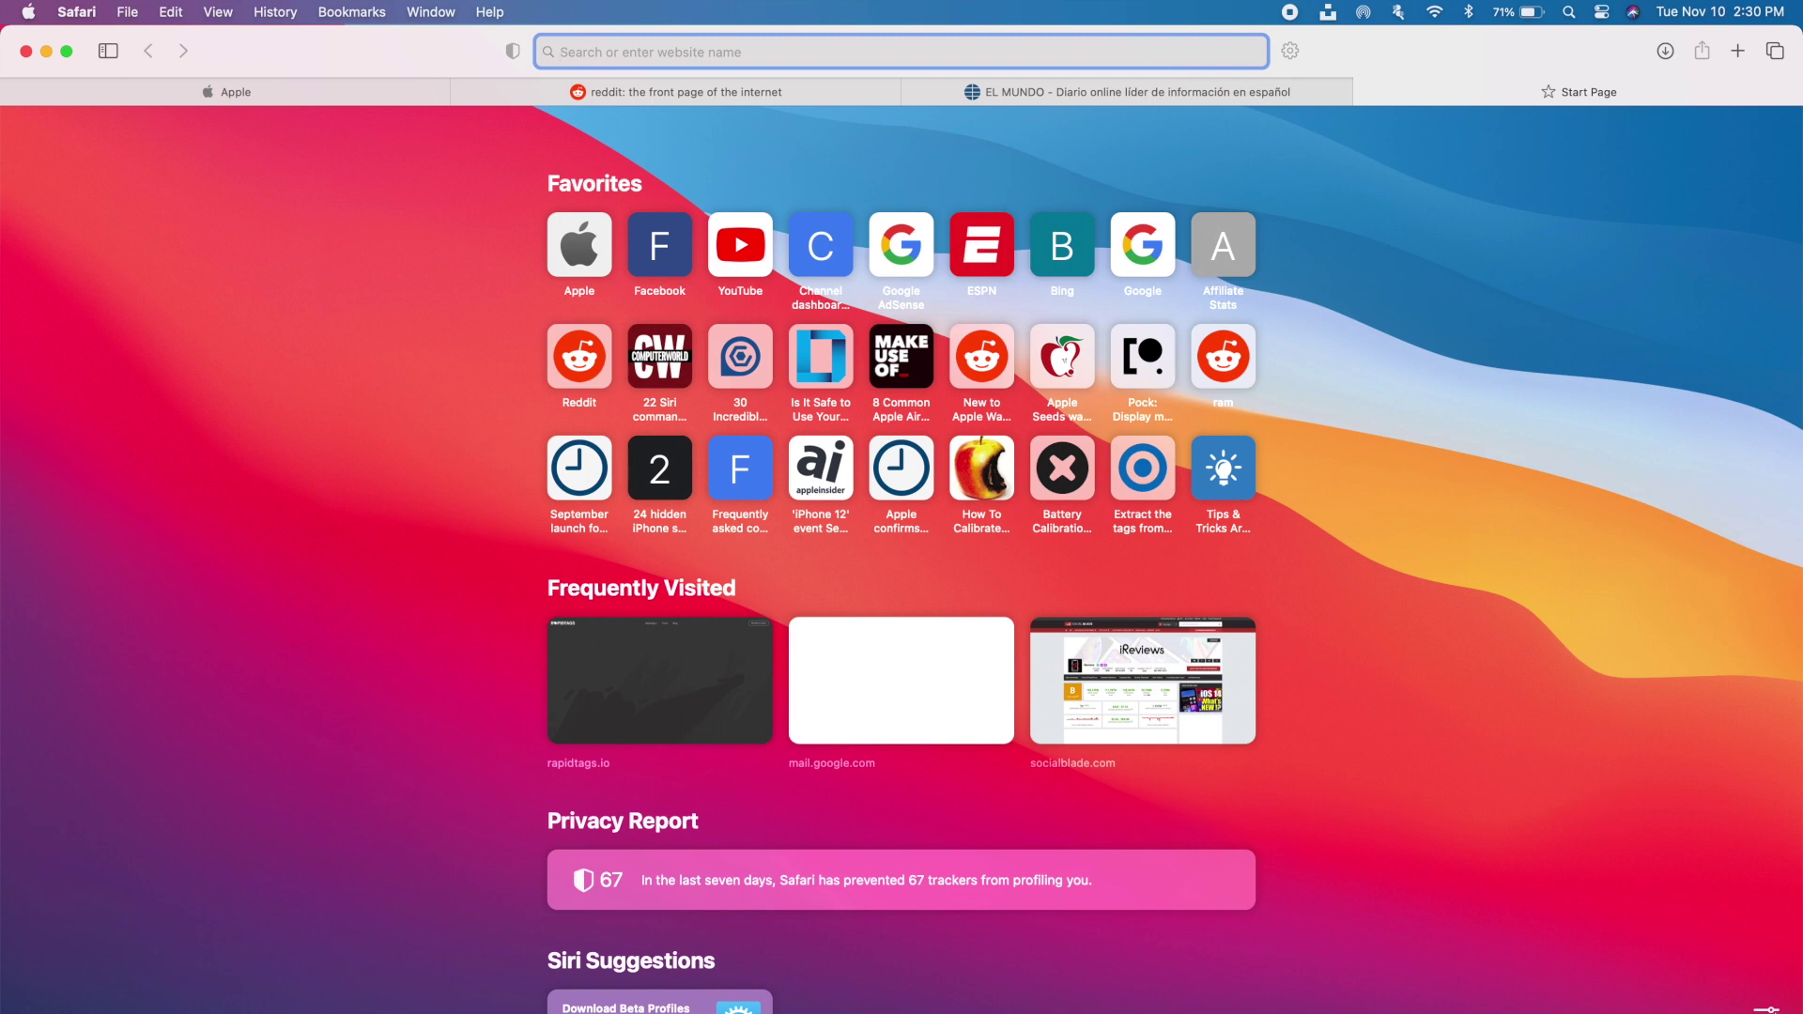
# Hide the Favorites section on the start page and show it again.
pyautogui.click(1767, 1010)
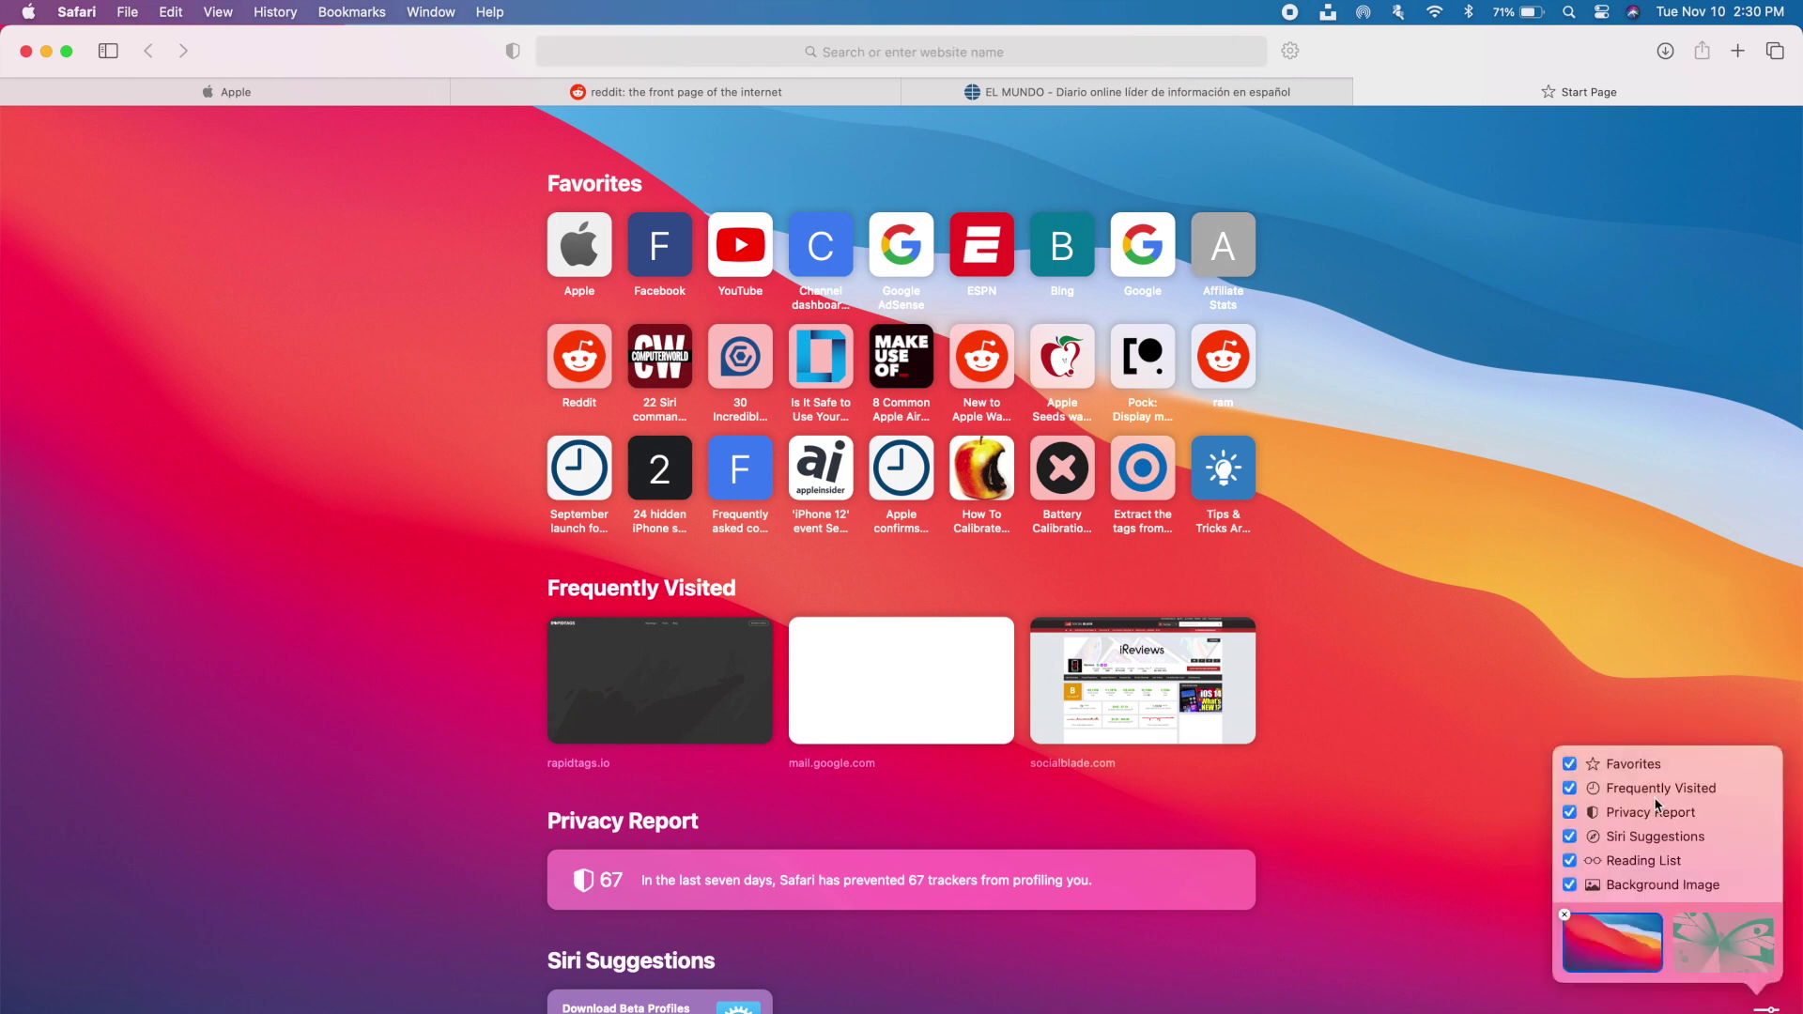
pyautogui.click(1618, 766)
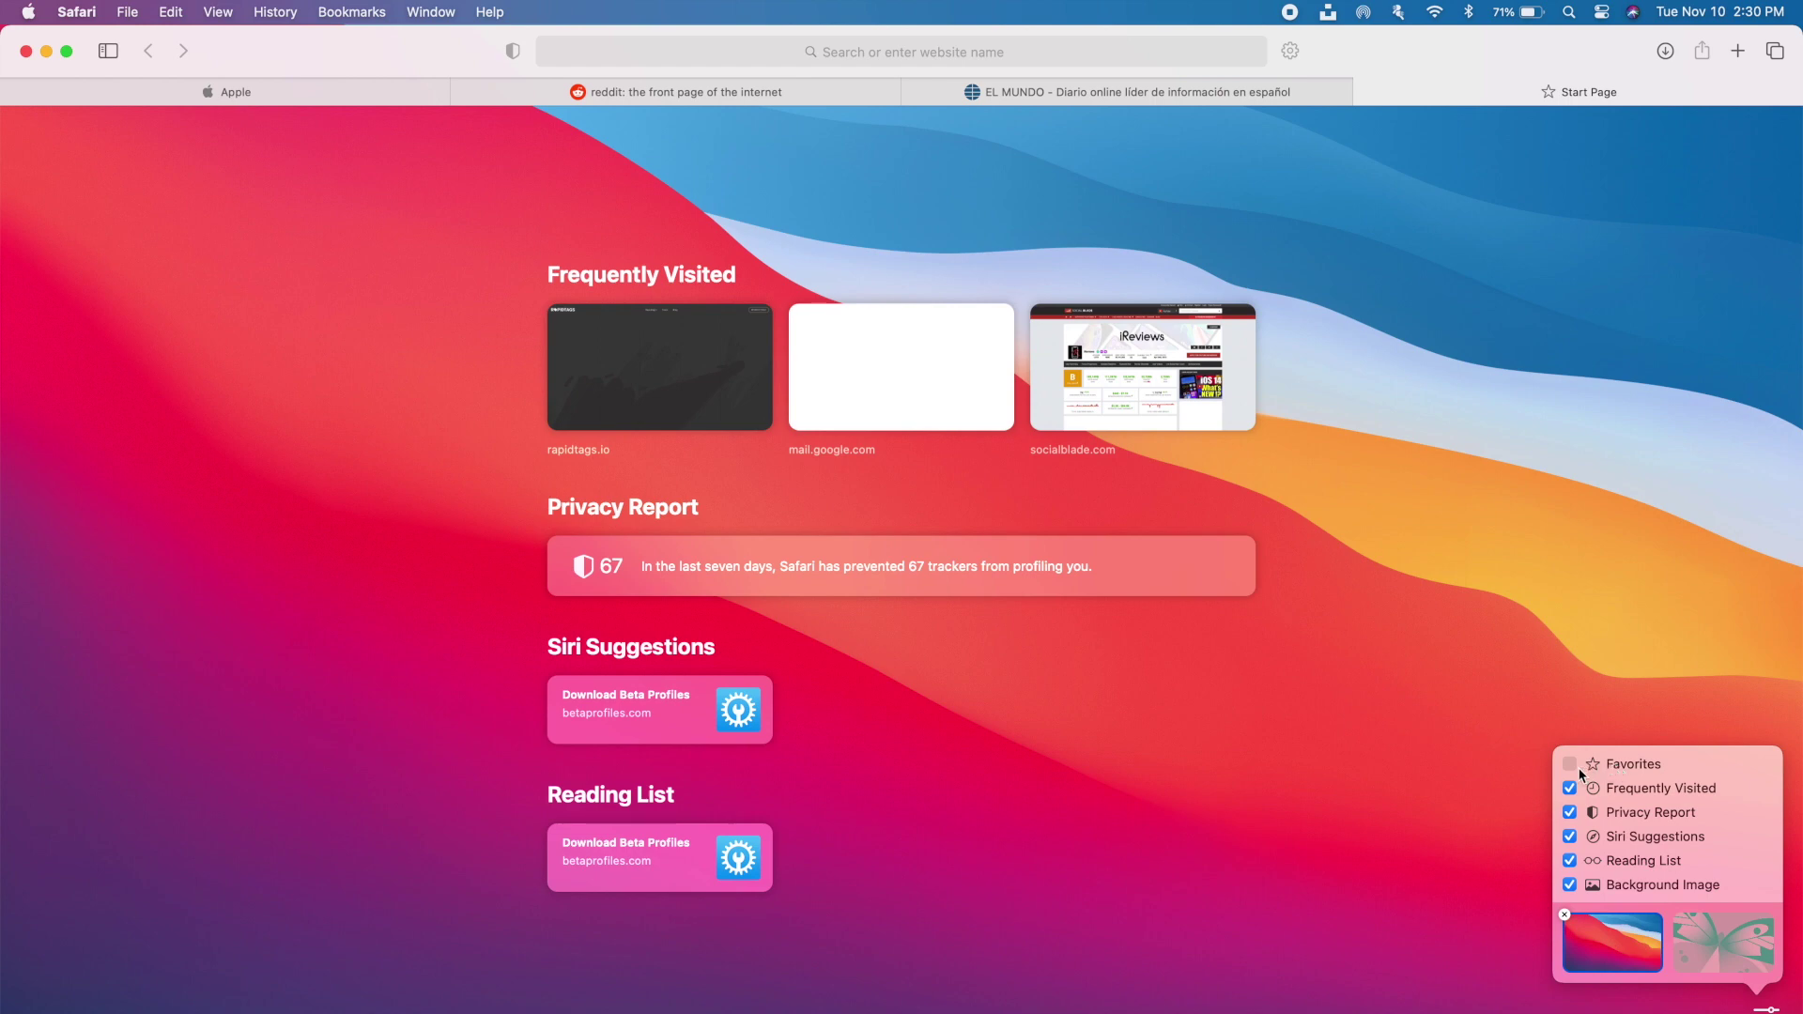
pyautogui.click(1569, 764)
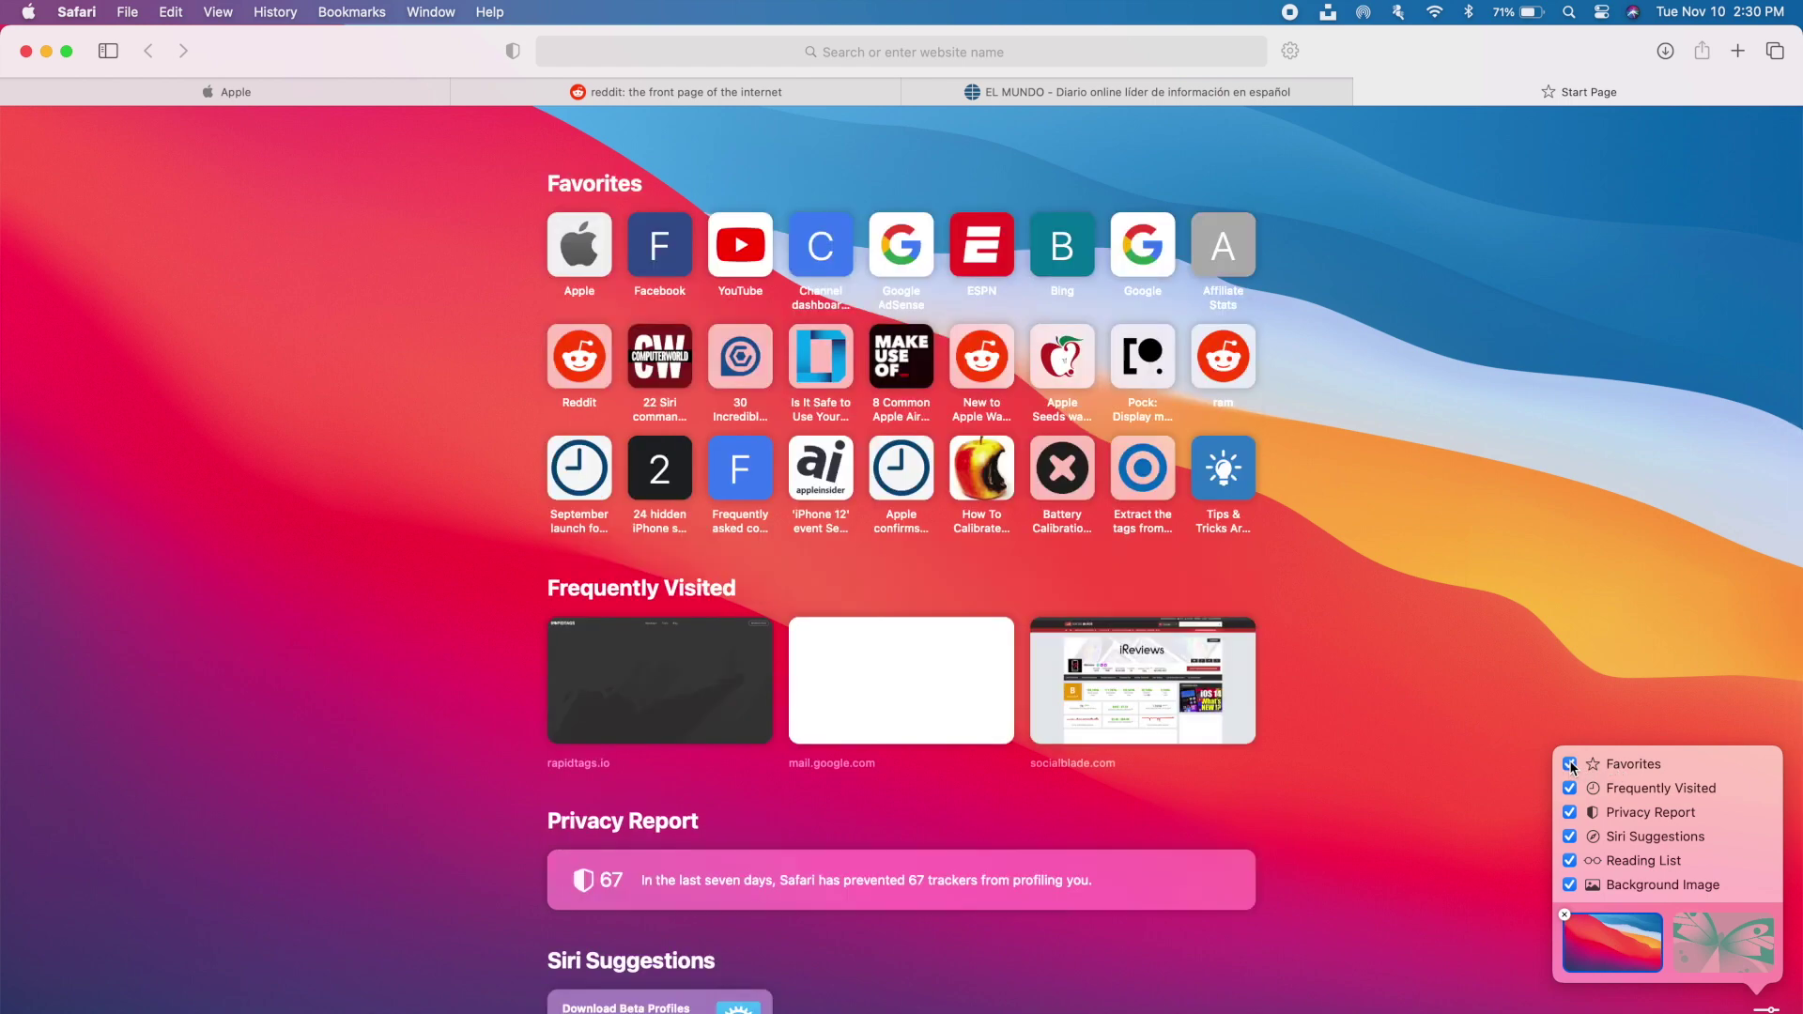
# Try the butterfly background on the start page, set the orange and blue bear illustration instead, and close the customization options.
pyautogui.click(1691, 942)
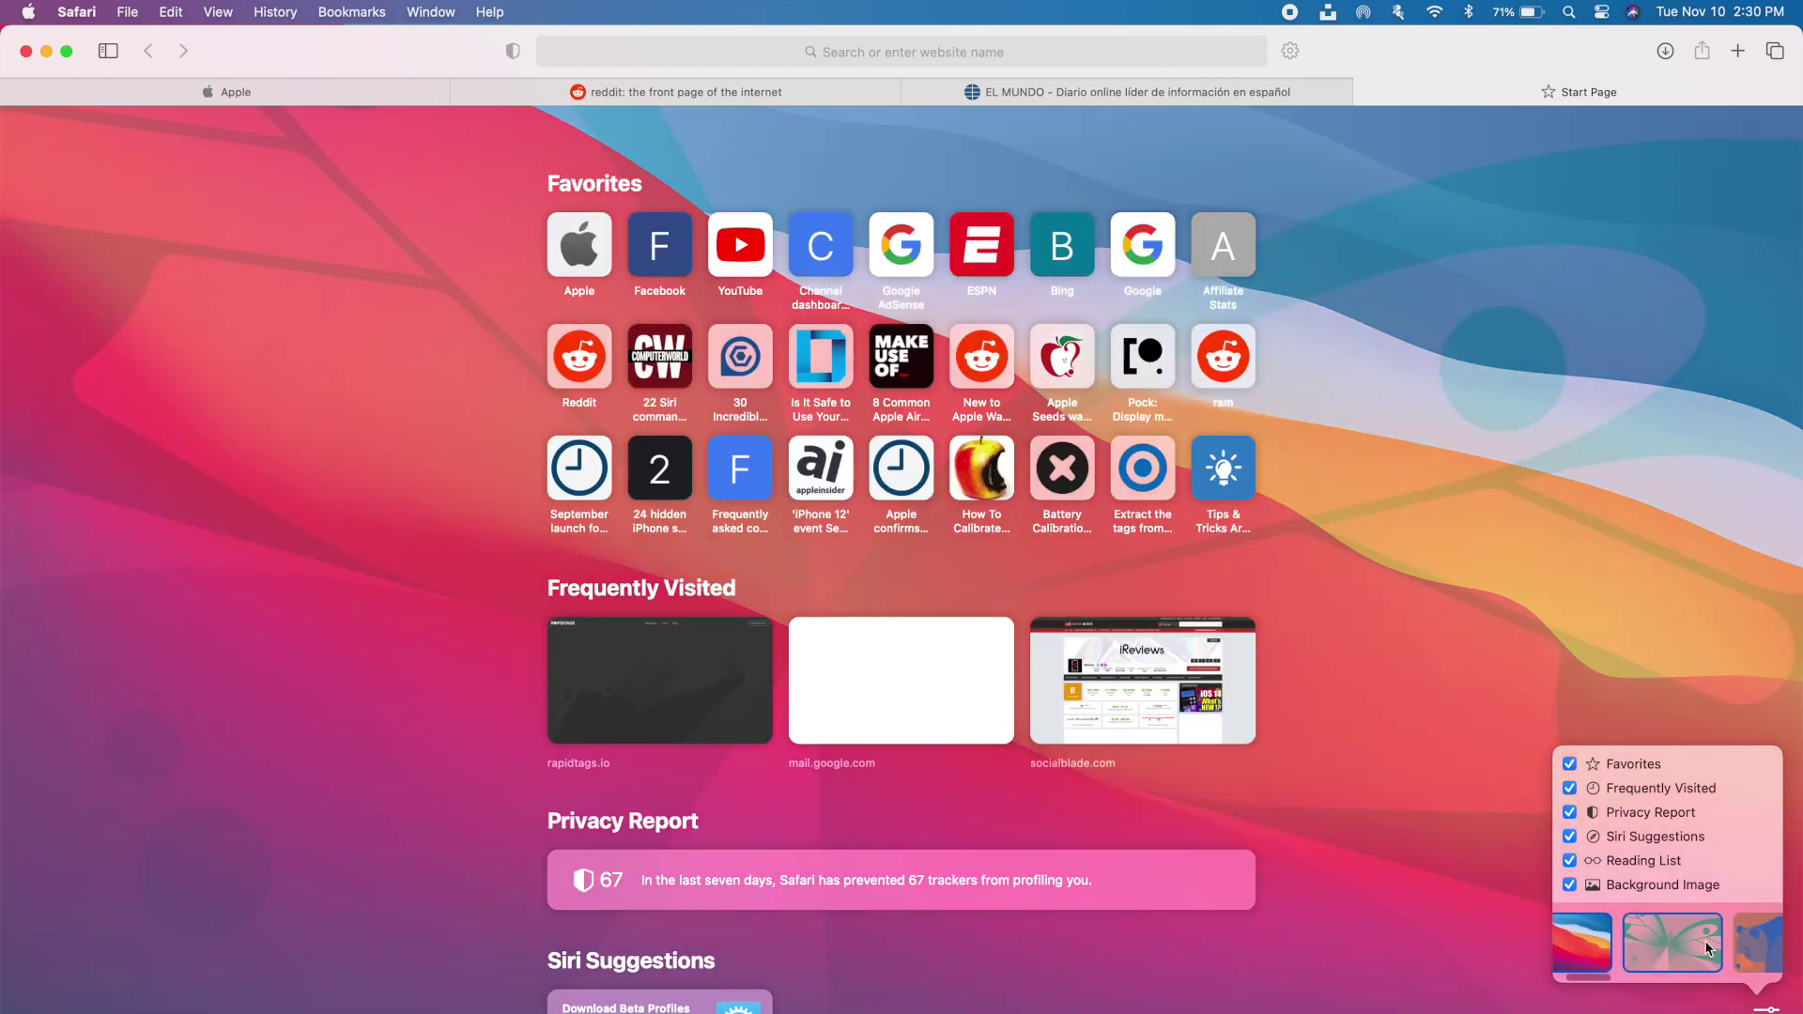
pyautogui.click(1594, 955)
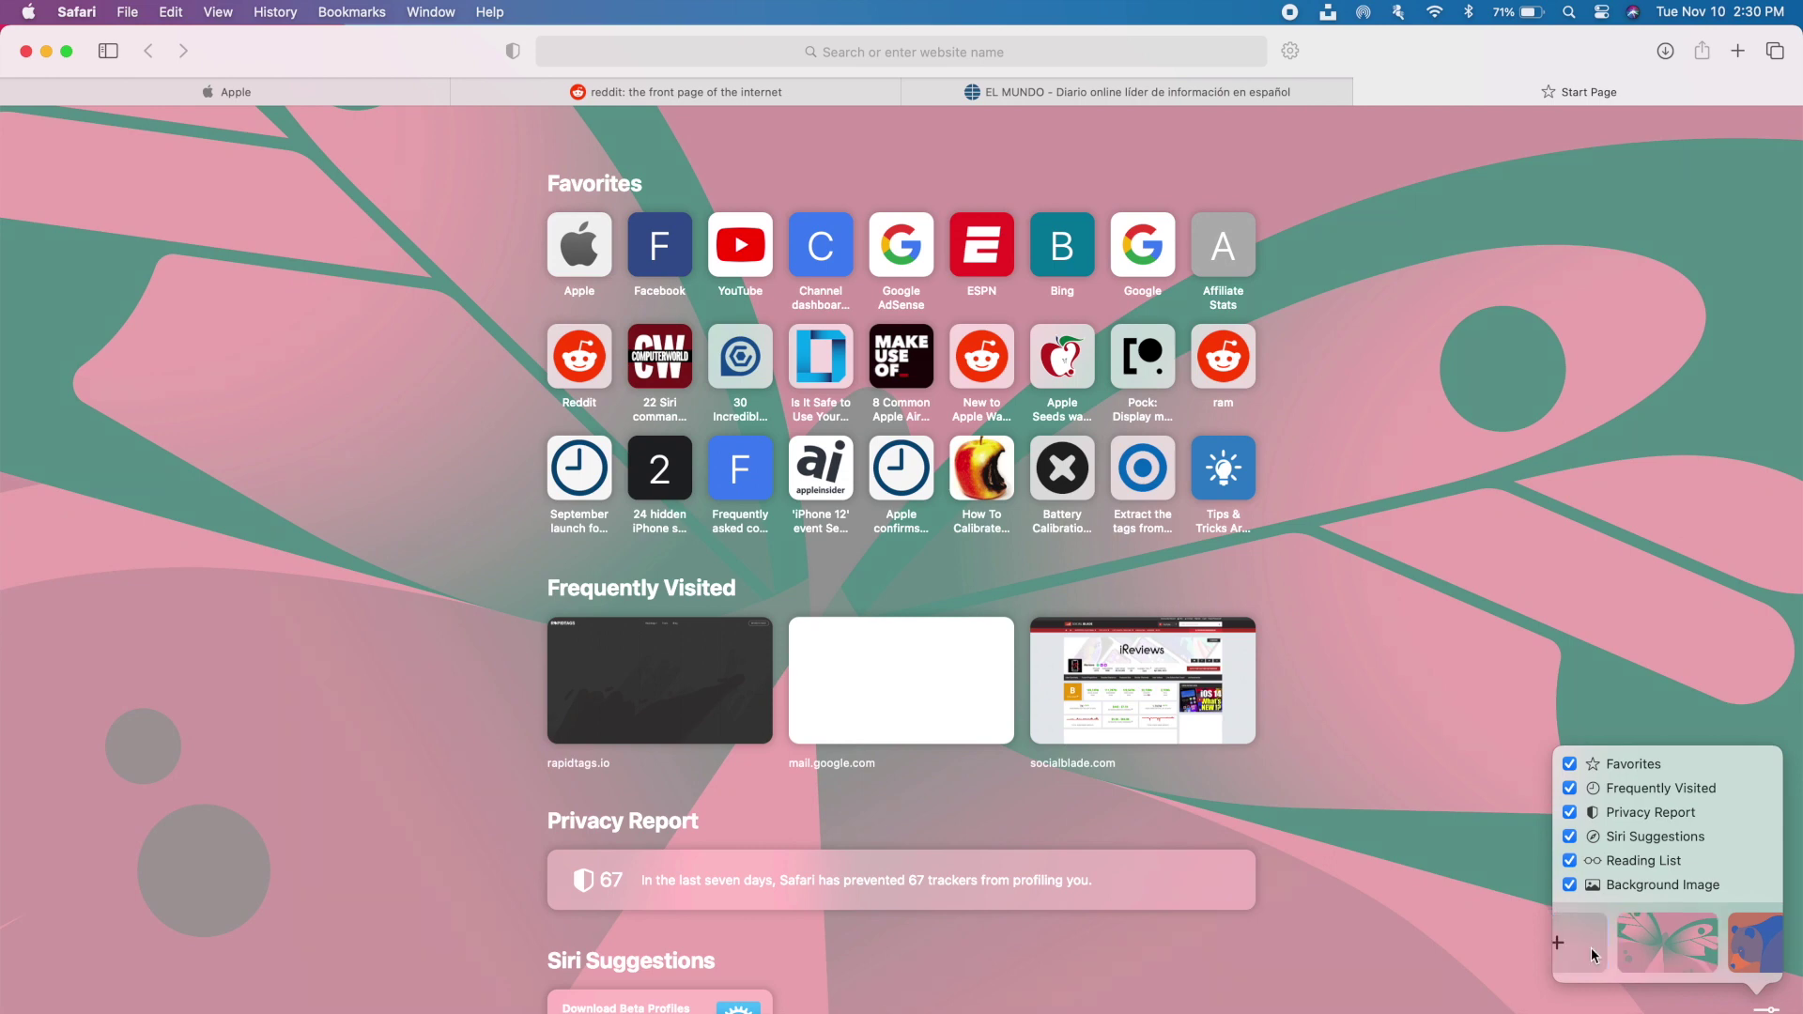
pyautogui.hscroll(-1, 1611, 946)
pyautogui.hscroll(3, 1634, 945)
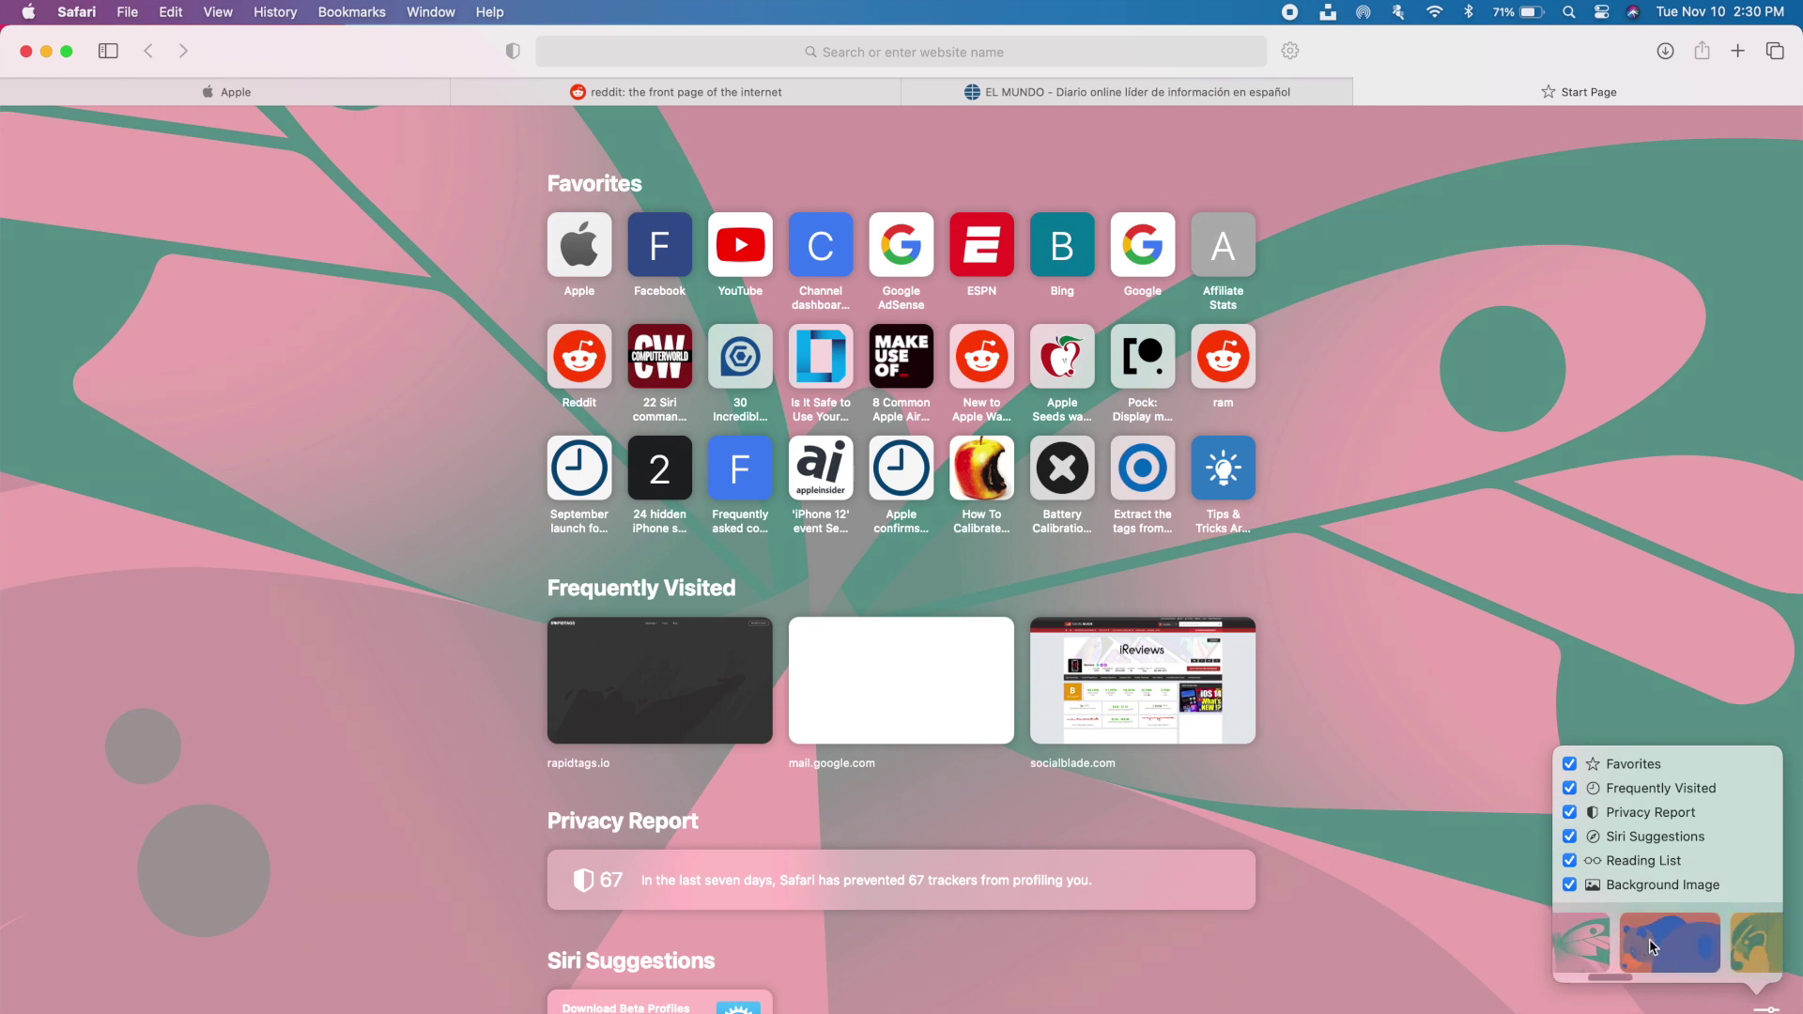
pyautogui.click(1652, 946)
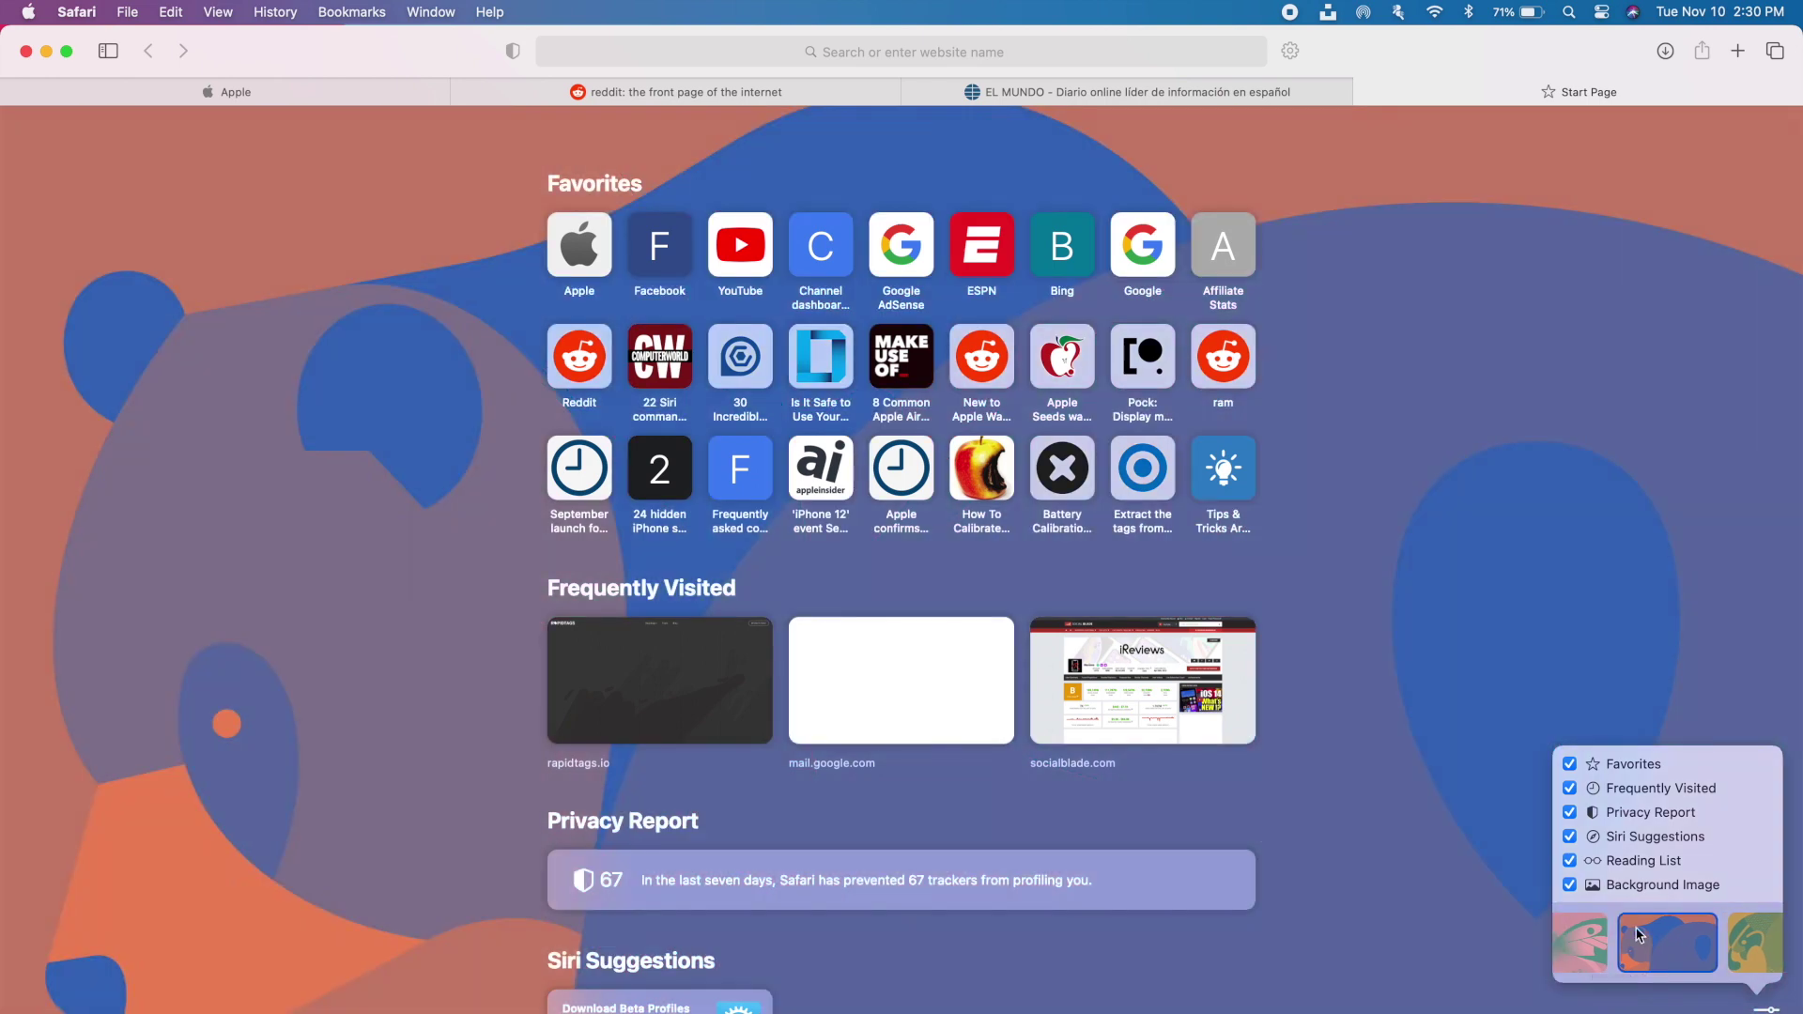
pyautogui.click(1395, 648)
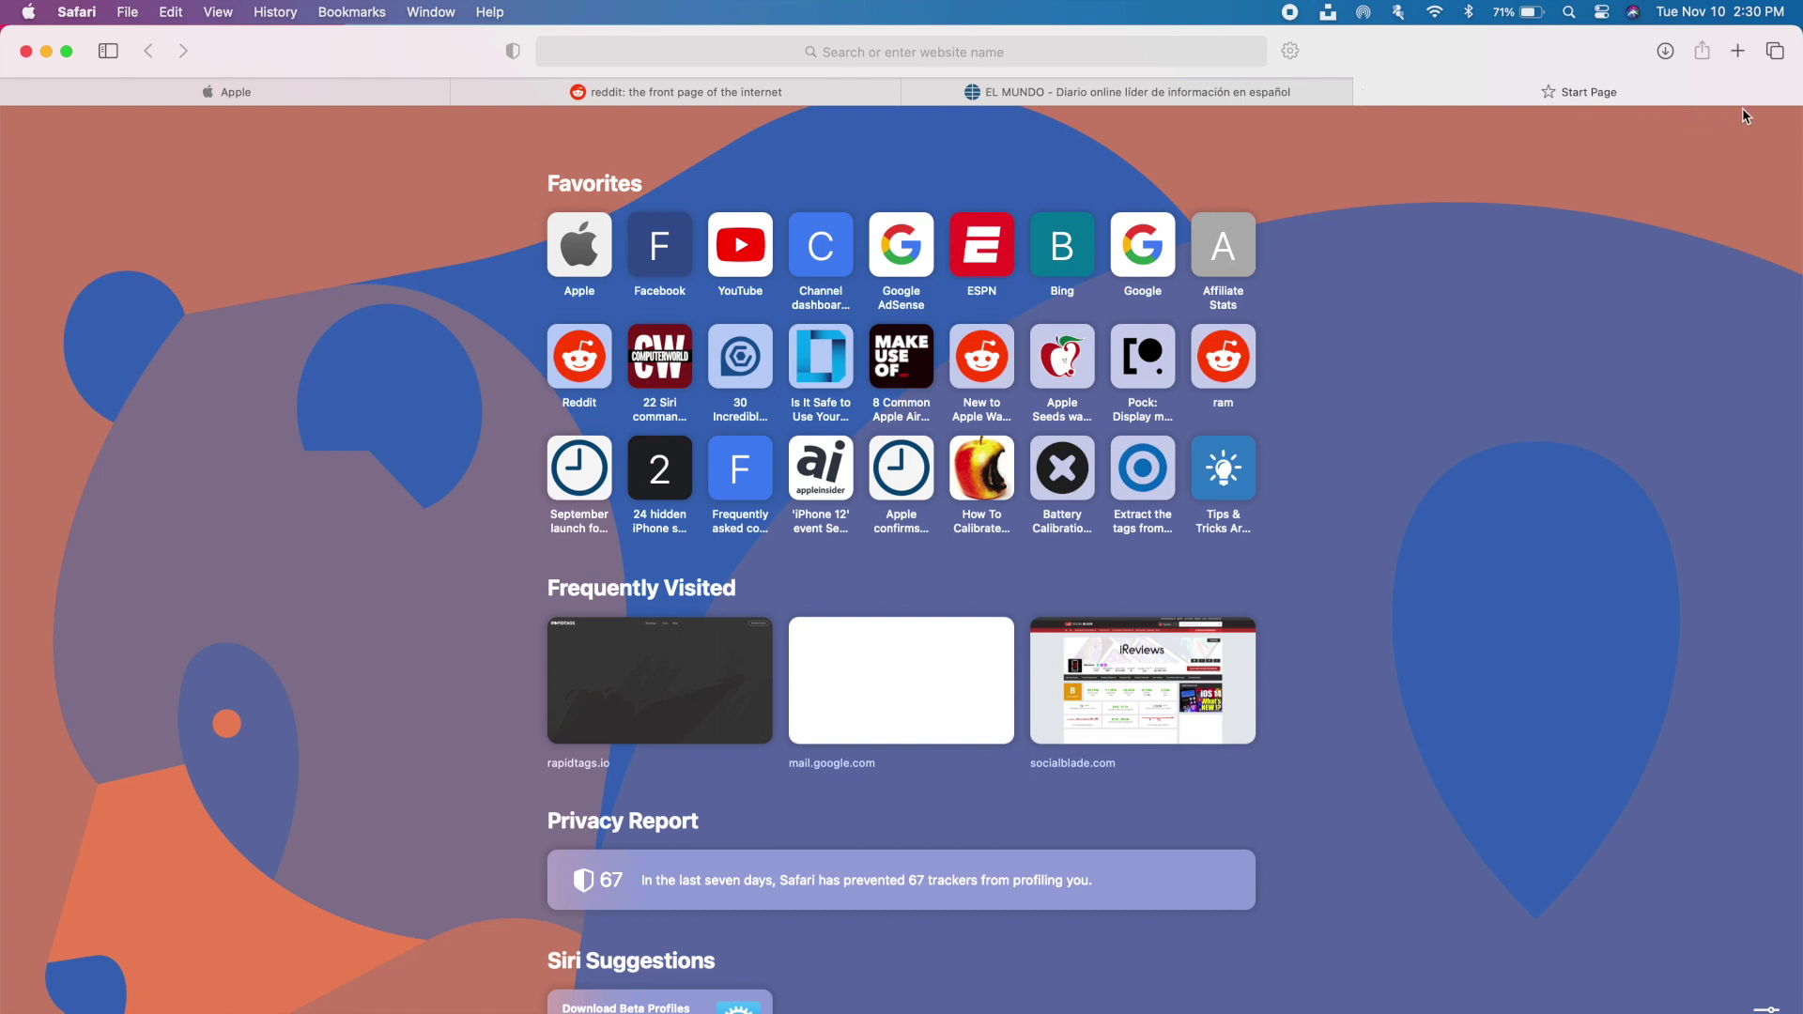
# View all open tabs in the tab overview and return to the Start Page.
pyautogui.click(1775, 58)
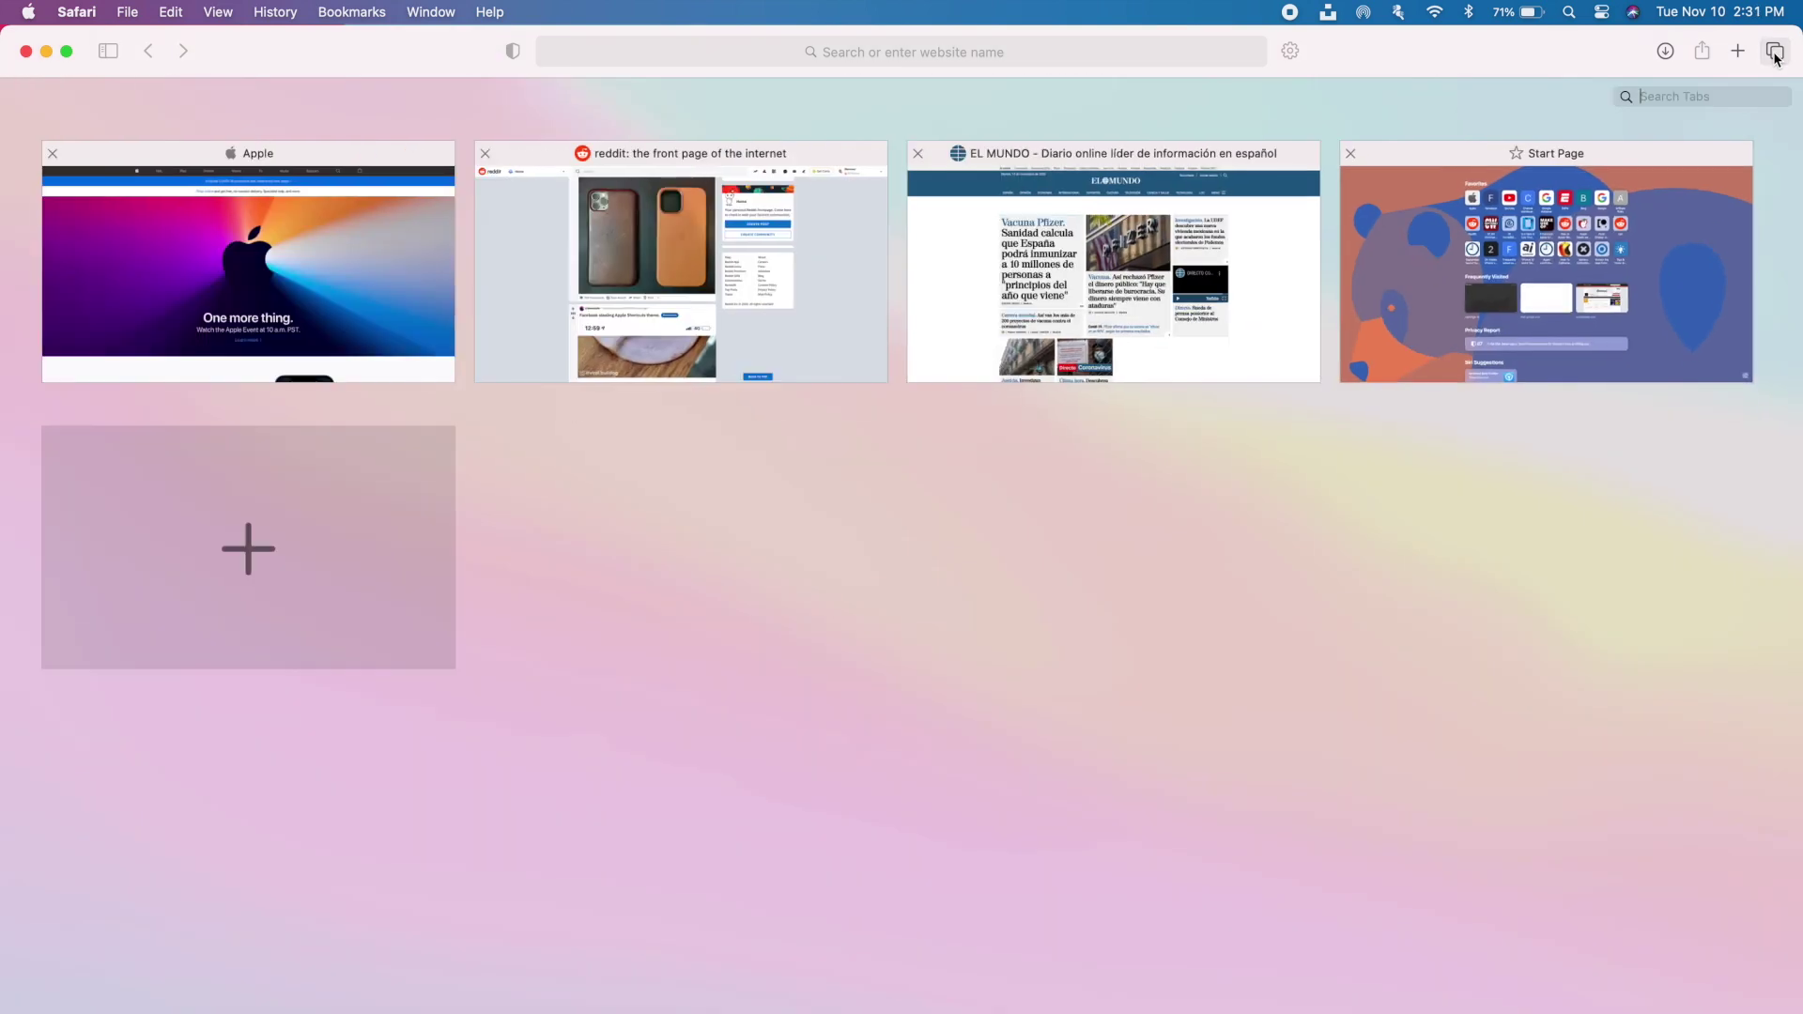
pyautogui.click(1508, 329)
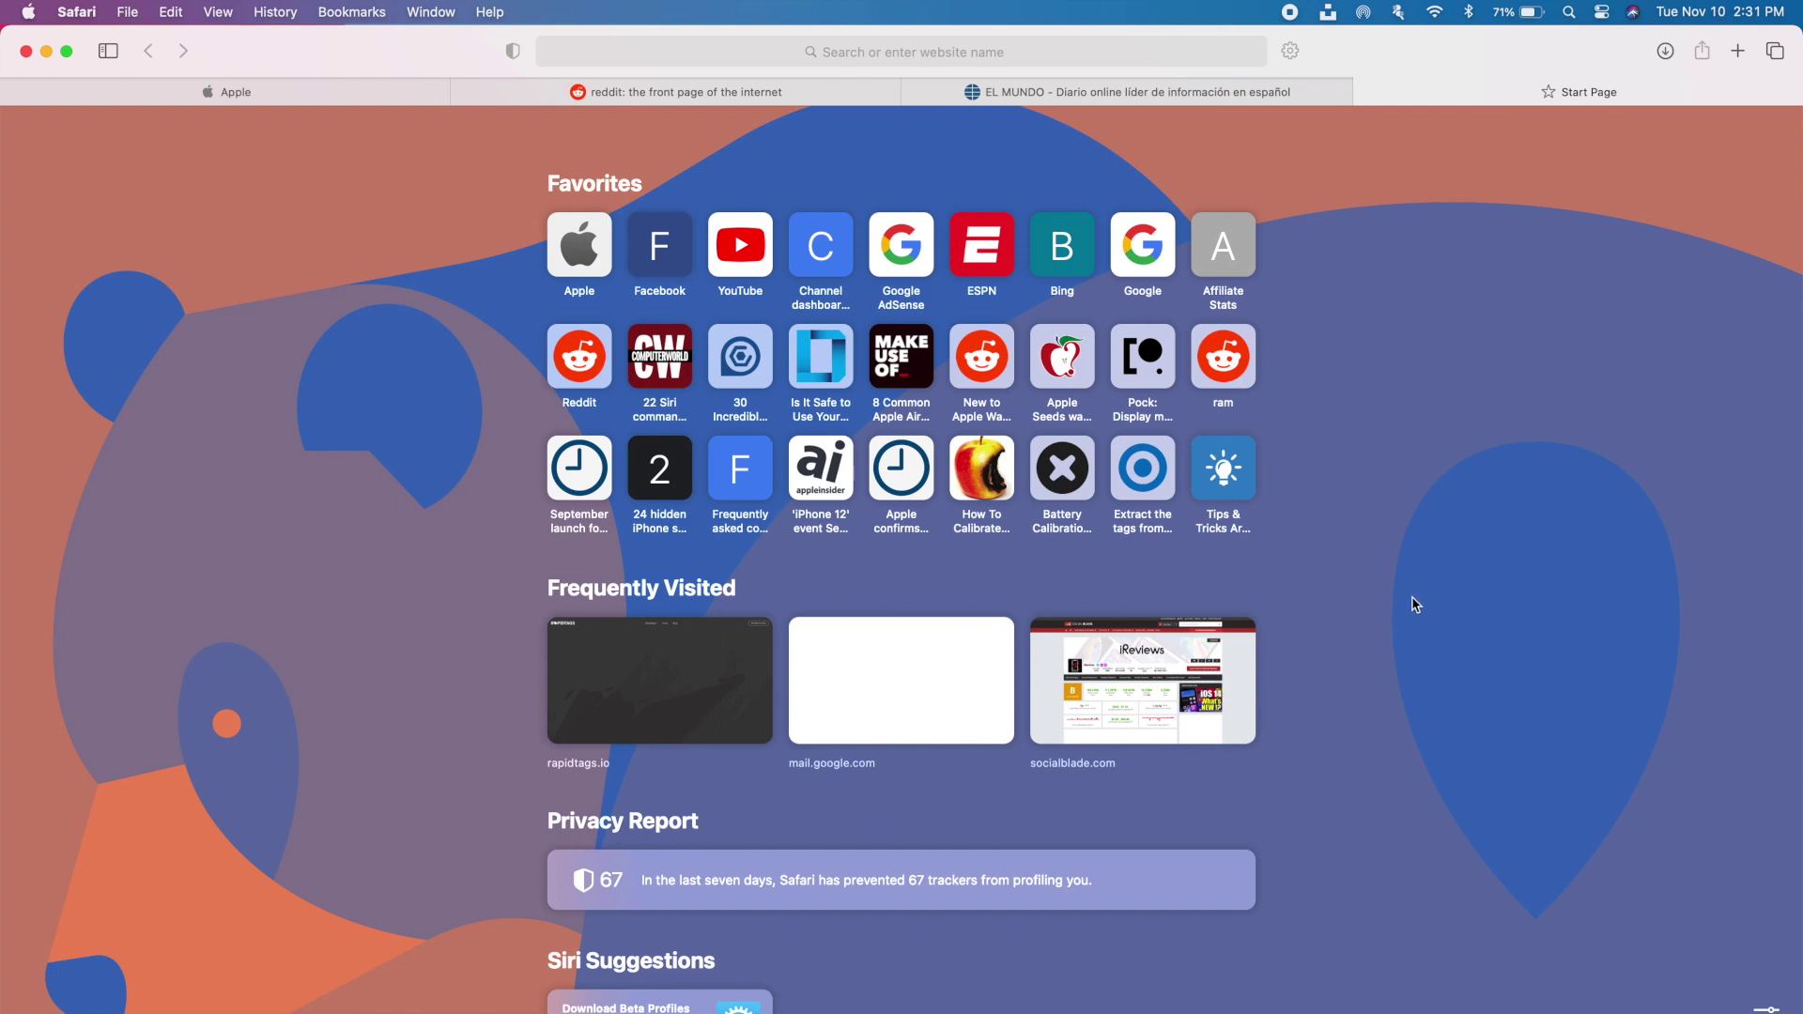
# Open the EL MUNDO page and translate it to English.
pyautogui.click(1157, 98)
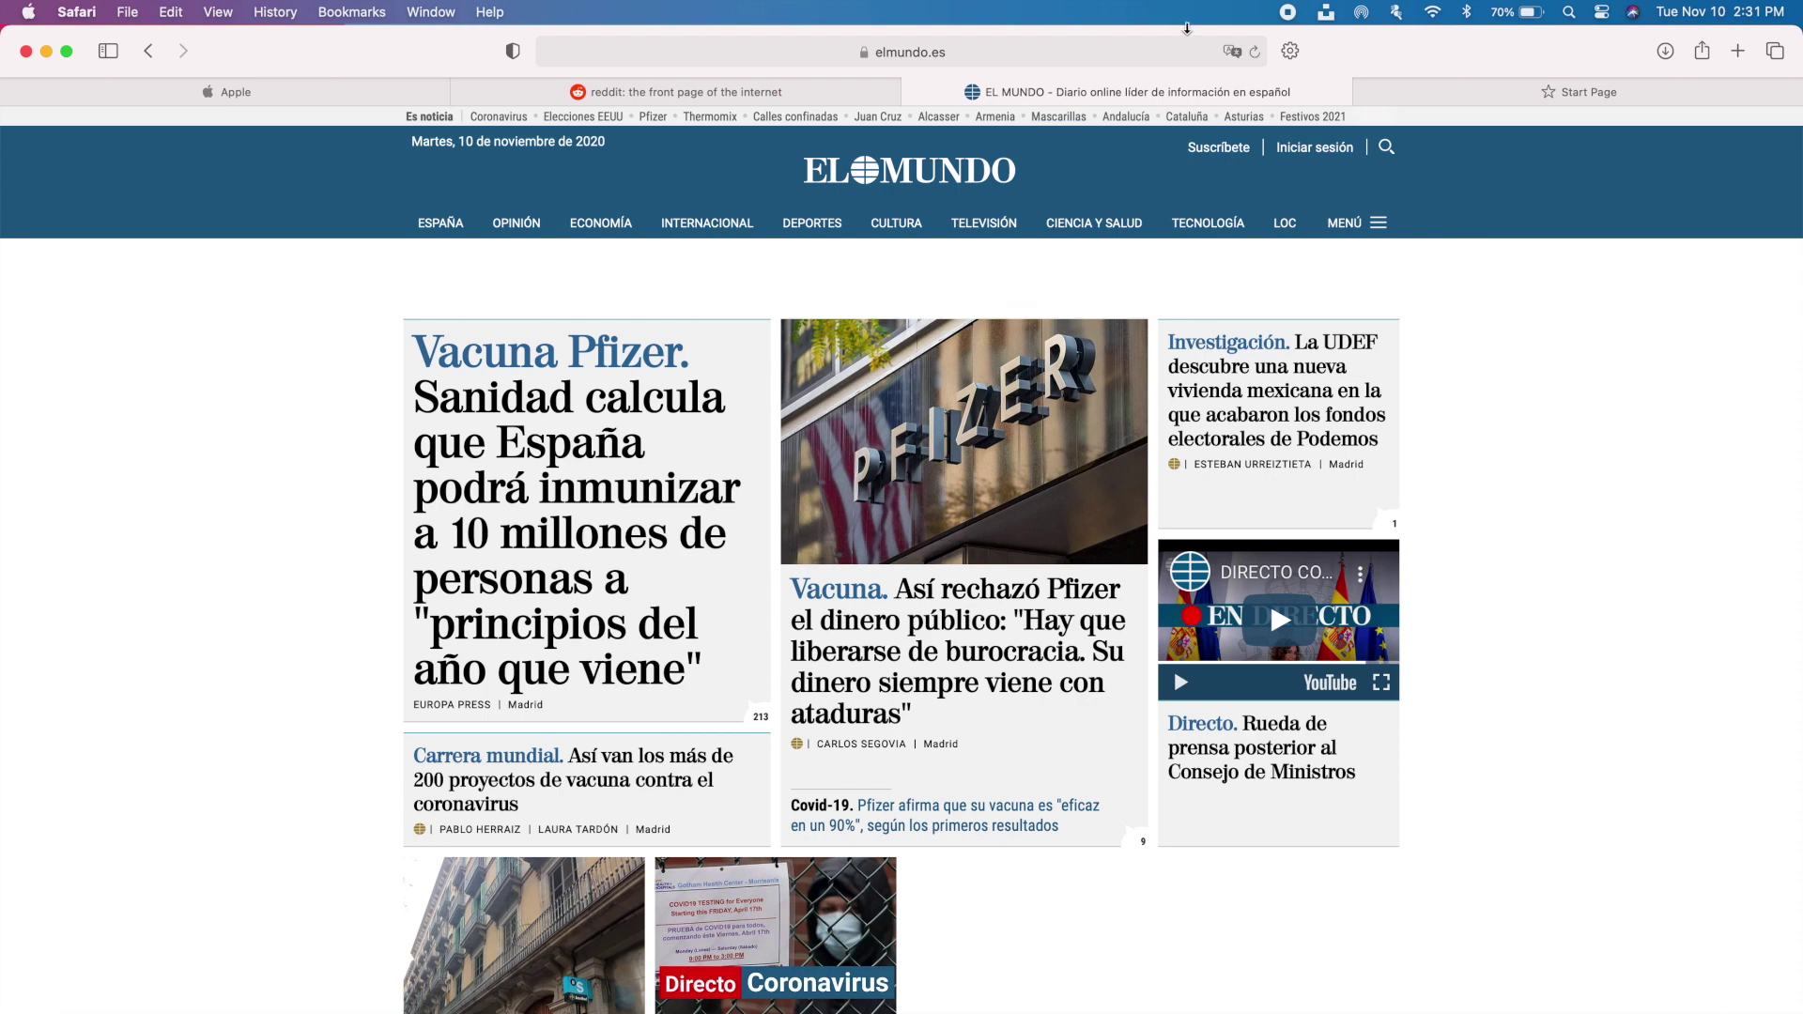
pyautogui.click(1231, 52)
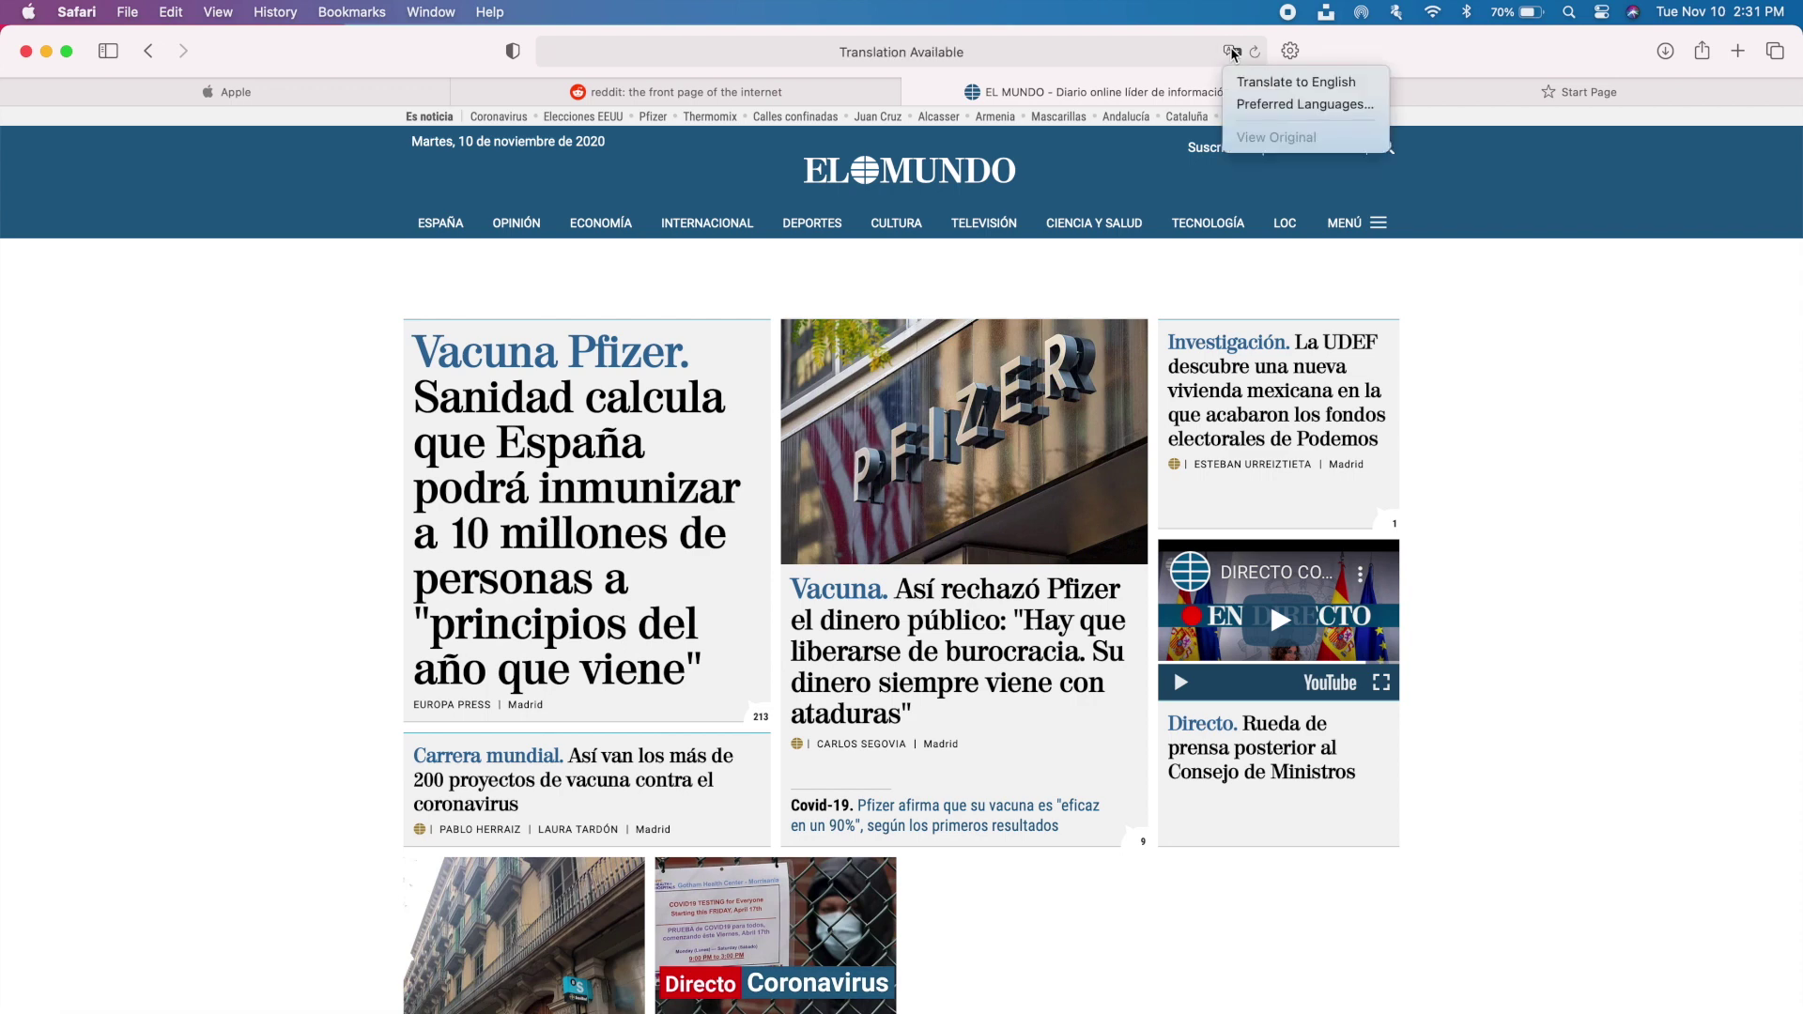
pyautogui.click(1258, 81)
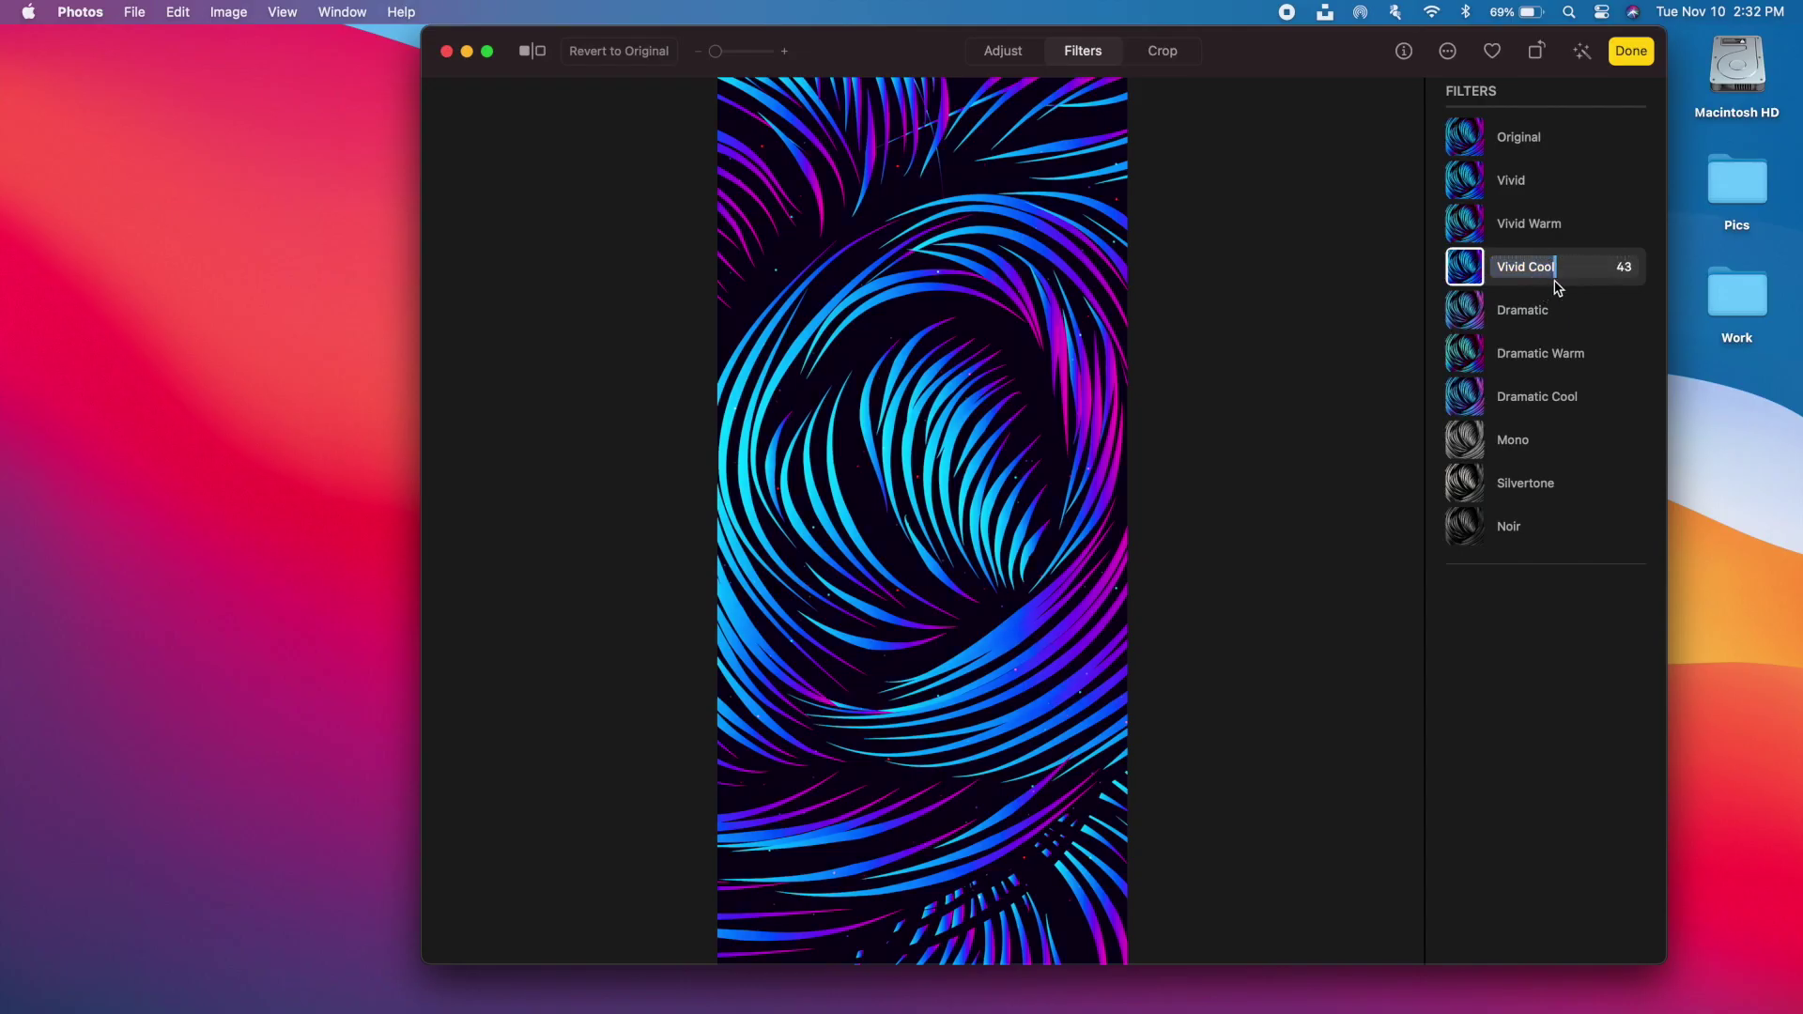
# Try a different Vivid Cool intensity on the photo, apply the Mono filter at 52 instead, and finish editing.
pyautogui.moveTo(1556, 272)
pyautogui.mouseDown()
pyautogui.moveTo(1502, 280)
pyautogui.moveTo(1587, 274)
pyautogui.mouseUp()
pyautogui.click(1538, 462)
pyautogui.moveTo(1533, 459); pyautogui.dragTo(1570, 450)
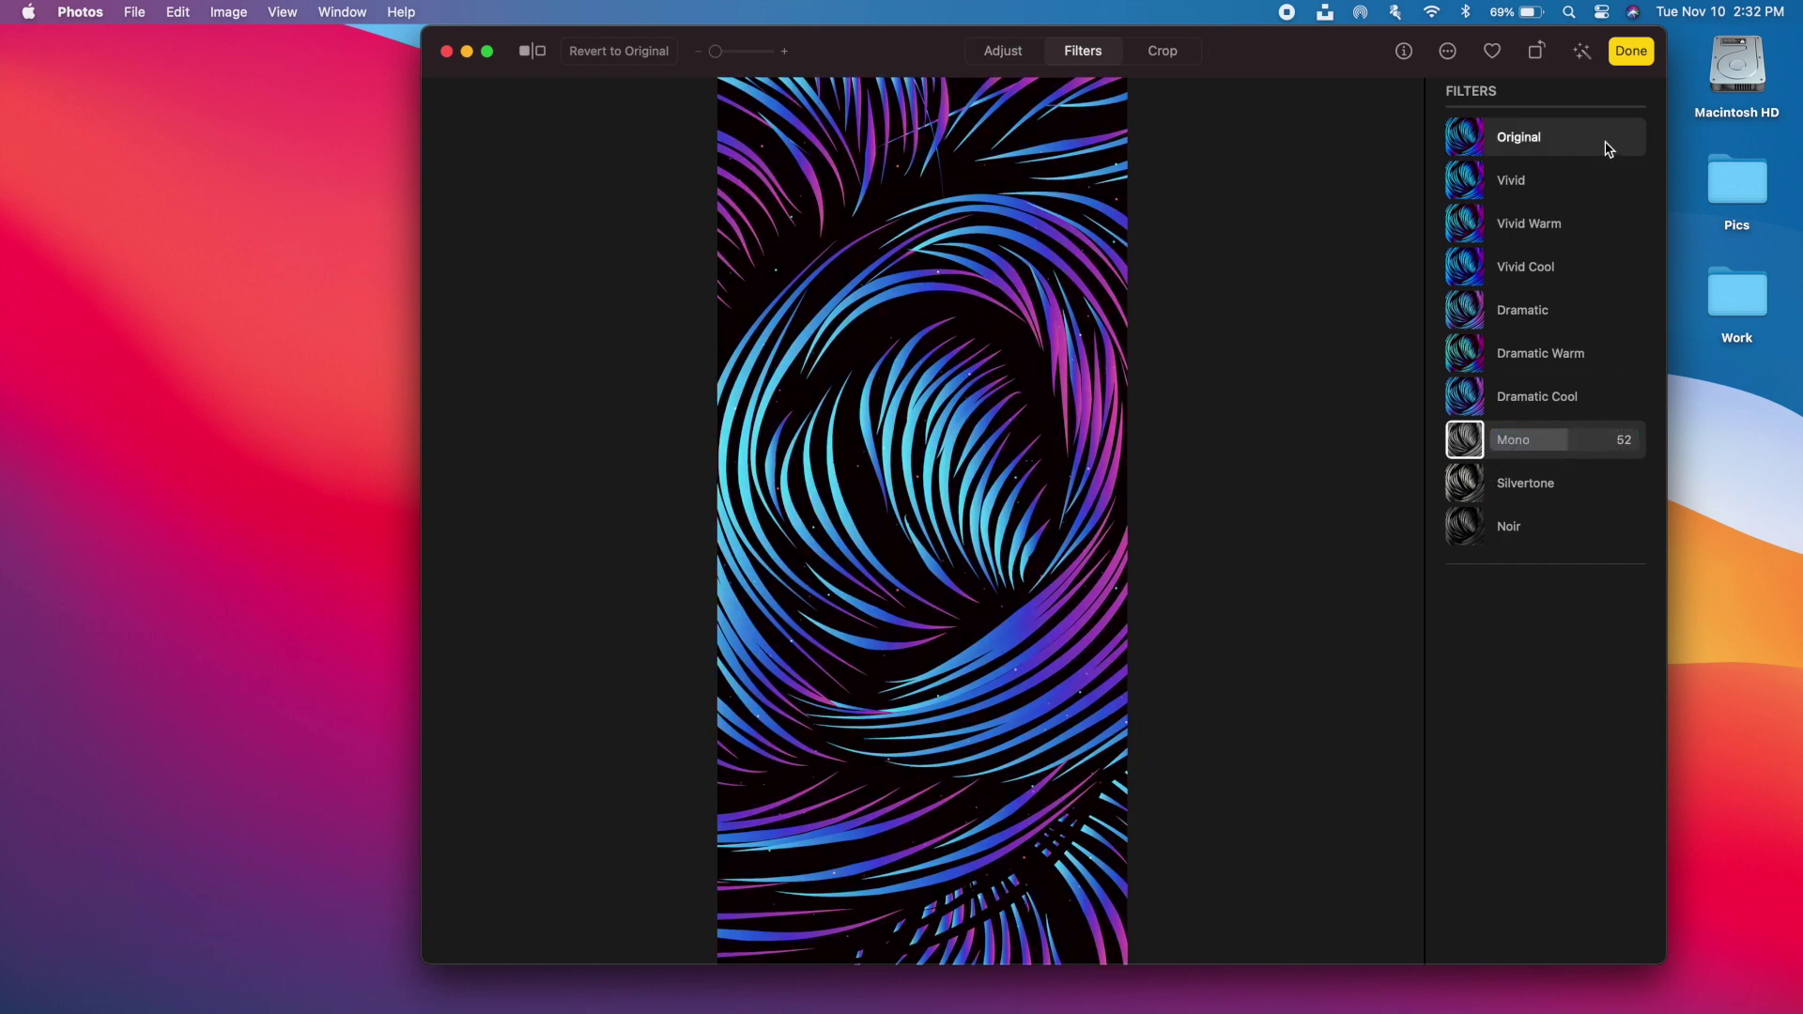
pyautogui.click(1629, 55)
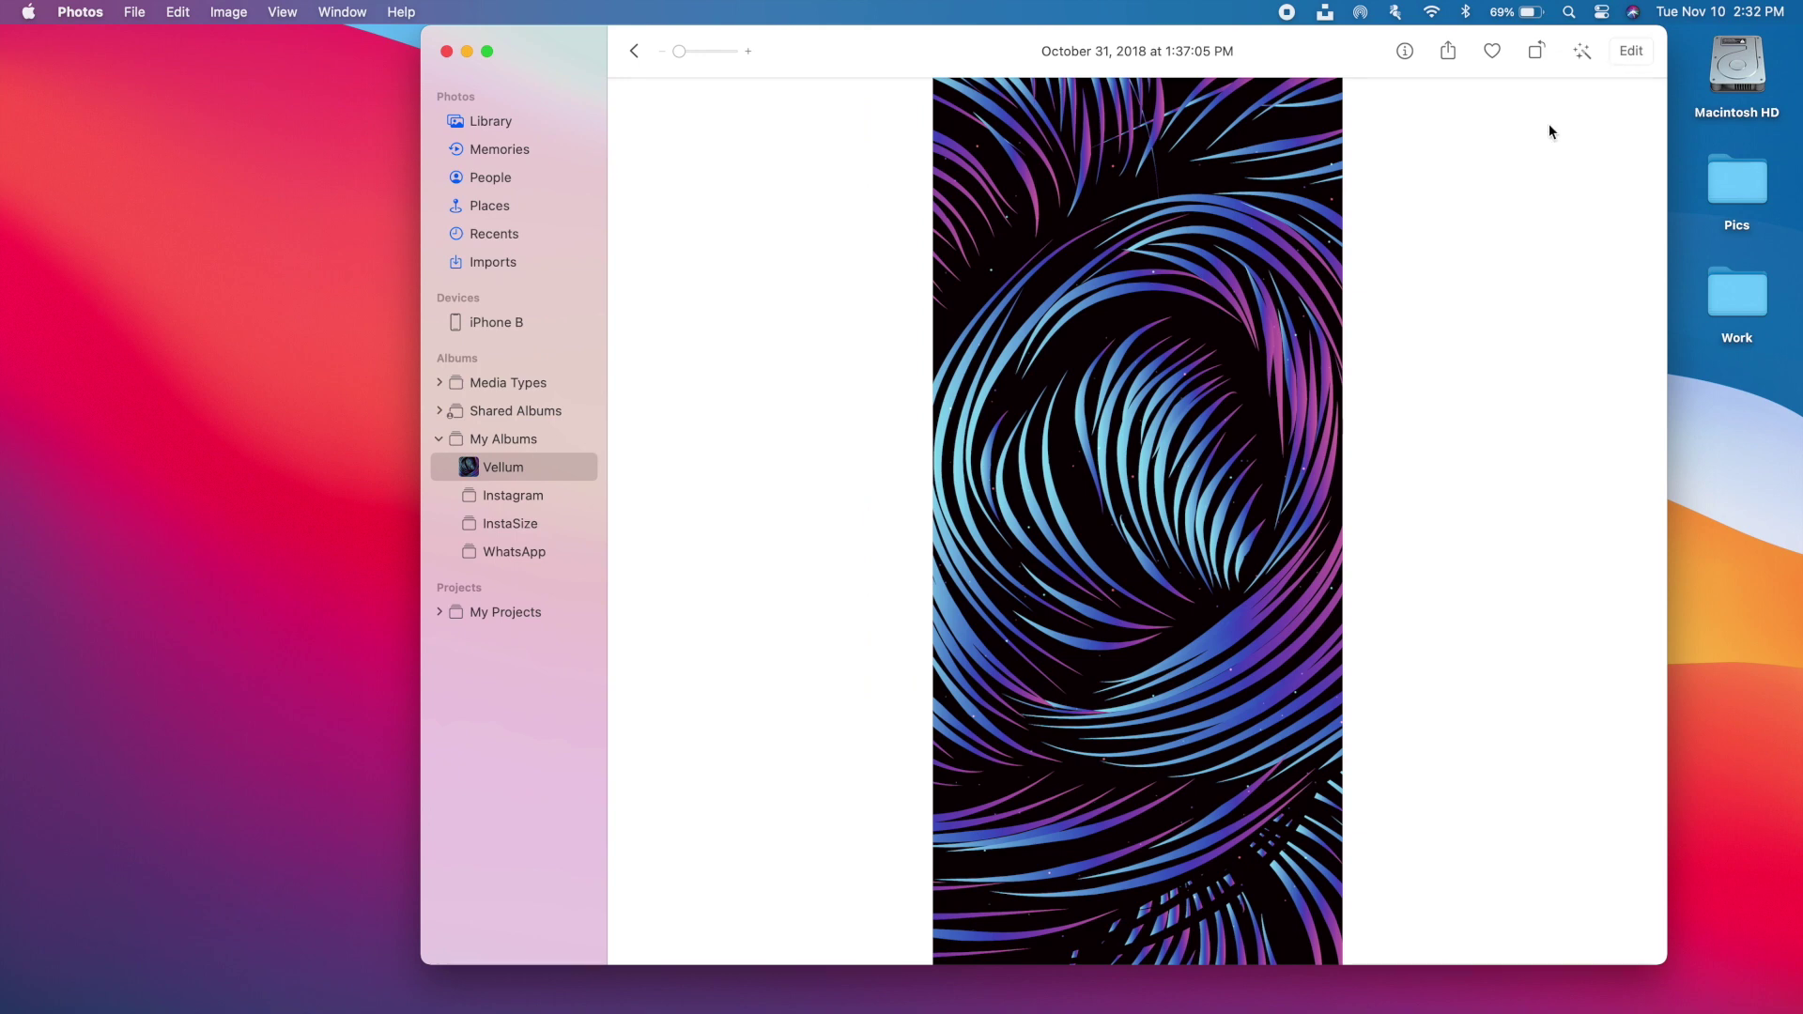
# Add the caption "test" to the photo's info and close the info window.
pyautogui.rightClick(1133, 416)
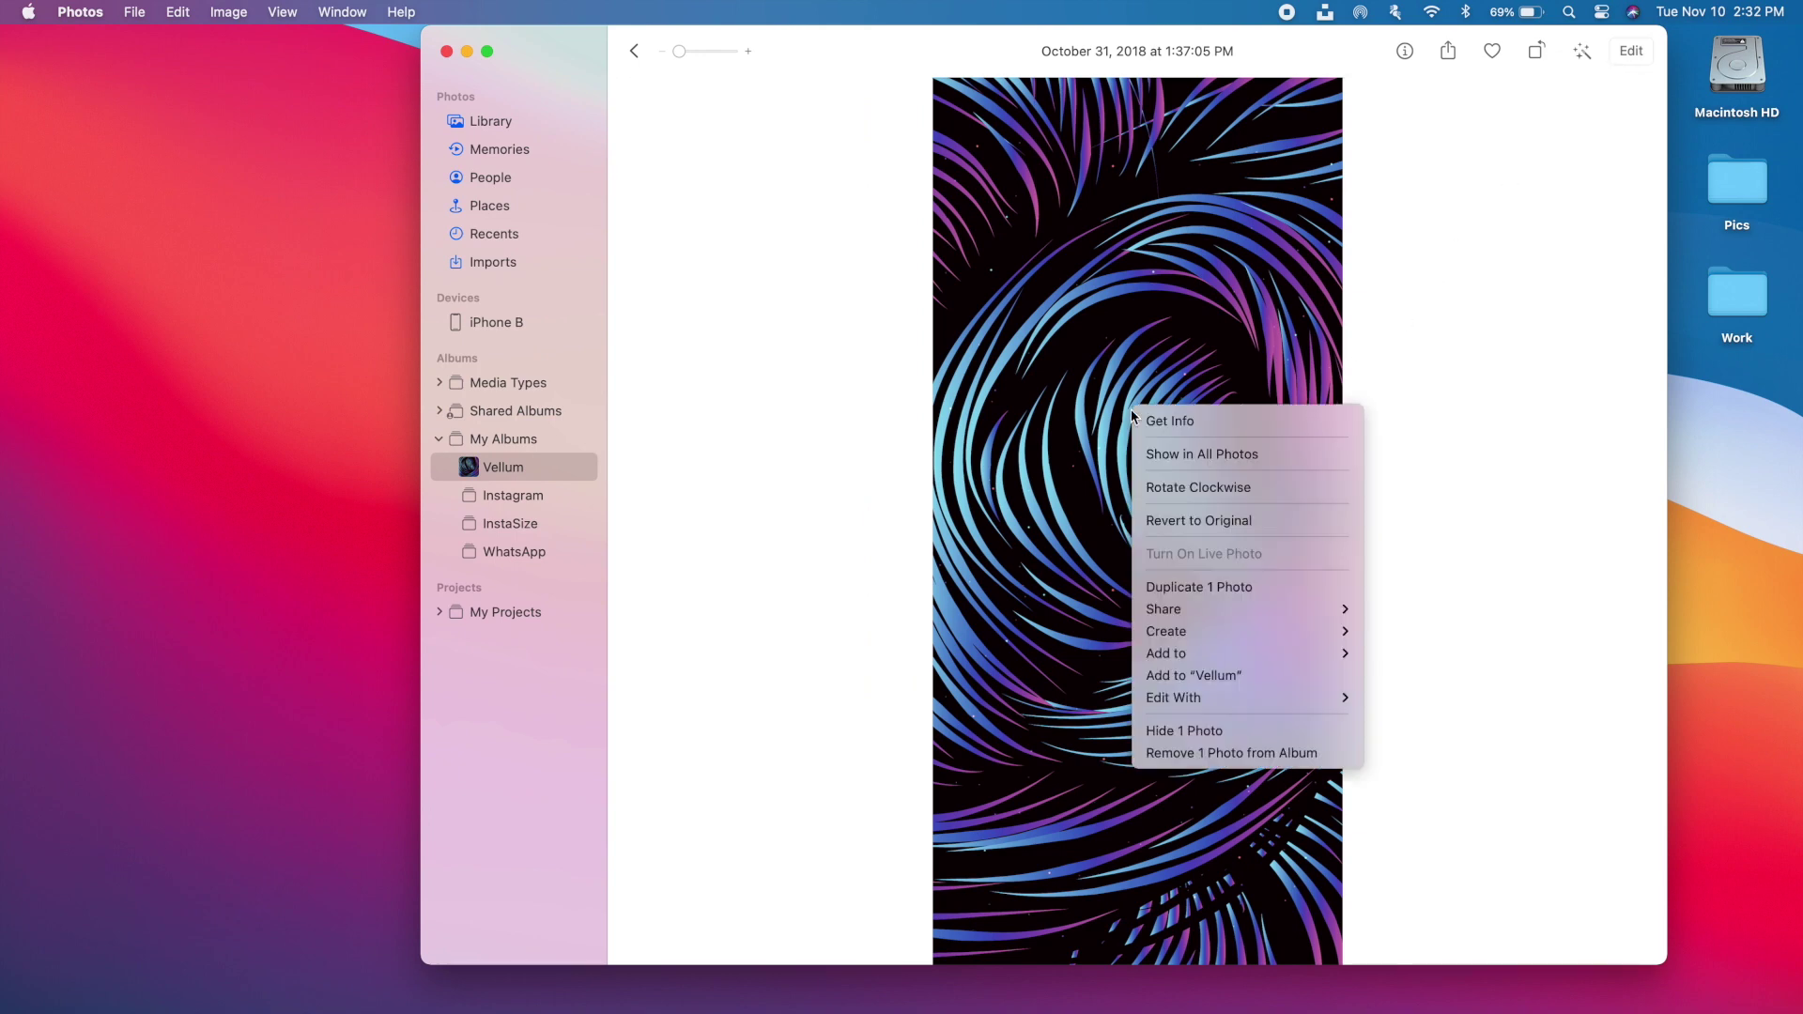
pyautogui.click(1168, 421)
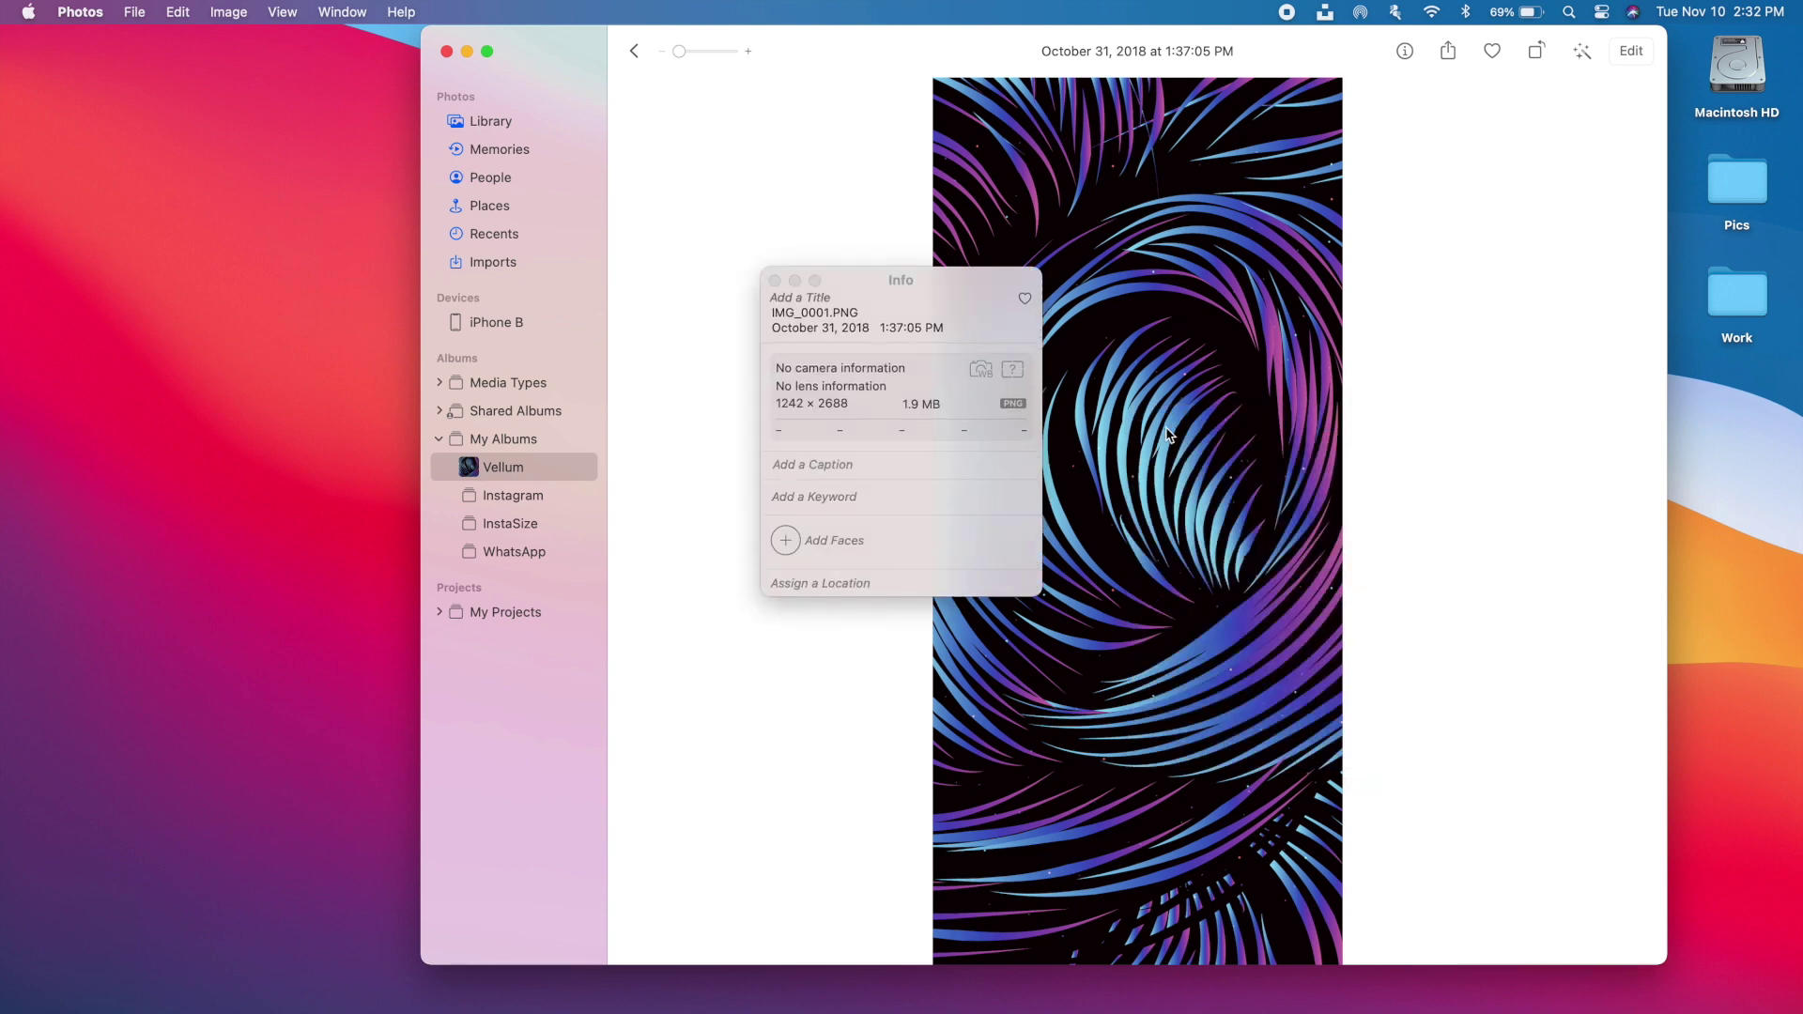
pyautogui.click(870, 464)
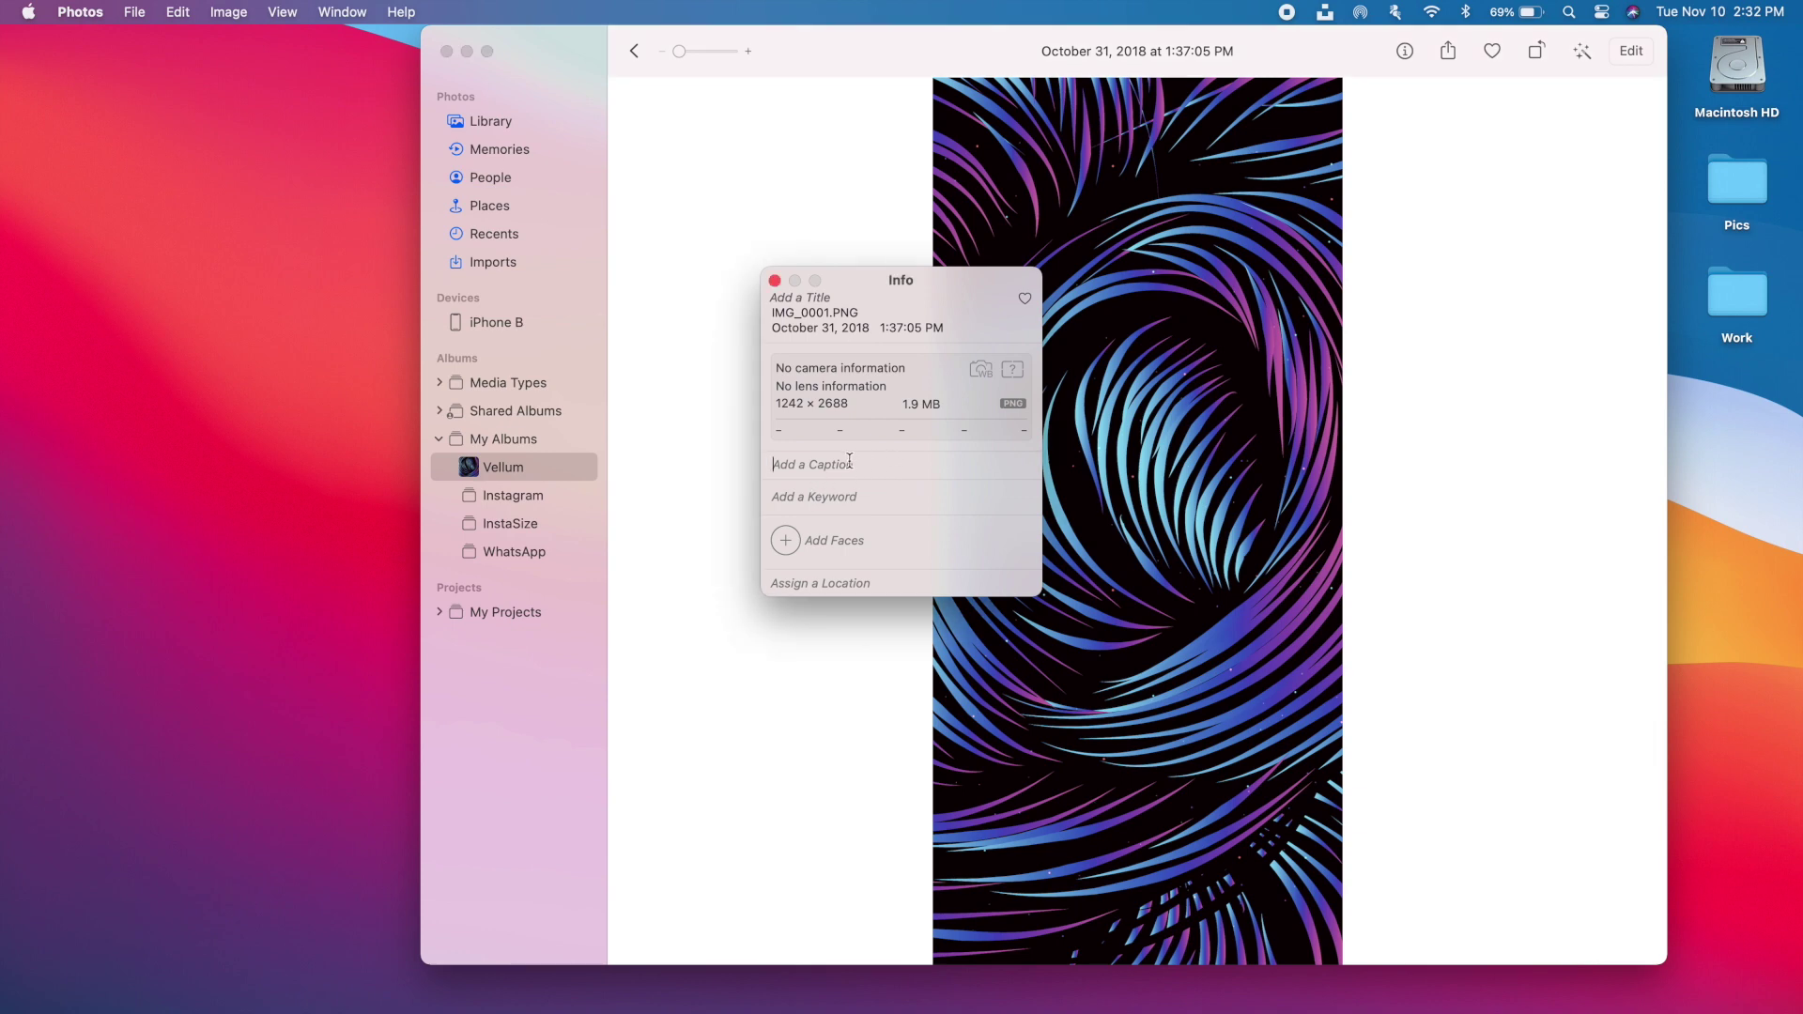
pyautogui.write('test')
pyautogui.click(844, 717)
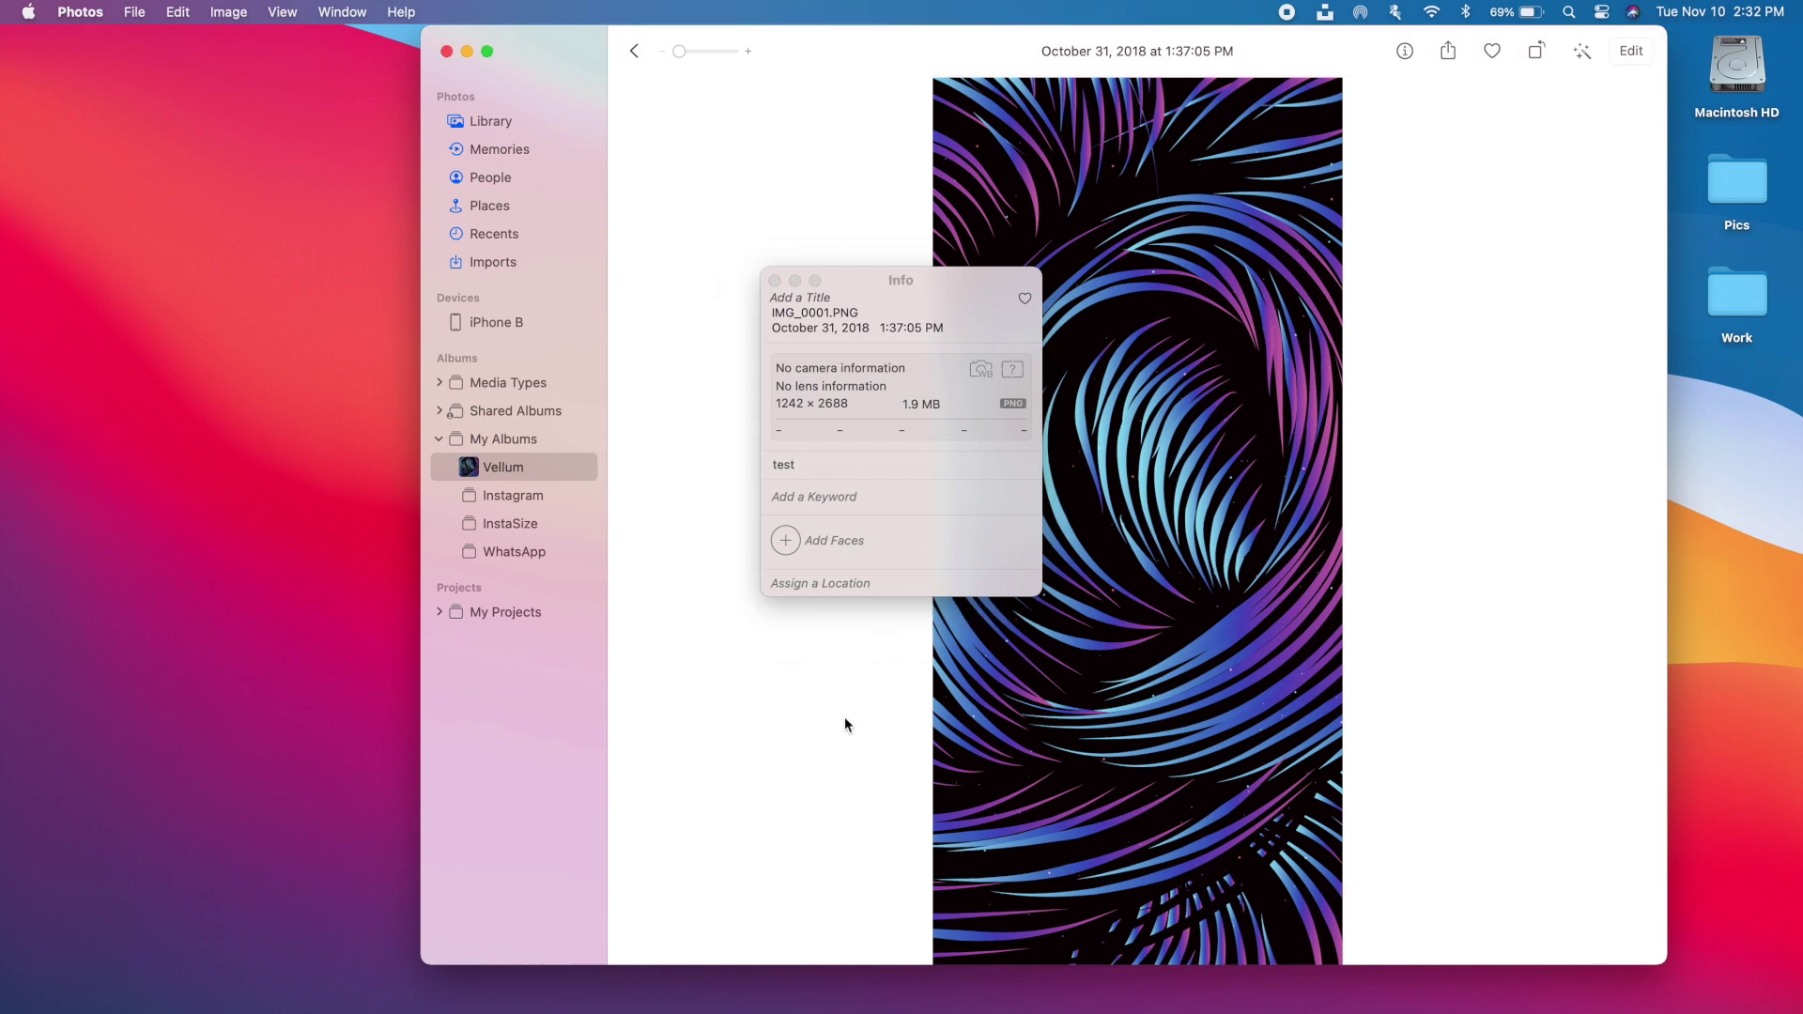
pyautogui.click(774, 280)
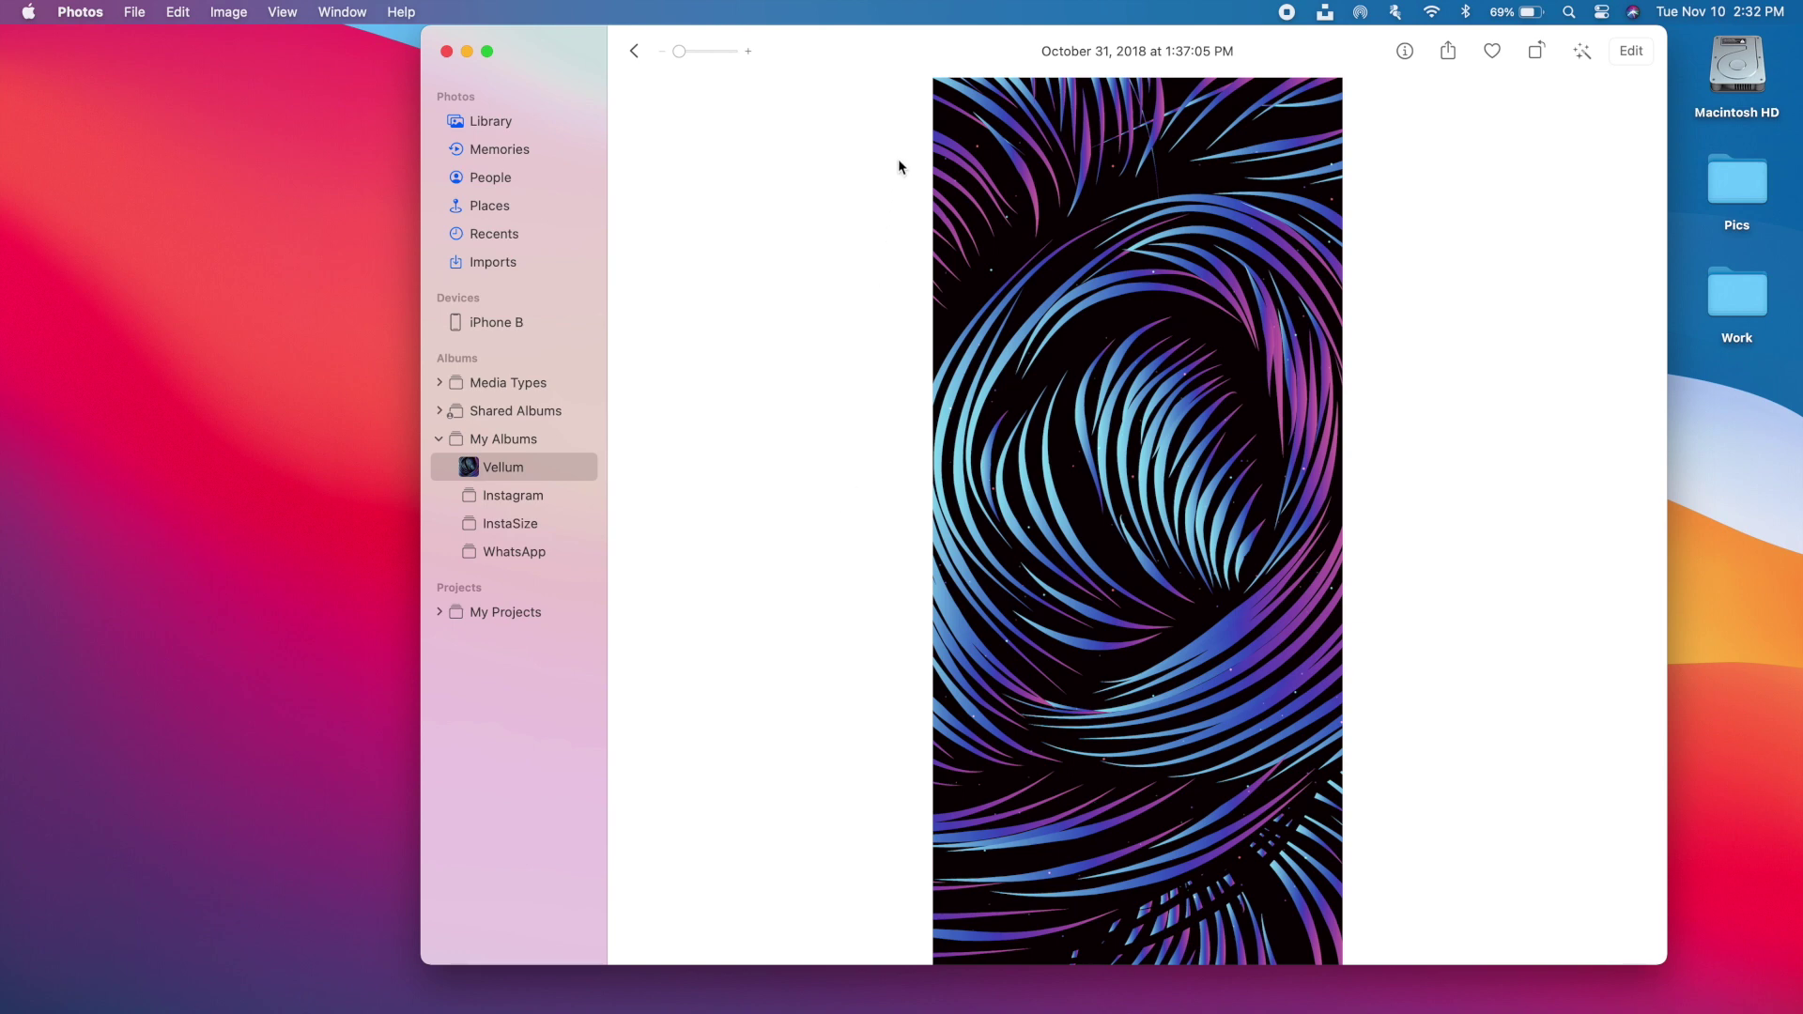
pyautogui.click(924, 47)
pyautogui.moveTo(924, 47); pyautogui.dragTo(803, 75)
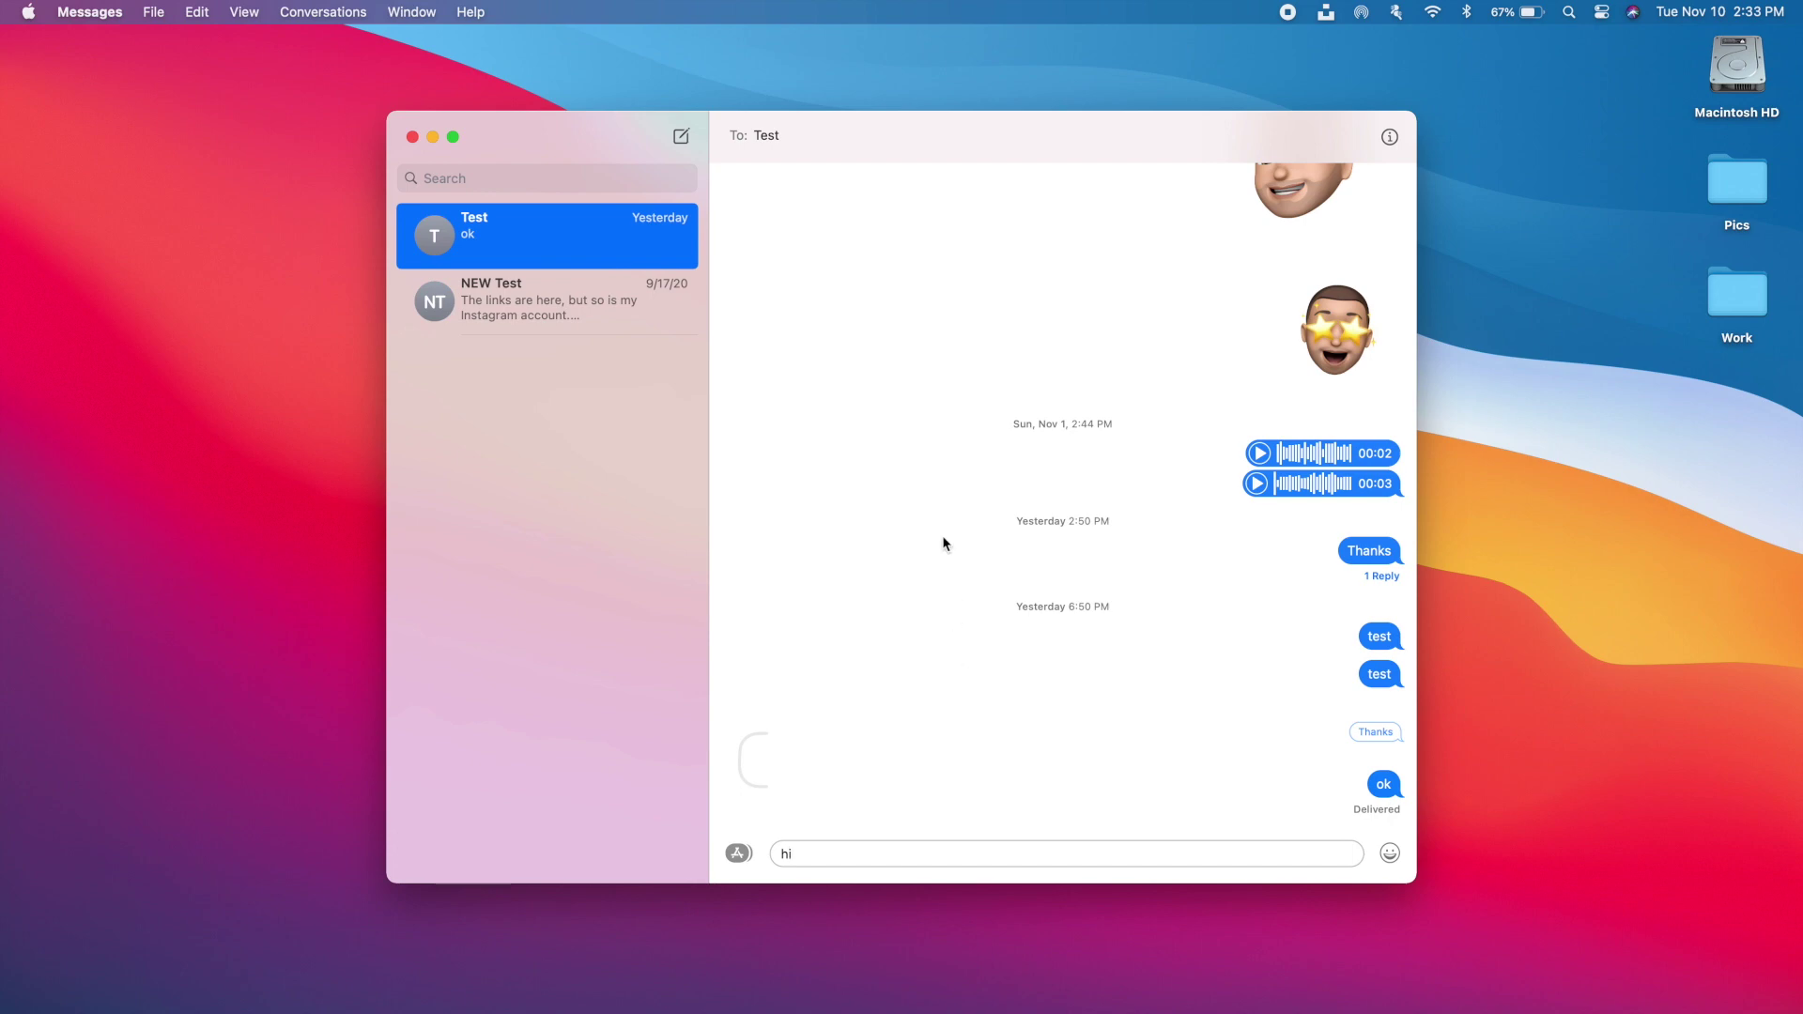
# Move the Messages window slightly lower and pin the NEW Test conversation.
pyautogui.moveTo(950, 141); pyautogui.dragTo(948, 181)
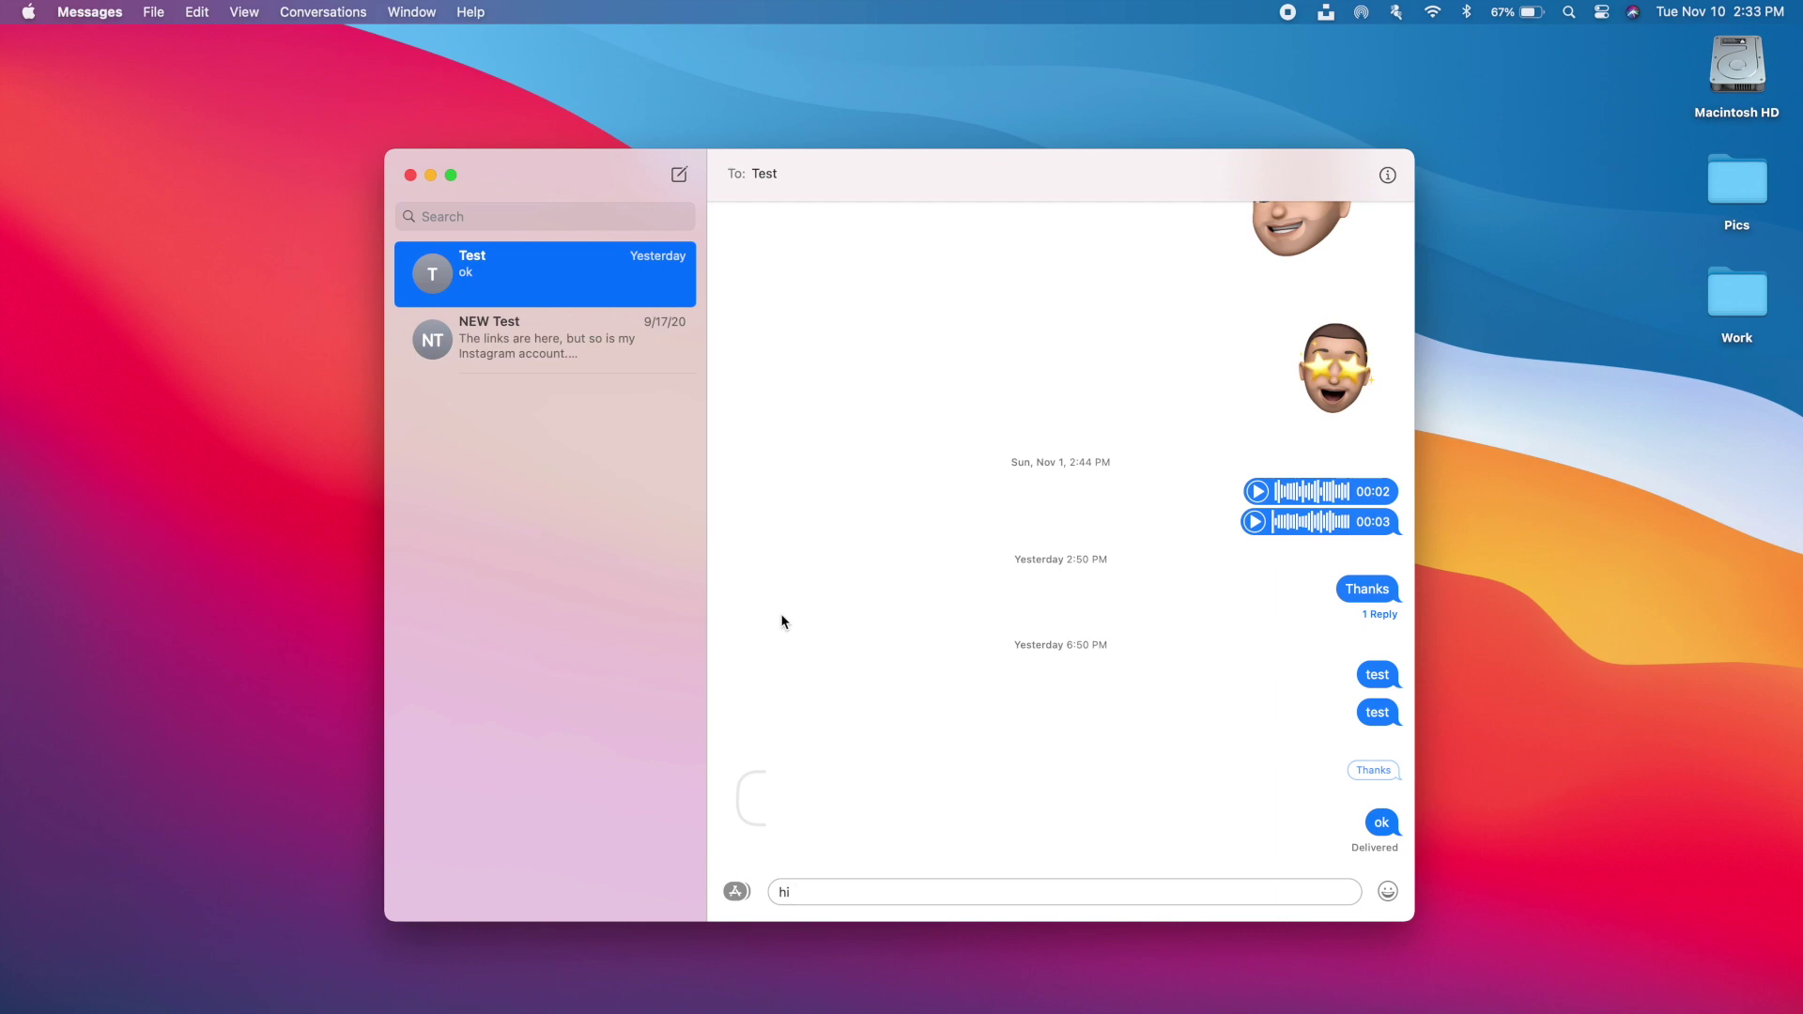
pyautogui.hscroll(-3, 513, 336)
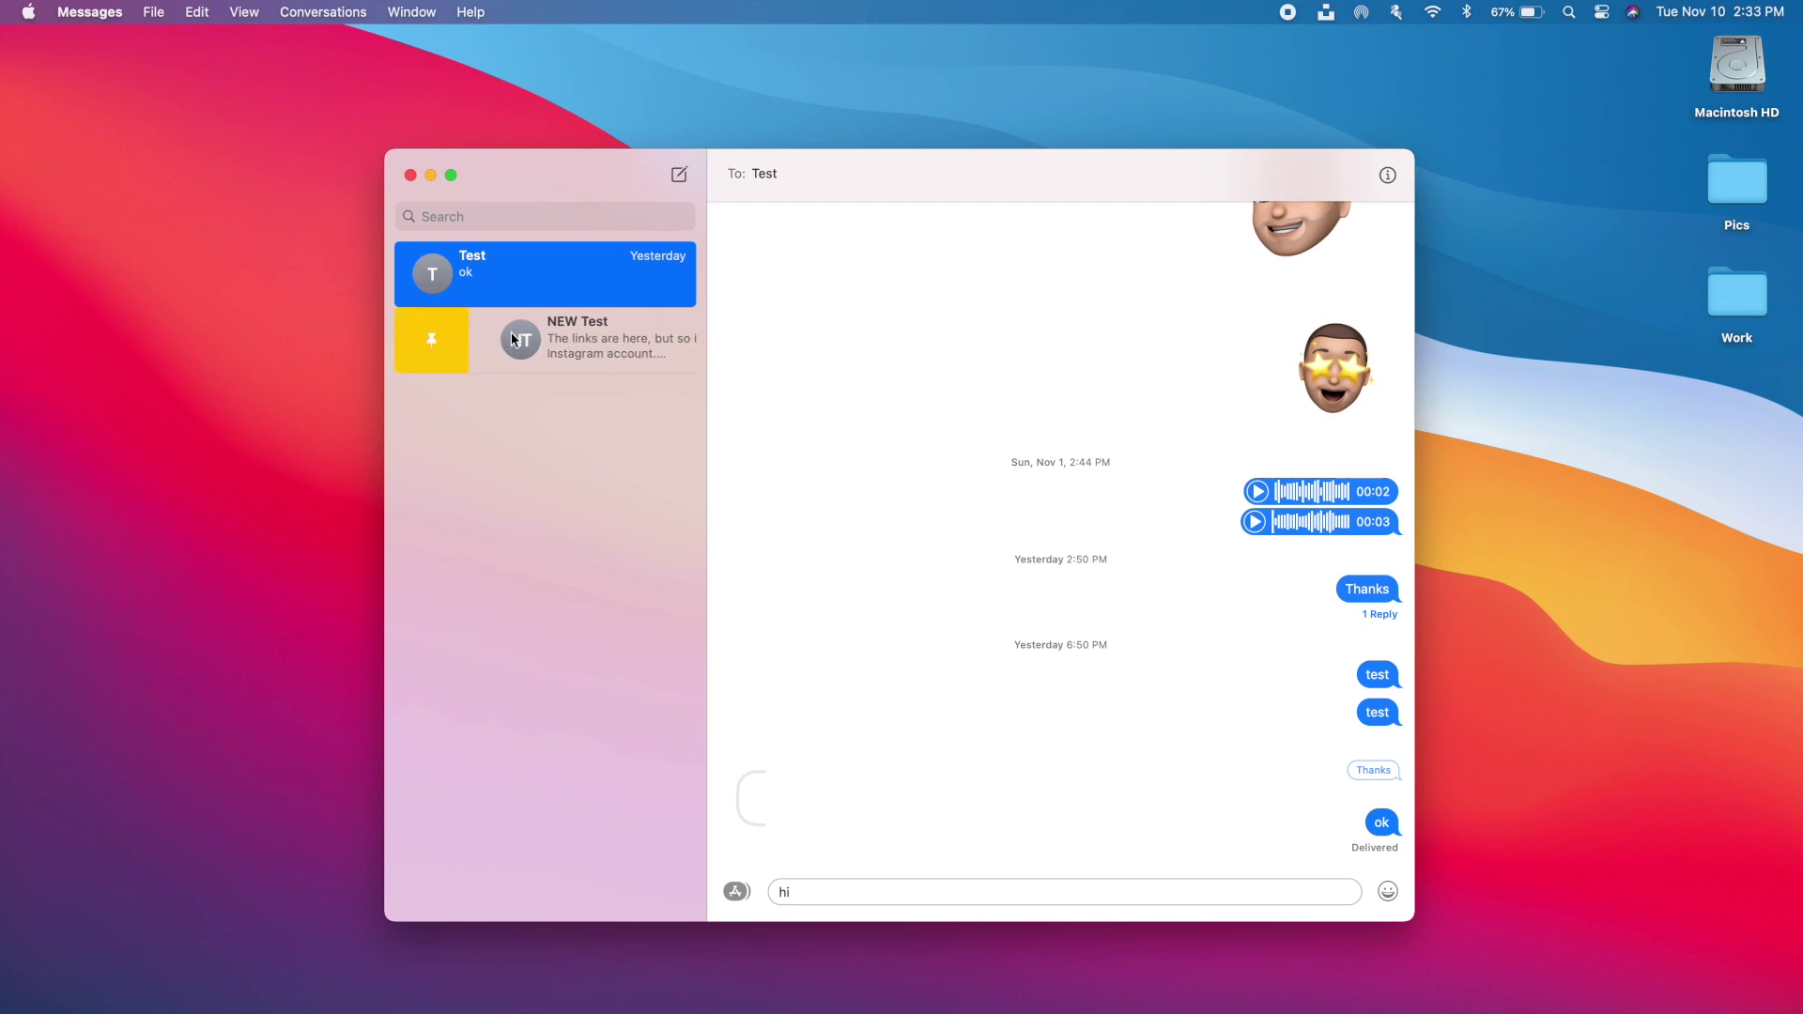
pyautogui.click(426, 339)
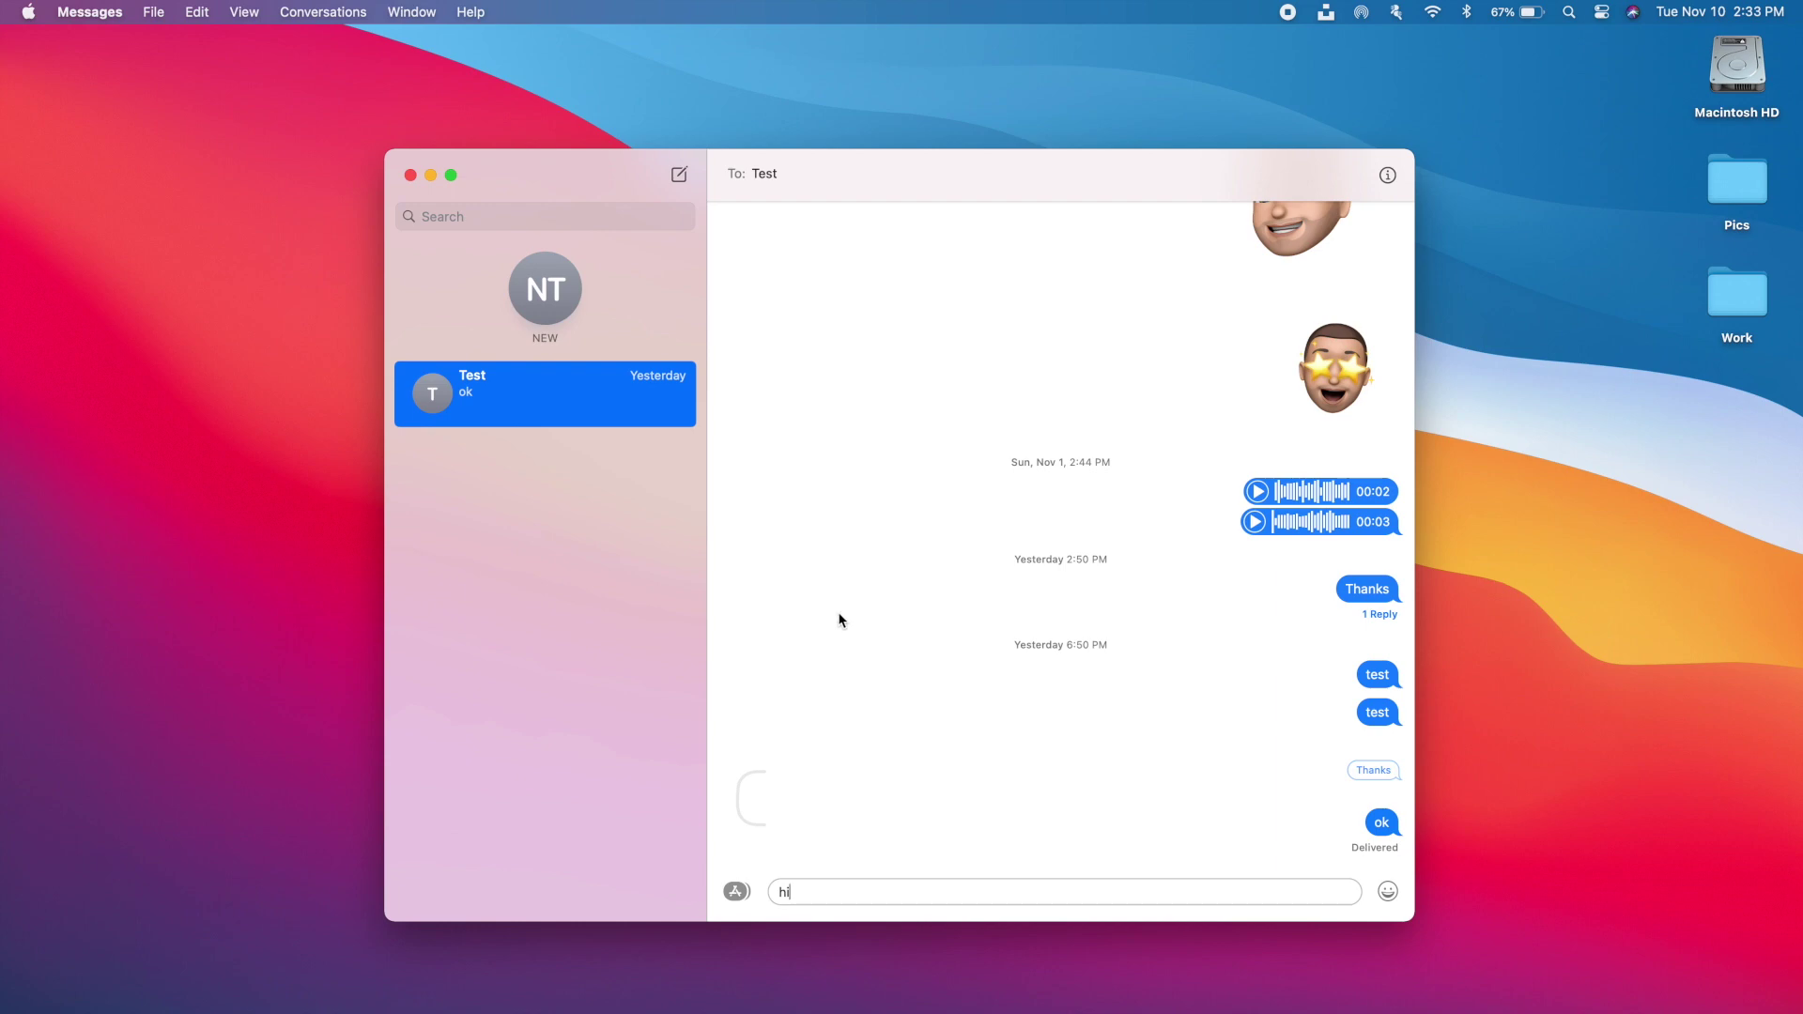
# Draft "test" as a message in the Test conversation and turn the word into a mention of the Test contact.
pyautogui.write('i')
pyautogui.press('BackSpace')
pyautogui.press('BackSpace')
pyautogui.write('tets')
pyautogui.press('BackSpace')
pyautogui.press('BackSpace')
pyautogui.write('st')
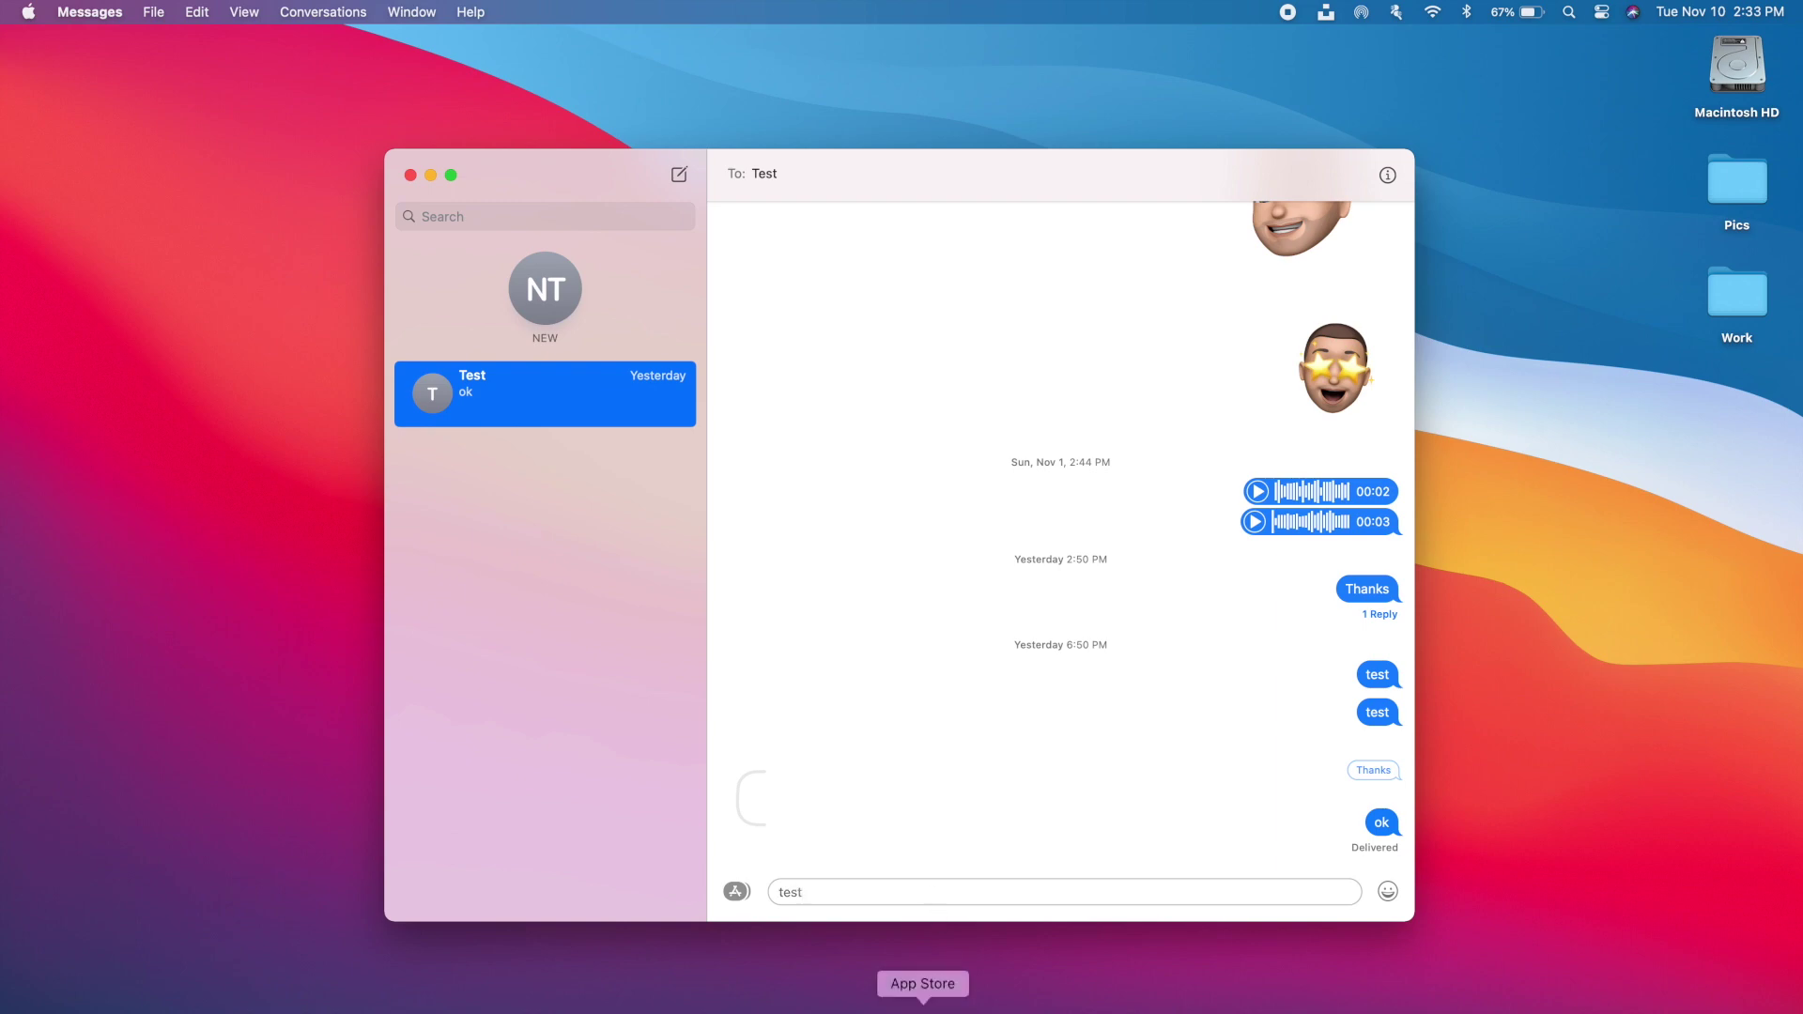
pyautogui.click(791, 892)
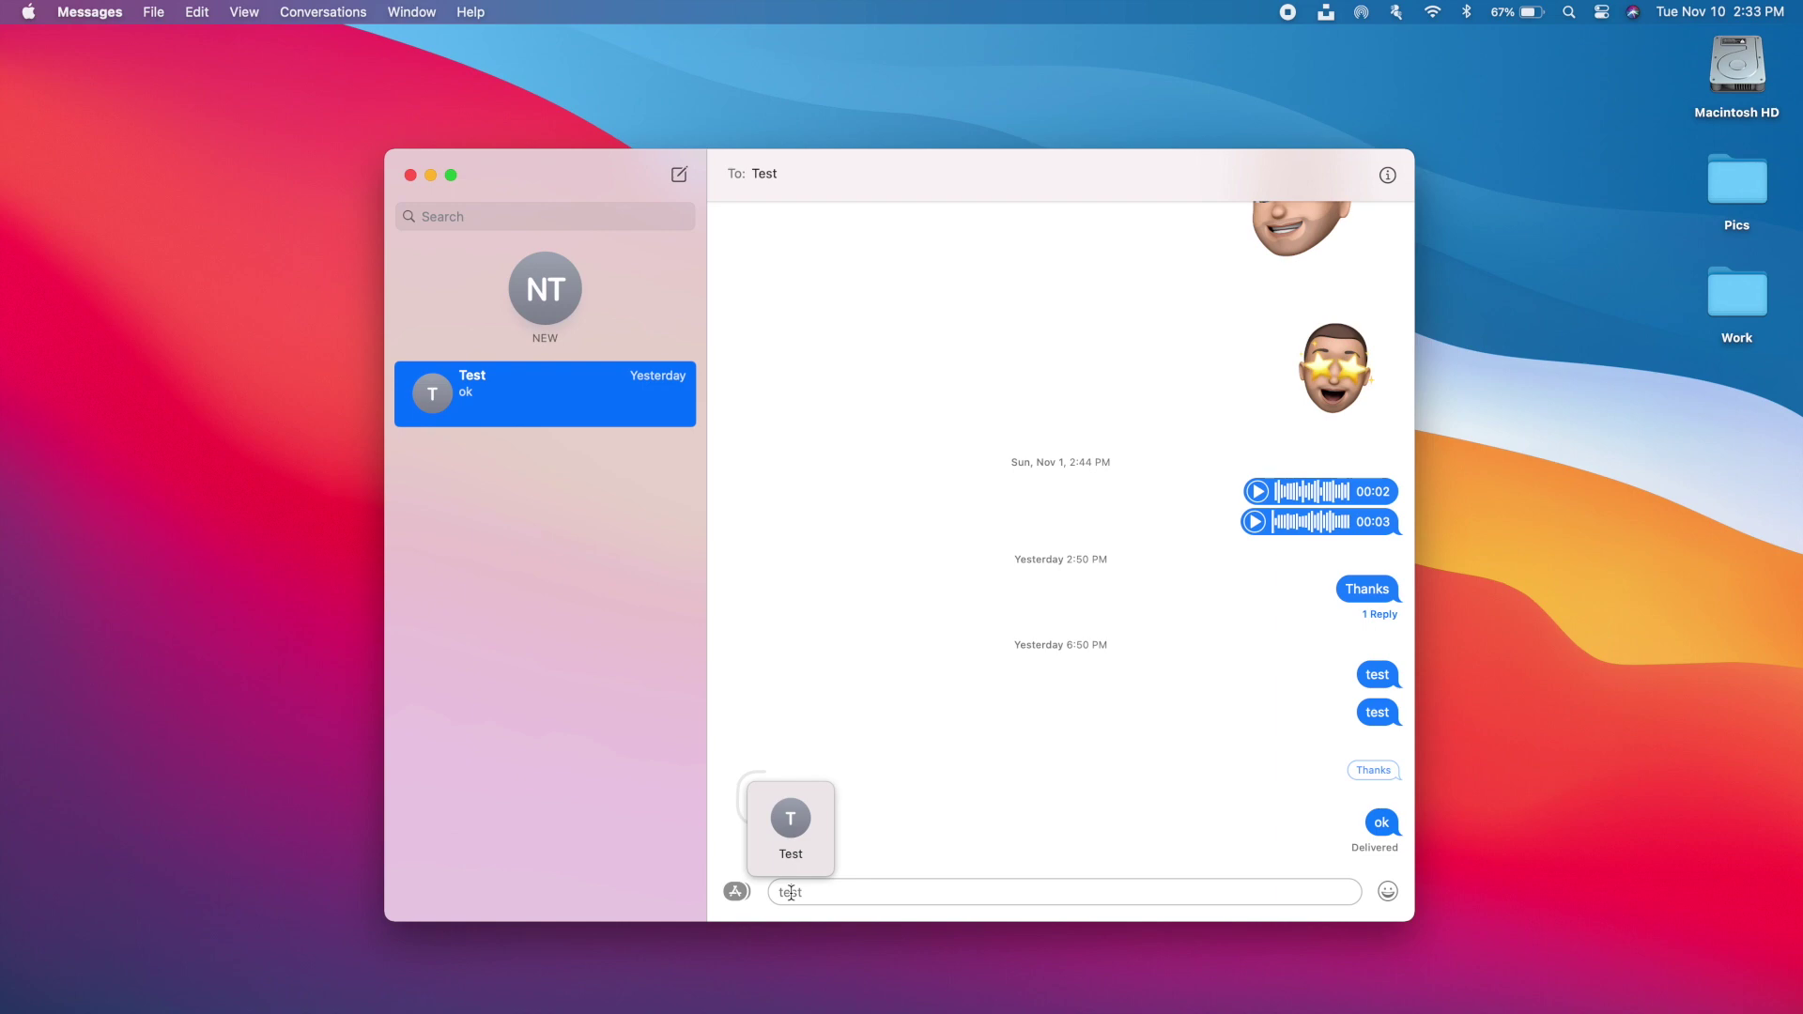
pyautogui.click(785, 815)
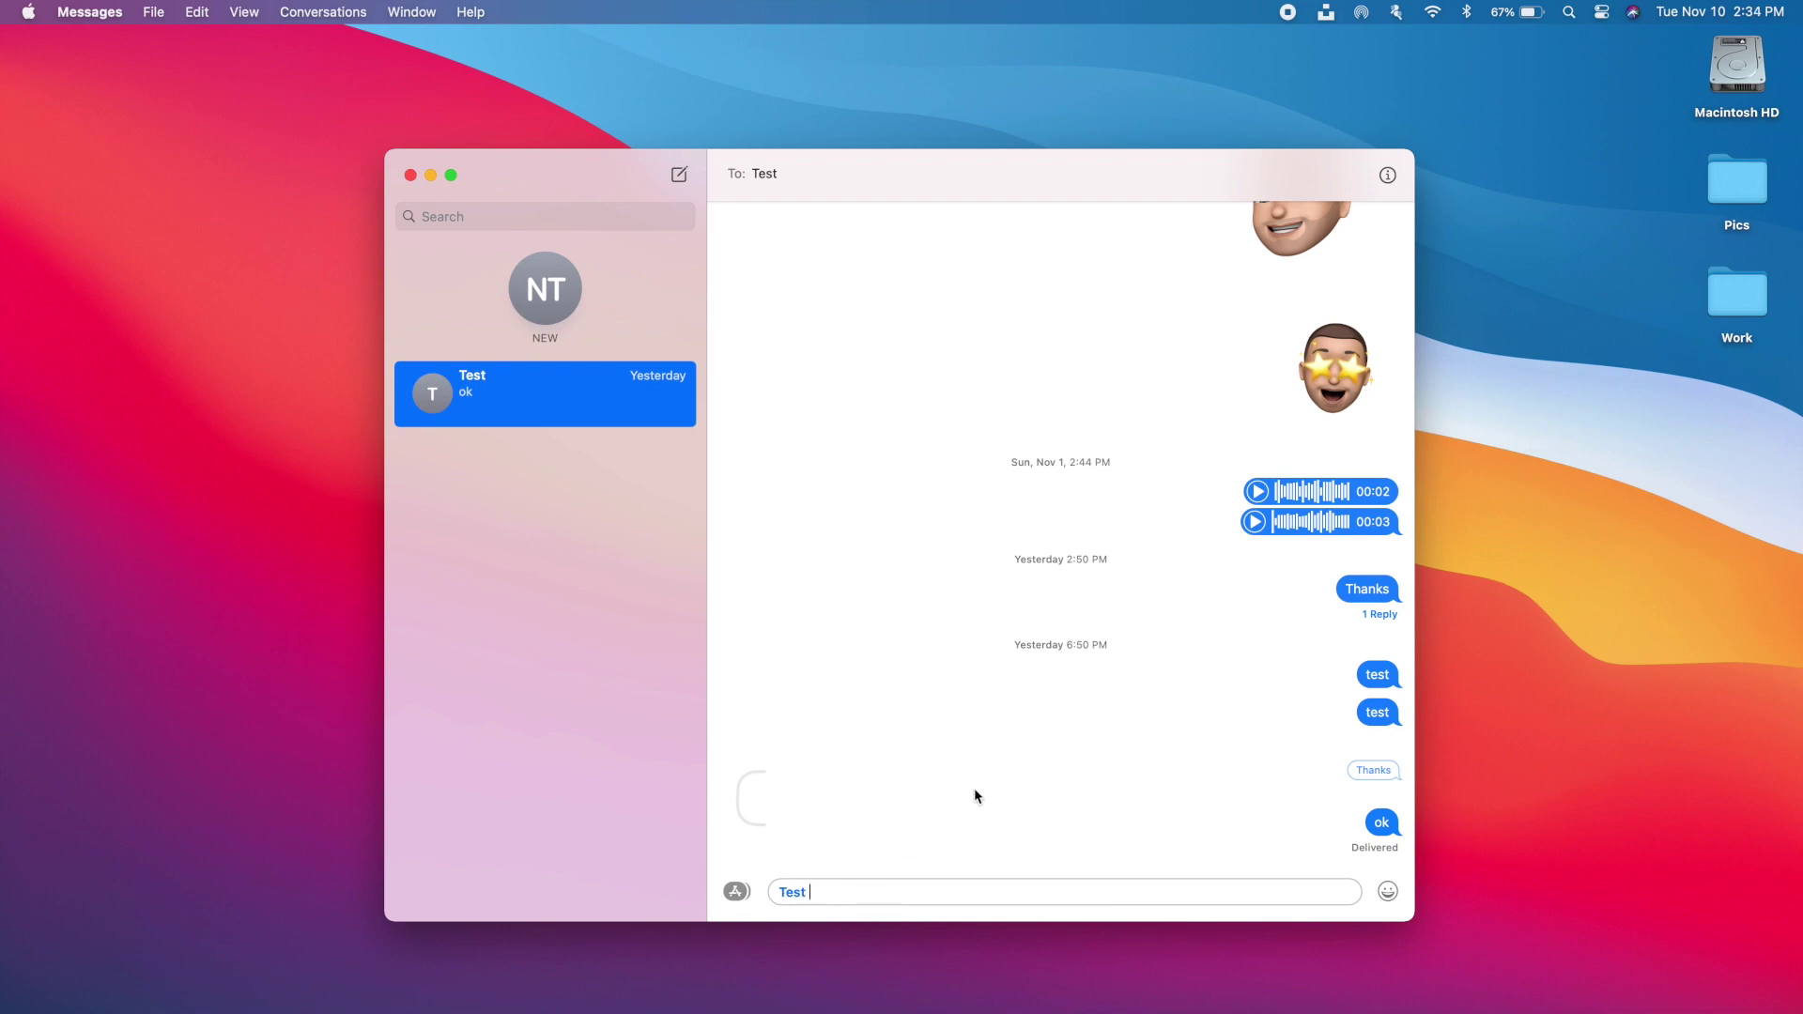
# Open an inline reply to the first "test" message sent yesterday and view the available message apps.
pyautogui.rightClick(1379, 675)
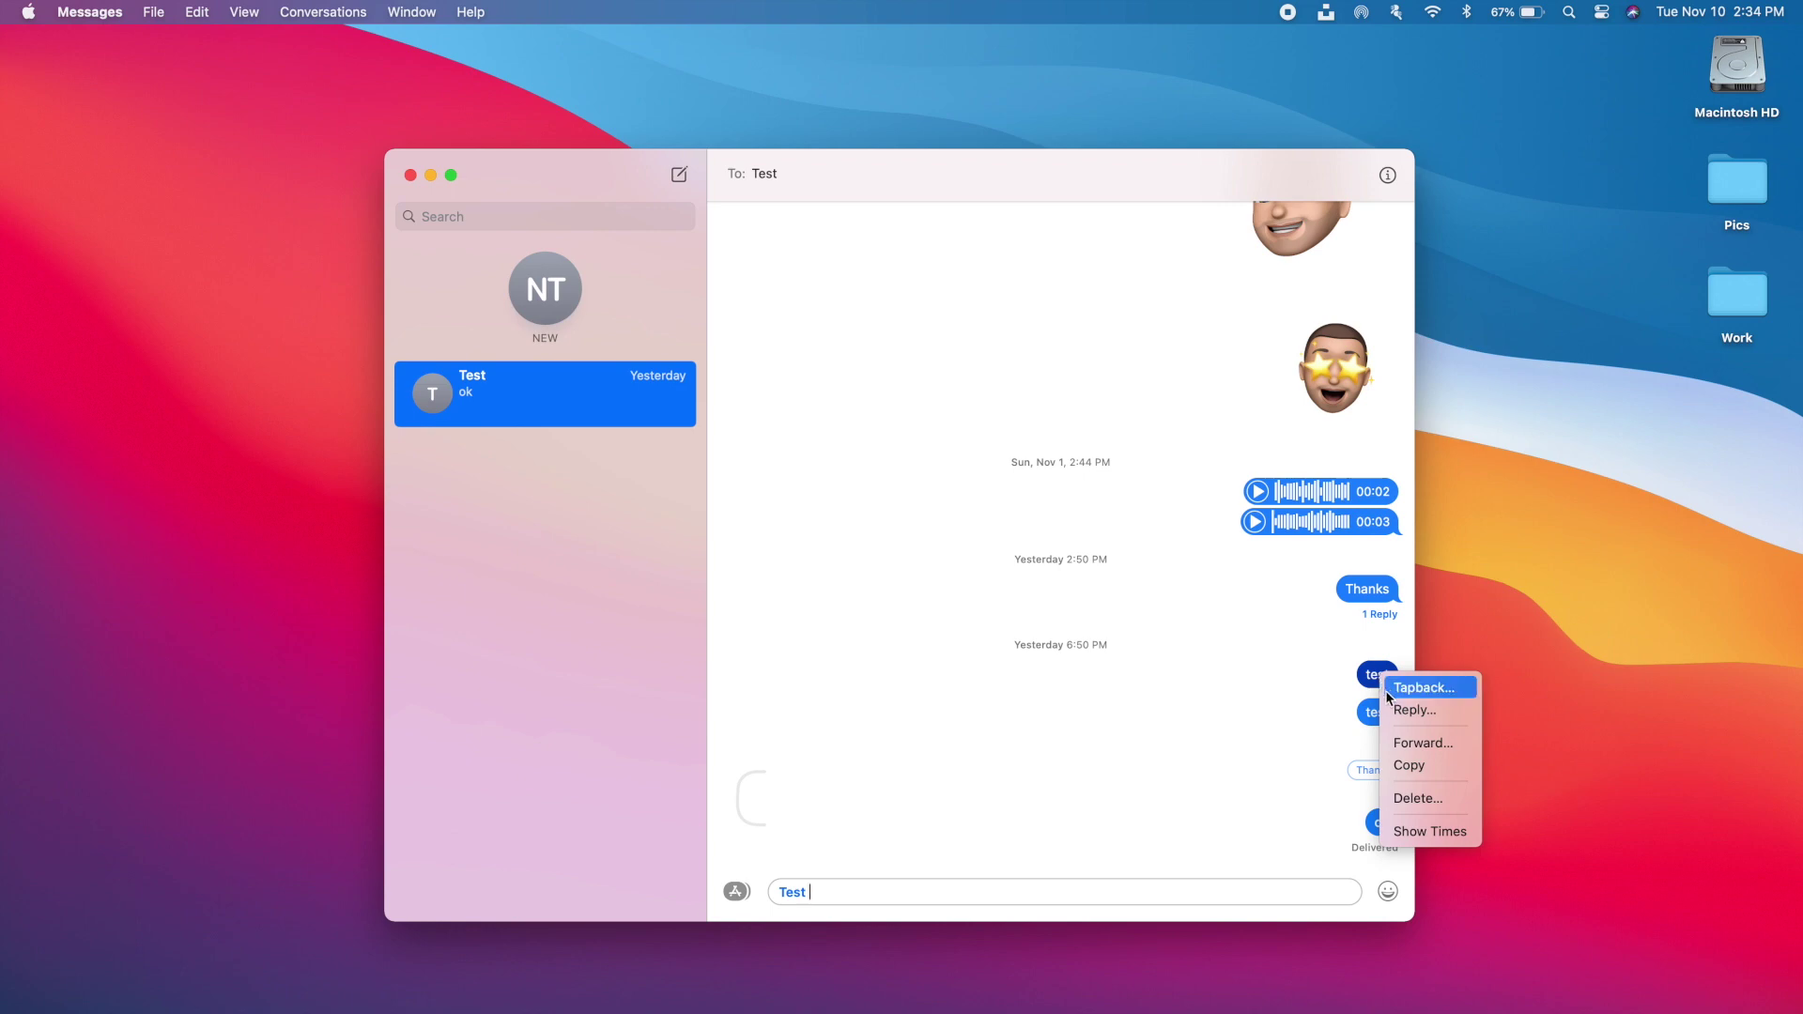
pyautogui.click(1391, 712)
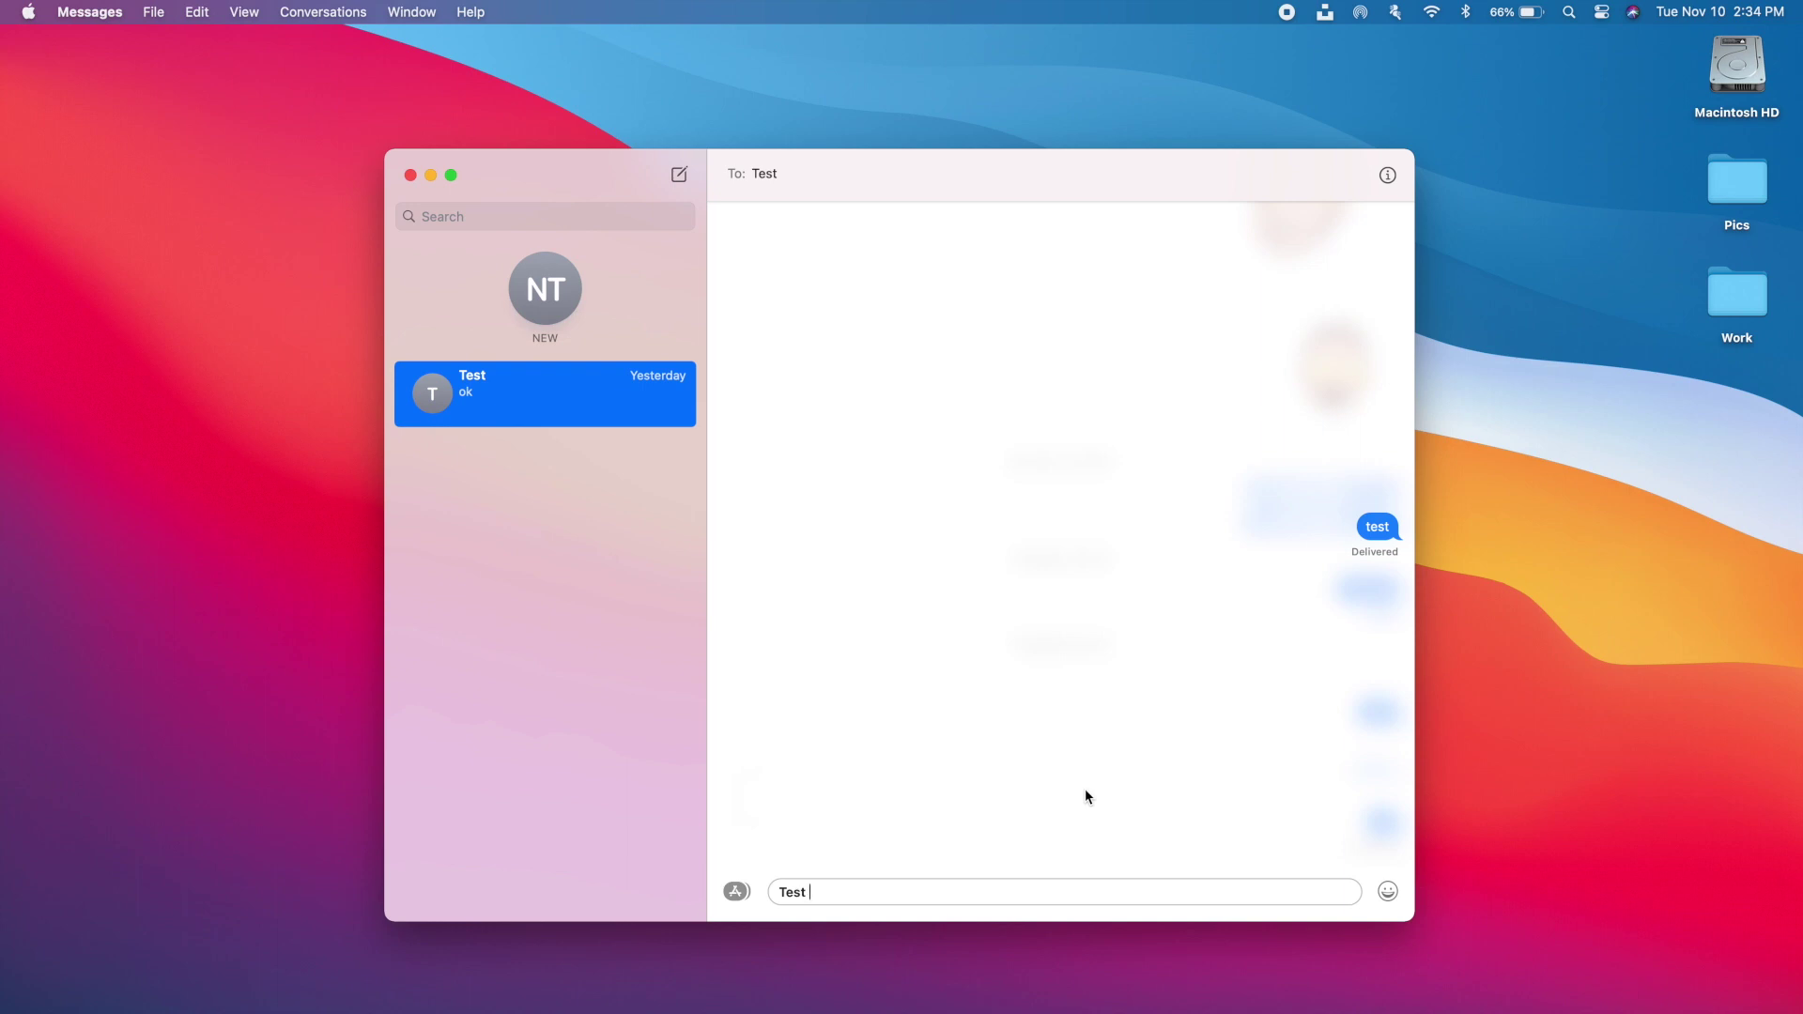
pyautogui.click(744, 888)
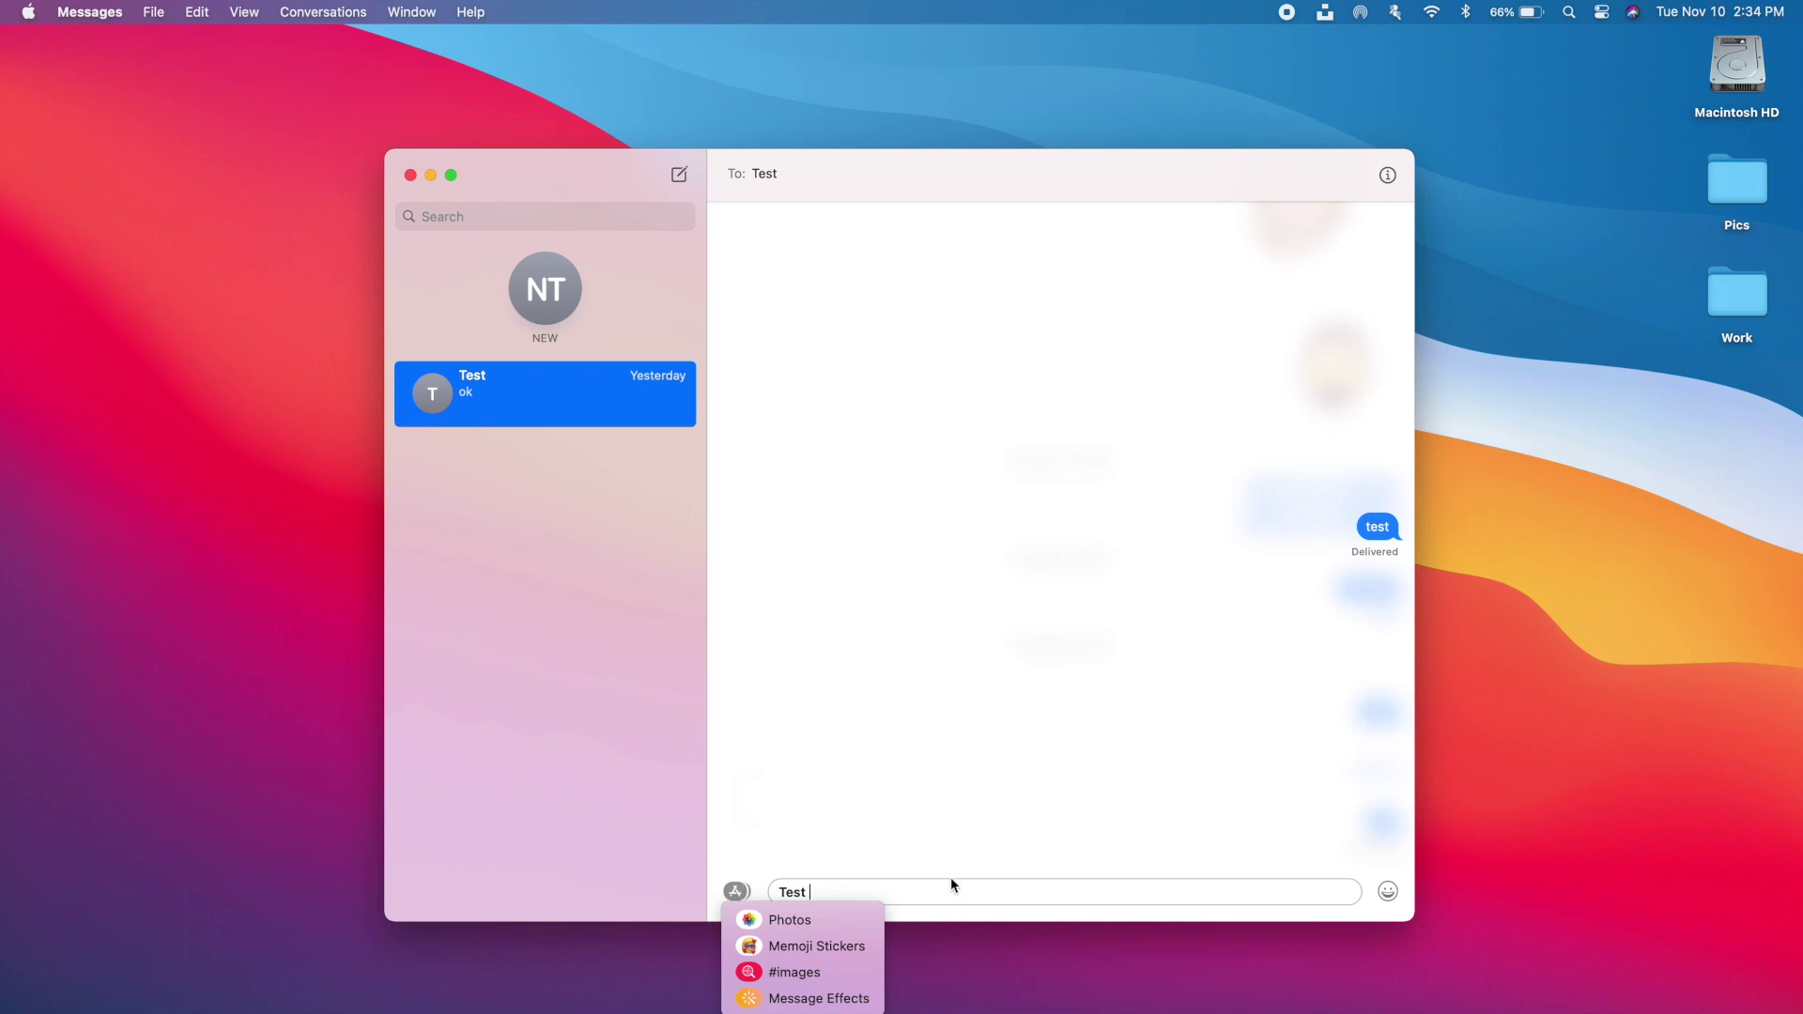
# Clear the drafted mention from the message field and leave the inline reply thread.
pyautogui.click(992, 893)
pyautogui.press('super+a')
pyautogui.press('BackSpace')
pyautogui.click(1244, 593)
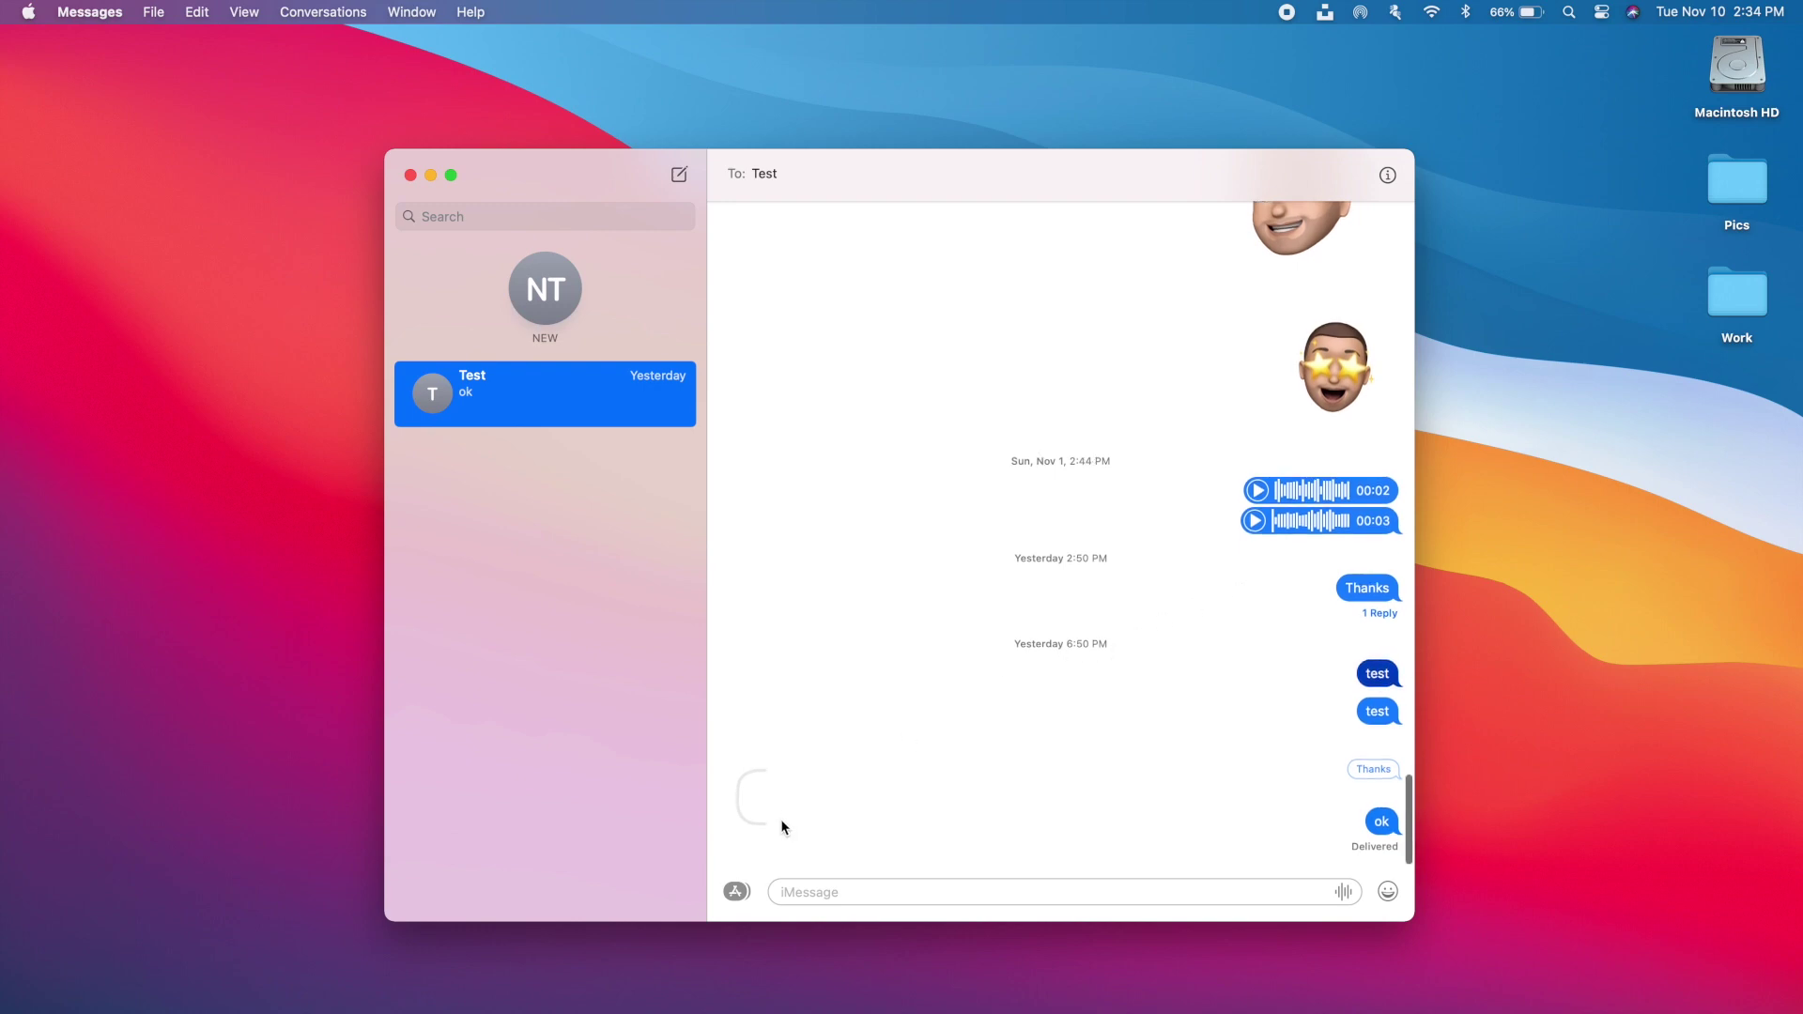
# View the #images picker from the message apps, close it, and look over the list of message apps again.
pyautogui.click(738, 891)
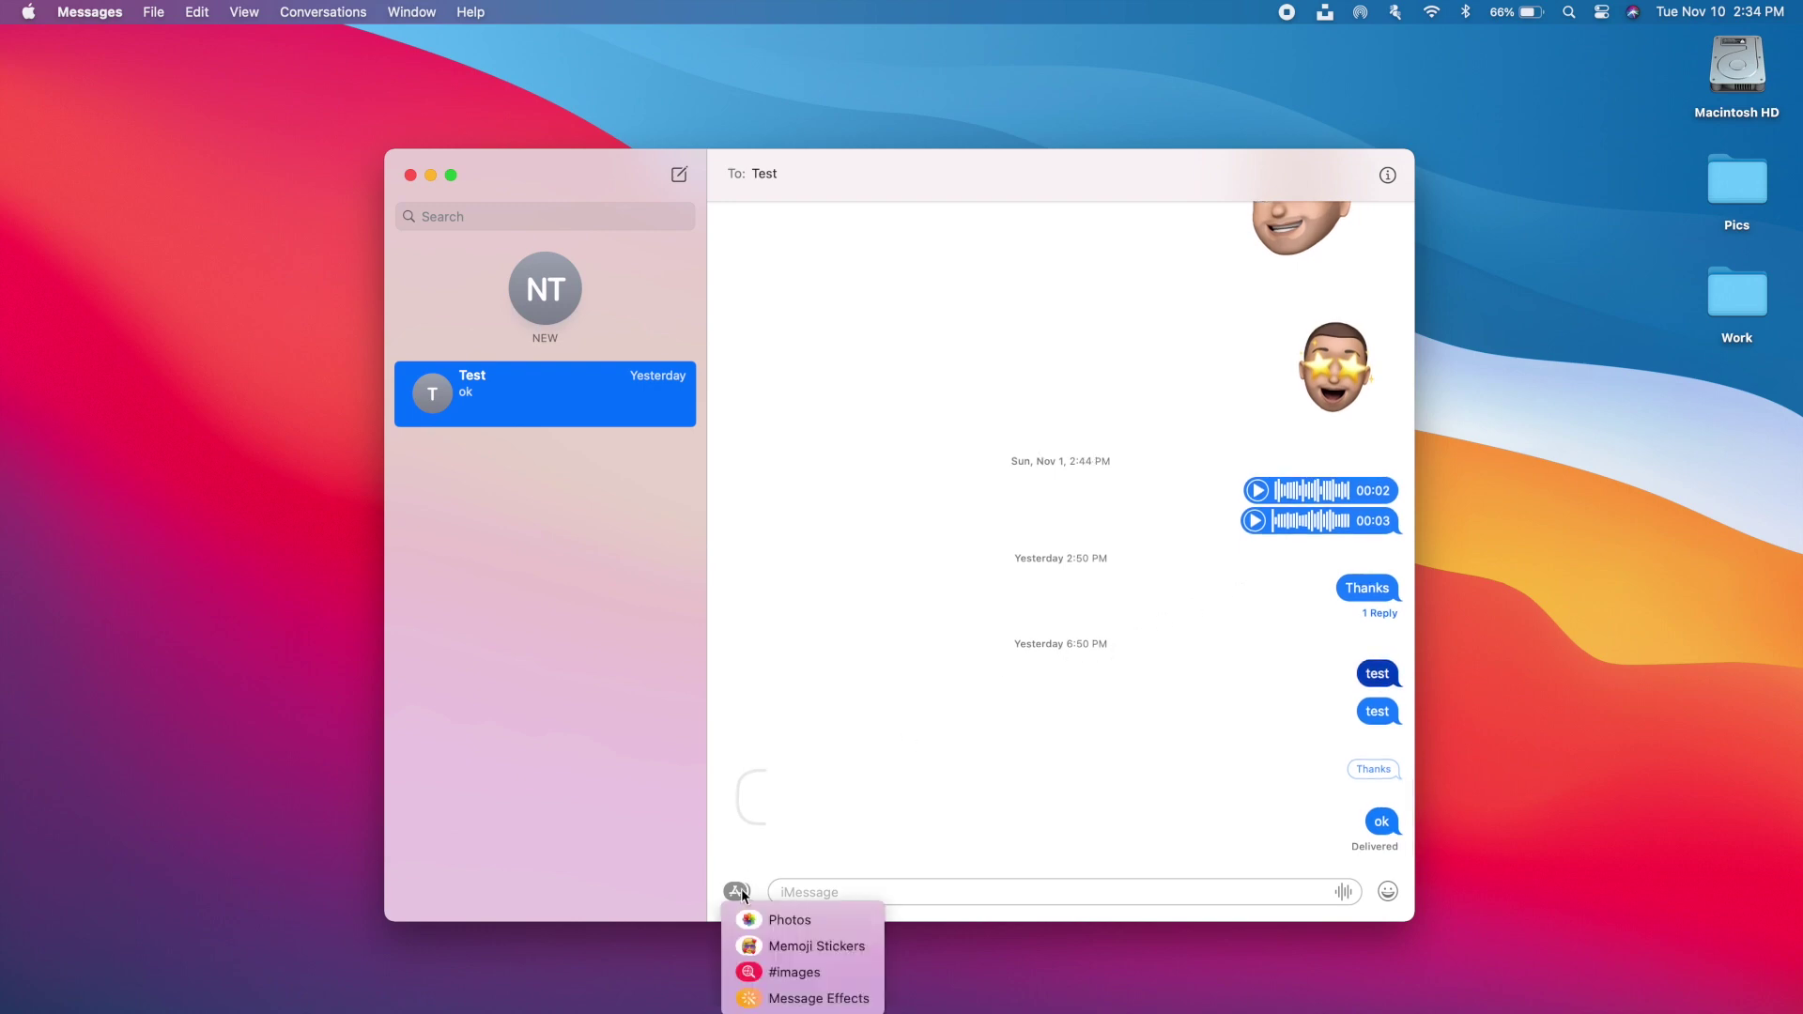
pyautogui.click(820, 974)
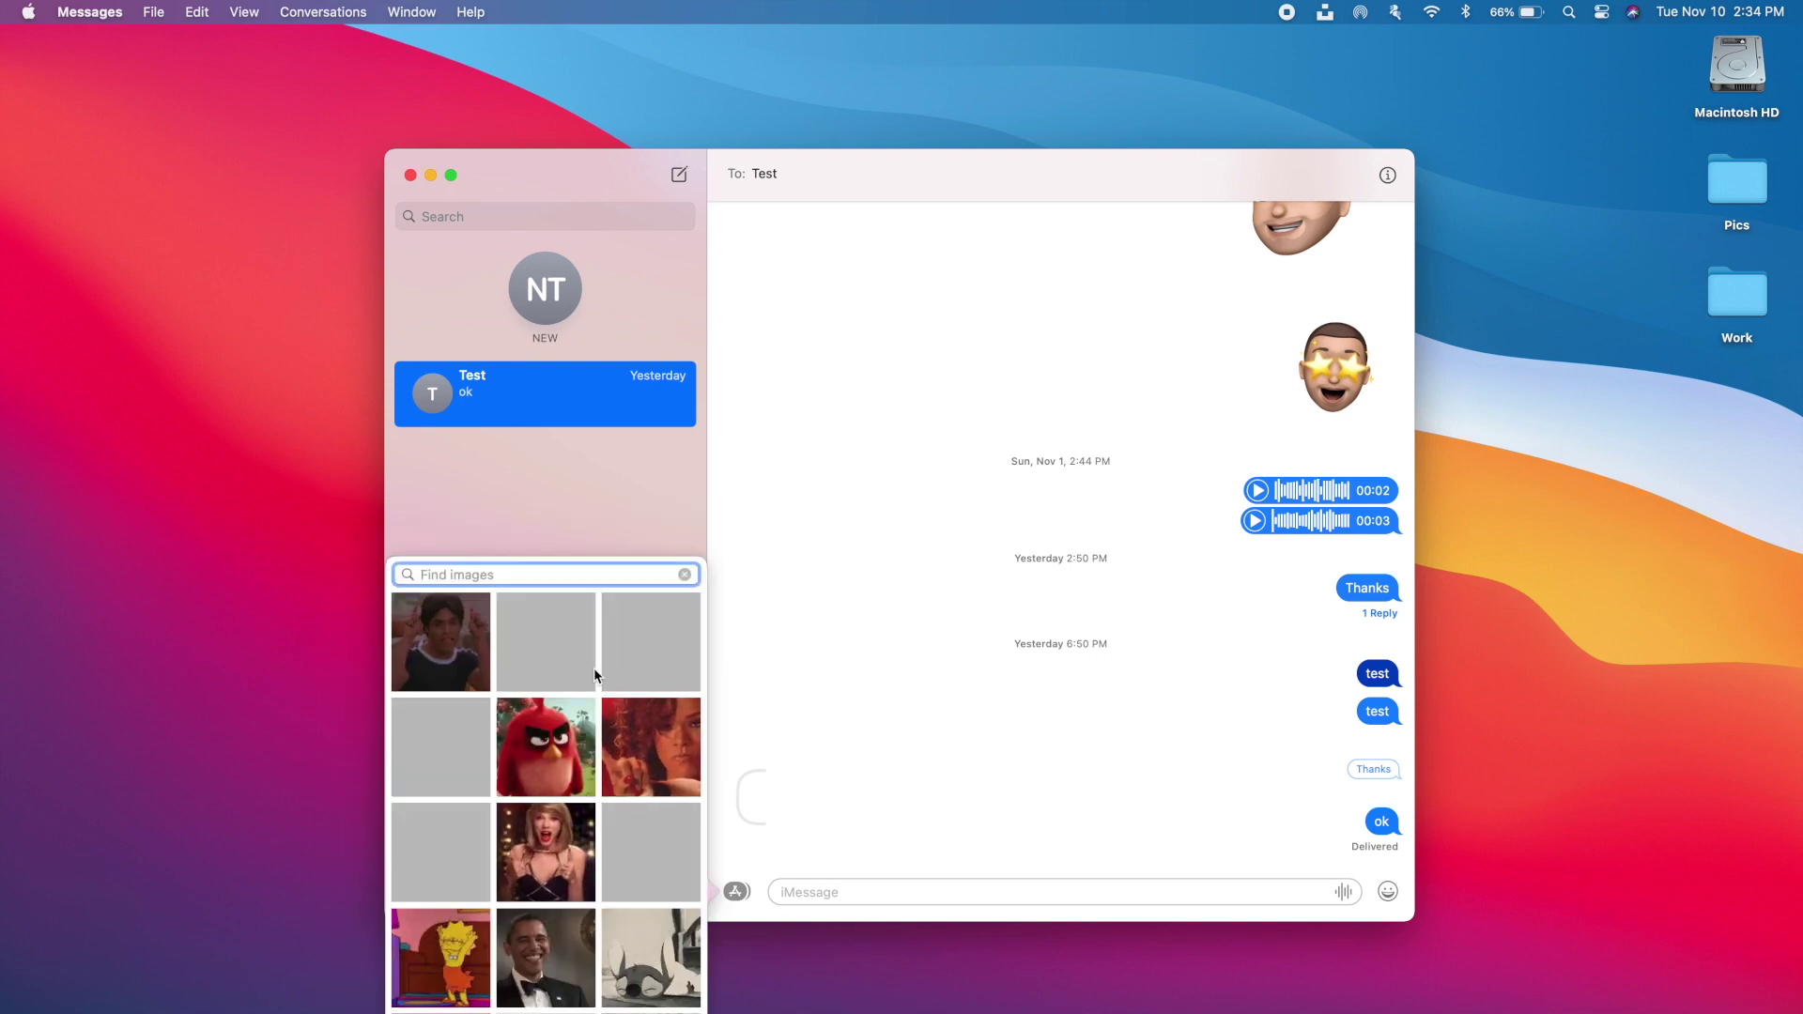
pyautogui.click(803, 883)
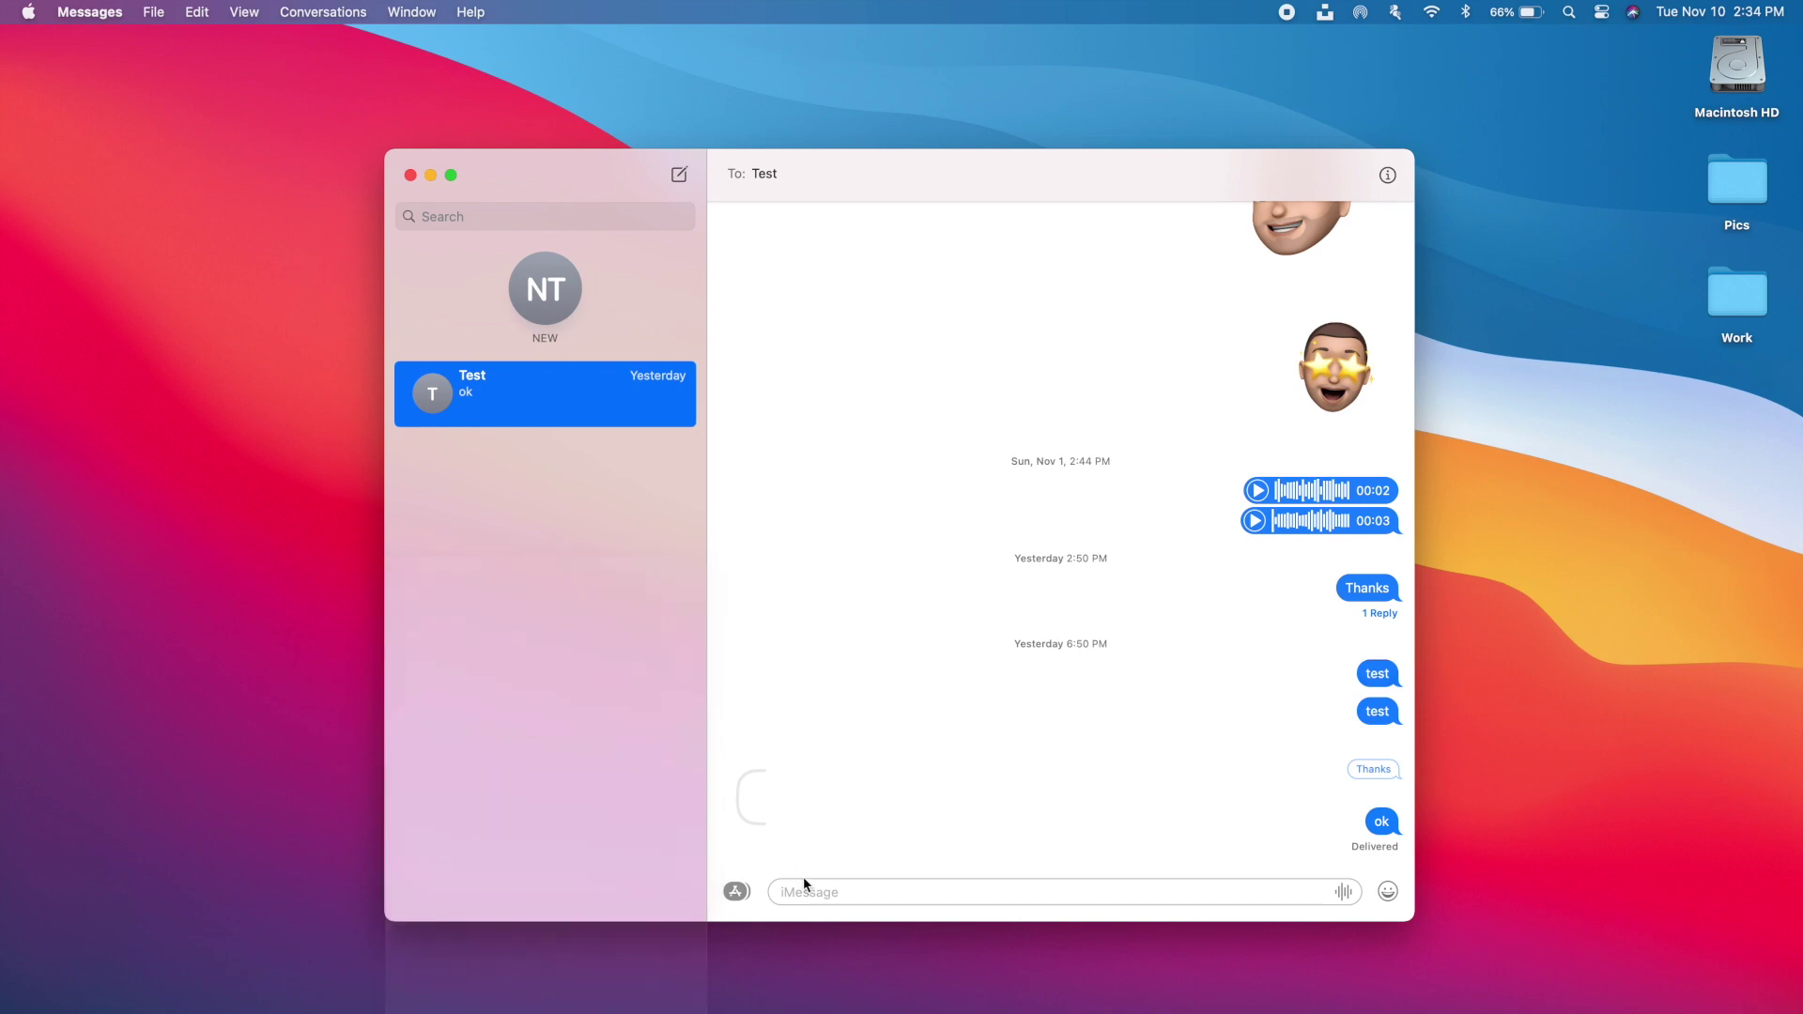
pyautogui.click(748, 890)
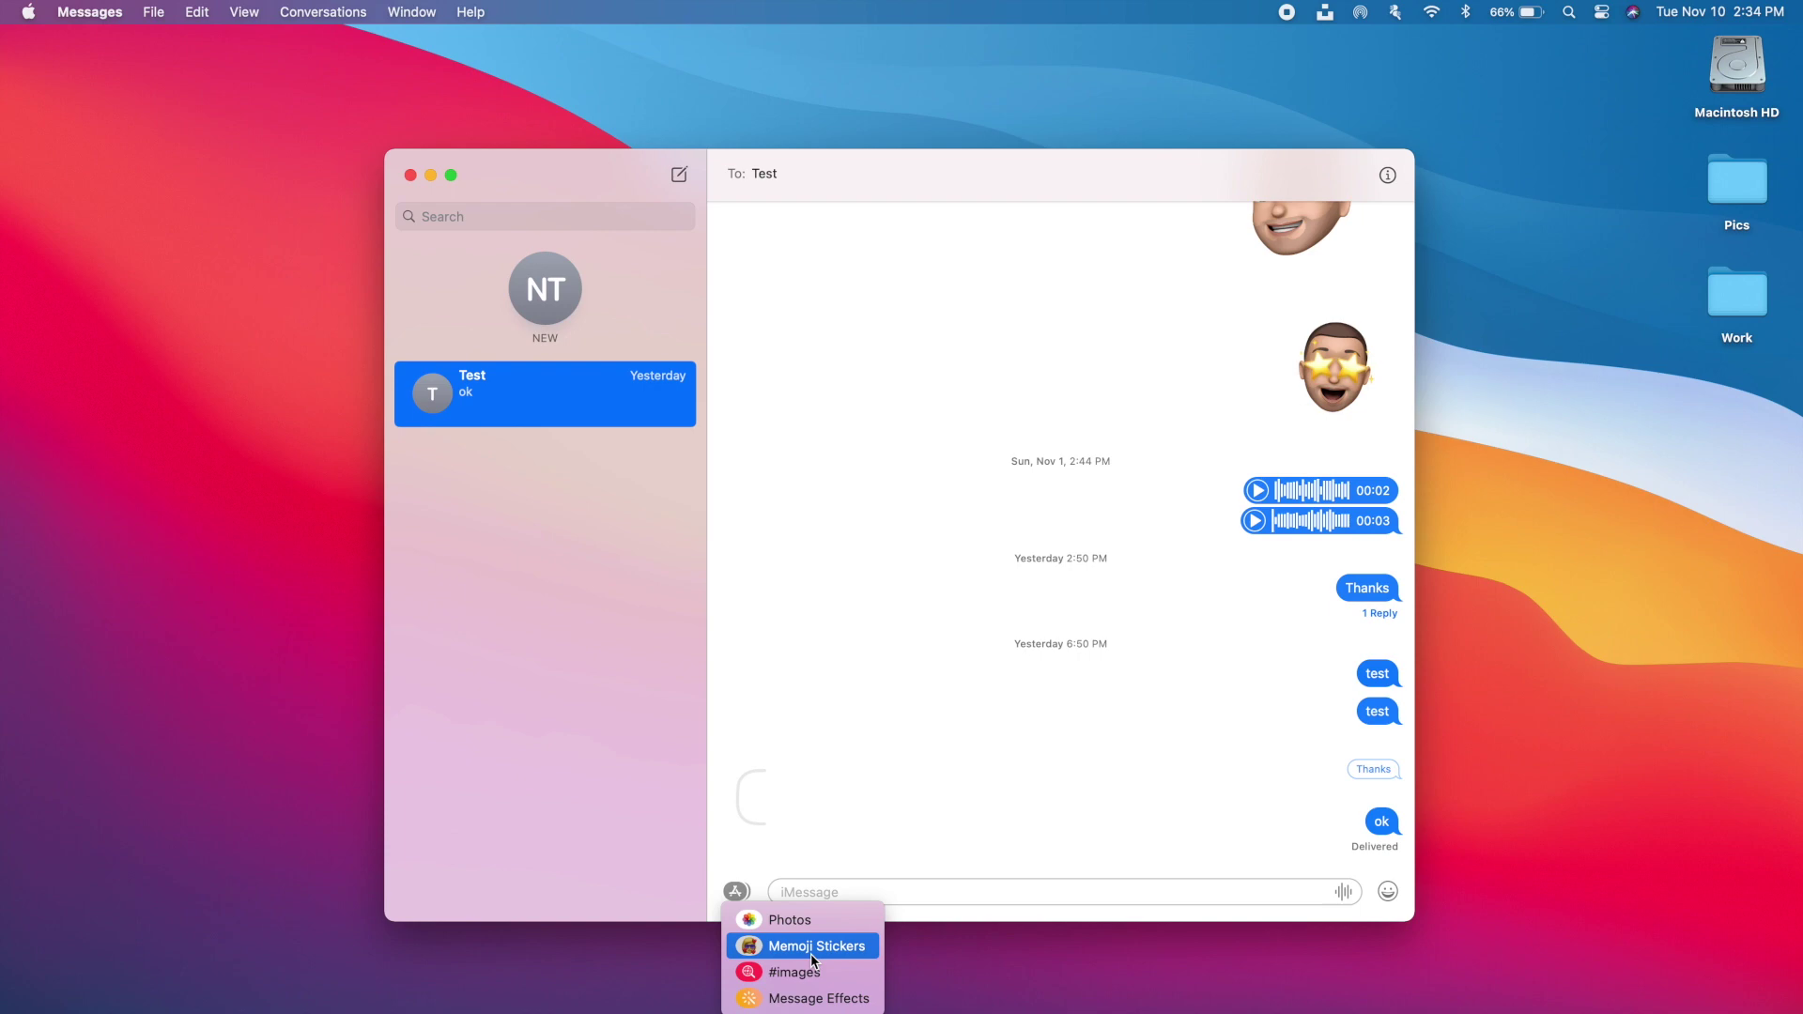
pyautogui.click(885, 809)
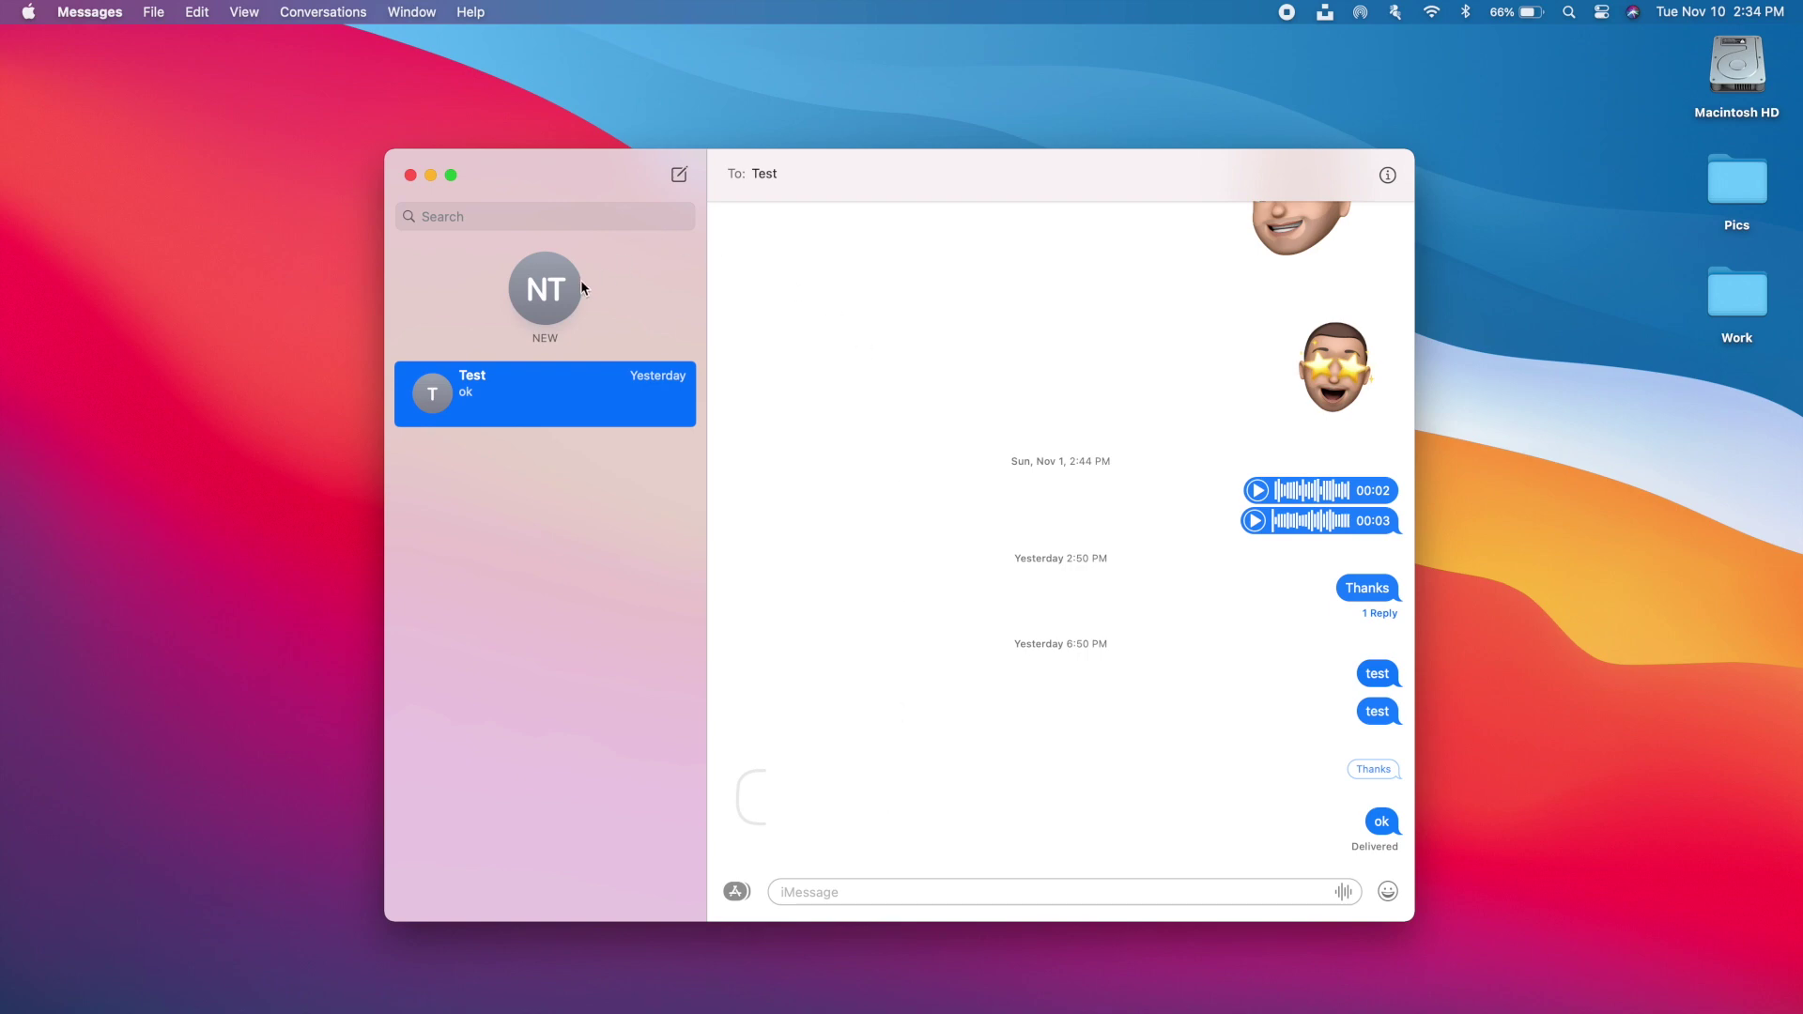
# View the Test conversation's details, search all messages for "test", and minimize Messages.
pyautogui.click(1387, 175)
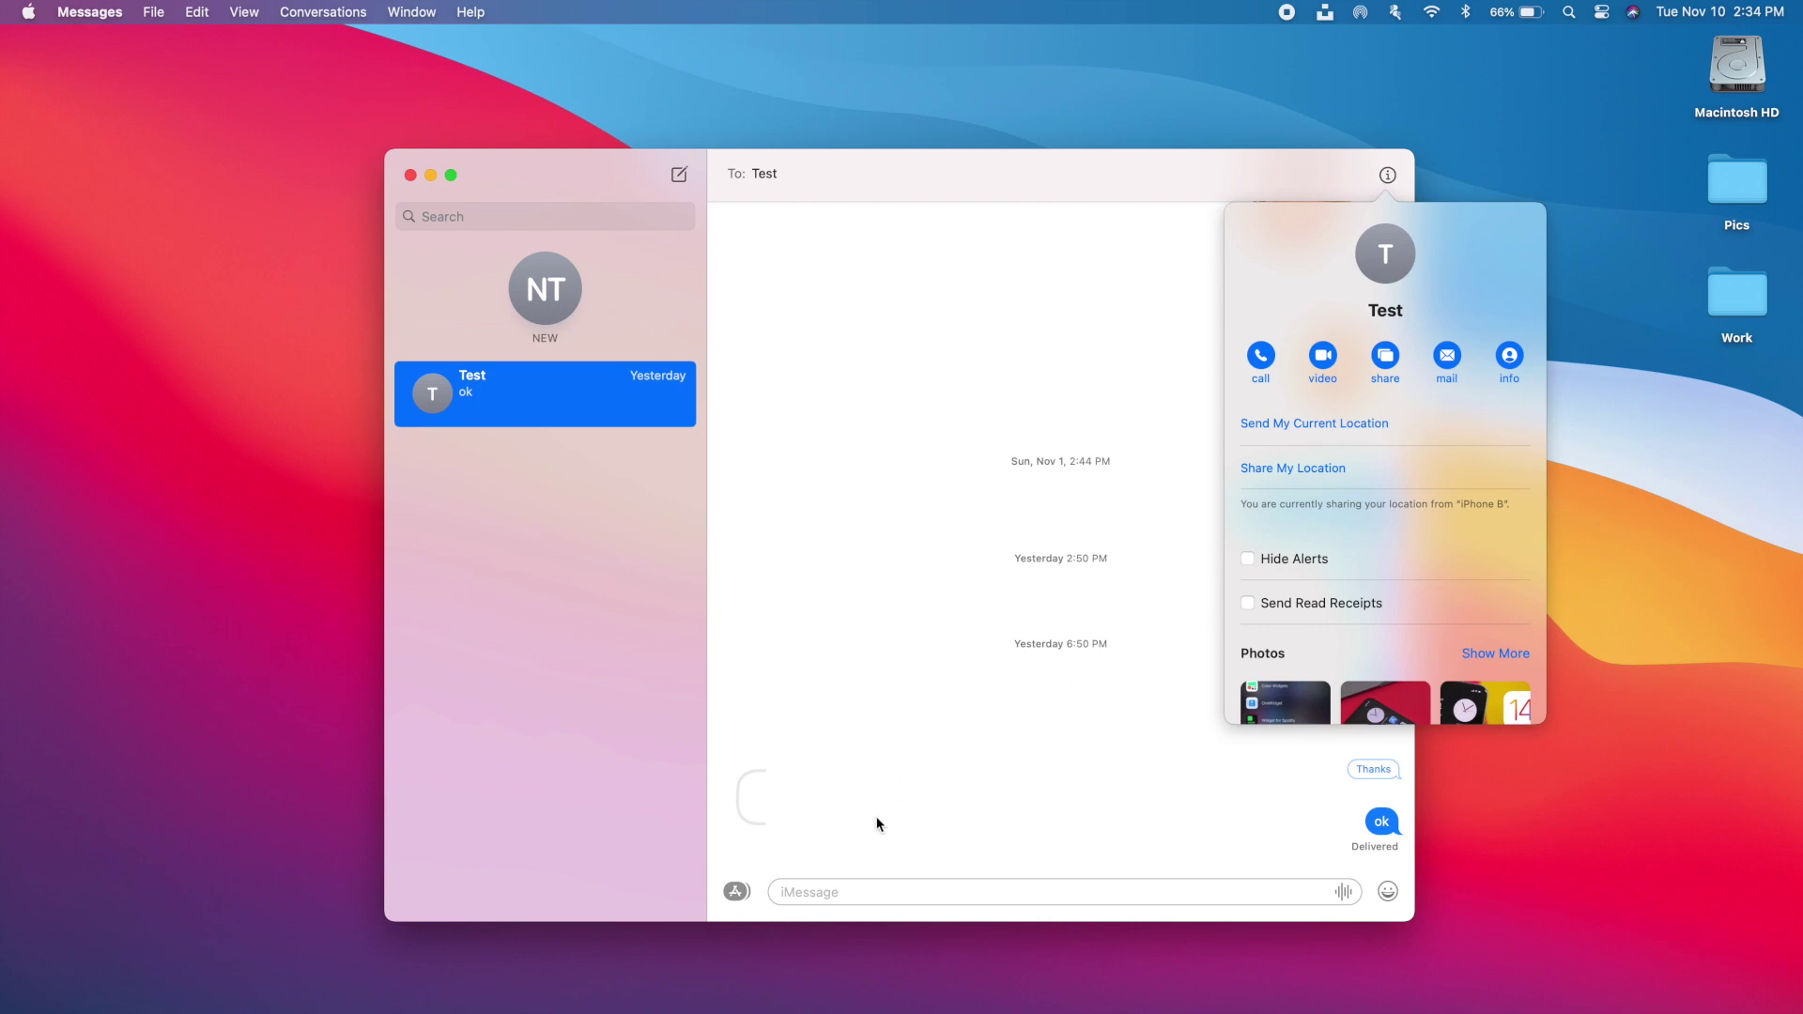
pyautogui.click(873, 625)
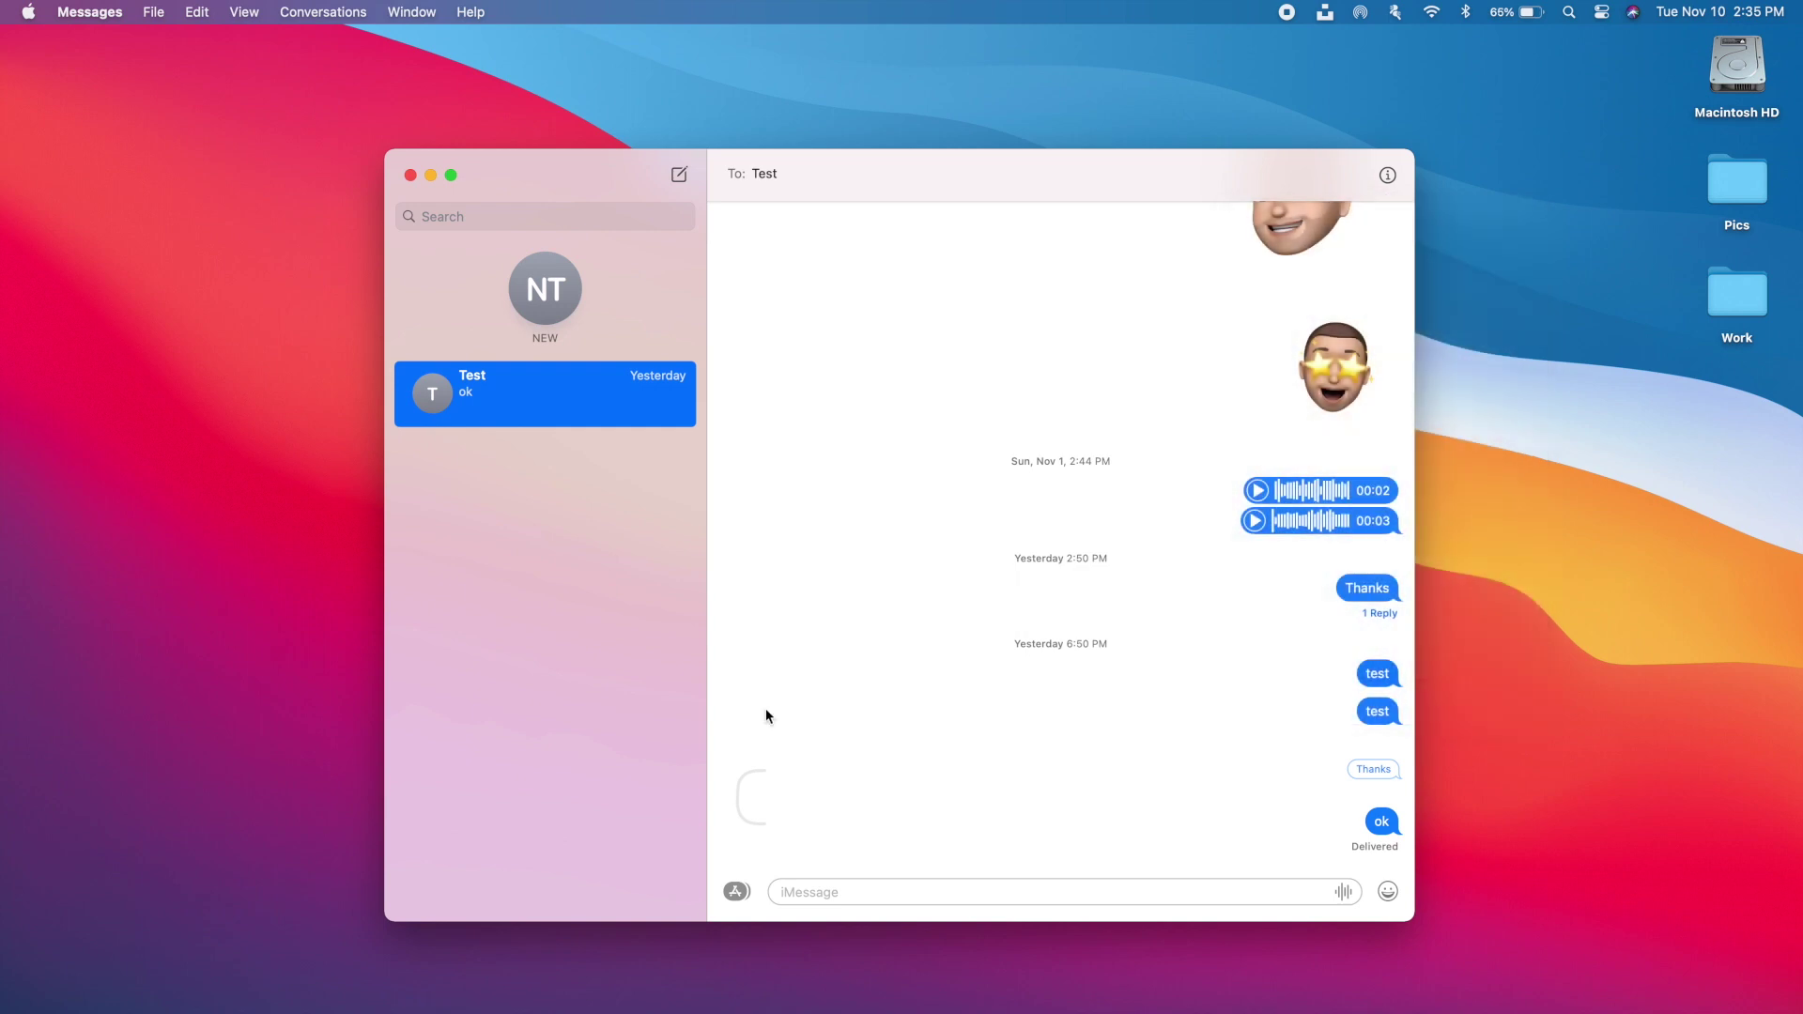
pyautogui.click(542, 221)
pyautogui.write('test')
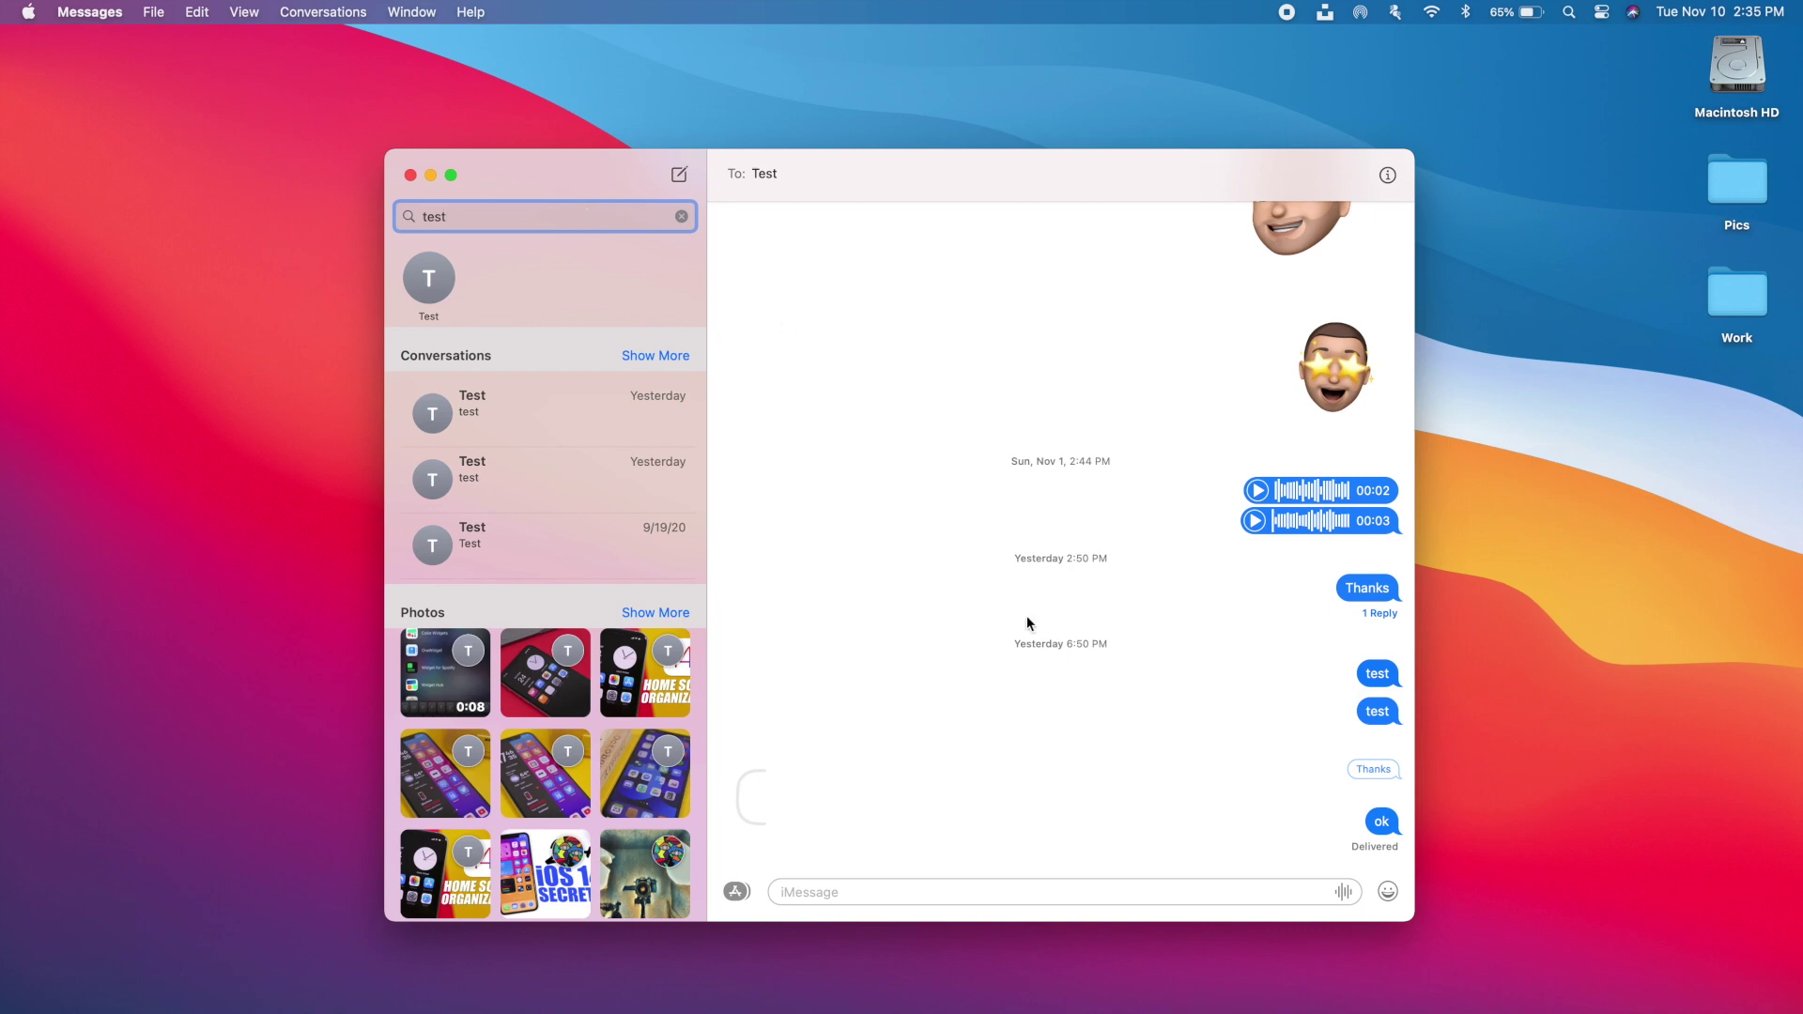
pyautogui.press('super+m')
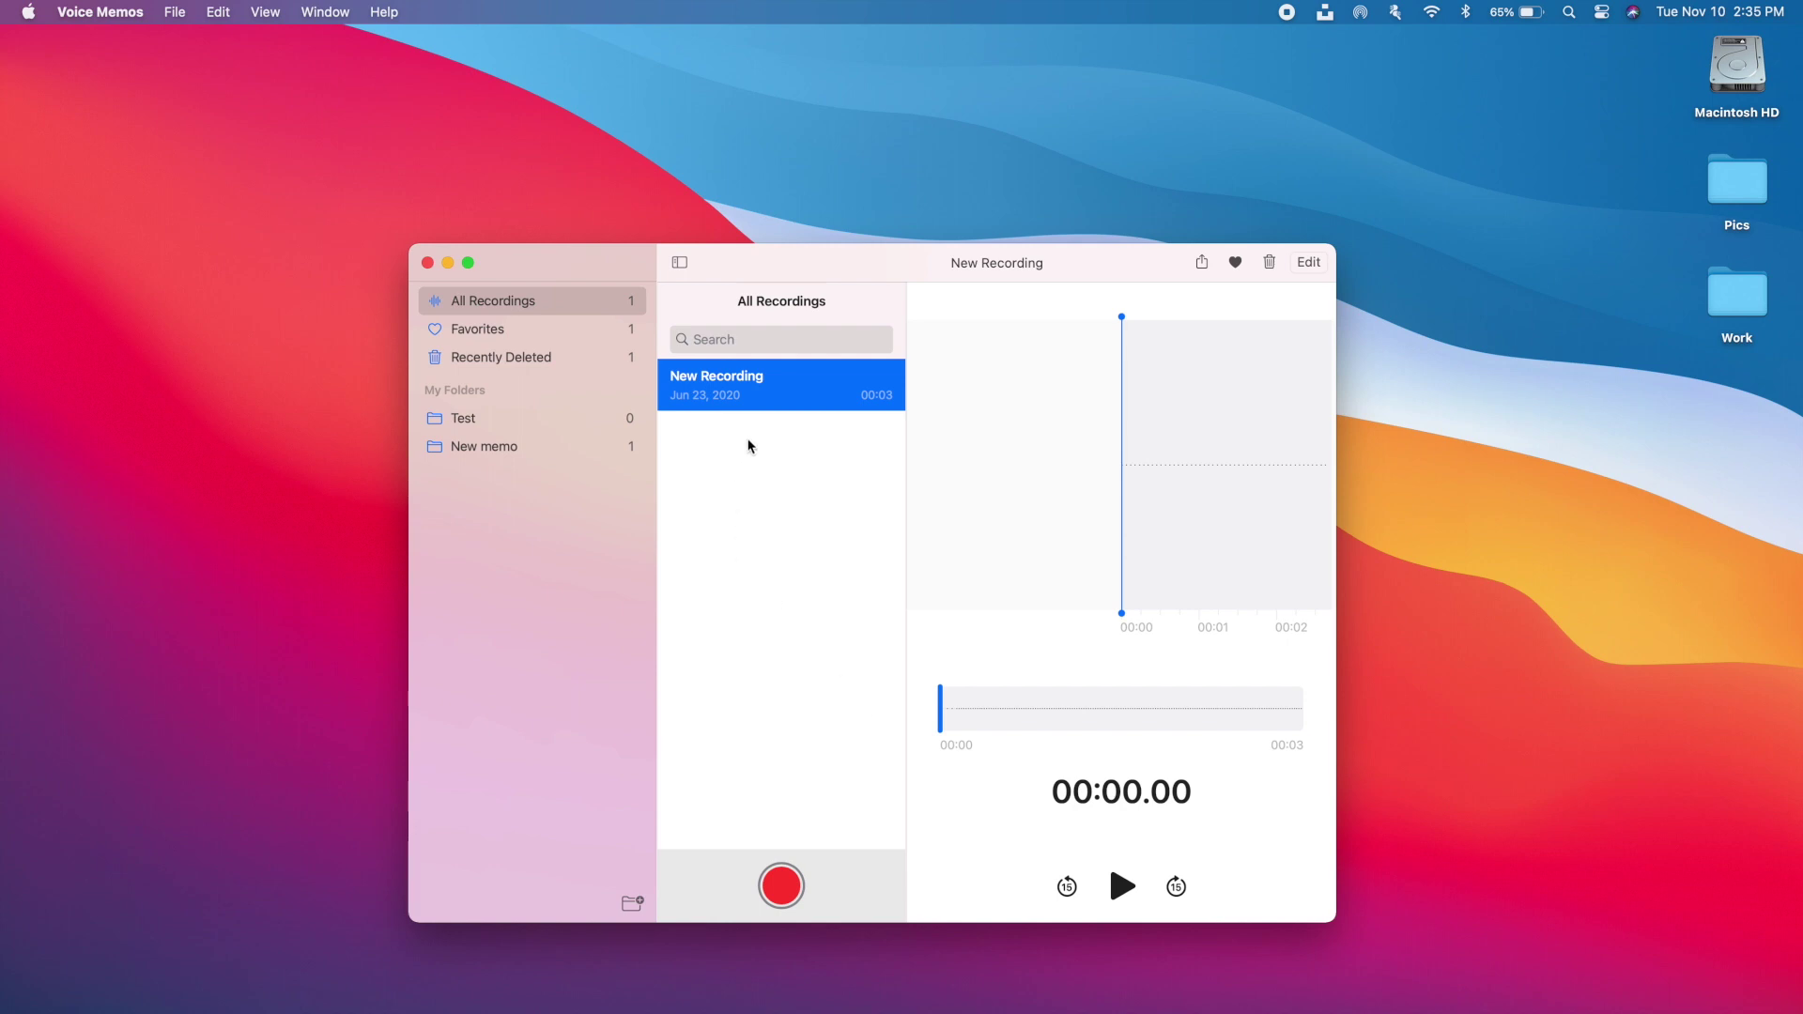
# In Voice Memos, look through the Favorites, All Recordings and Recently Deleted folders.
pyautogui.click(550, 331)
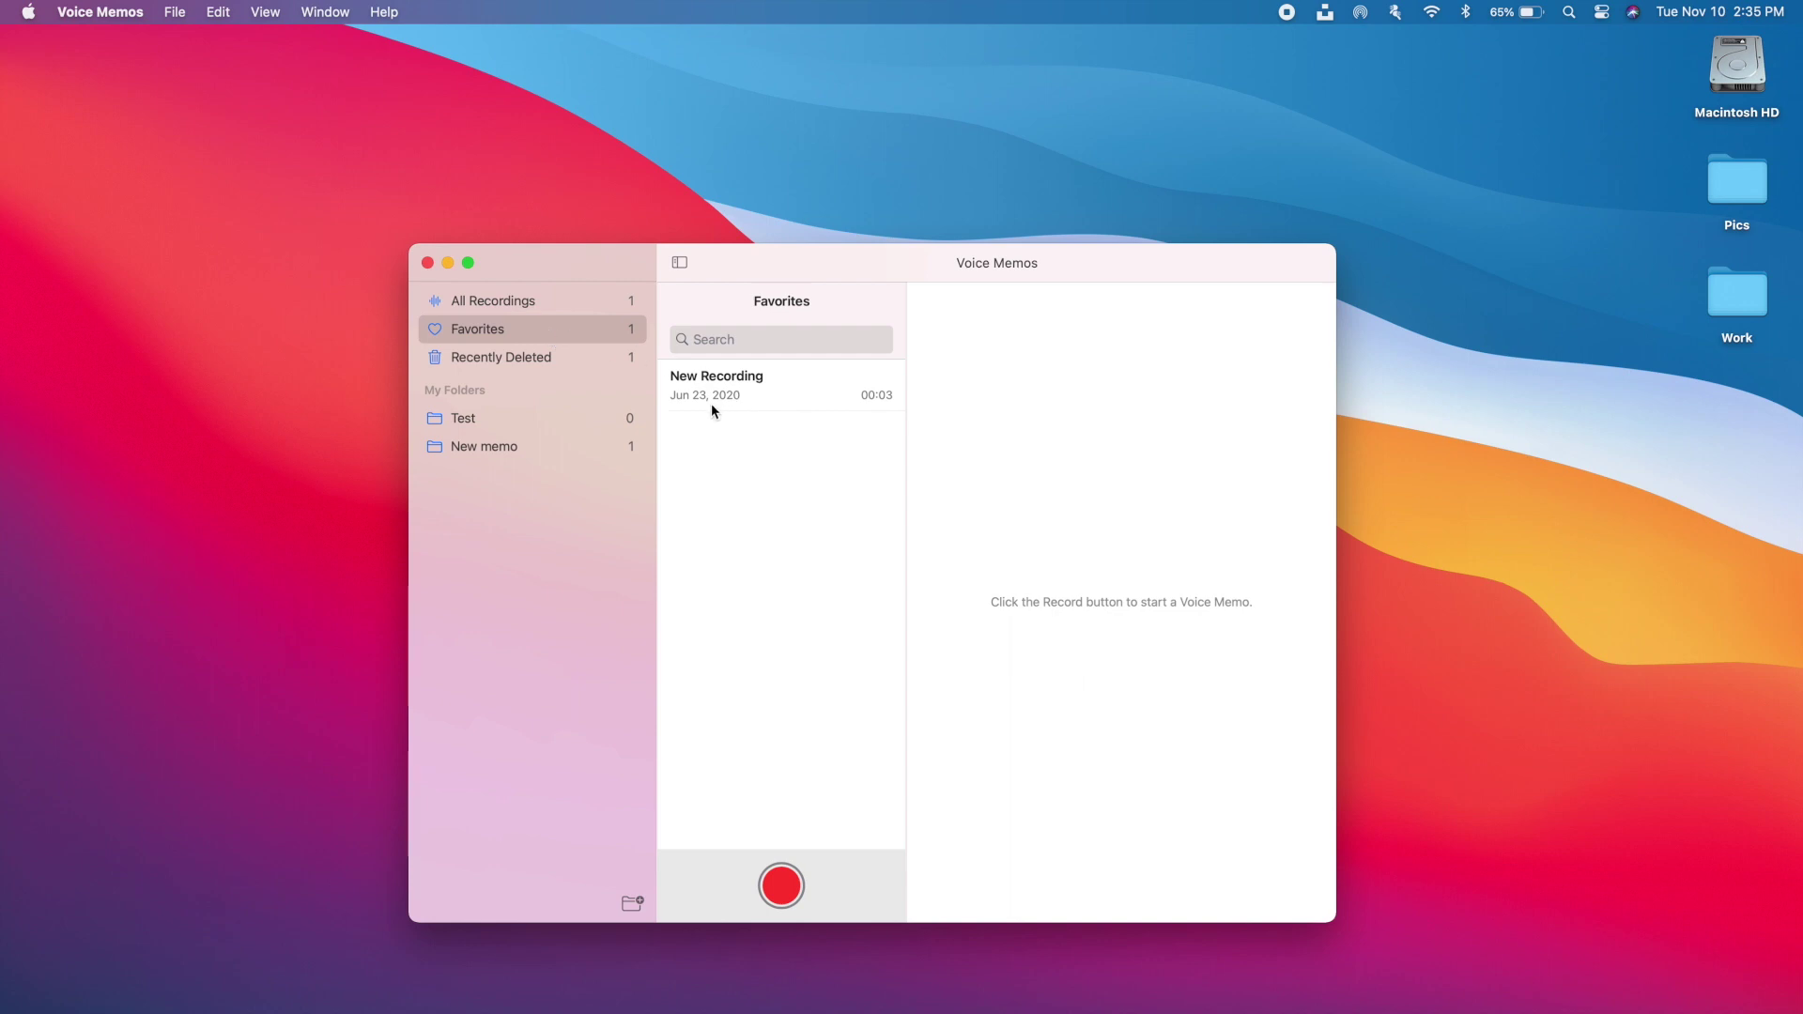
pyautogui.click(572, 308)
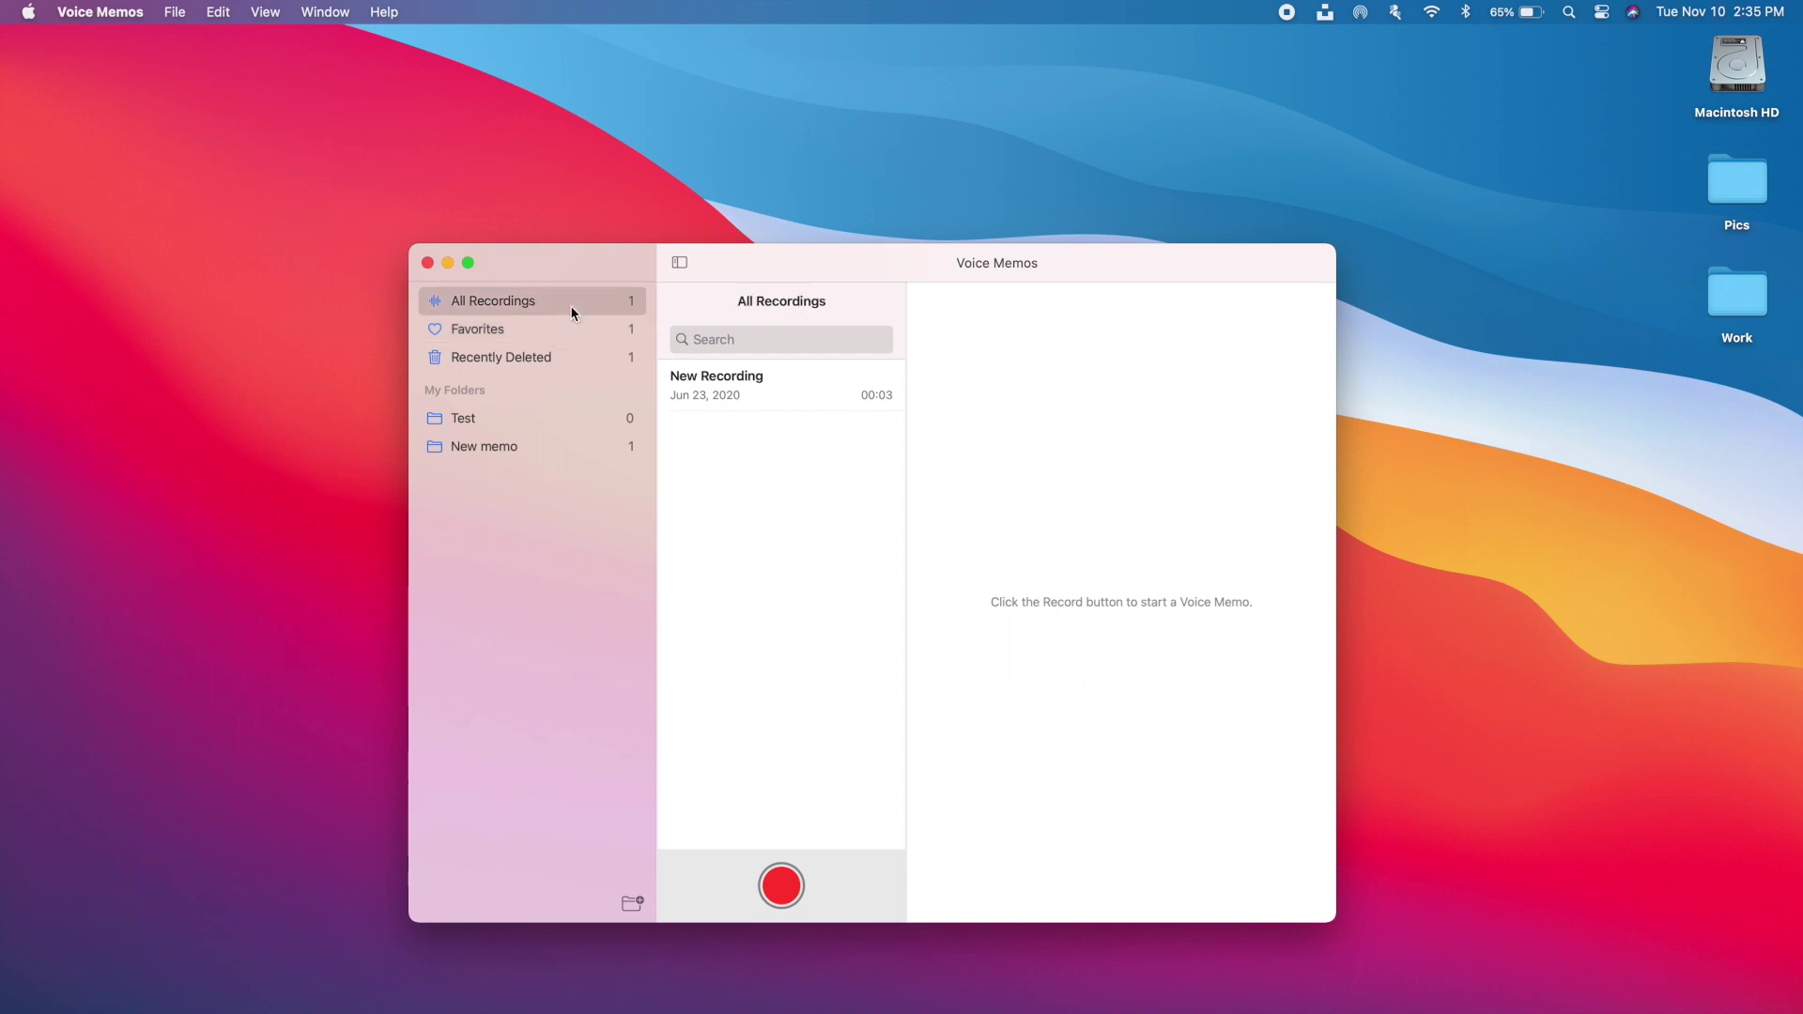
pyautogui.click(569, 362)
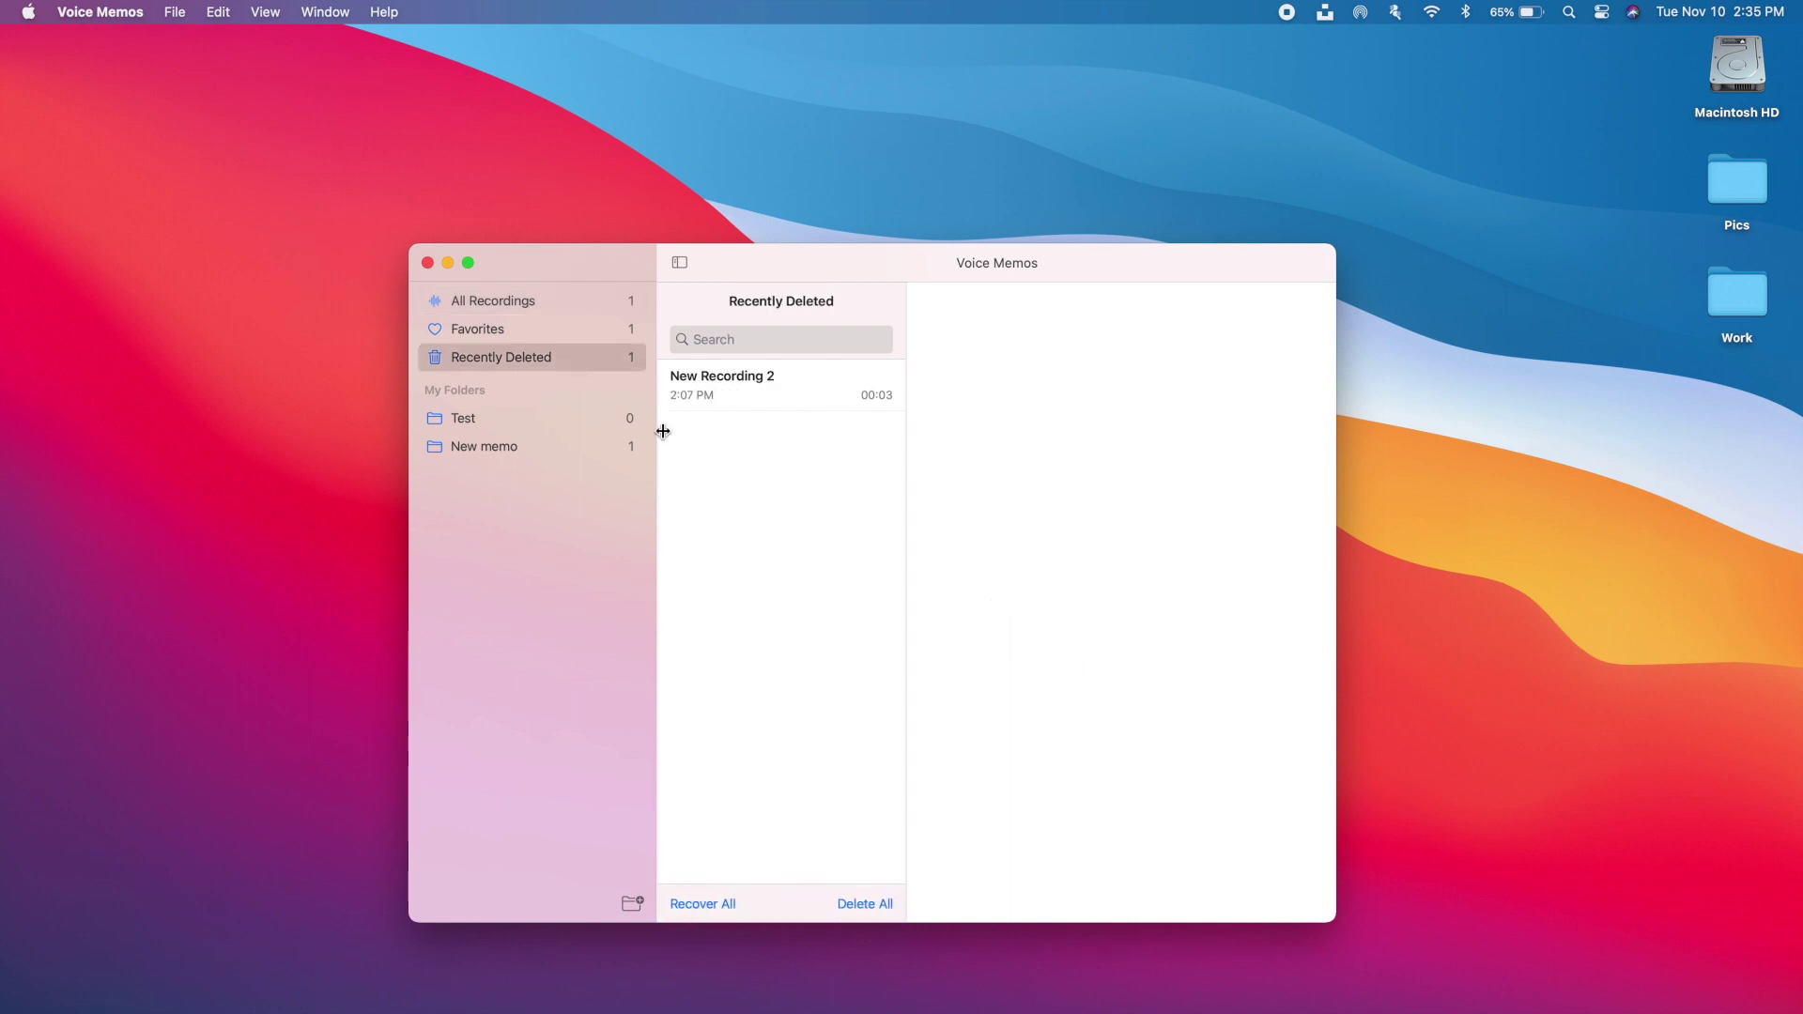
# Open the favorite "New Recording" for editing and apply the Enhance option to it.
pyautogui.click(577, 336)
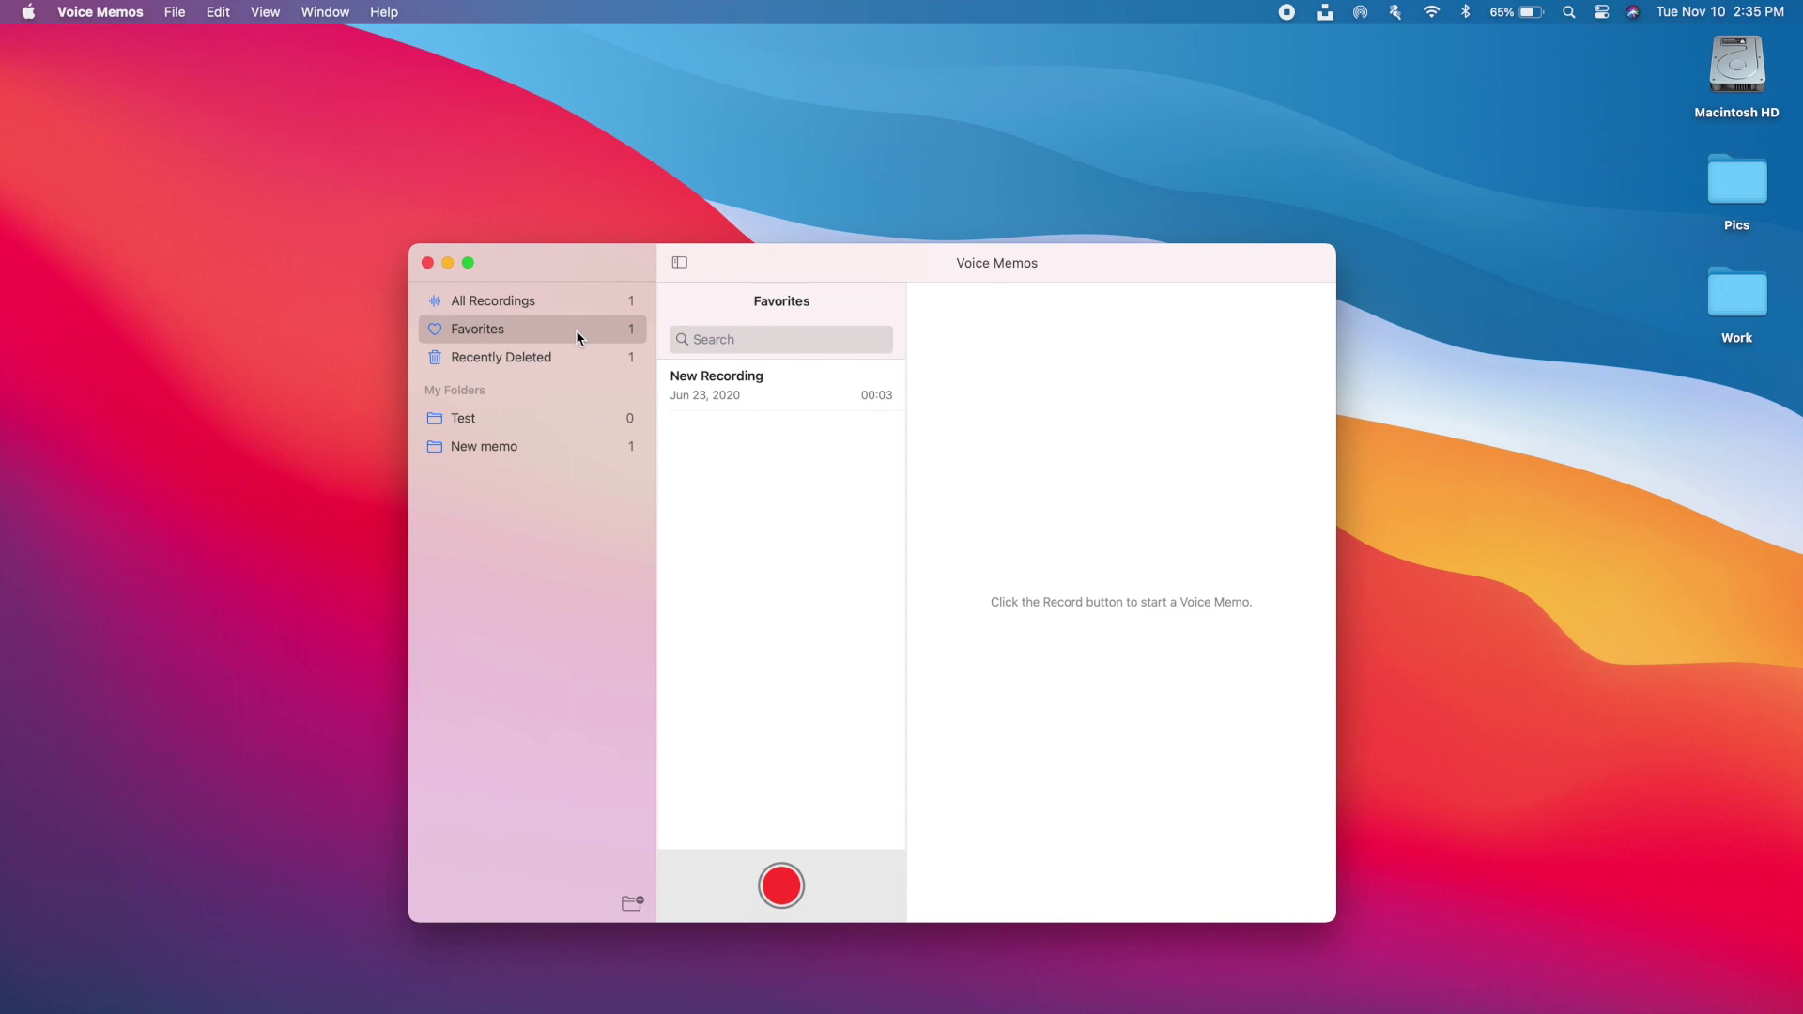
pyautogui.click(754, 398)
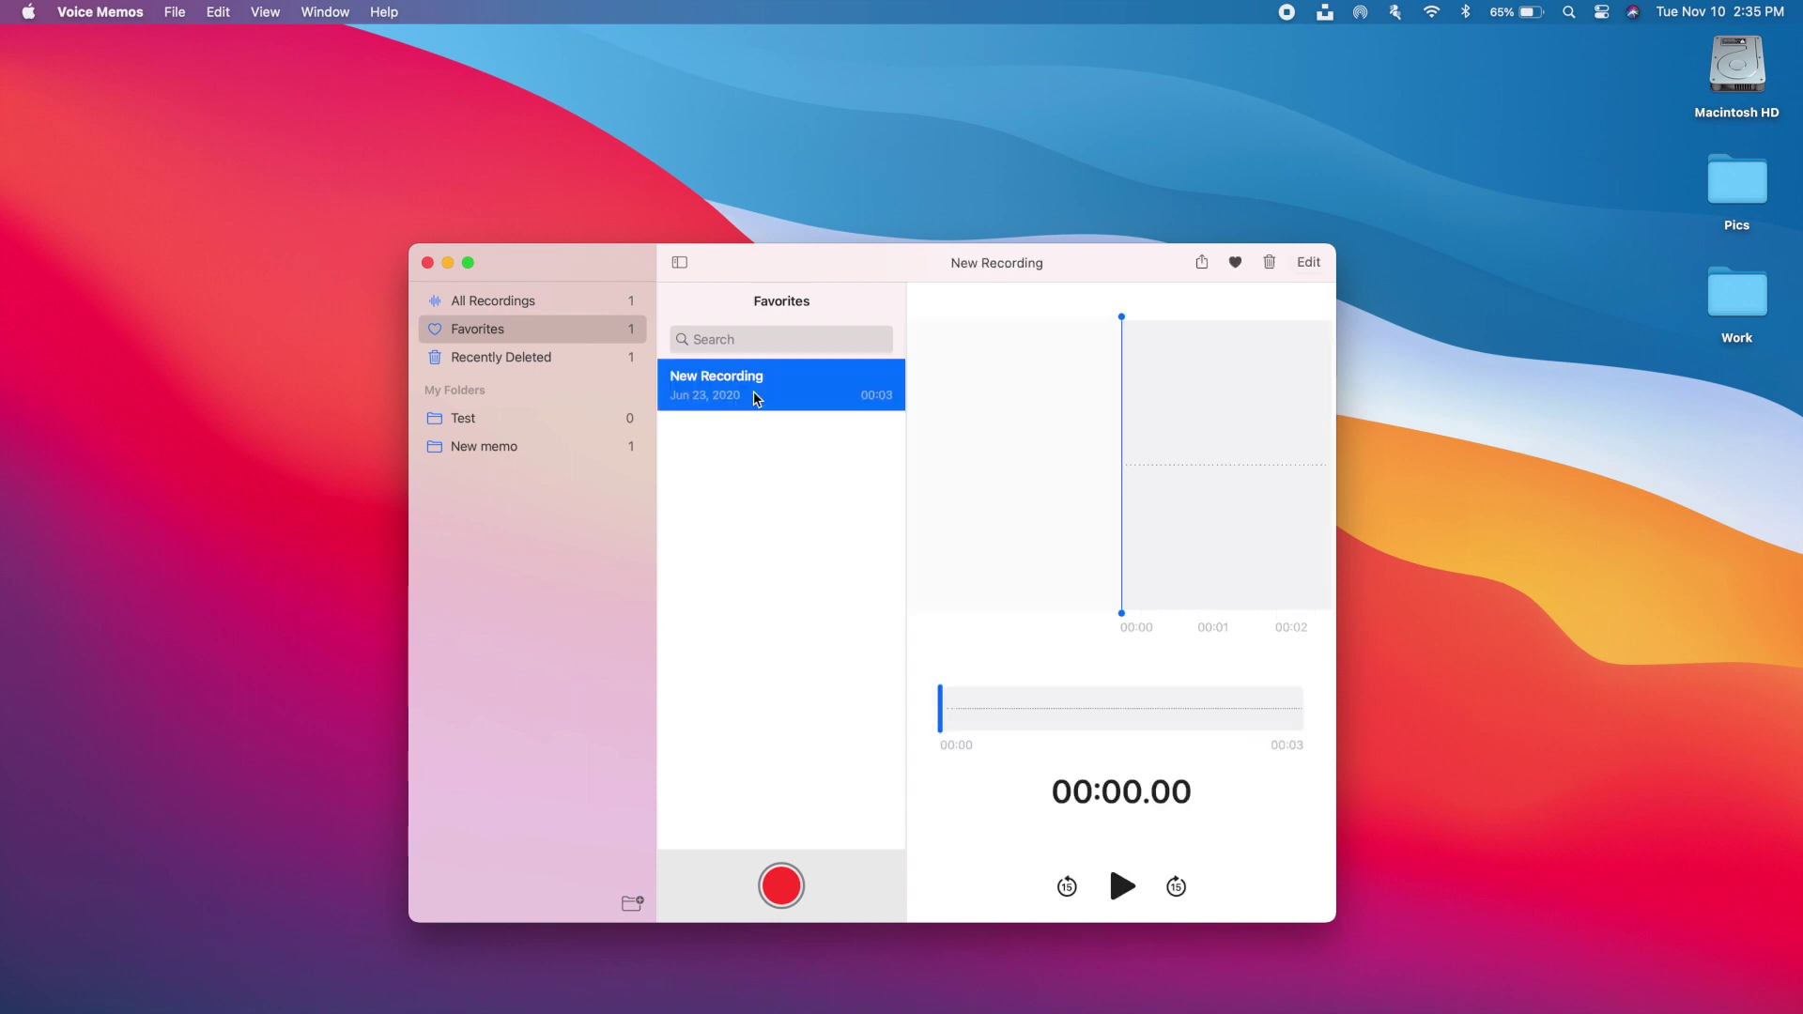
pyautogui.click(1300, 263)
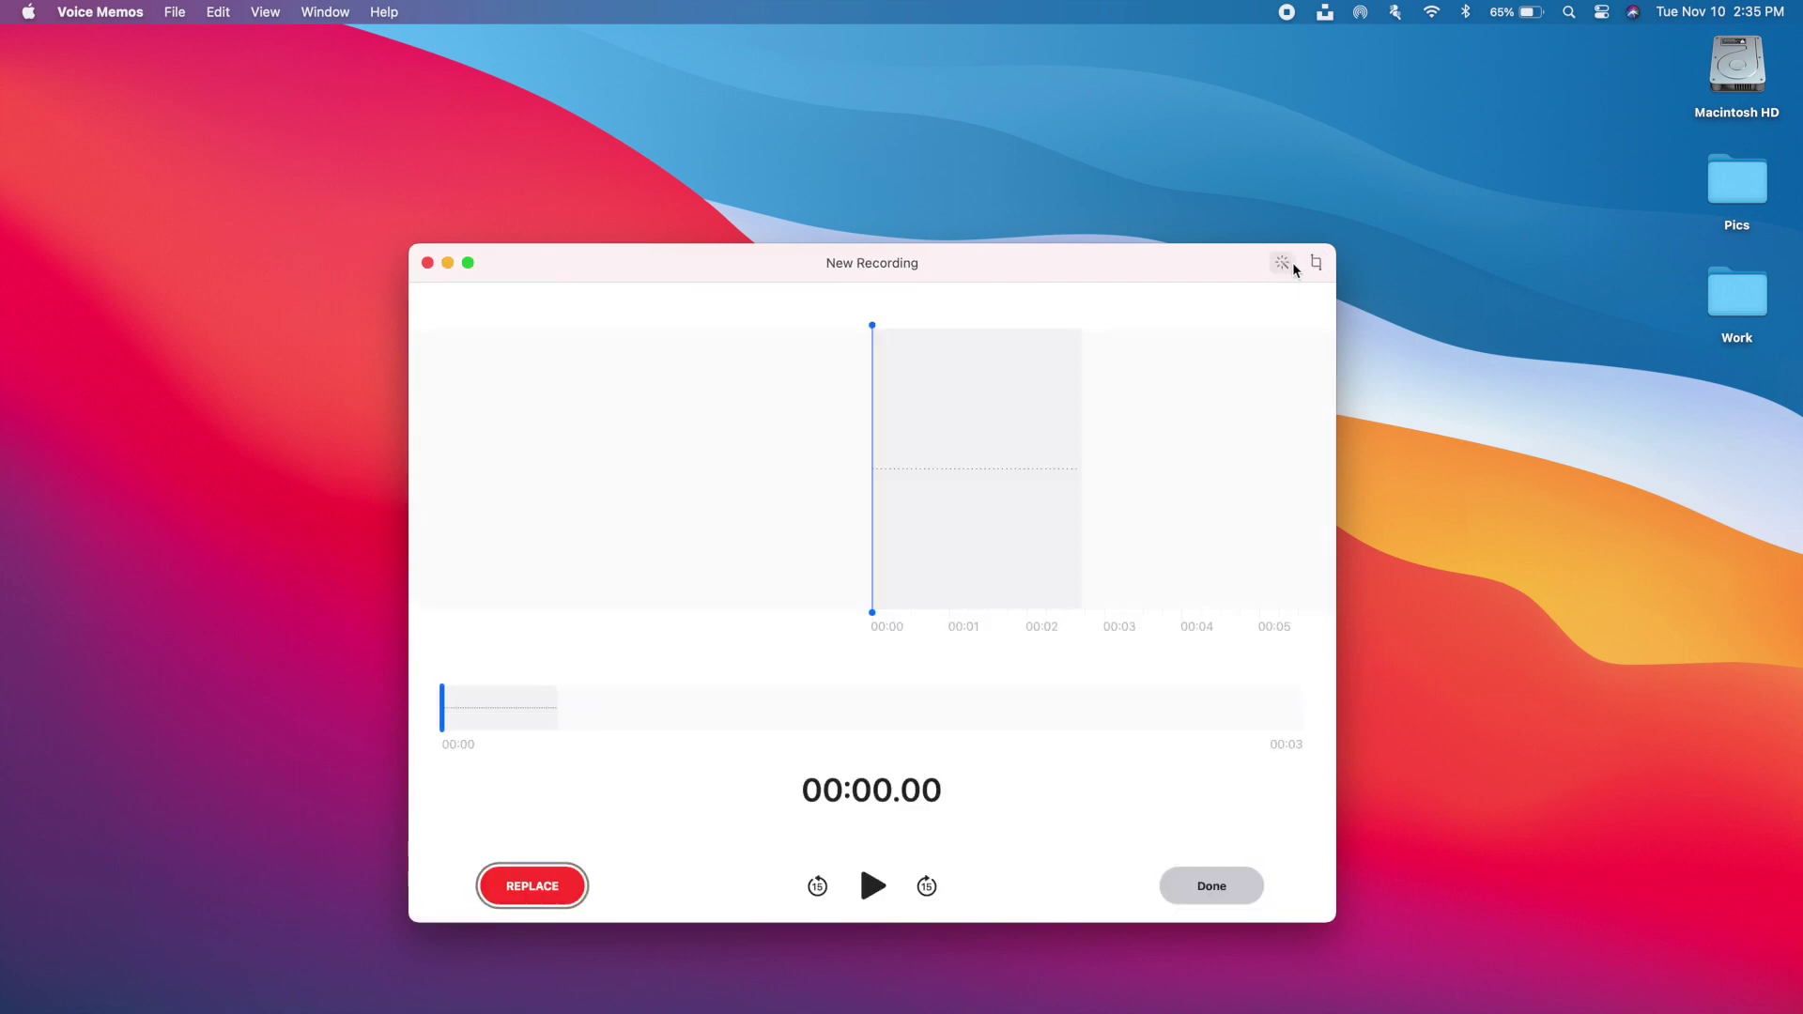
pyautogui.click(1283, 264)
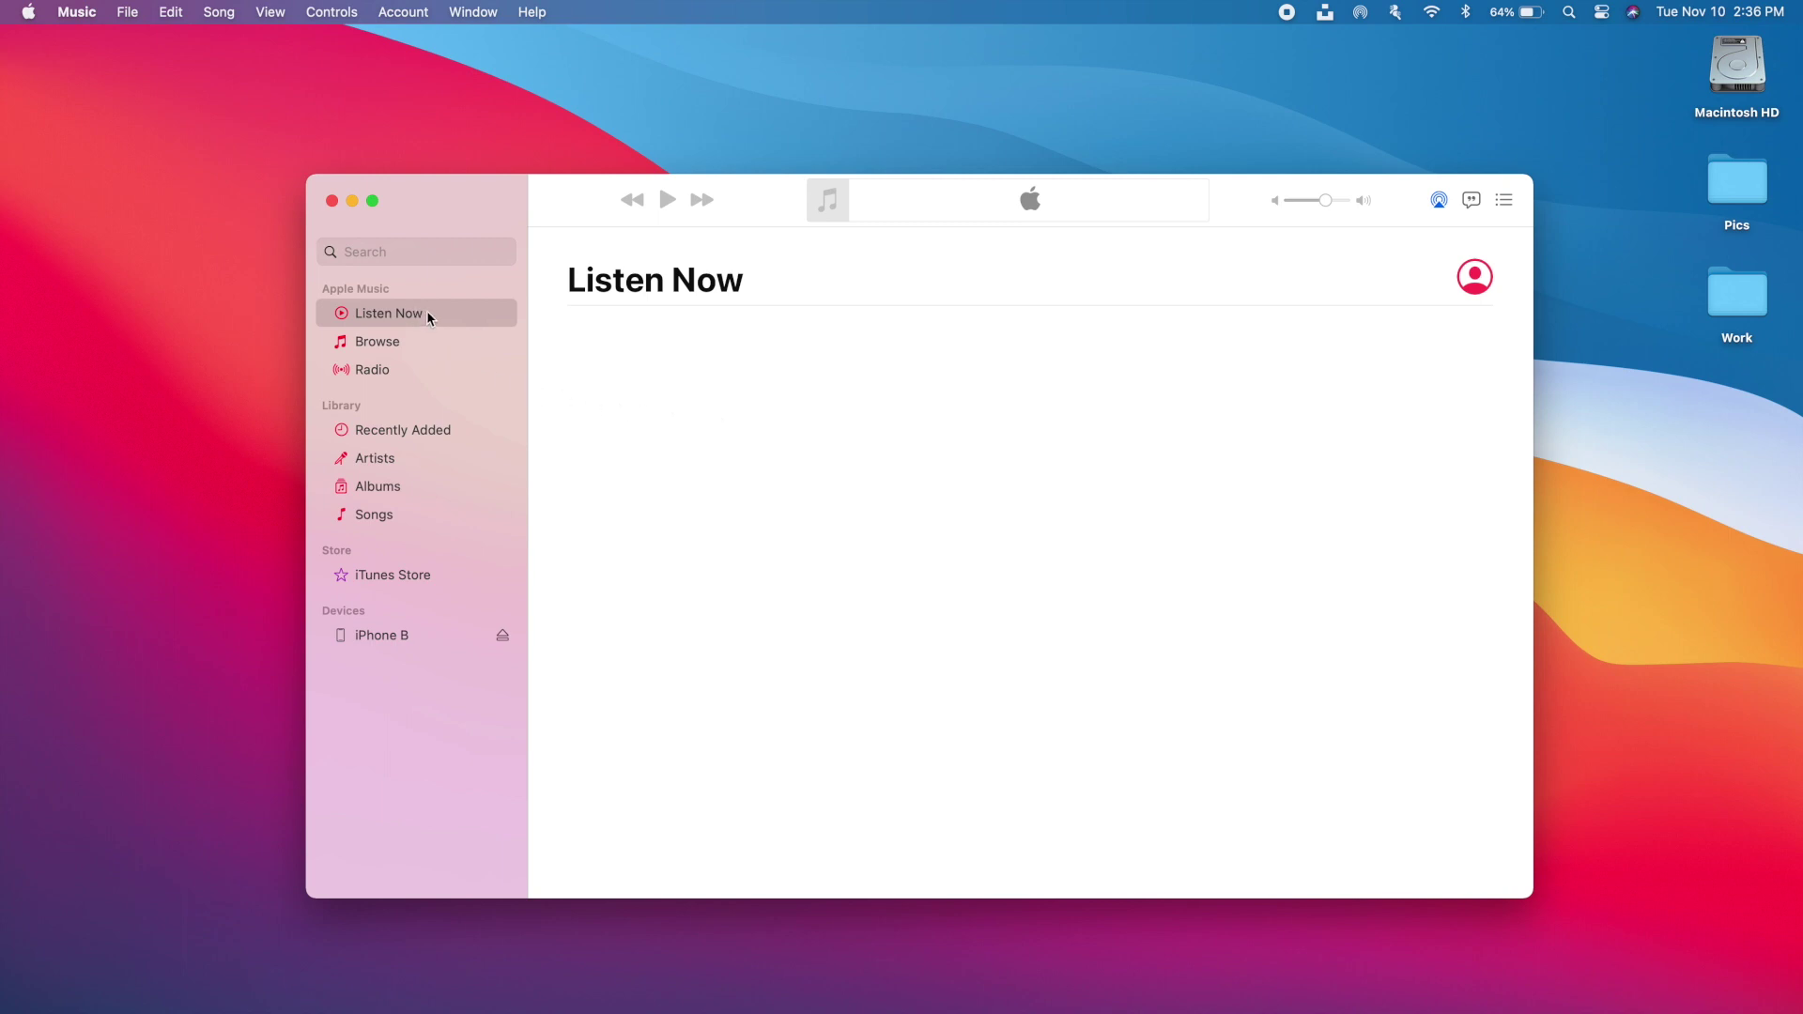
# In Music, browse the Apple Music search categories and open the Party category.
pyautogui.click(438, 252)
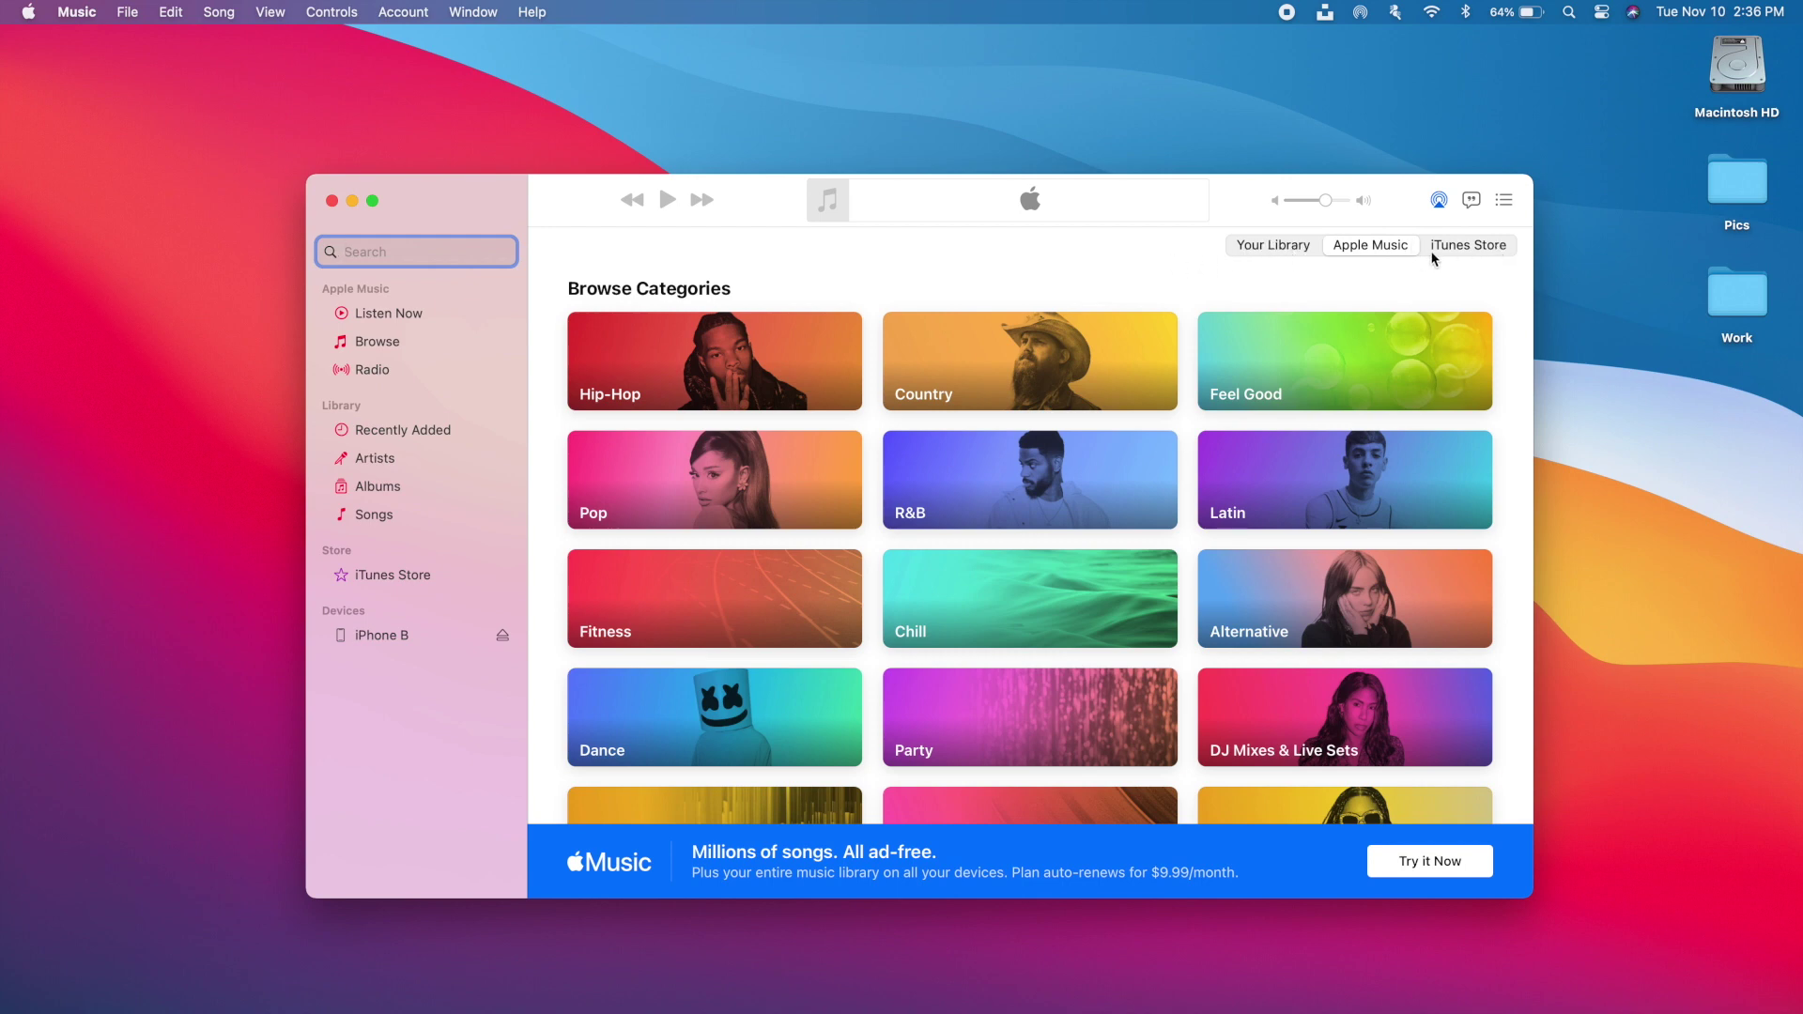
pyautogui.scroll(-5, 984, 520)
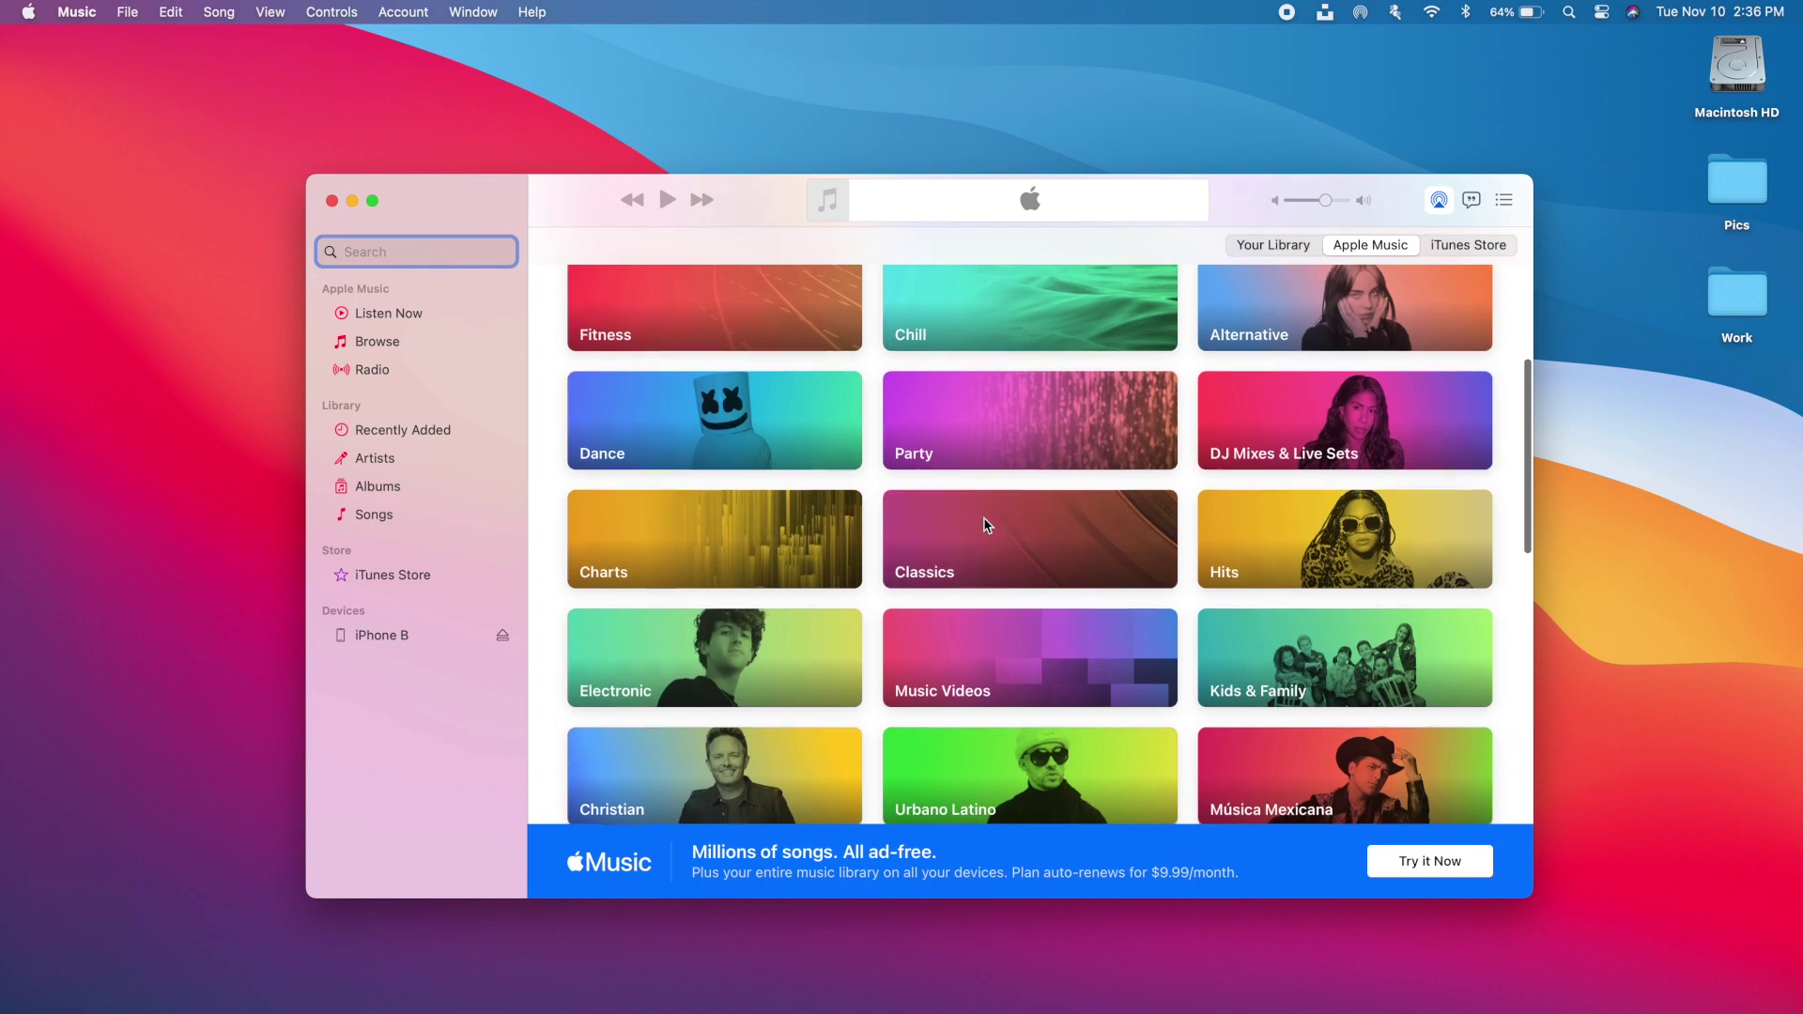
pyautogui.click(1007, 464)
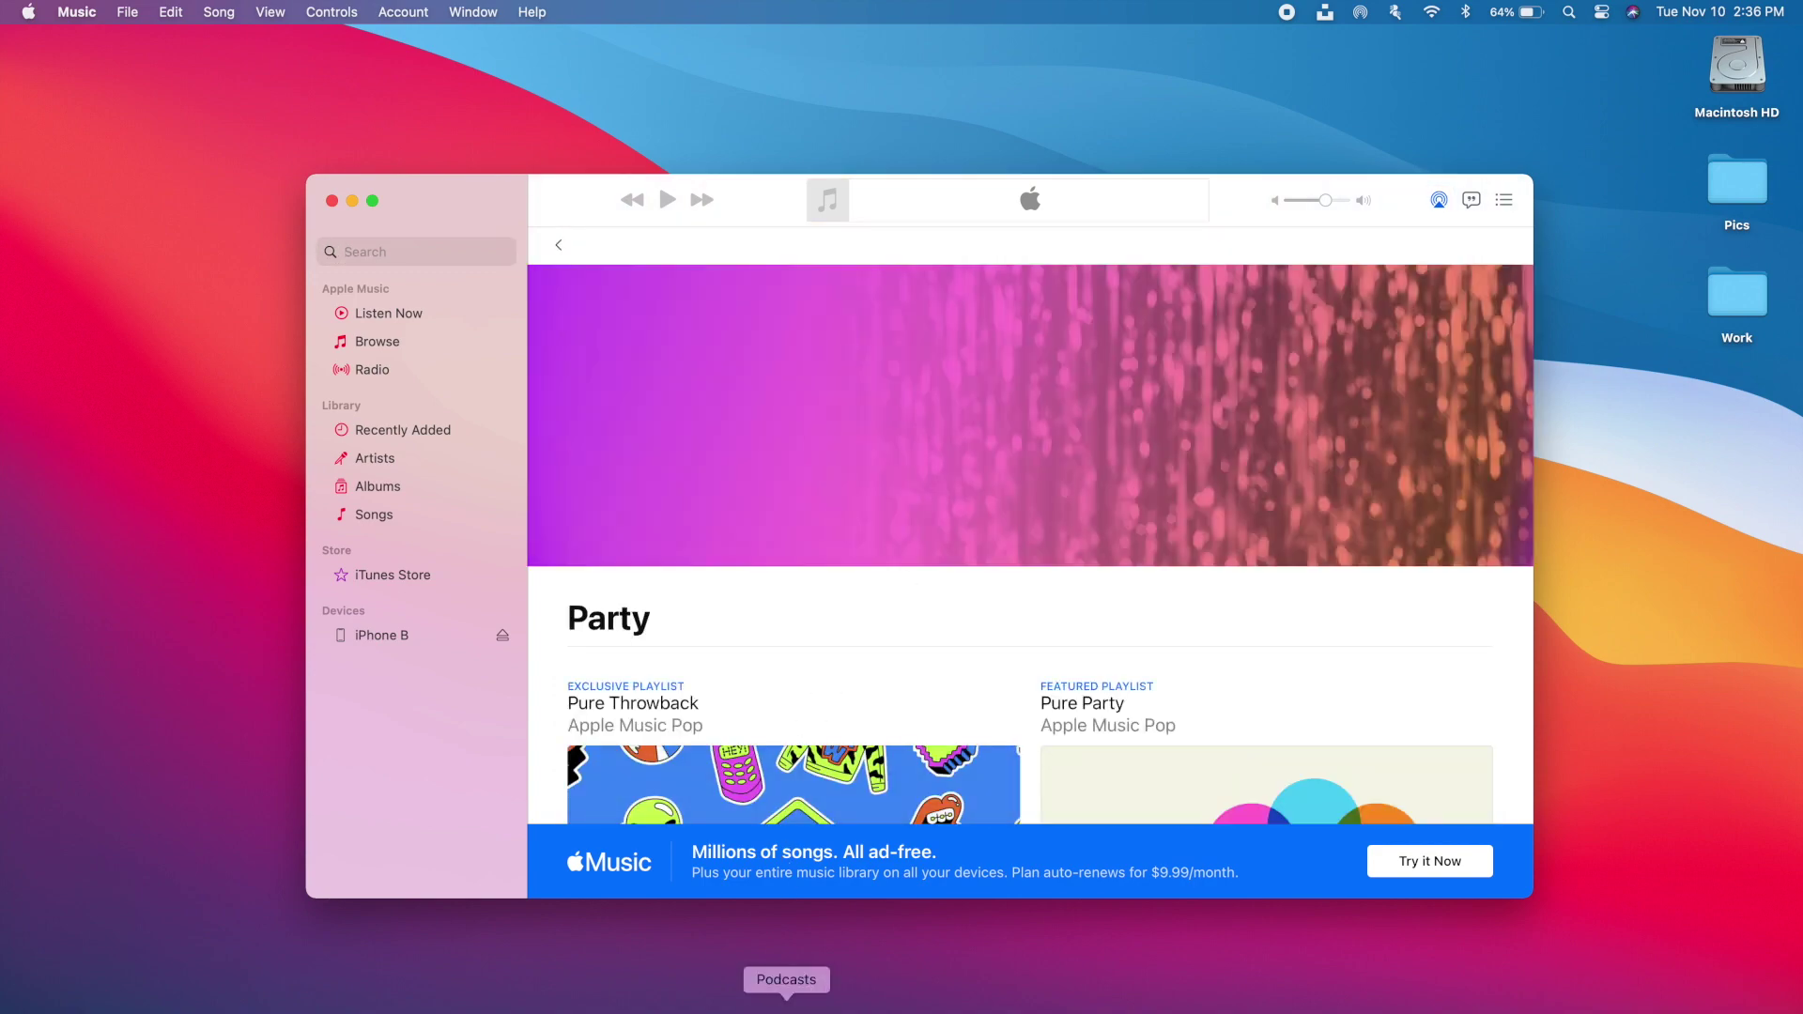
# Switch to Podcasts and look over its Listen Now page.
pyautogui.click(787, 1005)
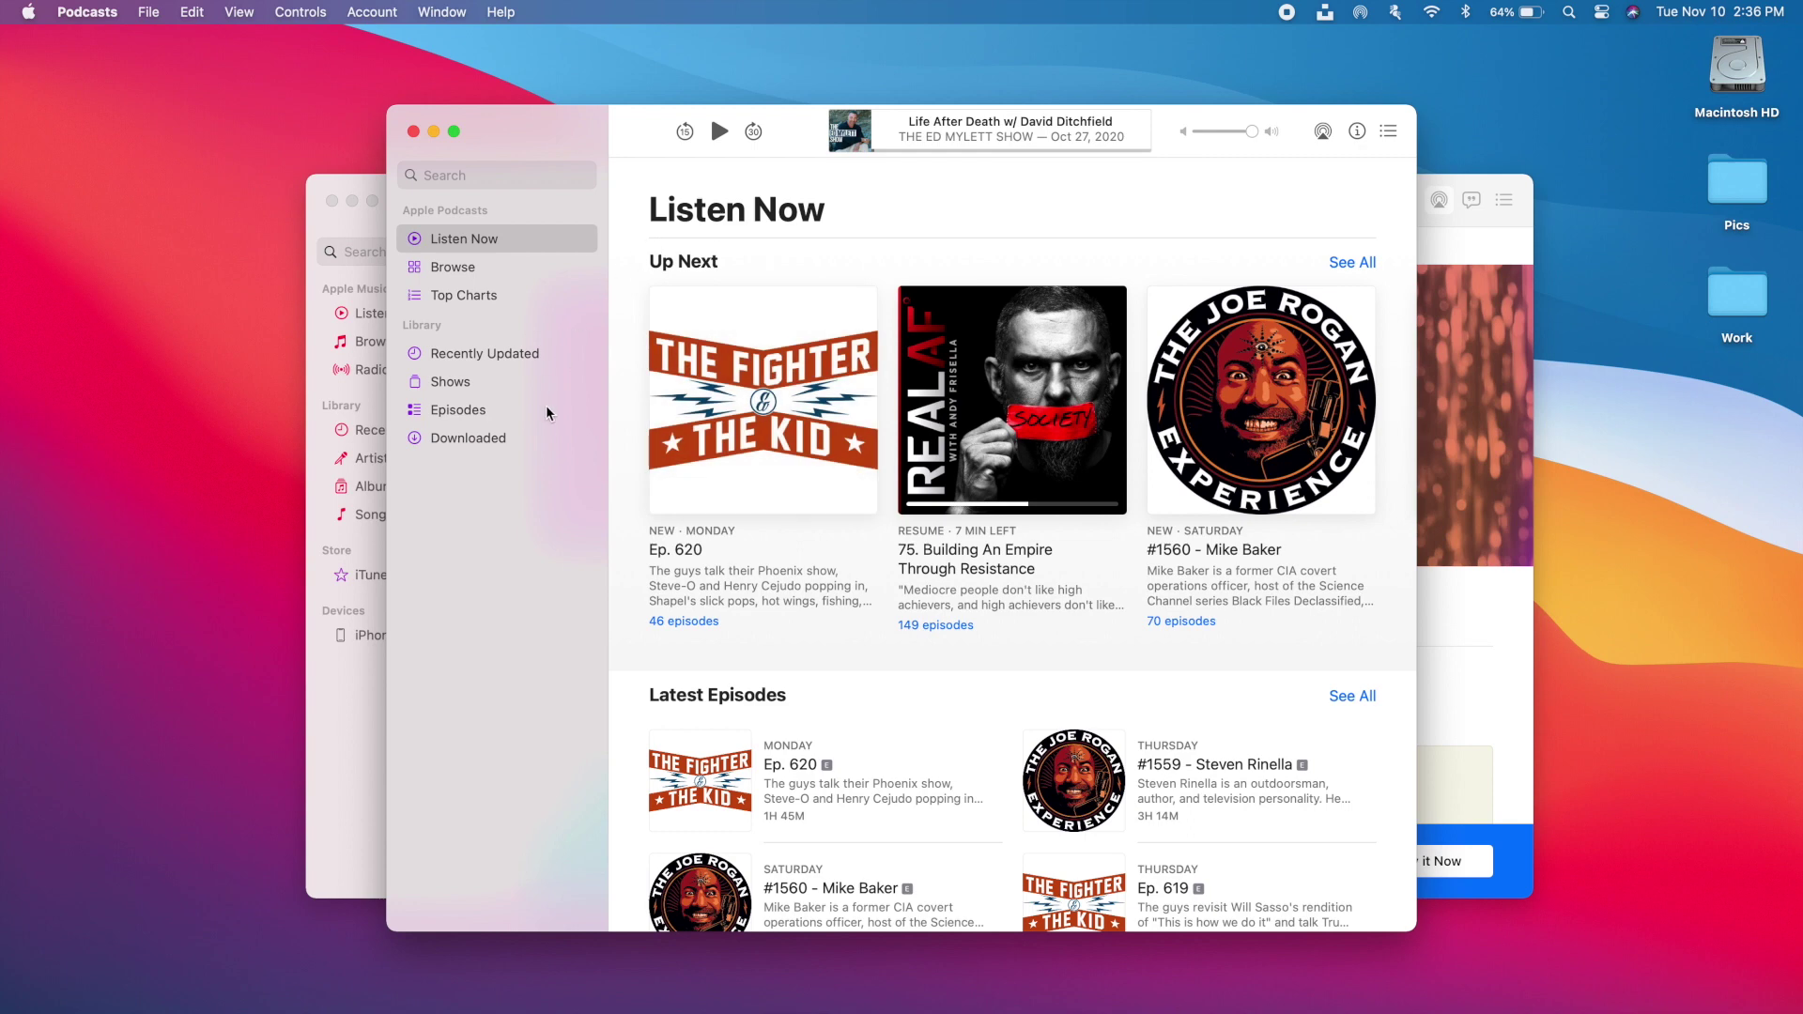
pyautogui.scroll(2, 831, 296)
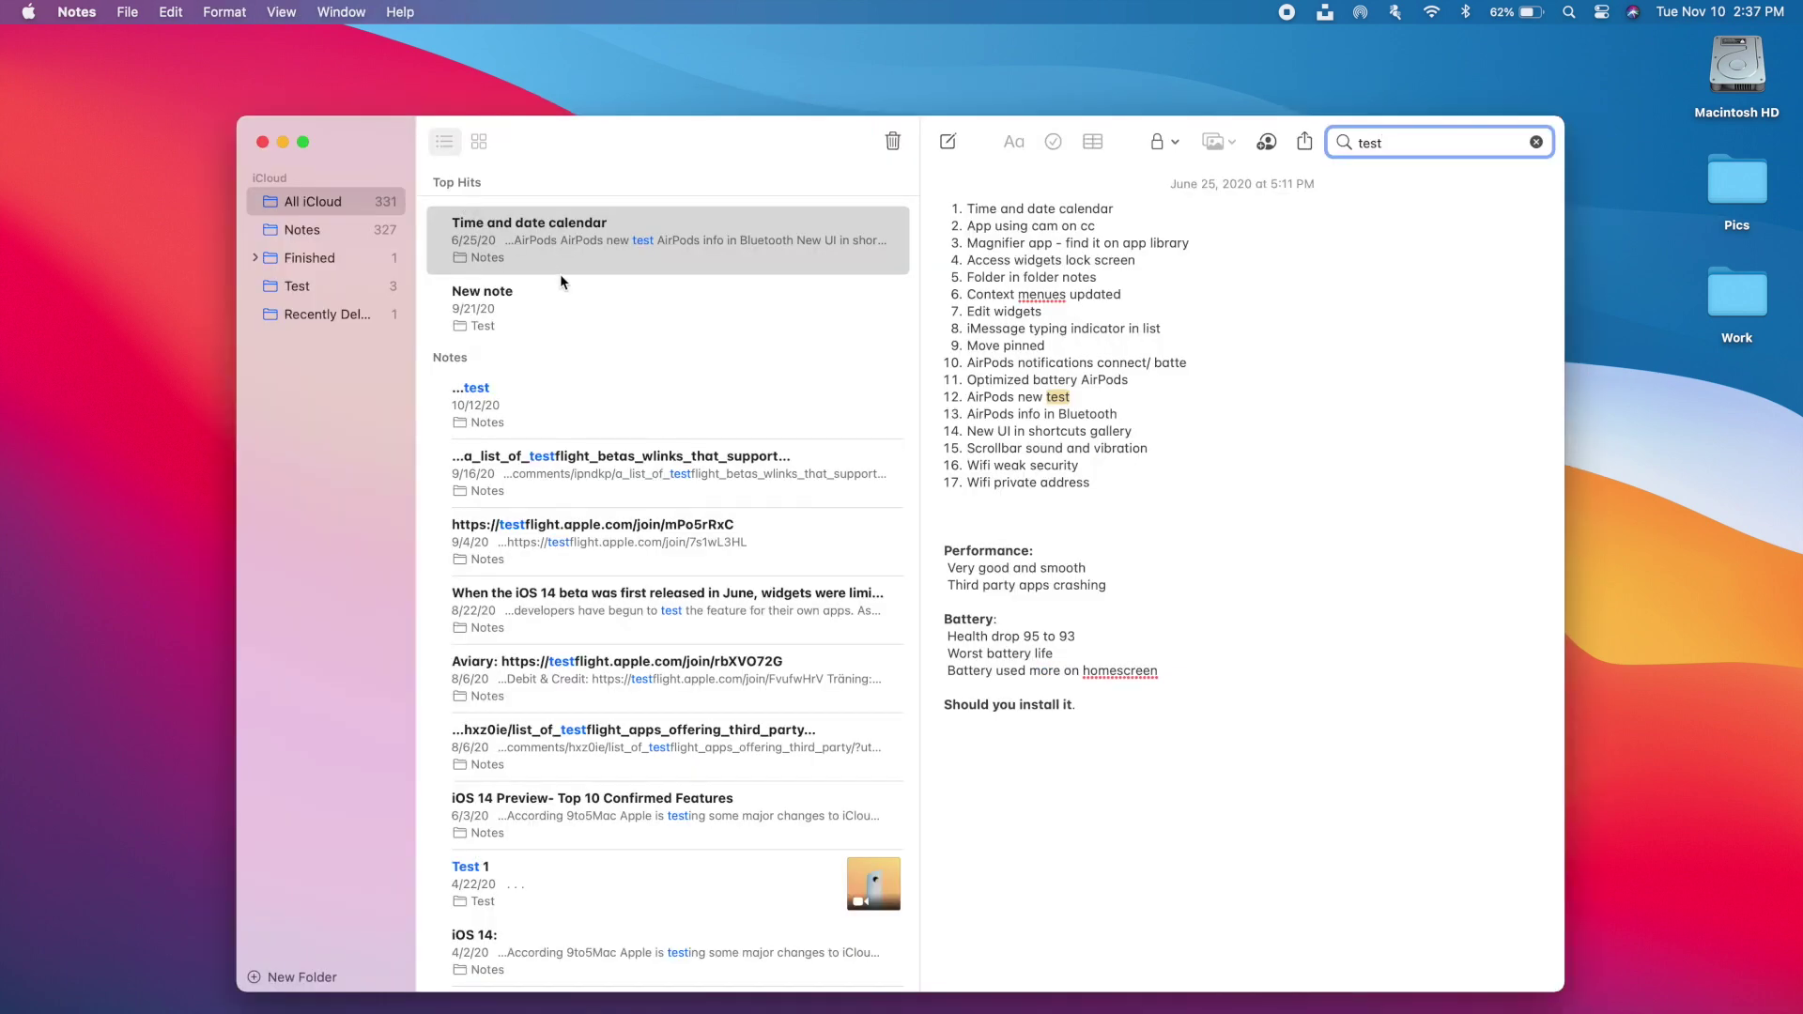
# In Notes, format the text of "New note" in the Title style and quit the app.
pyautogui.click(556, 300)
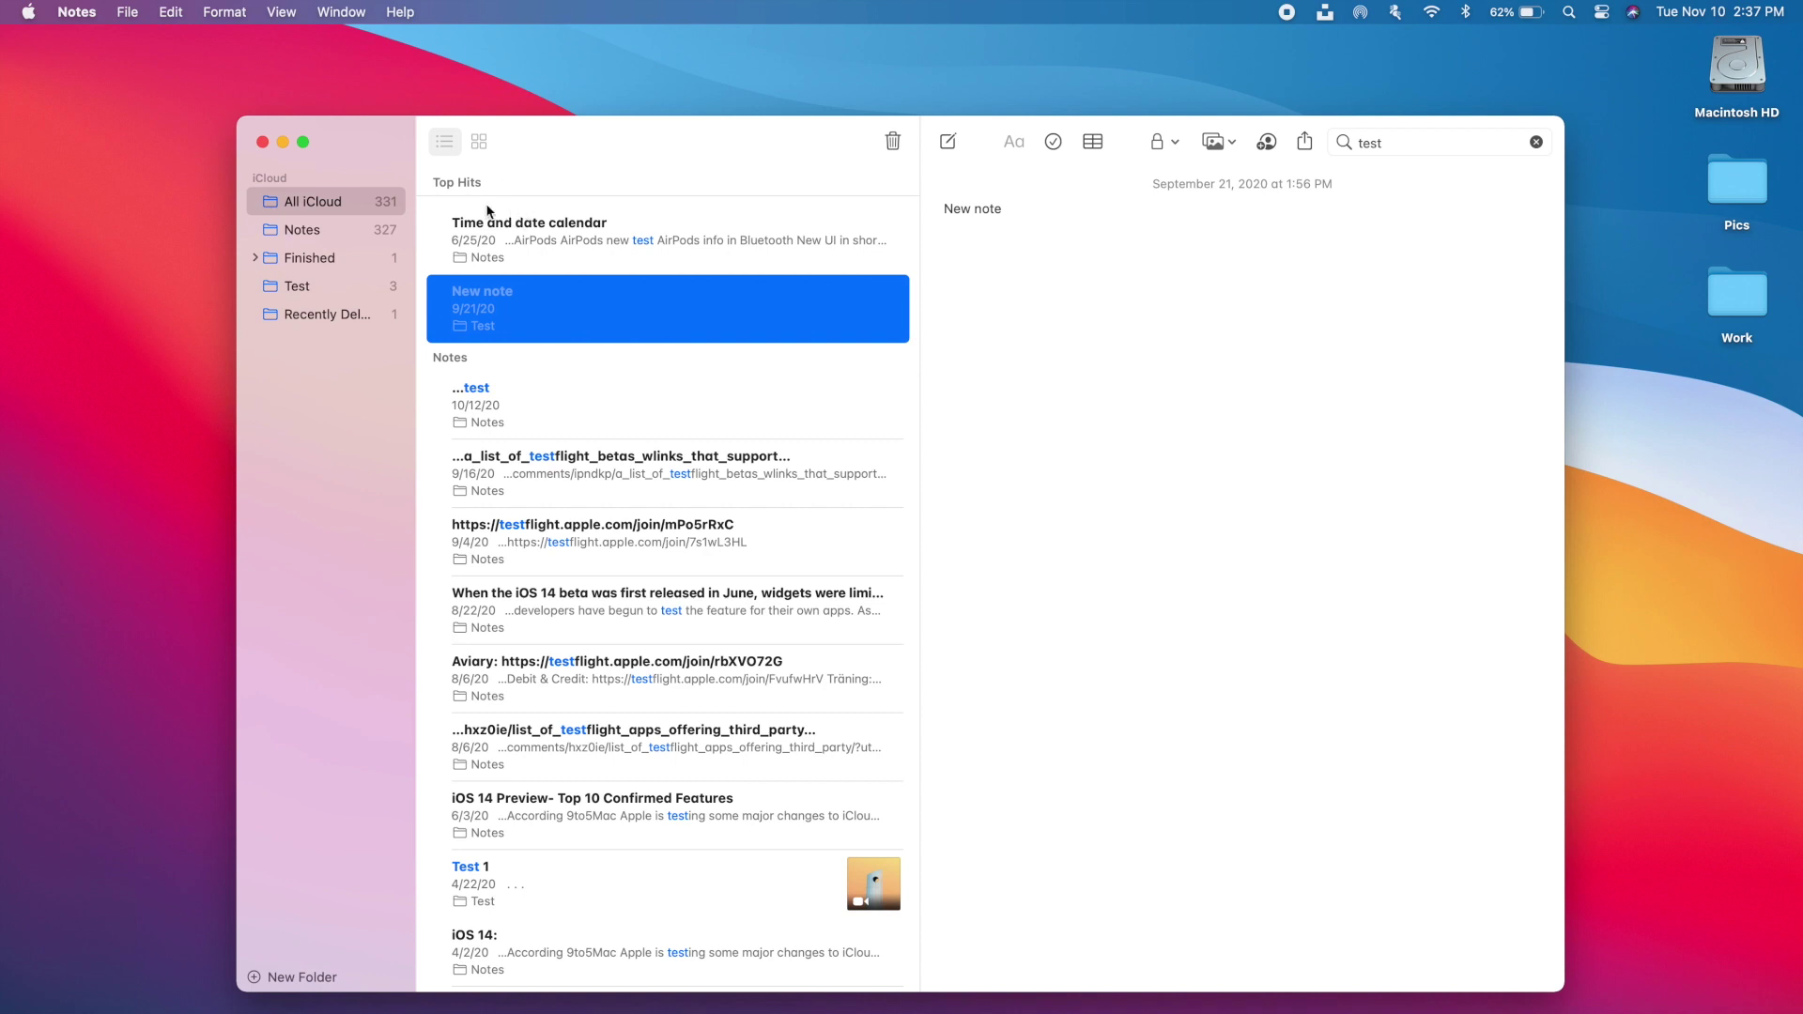
pyautogui.moveTo(1010, 210); pyautogui.dragTo(930, 210)
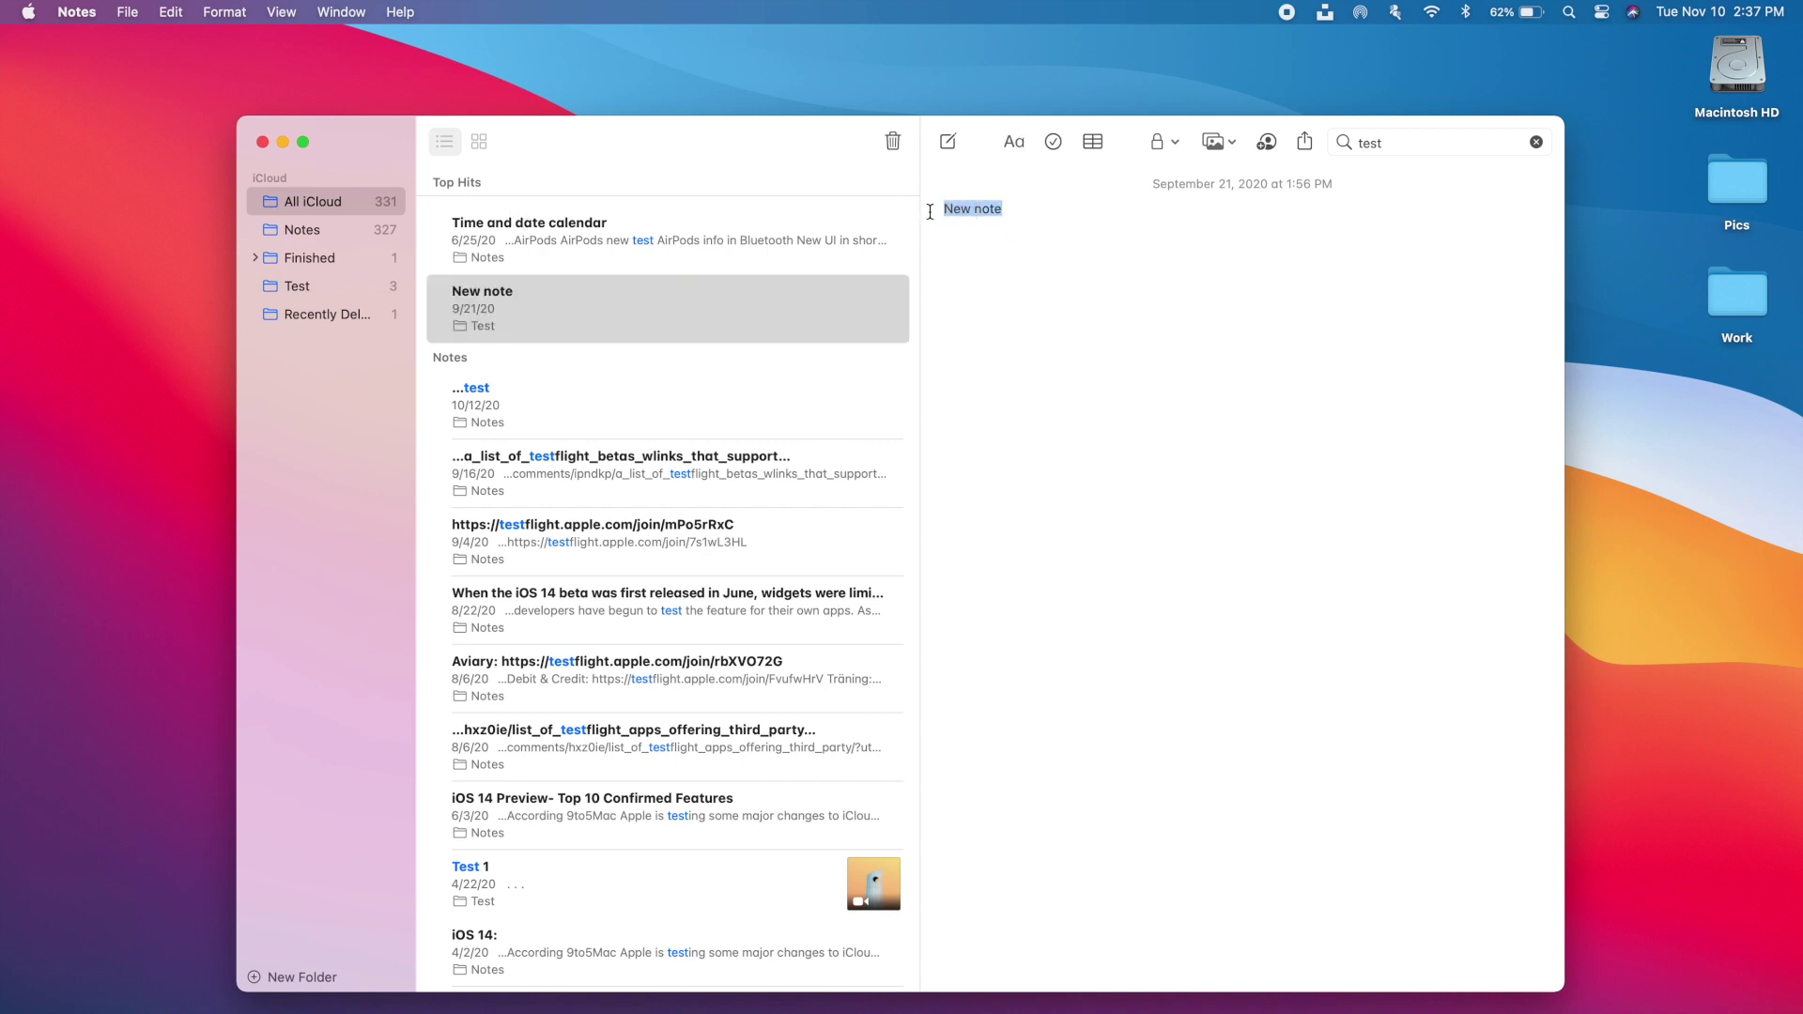
pyautogui.click(1013, 141)
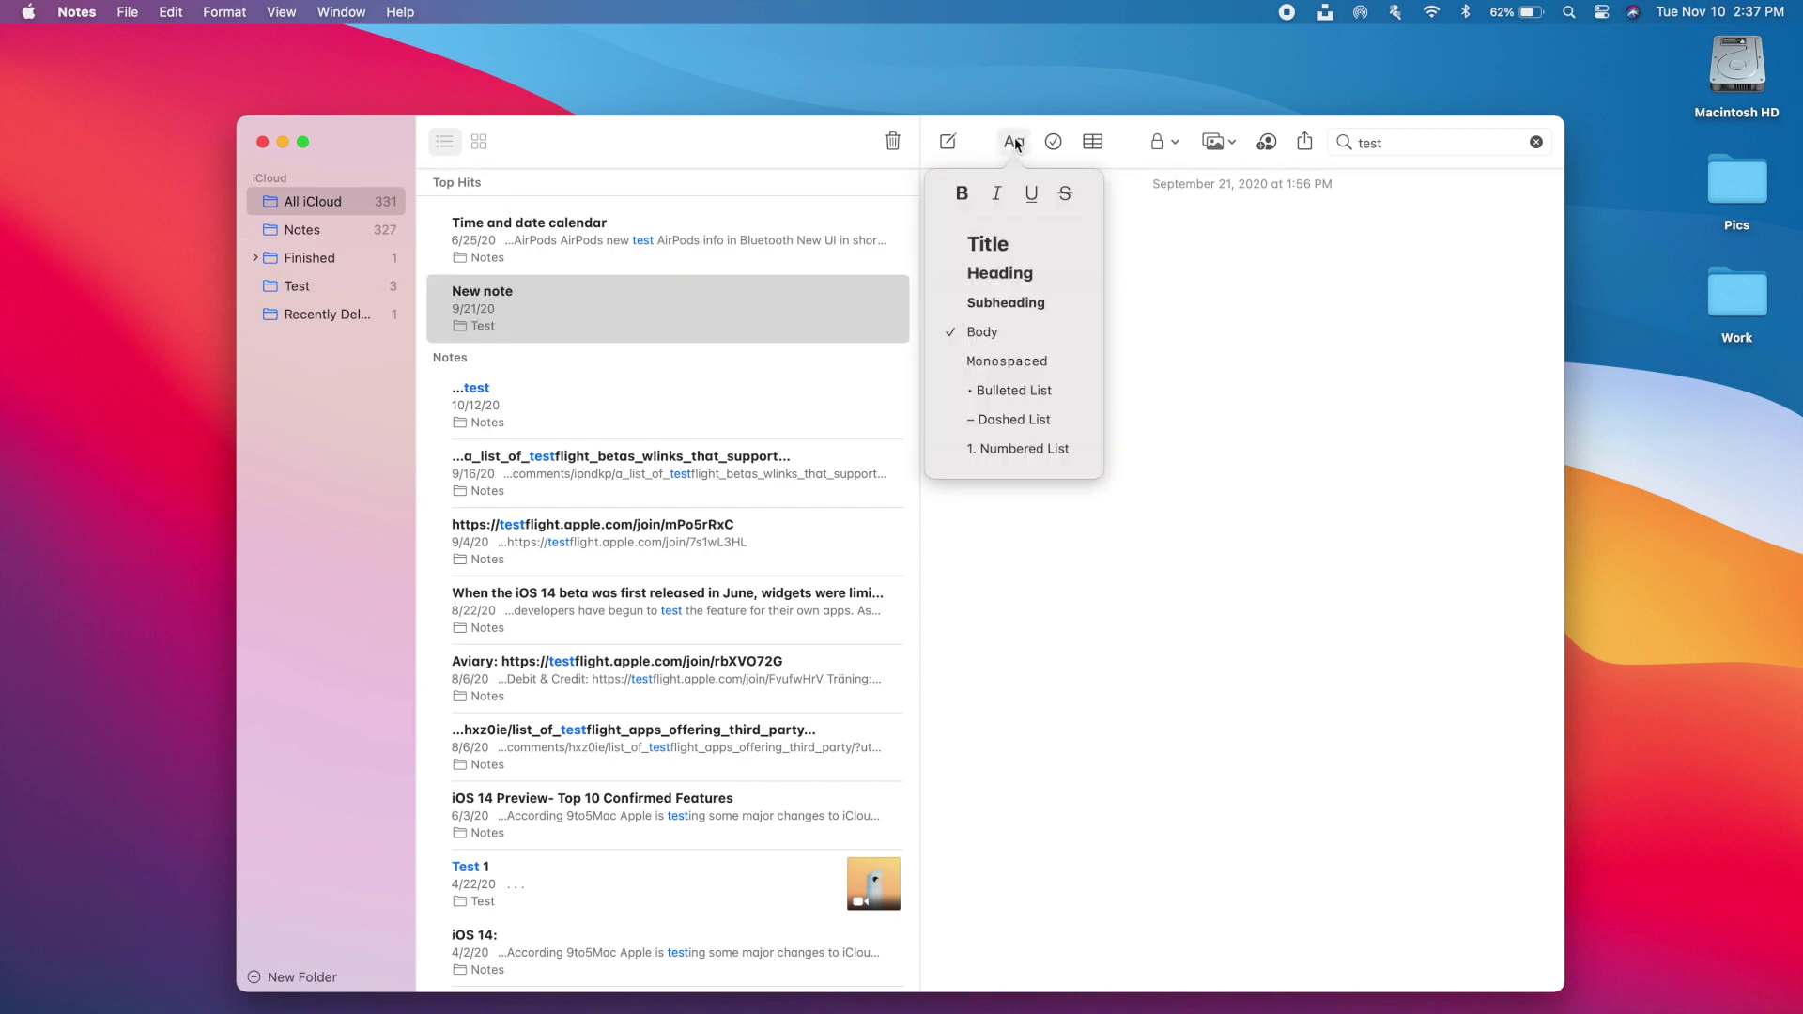
pyautogui.click(995, 244)
pyautogui.click(1065, 344)
pyautogui.press('super+q')
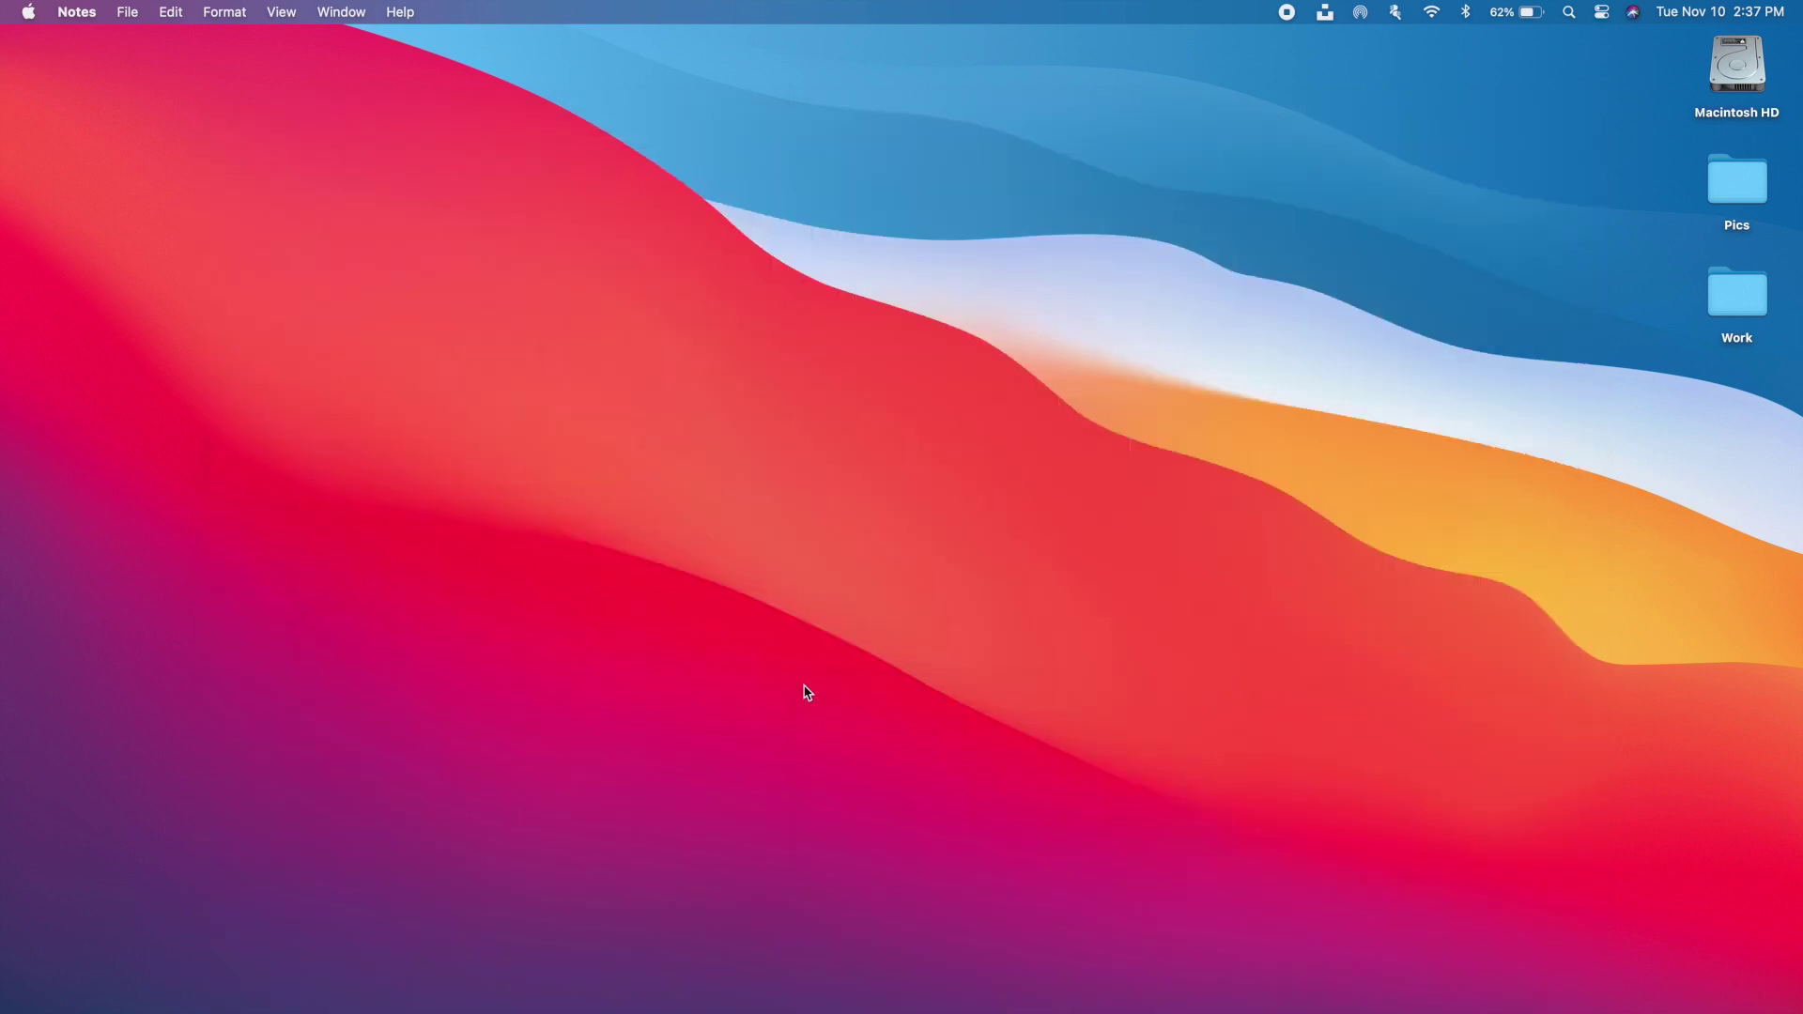